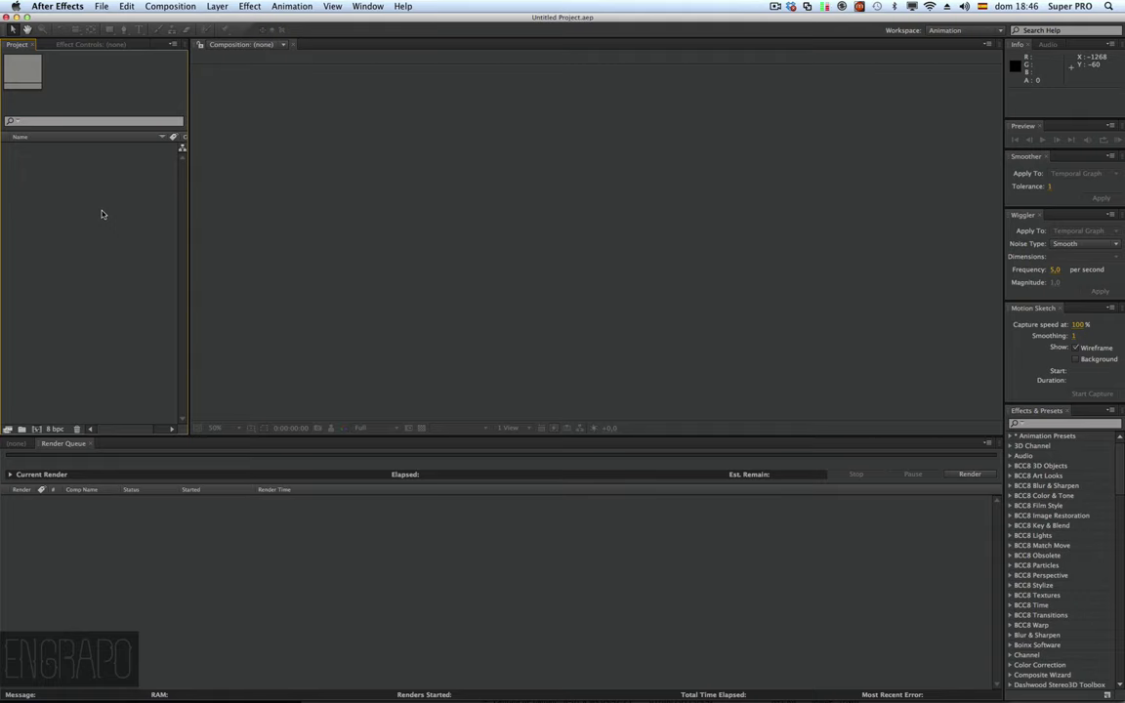
Step: Import the screen-capture PNG into the project
click(102, 6)
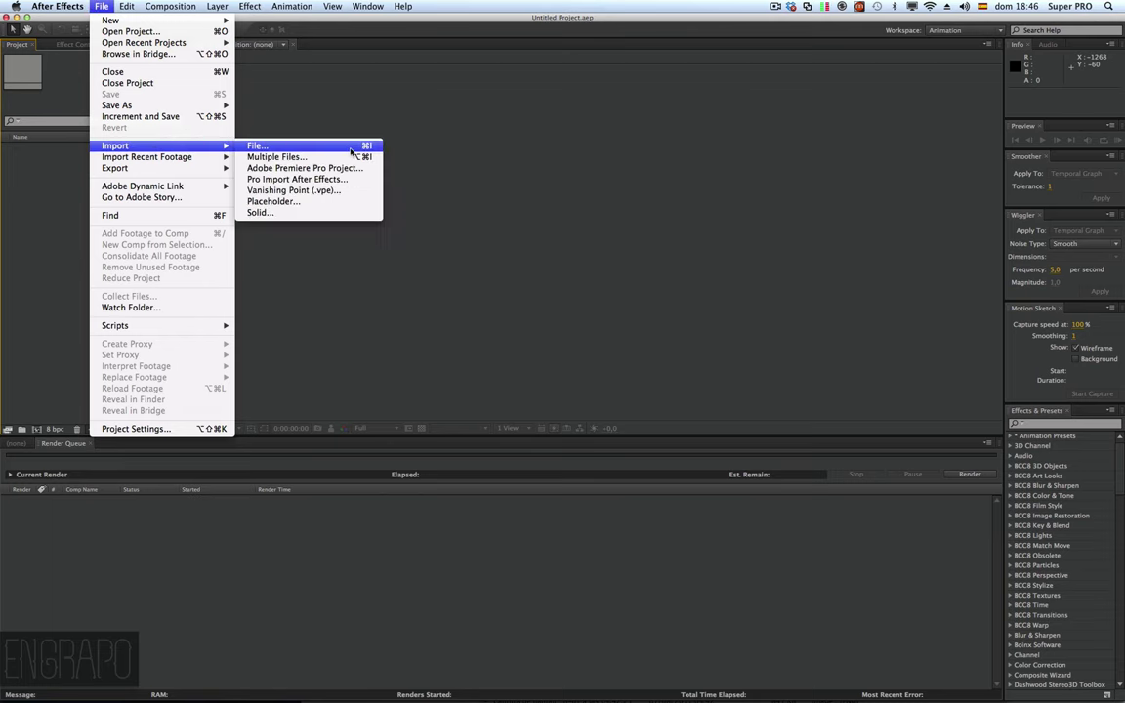
click(347, 154)
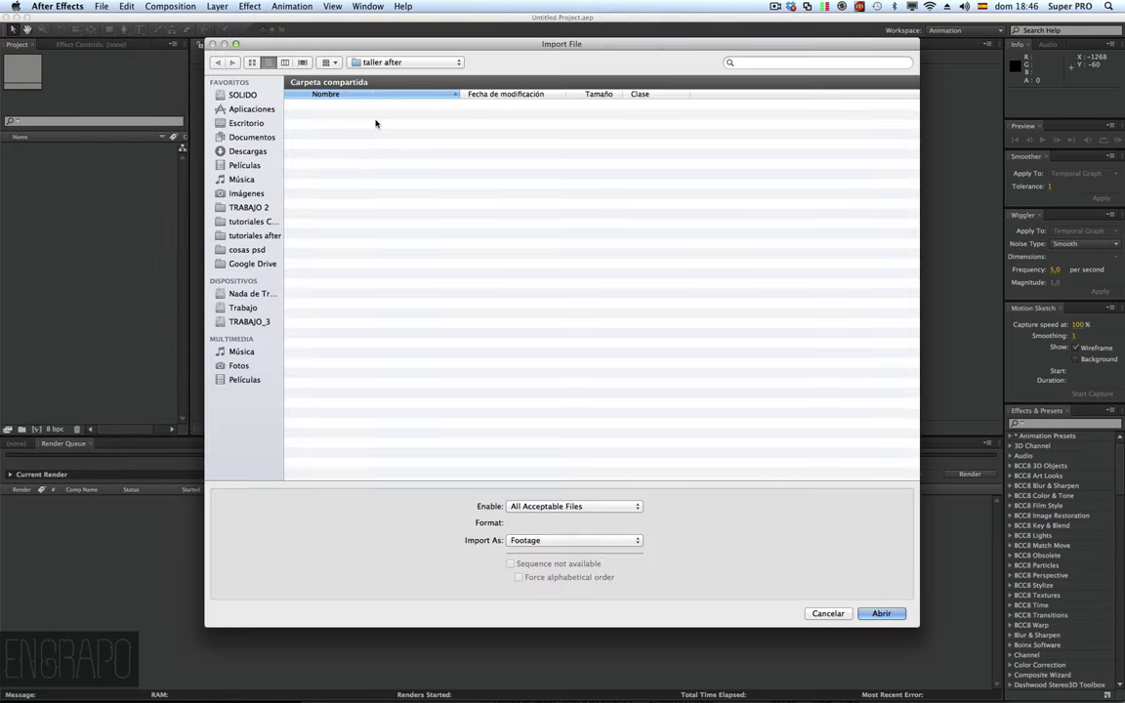
click(339, 103)
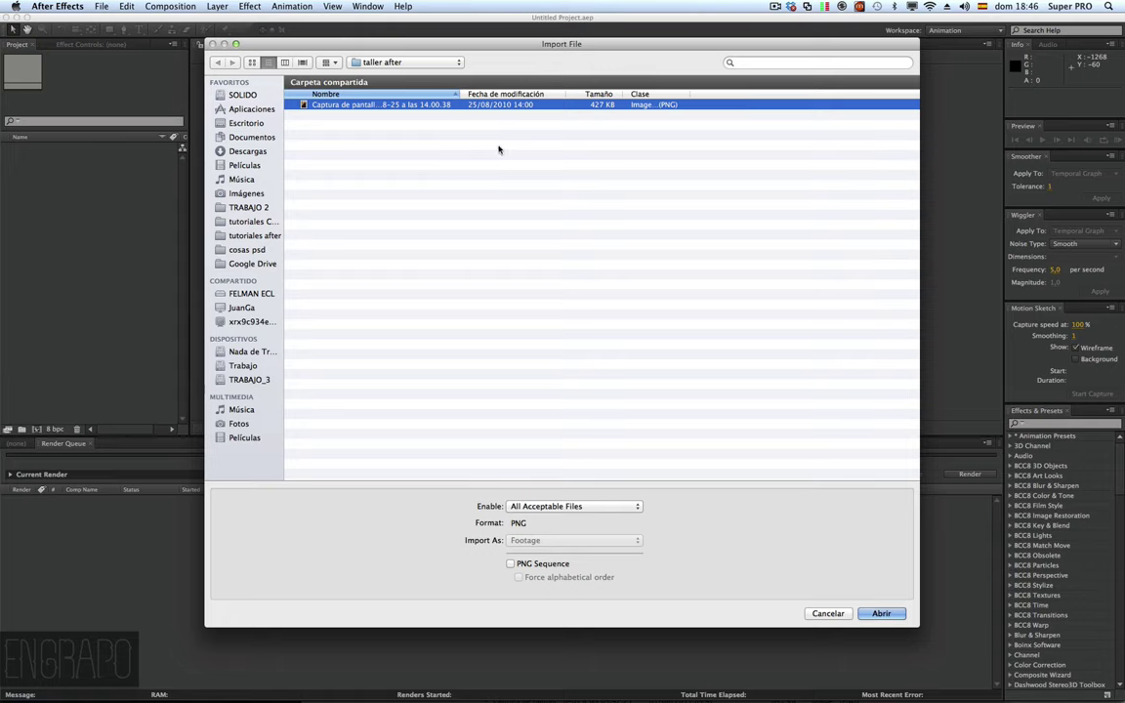
key(Return)
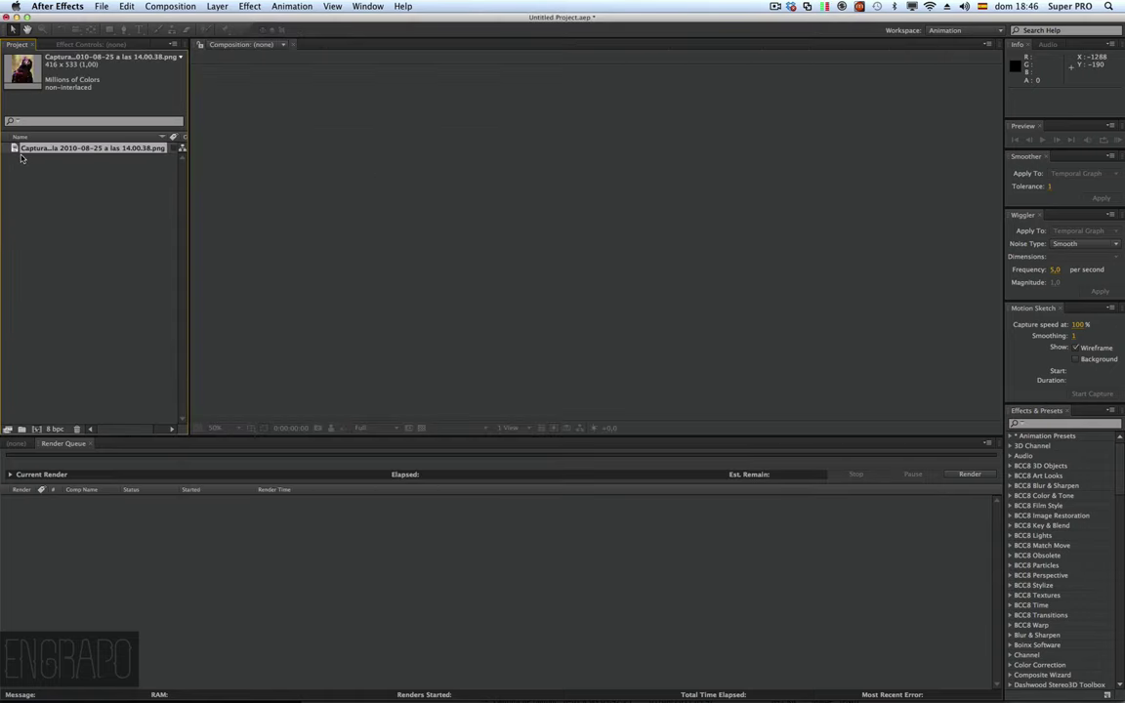
click(37, 182)
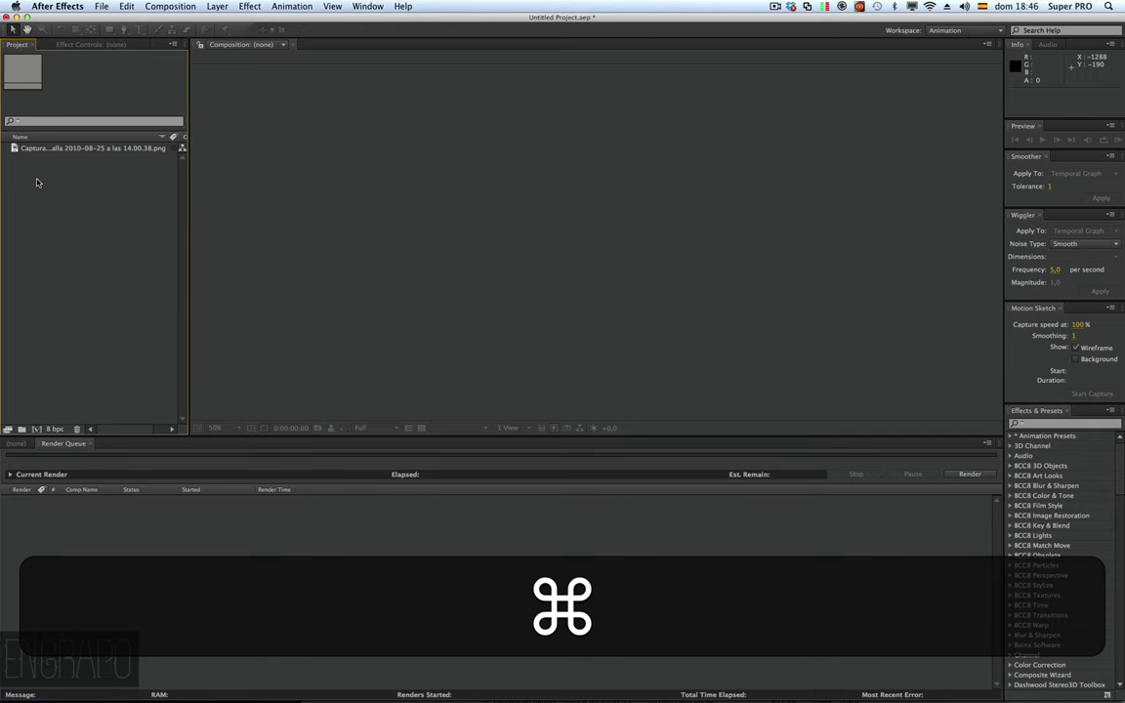
Step: Import Black_Day_To_Freedom_on_172100311.mp4 from the animación folder
key(super+i)
click(405, 63)
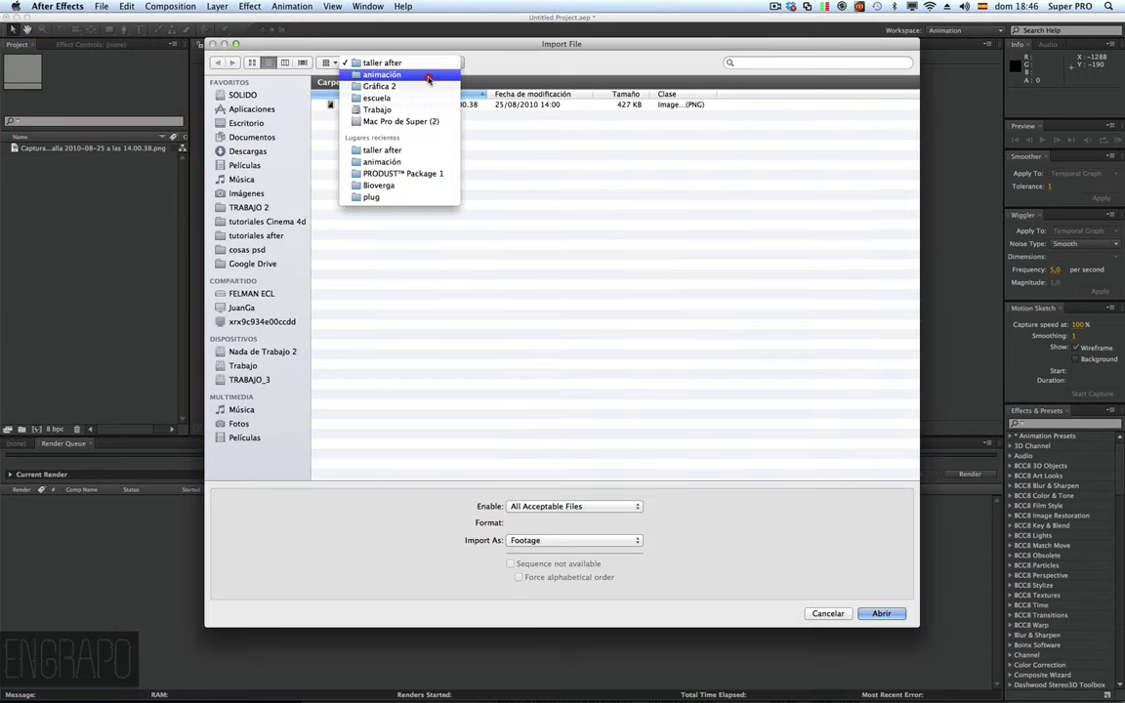
click(426, 76)
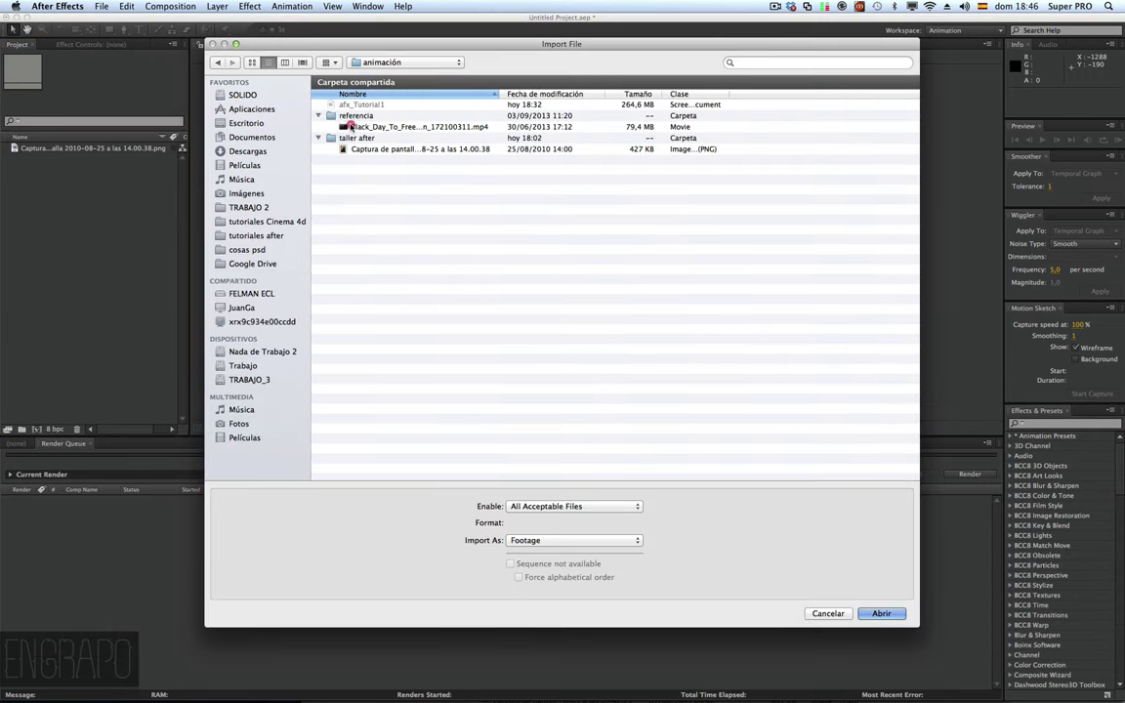
double_click(350, 127)
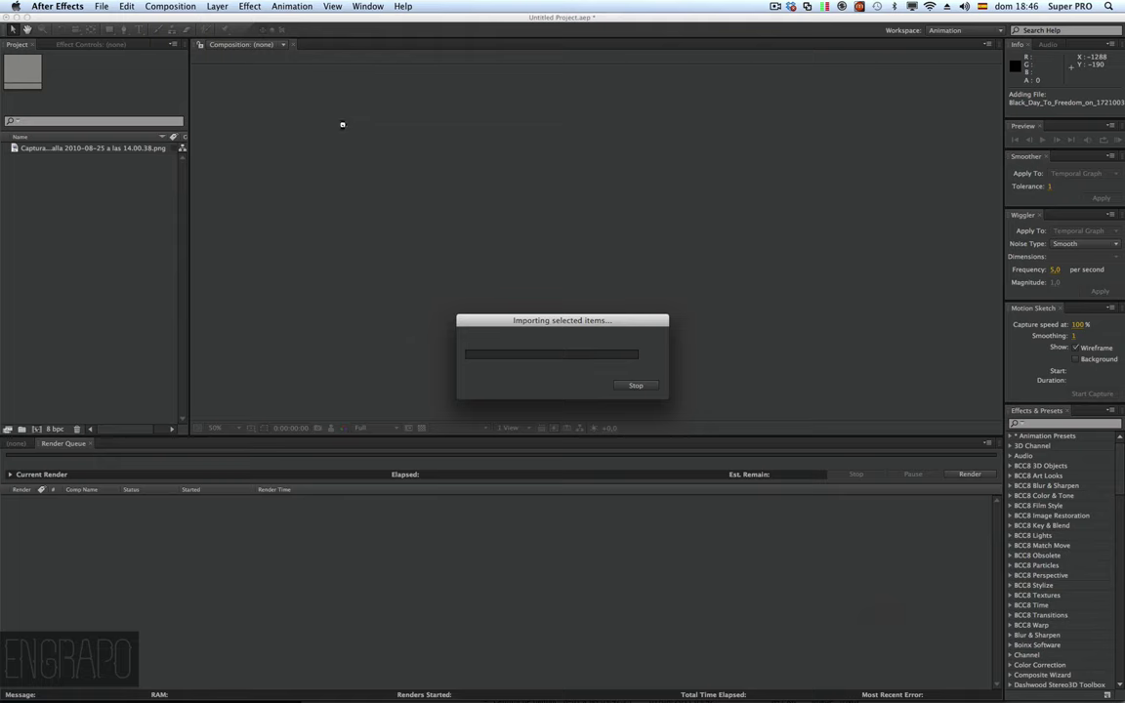
click(84, 186)
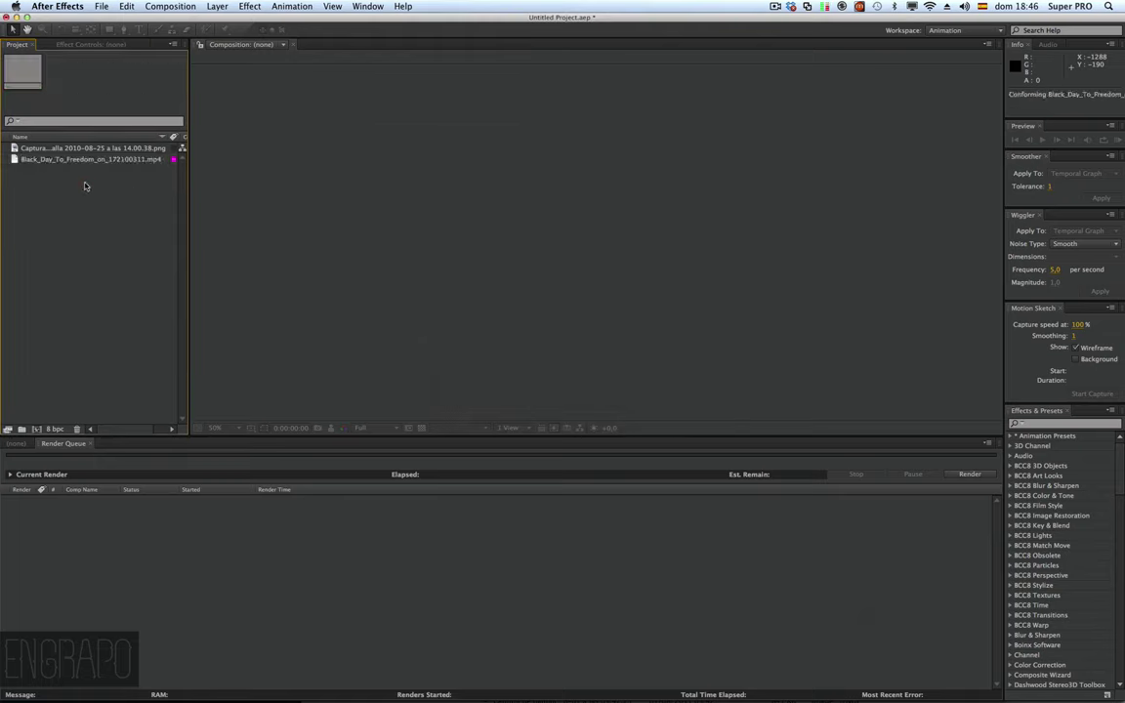
click(45, 159)
click(56, 178)
Step: Create a folder named 'pruebas 1' and move the PNG and mp4 into it
click(21, 429)
text(p)
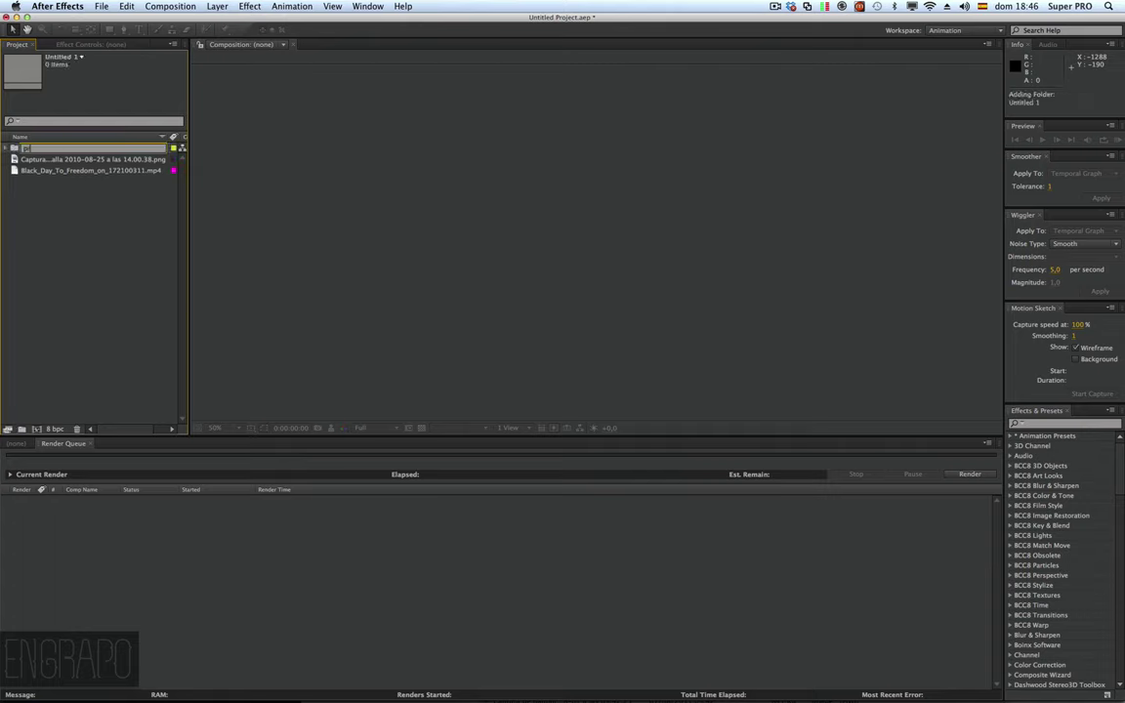
text(ruebas 1)
key(Return)
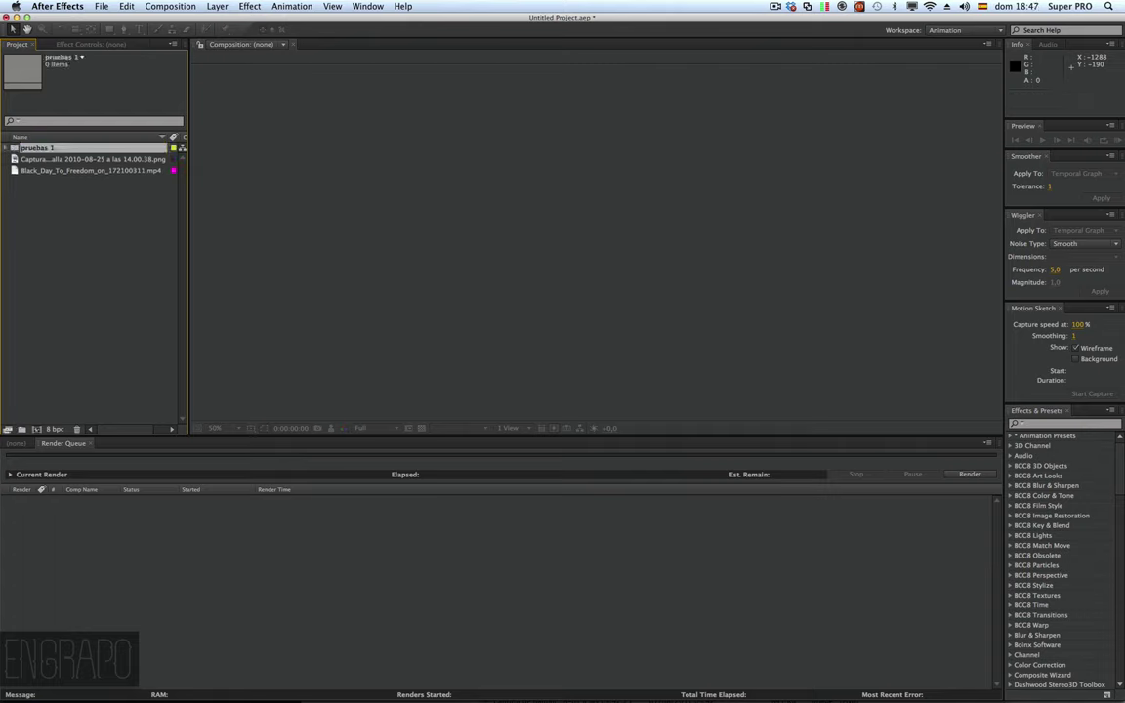
click(59, 159)
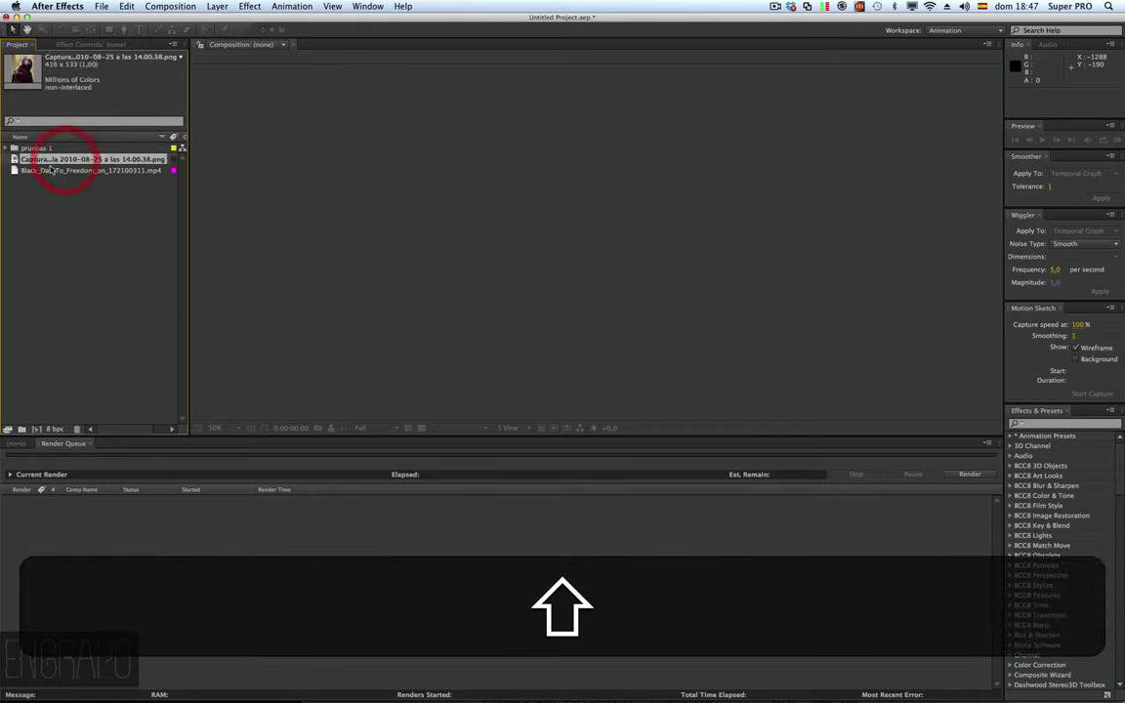
shift+click(47, 172)
drag(47, 172, 41, 147)
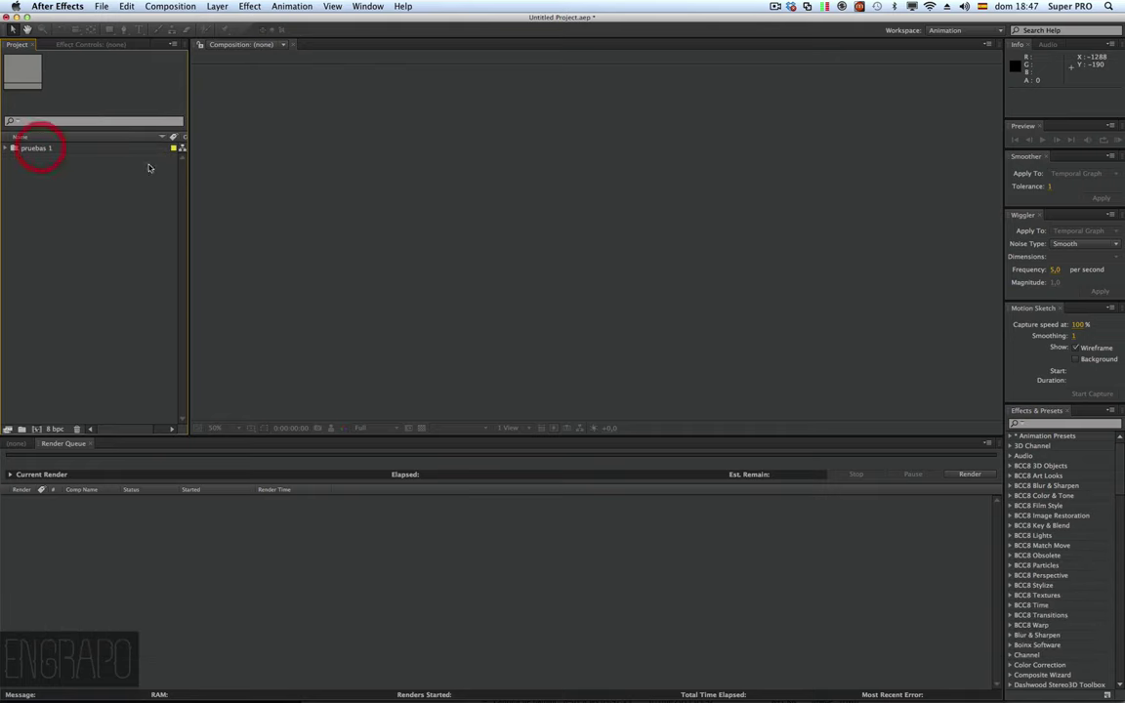
Step: Widen the Project panel and adjust the Name column width
drag(188, 161, 238, 160)
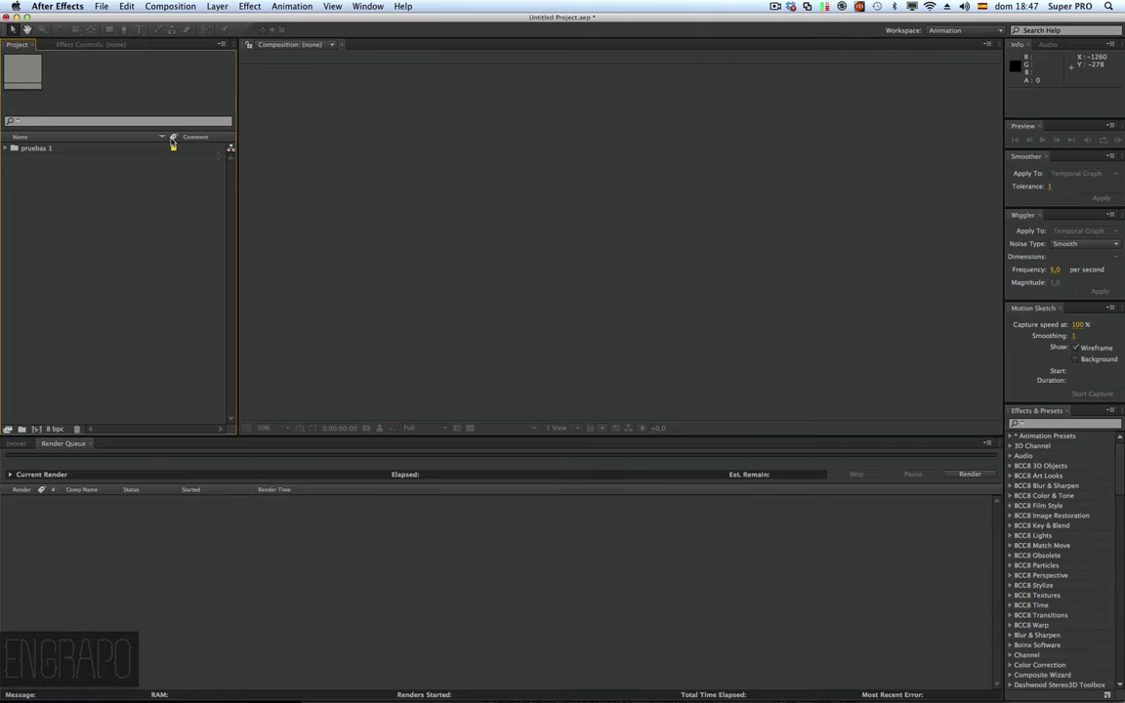
drag(166, 137, 147, 137)
click(150, 136)
Step: Create folder 'pruebas 2' with a Brown label, and label pruebas 1 Peach
click(22, 428)
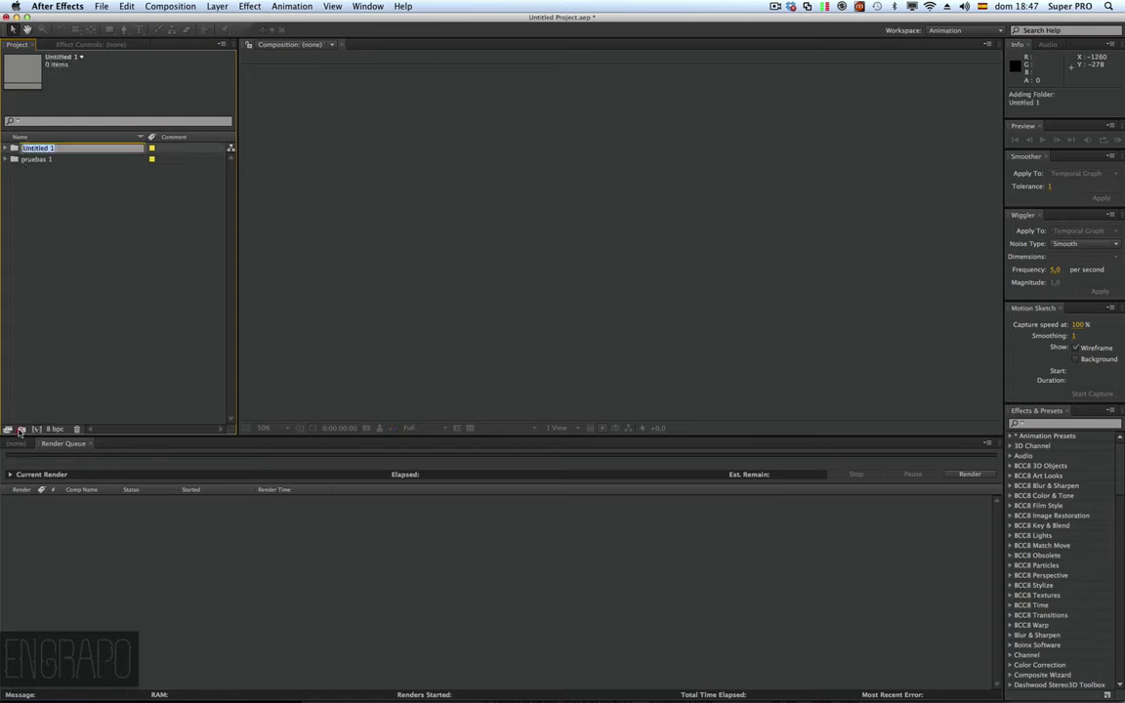
text(prue)
text(ba)
text(s 2)
key(Return)
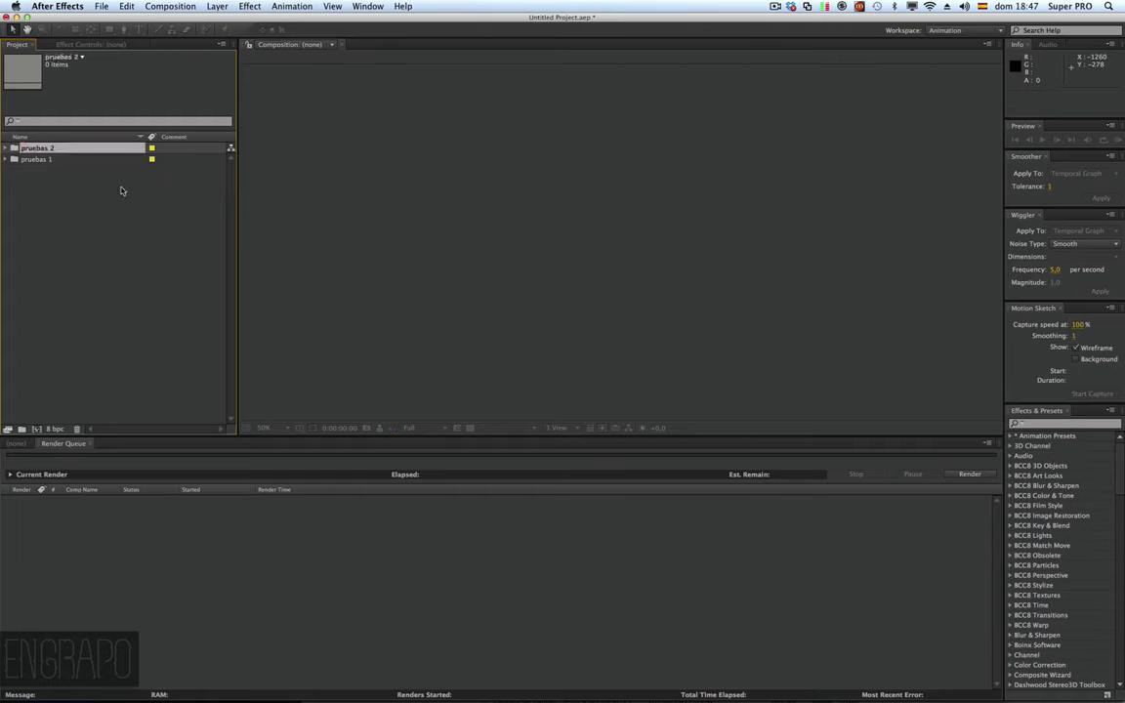
click(151, 152)
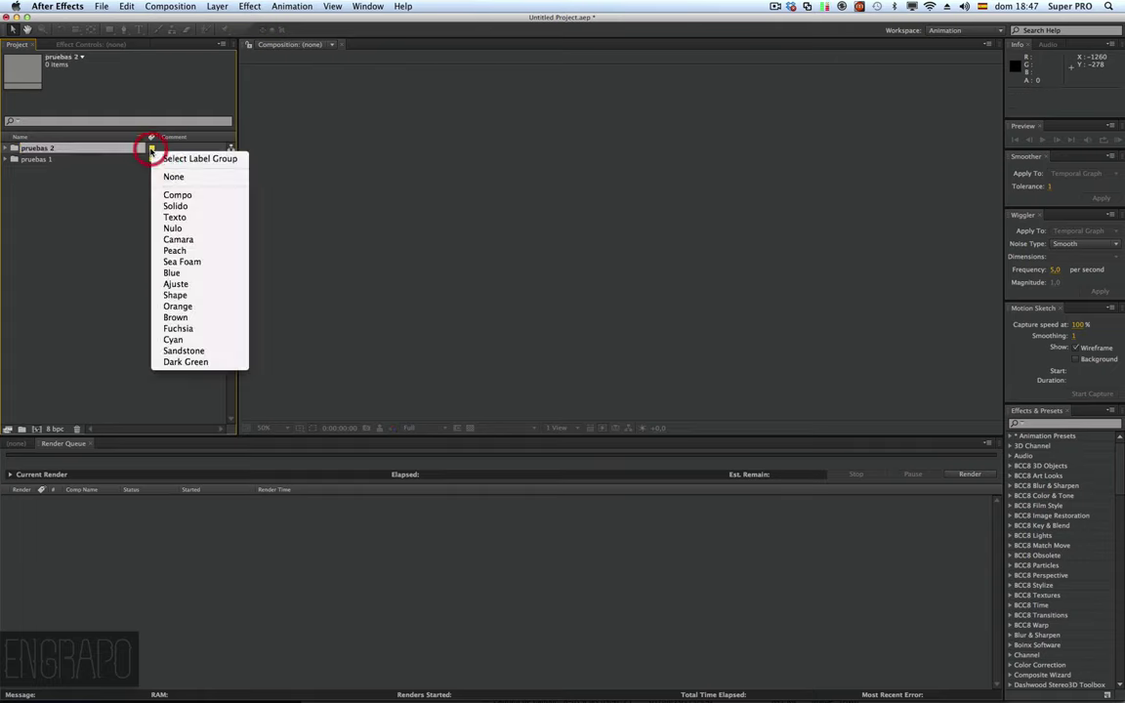
click(201, 318)
click(151, 161)
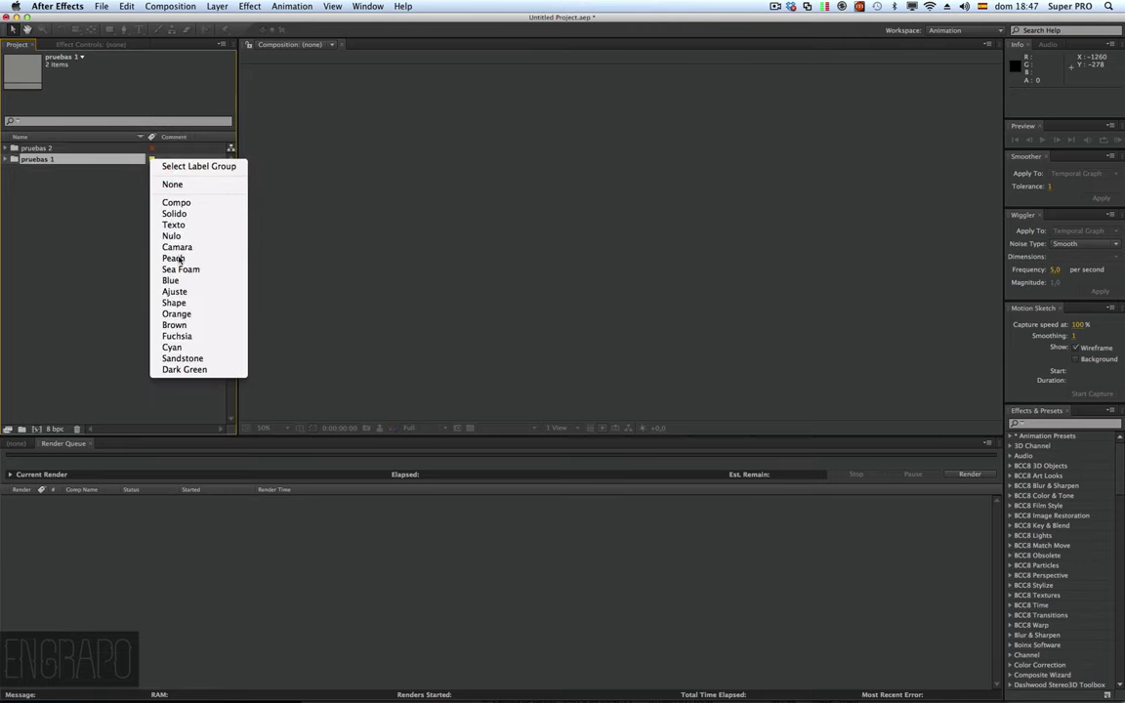
click(168, 210)
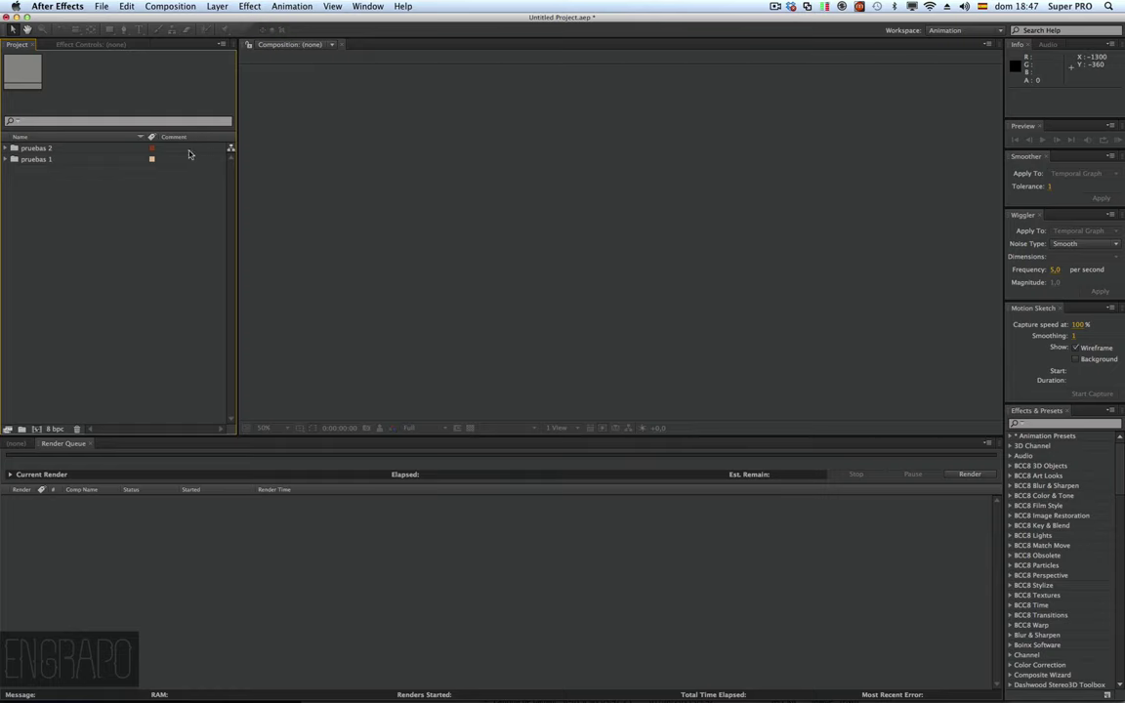
Step: Add the comment 'trabajar mañana' to the pruebas 2 folder
click(180, 150)
text(trabajar)
text( mal)
key(BackSpace)
text(ñana)
click(195, 255)
Step: Expand pruebas 1 and inspect the details of the PNG capture and mp4 video
click(5, 148)
click(5, 159)
click(45, 171)
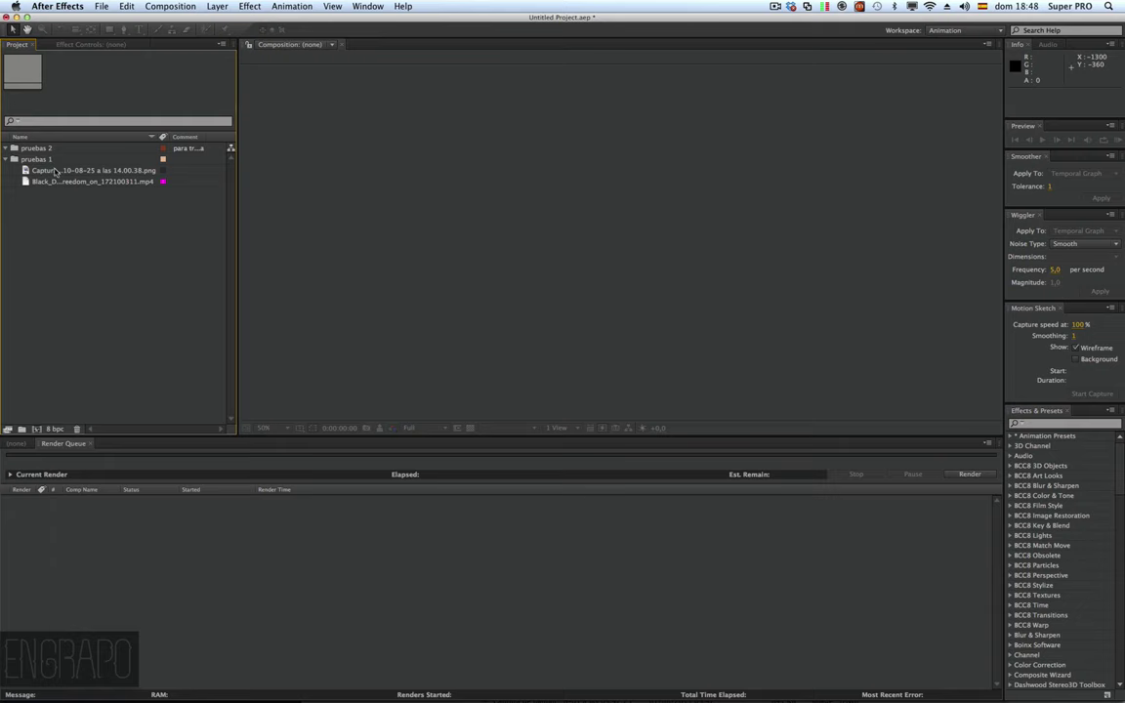
click(34, 147)
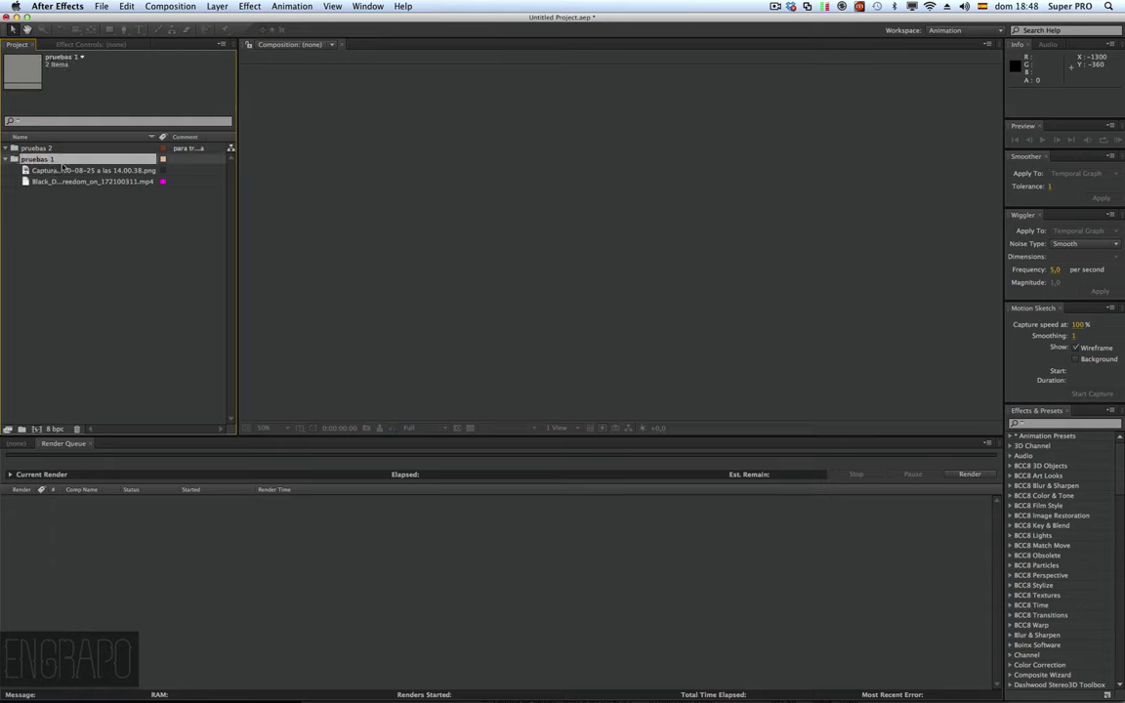
click(44, 172)
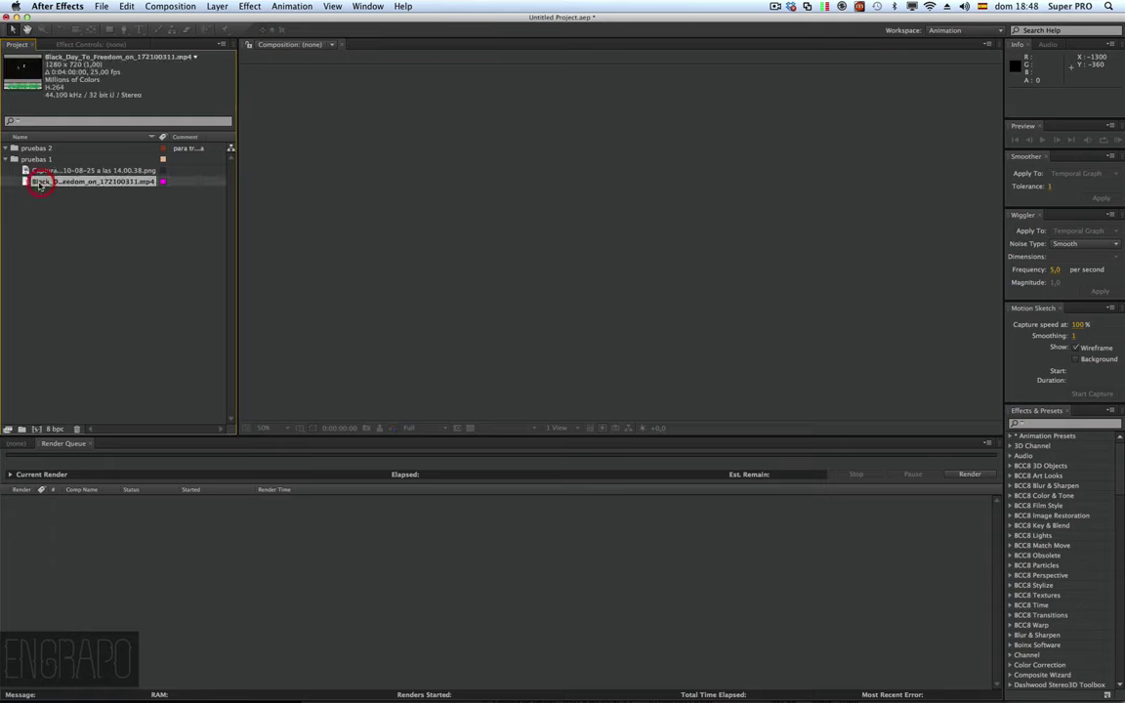
click(41, 181)
click(39, 212)
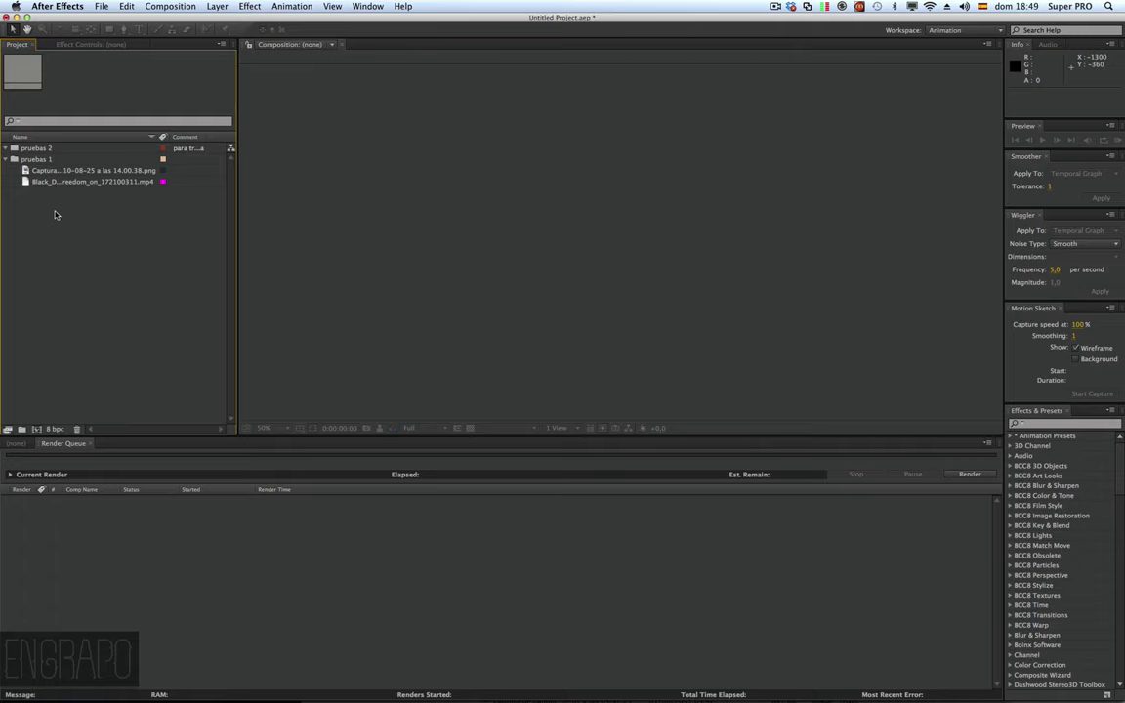
click(87, 183)
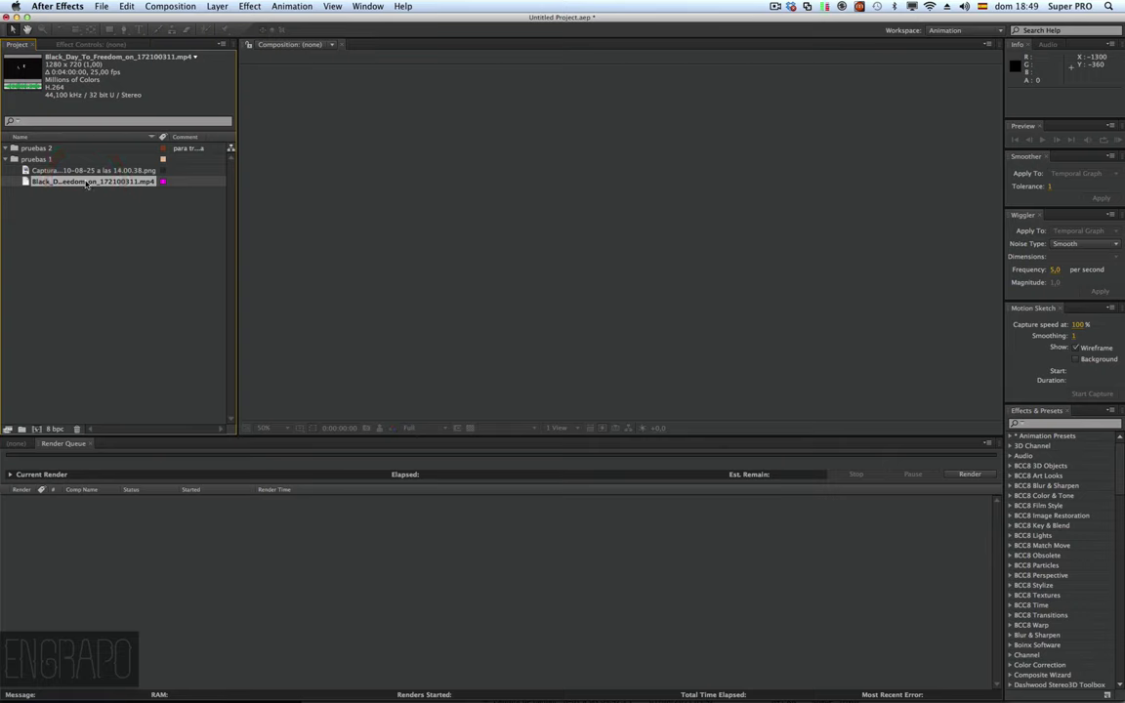
click(79, 170)
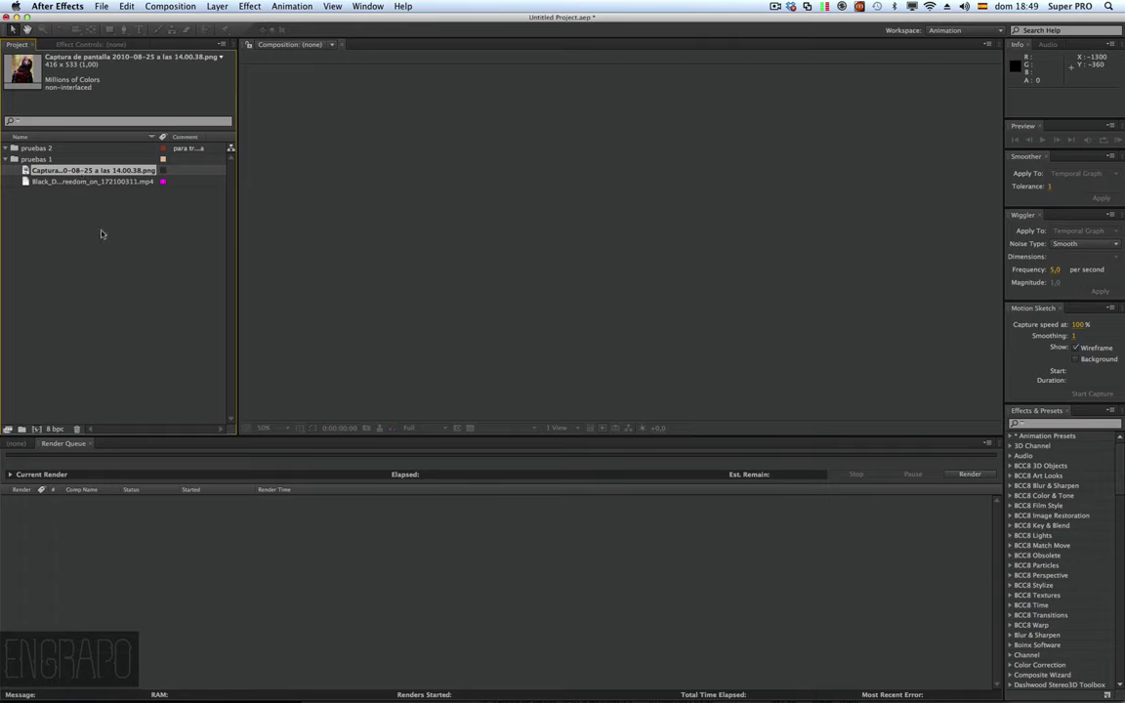
click(94, 213)
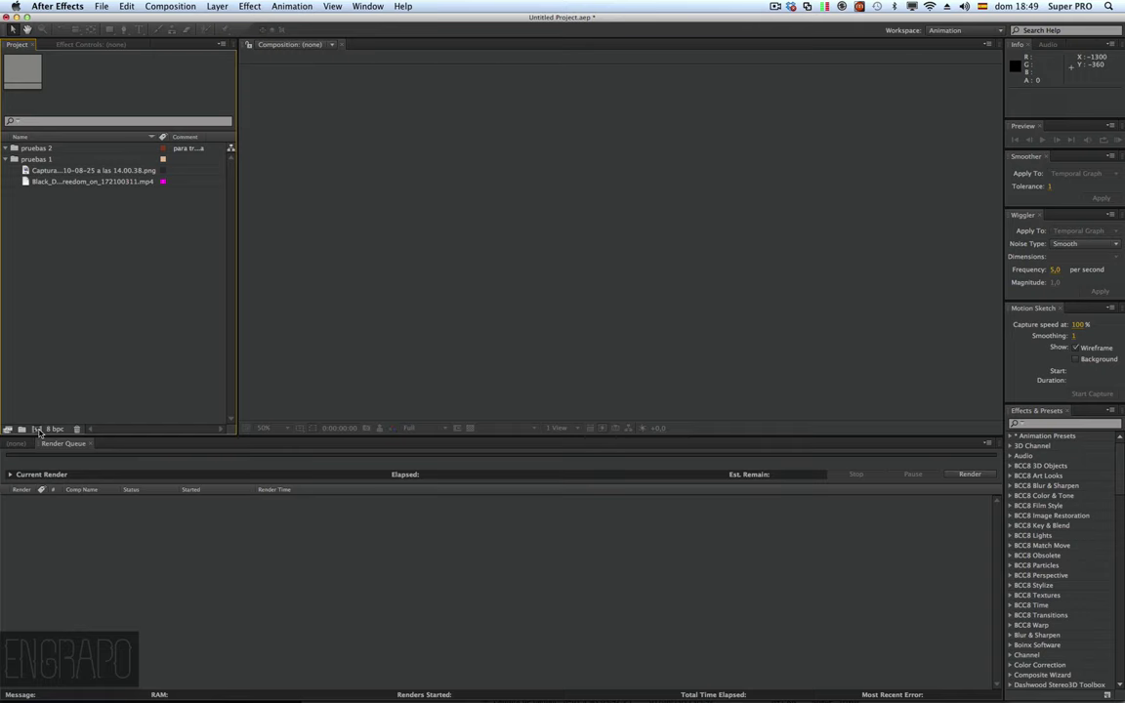
click(40, 401)
Step: Create Comp 1 at 1280×720, 24 fps, 5 seconds long with a black background
click(170, 5)
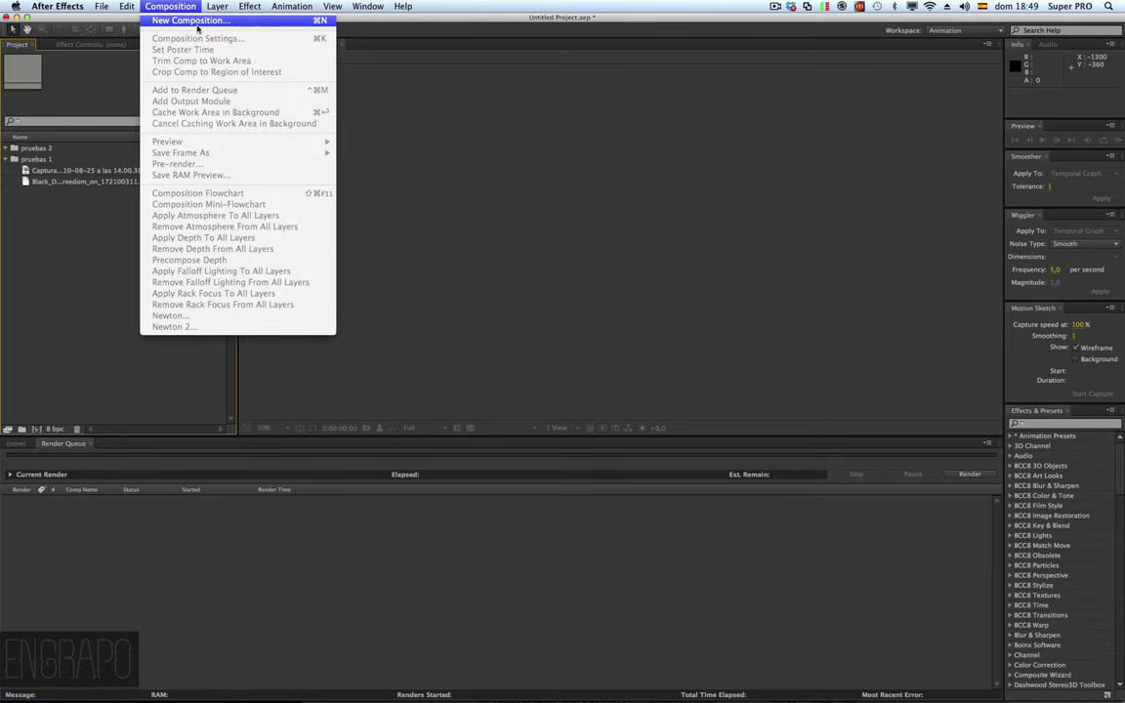
click(181, 21)
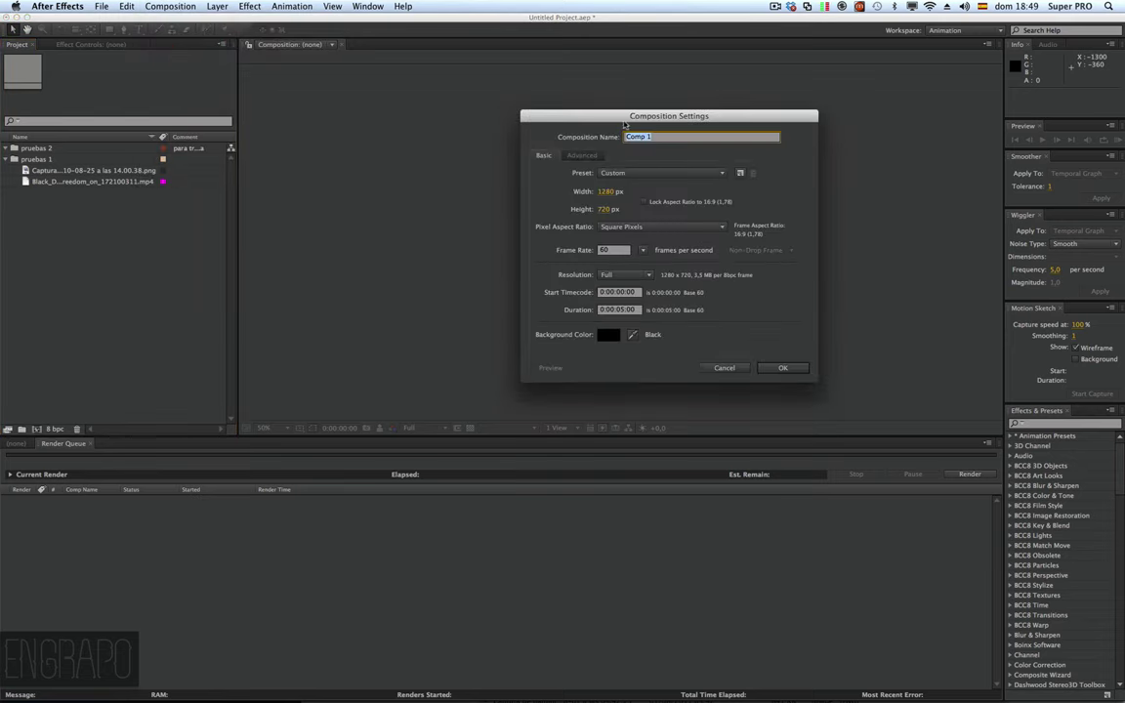
drag(563, 115, 451, 156)
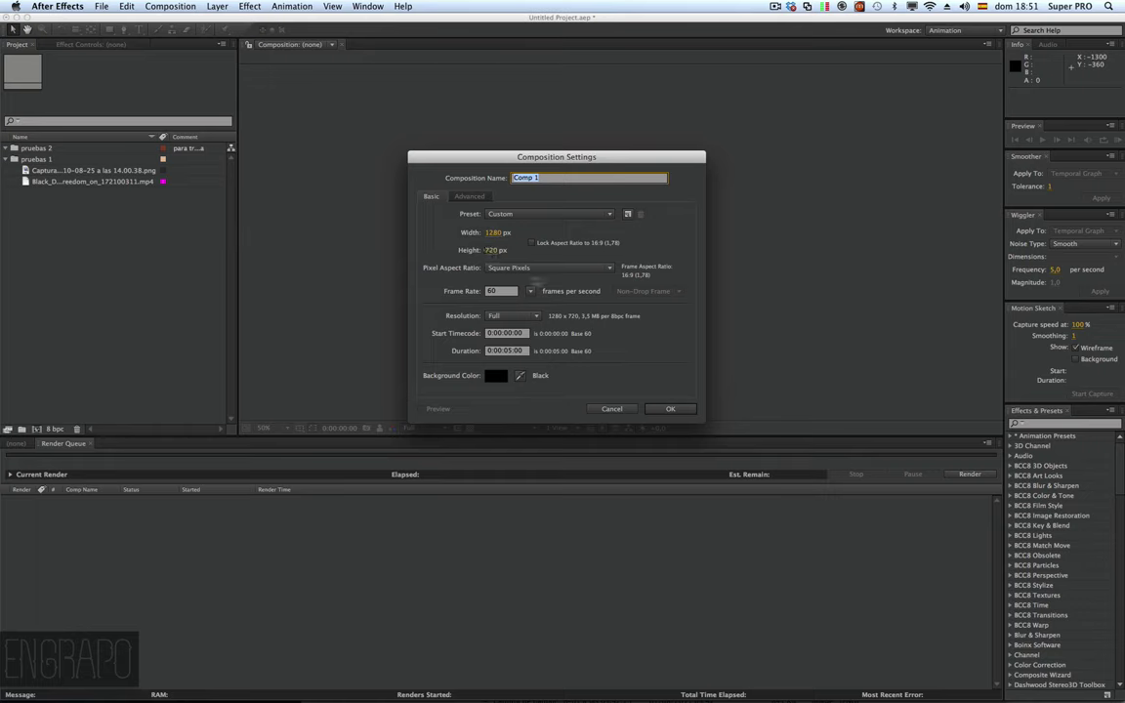
click(492, 291)
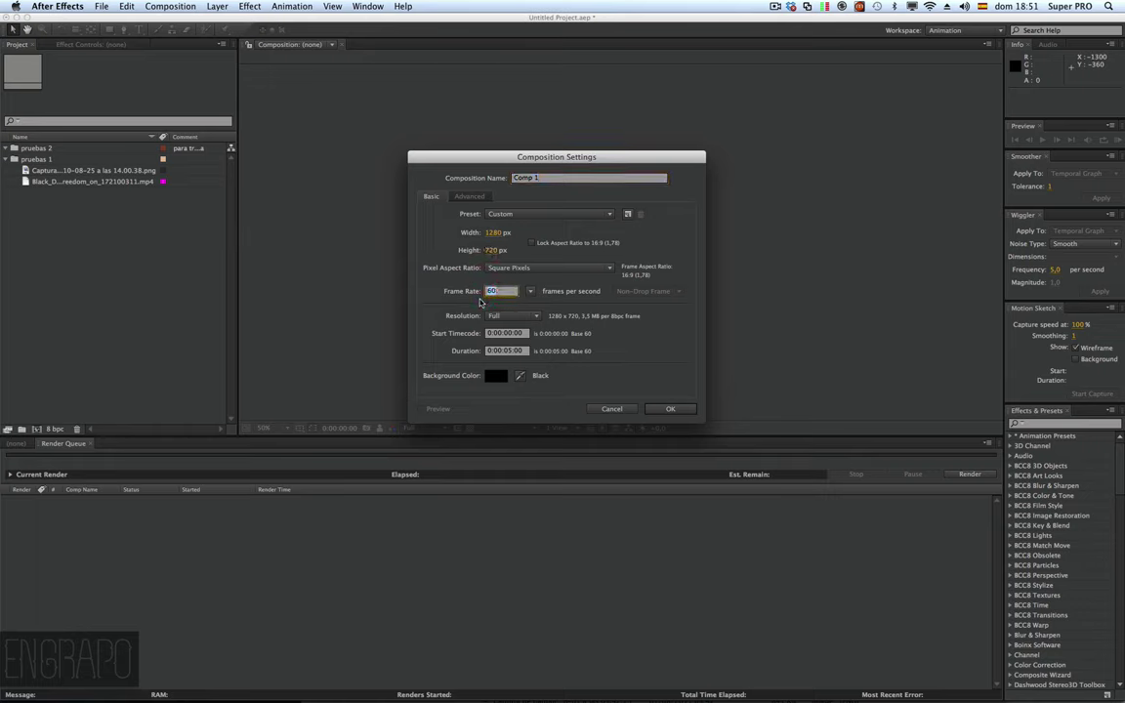
text(24)
click(512, 352)
text(0:00:35:00)
click(496, 376)
click(954, 500)
click(474, 199)
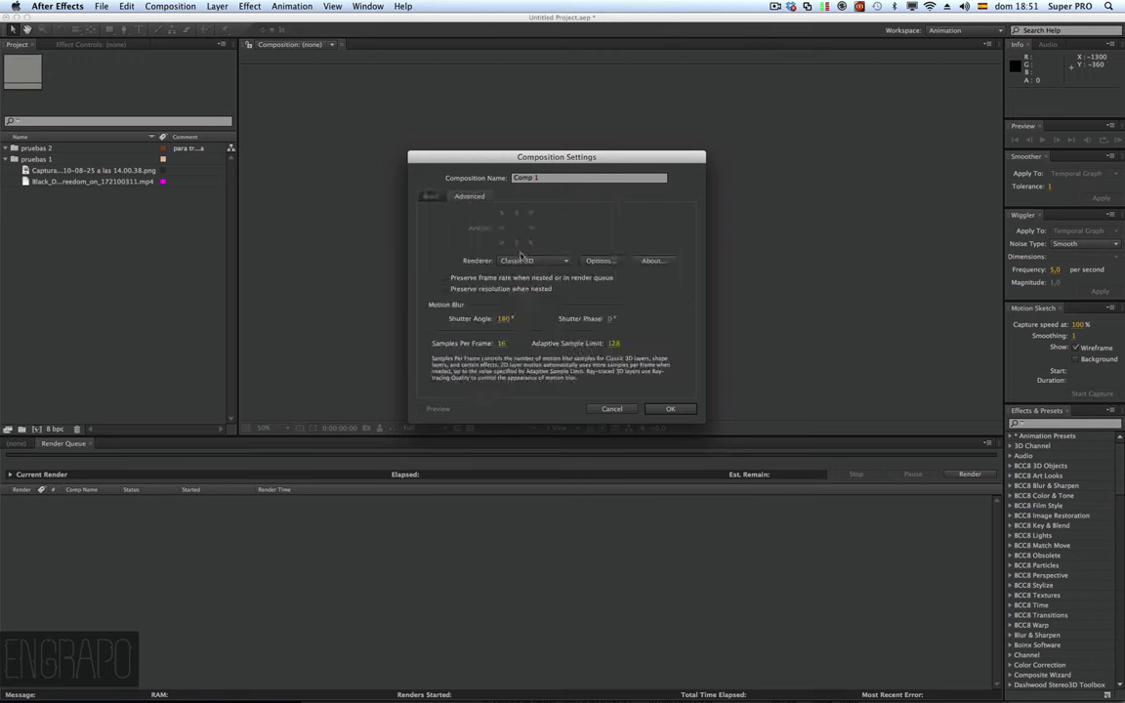
click(435, 196)
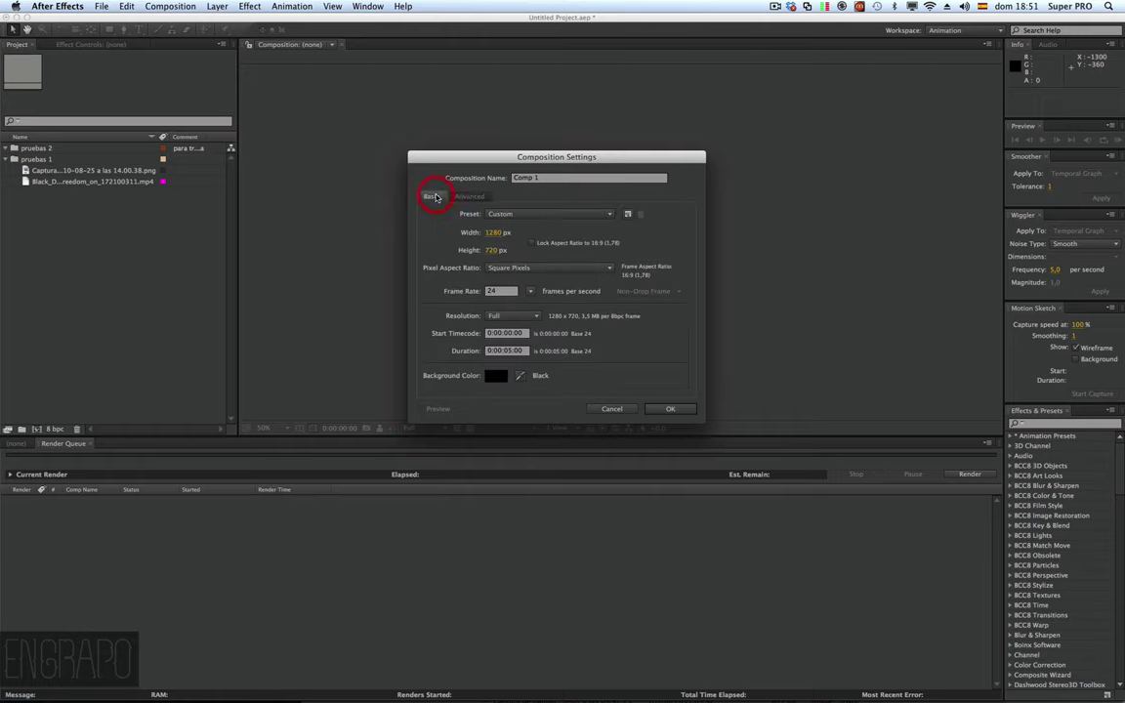
click(671, 411)
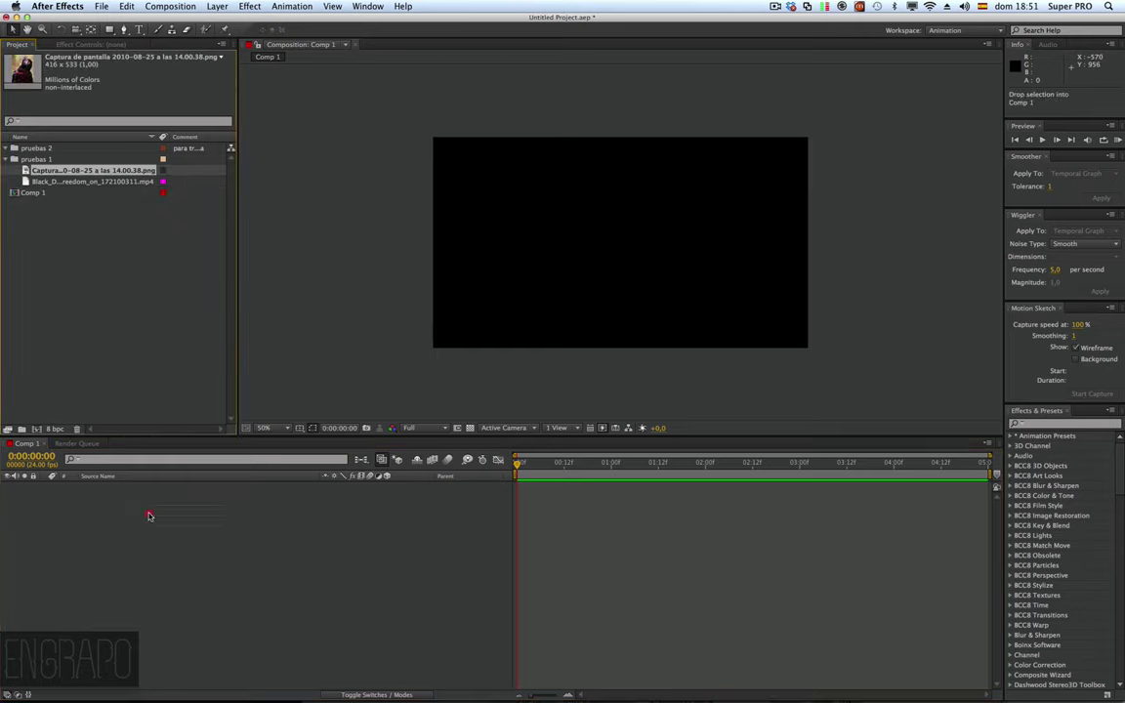
Step: Add the eagle PNG to Comp 1 twice, as two separate layers
drag(60, 170, 150, 515)
click(151, 514)
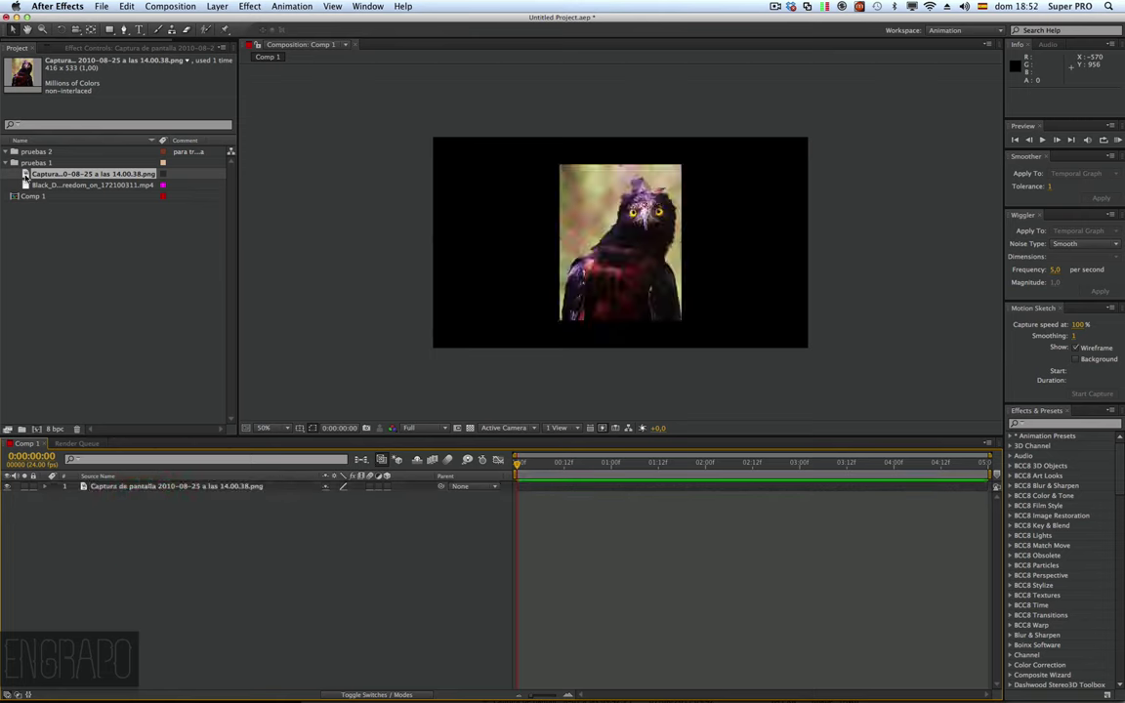
click(51, 176)
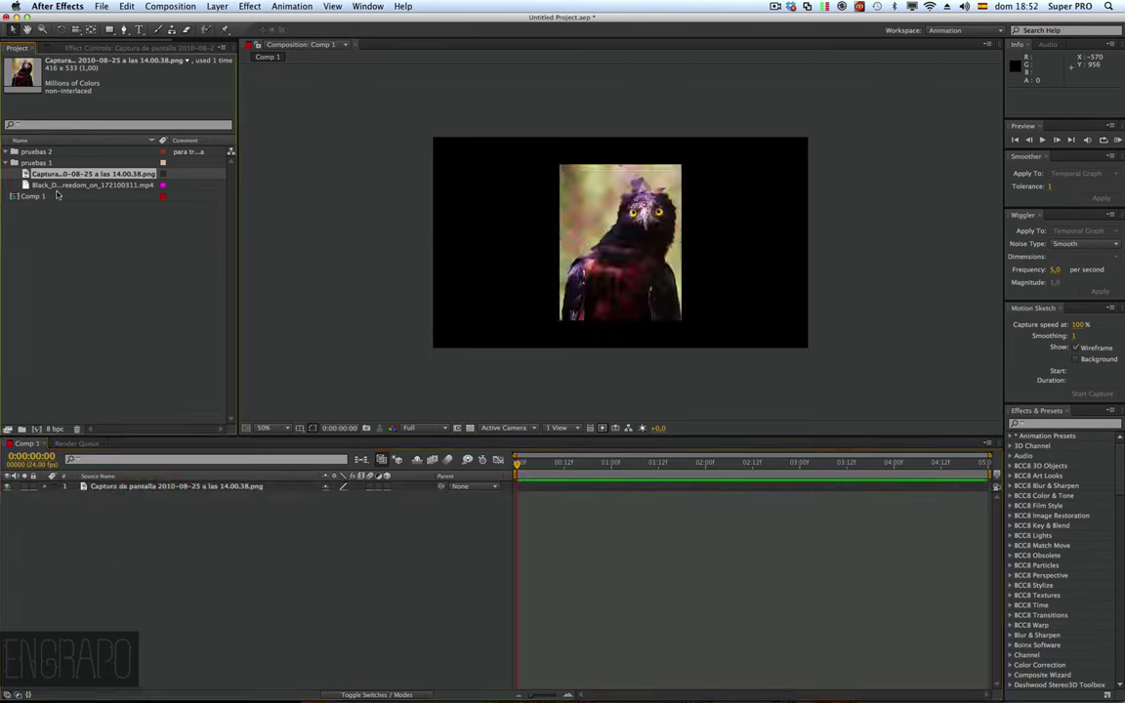
drag(54, 174, 125, 510)
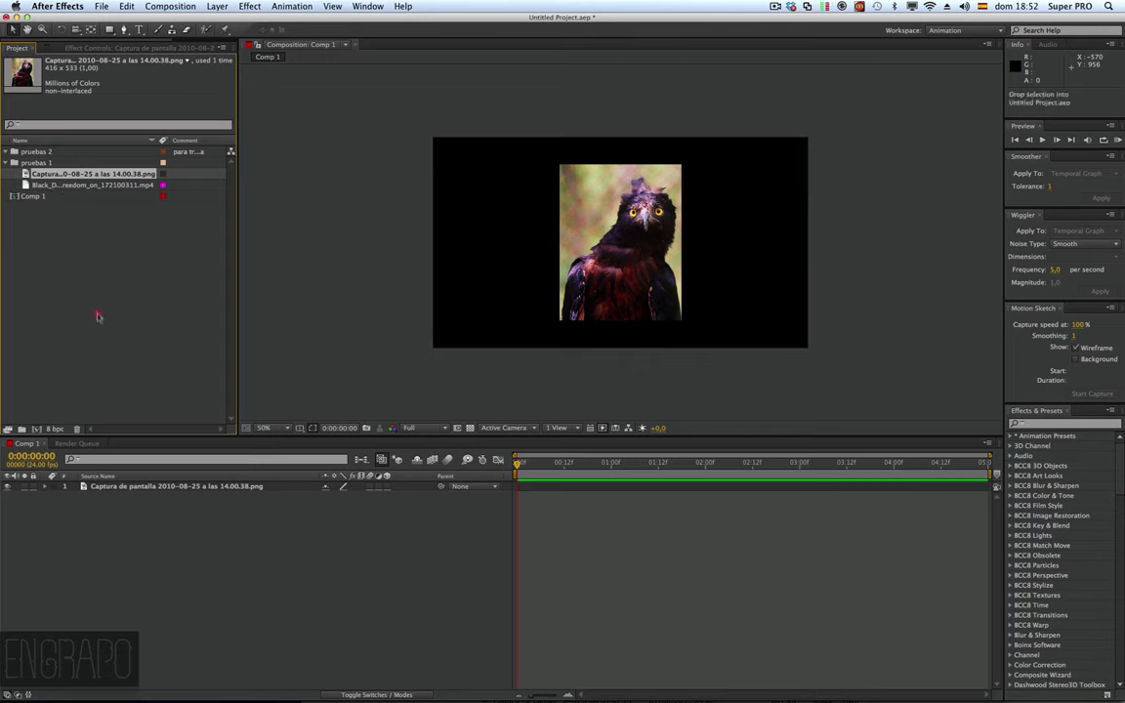
click(146, 514)
click(154, 498)
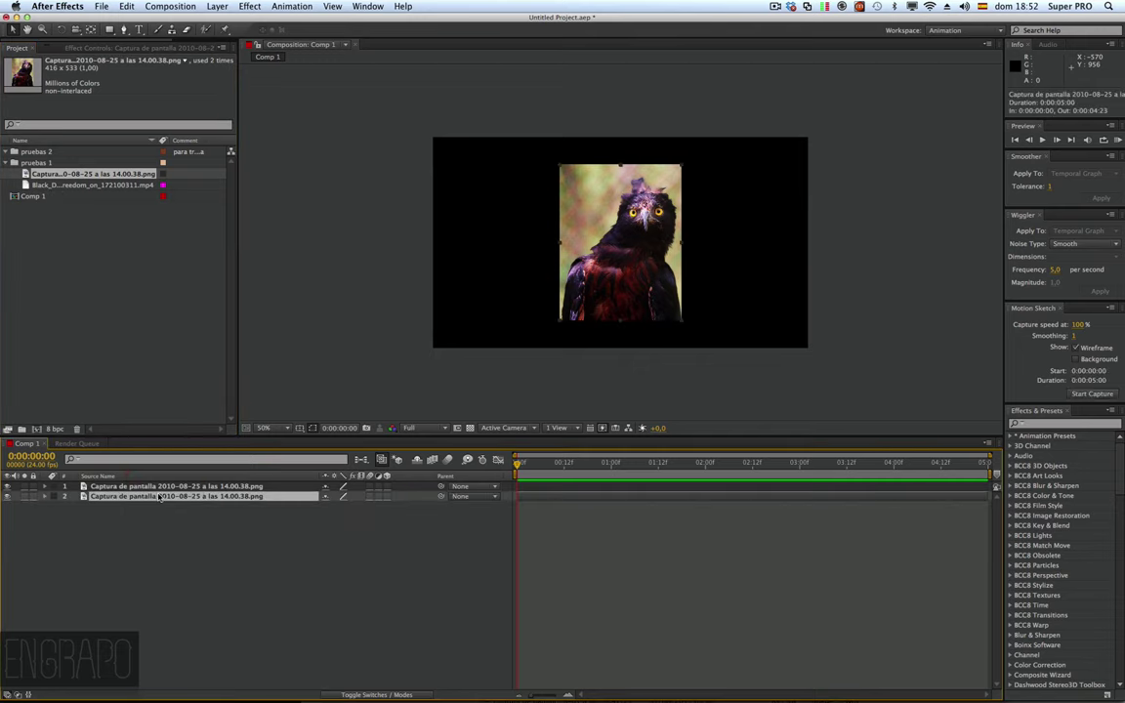
click(143, 602)
click(97, 476)
double_click(147, 486)
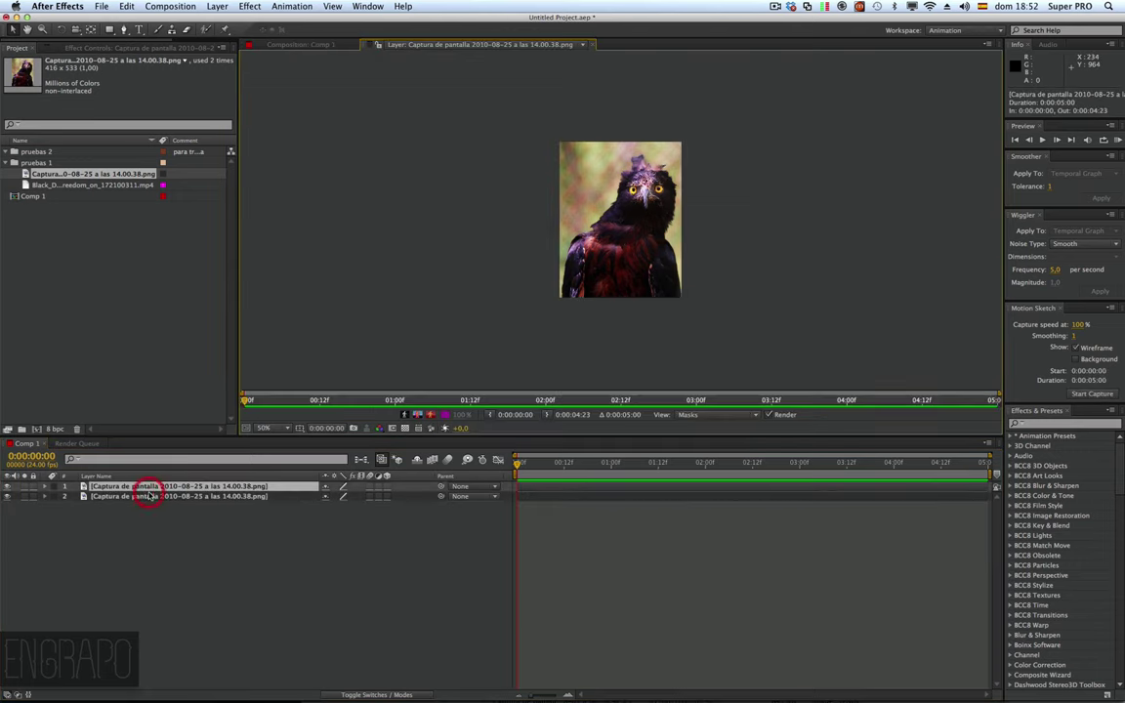
click(590, 44)
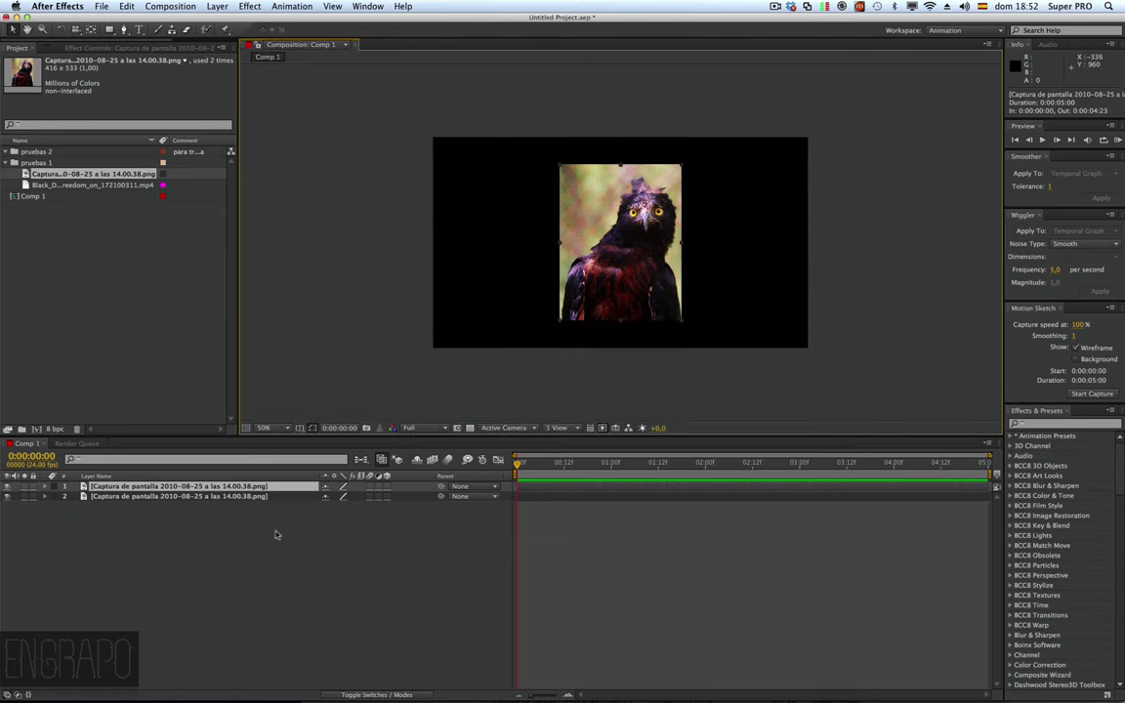
click(244, 495)
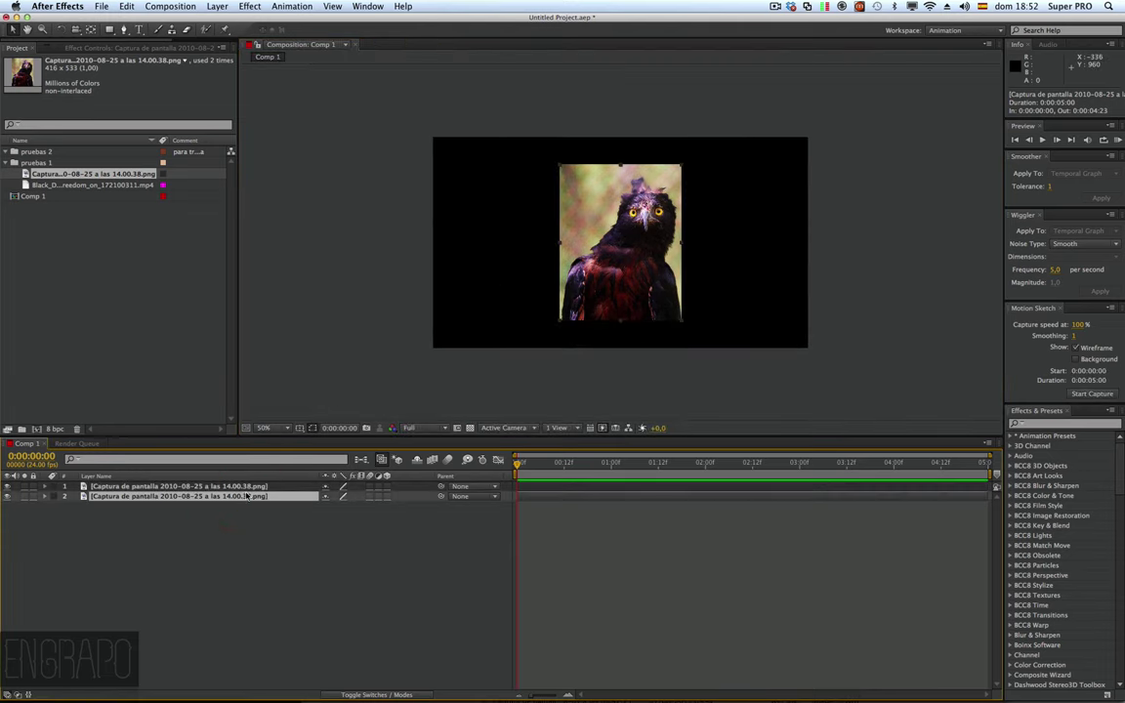
click(360, 545)
Step: Position the two eagles side by side, edge to edge in the frame
drag(665, 305, 599, 305)
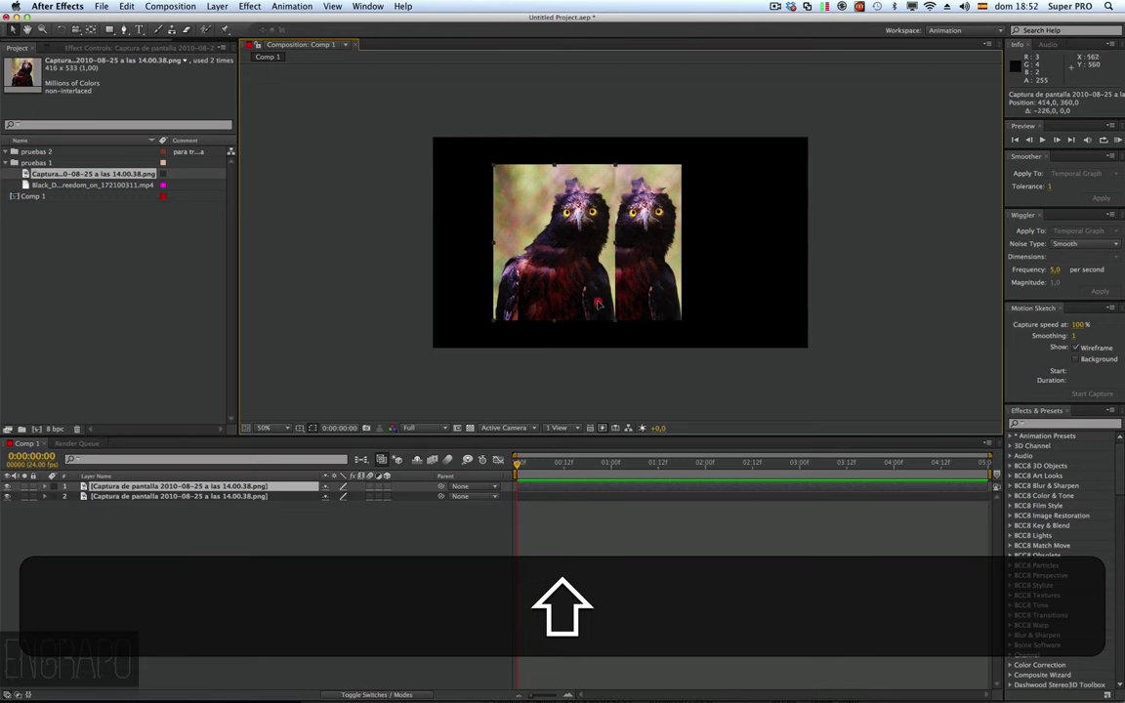
mouse_move(557, 264)
mouse_down()
mouse_move(742, 300)
mouse_move(724, 300)
mouse_up()
click(286, 569)
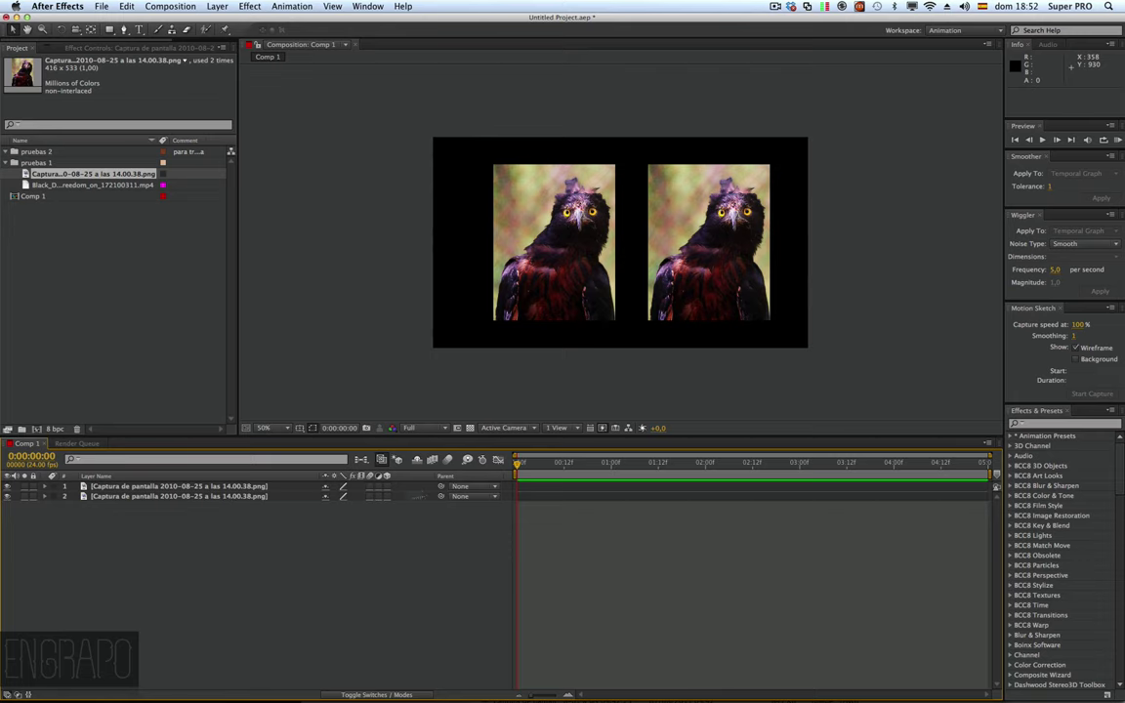
drag(720, 306, 687, 306)
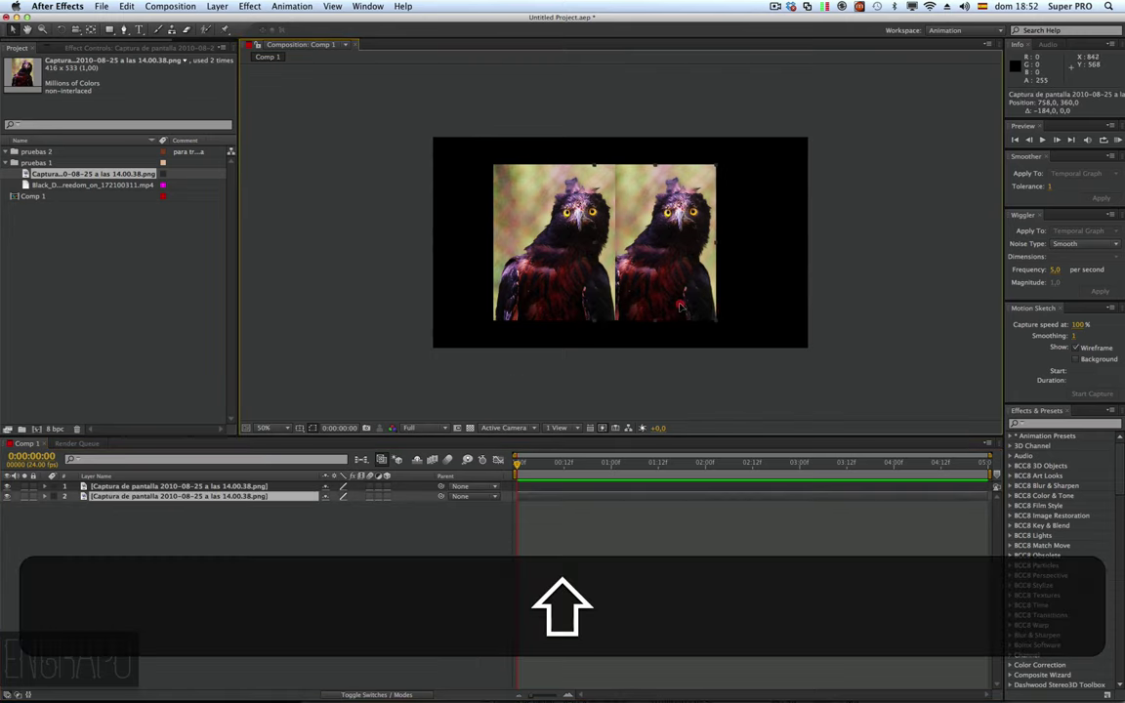
click(612, 275)
click(224, 489)
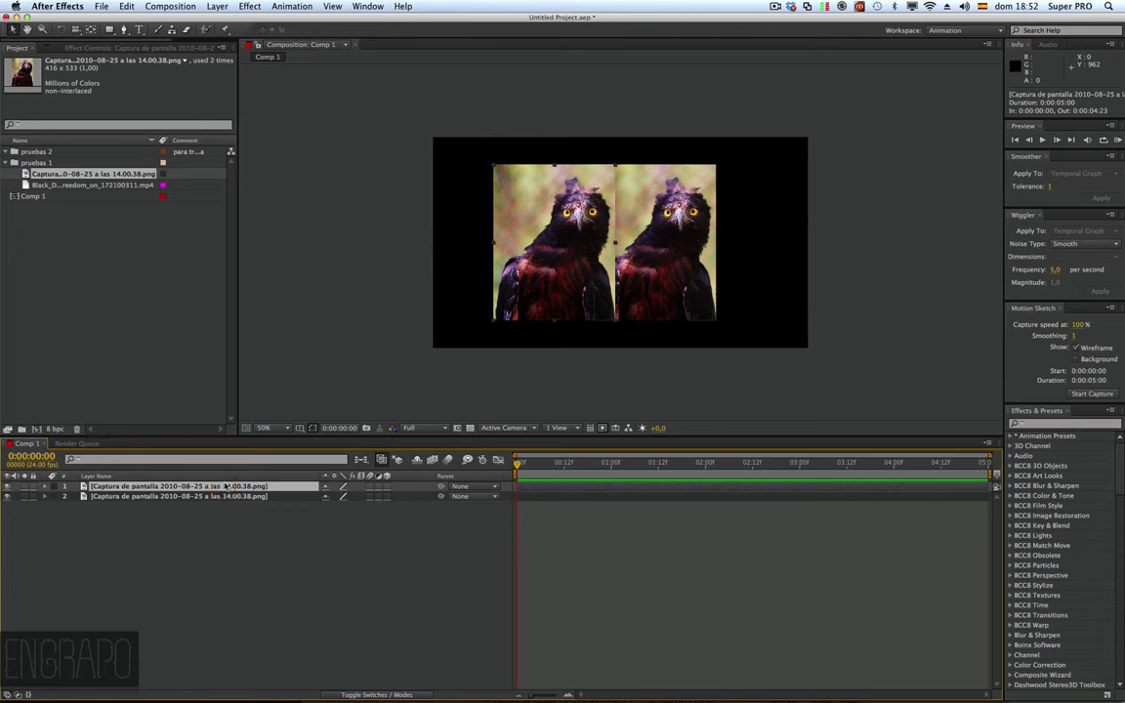
Step: Rename the first eagle layer pajaro1 and the second pajaro2
key(Return)
text(paja)
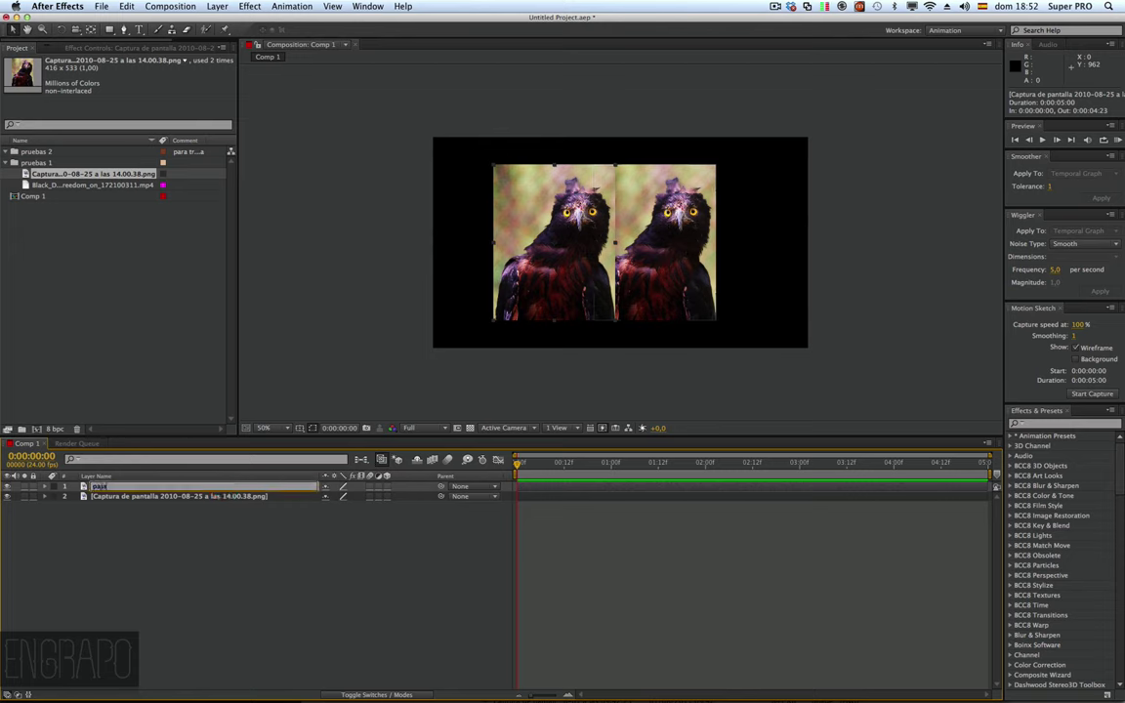
text(ra)
text(1)
key(Return)
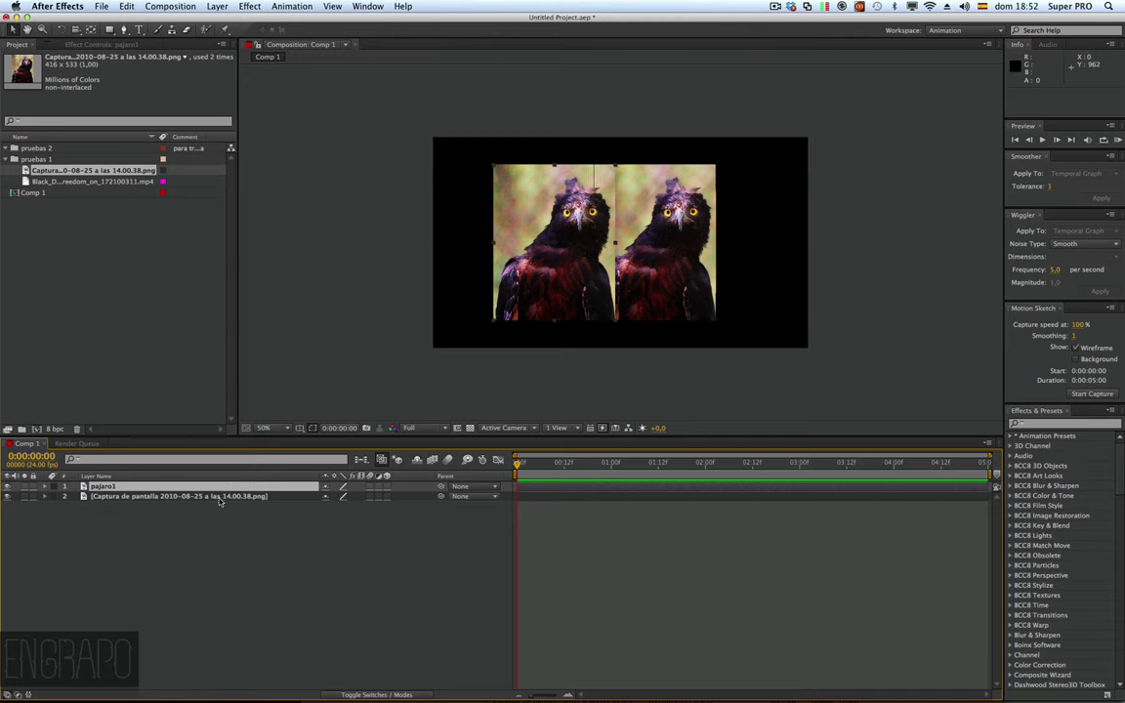
click(214, 498)
key(Return)
text(pa)
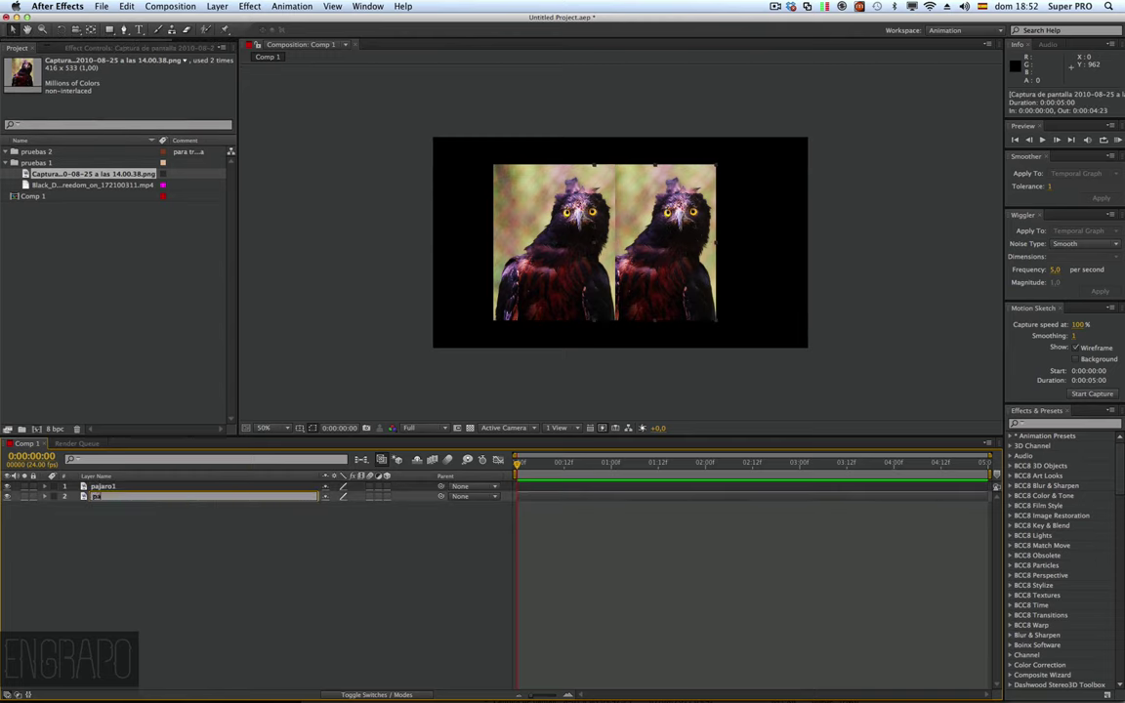
text(jaro2)
key(Return)
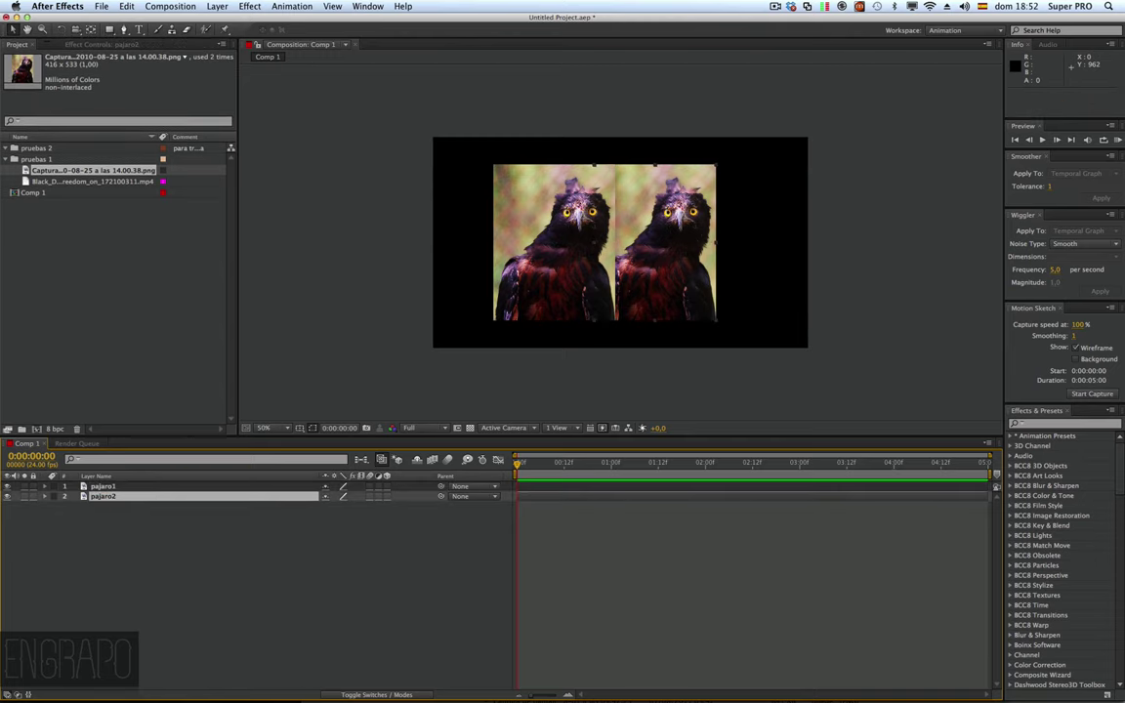
Step: Overlap pajaro2 just left of pajaro1, keeping pajaro1 on top in the stack
click(197, 540)
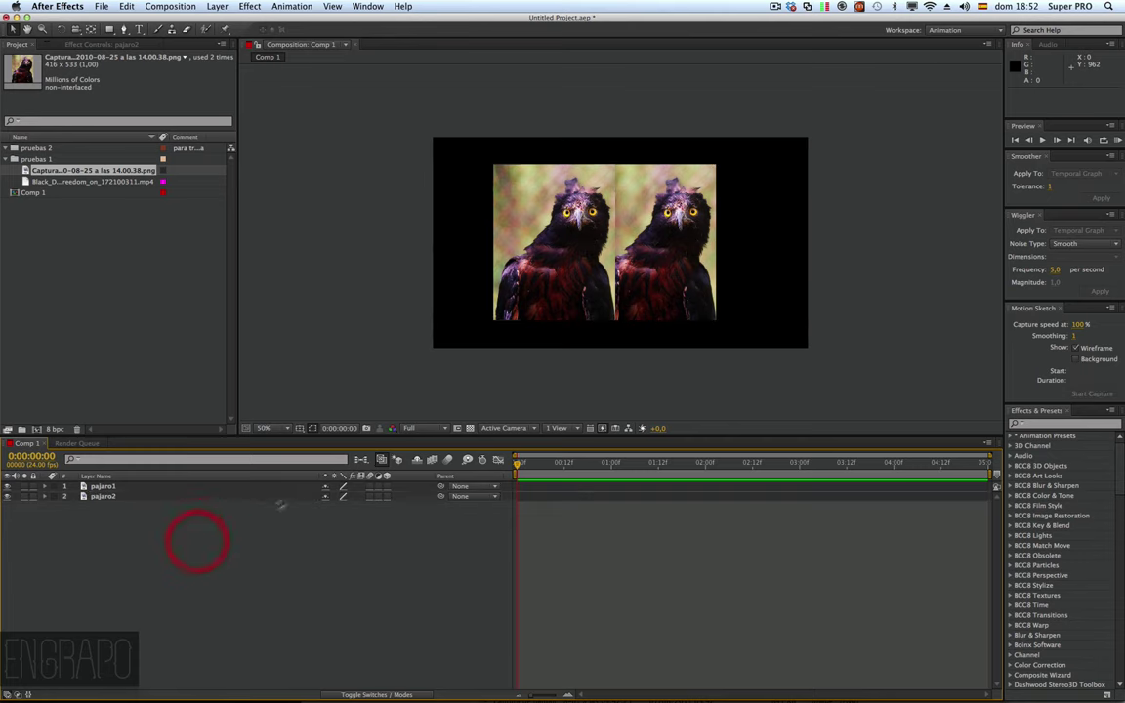
drag(544, 293, 605, 293)
click(196, 496)
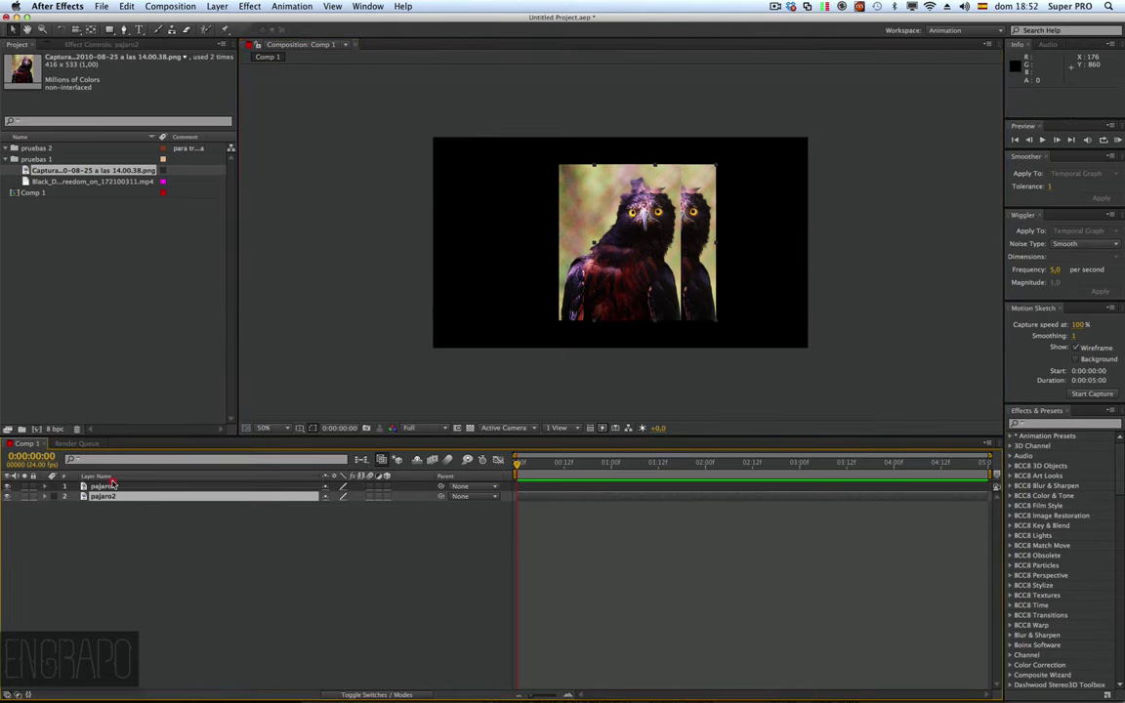
drag(102, 496, 114, 482)
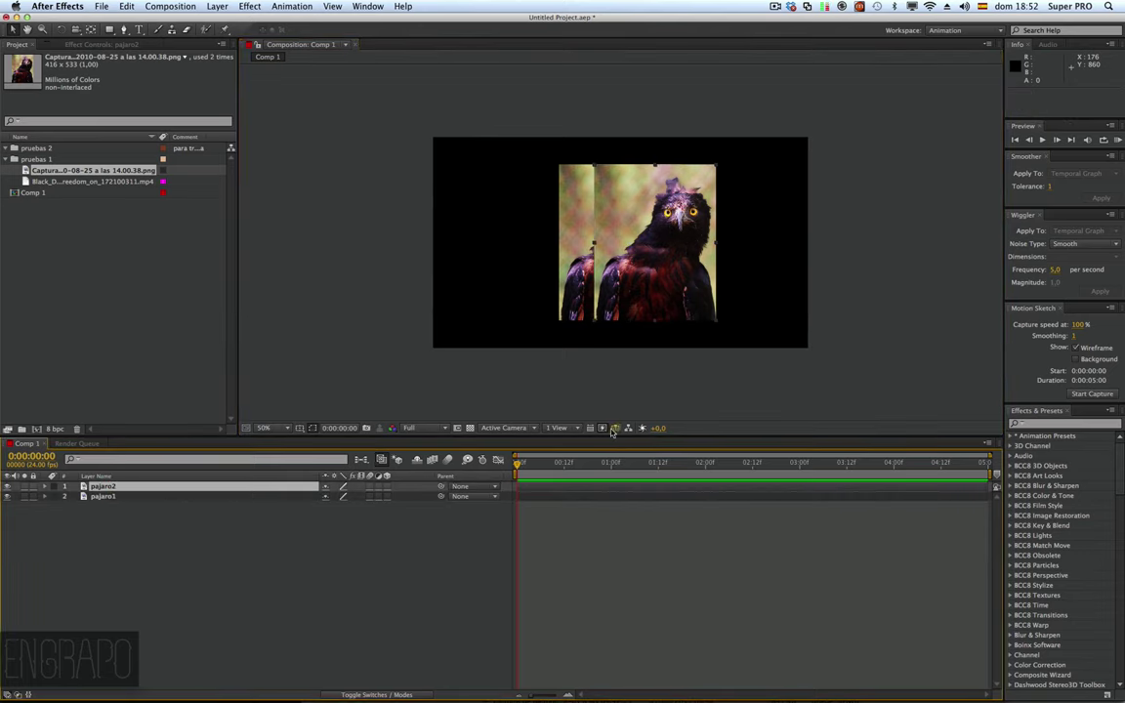
mouse_move(658, 290)
mouse_down()
mouse_move(548, 290)
mouse_move(627, 290)
mouse_up()
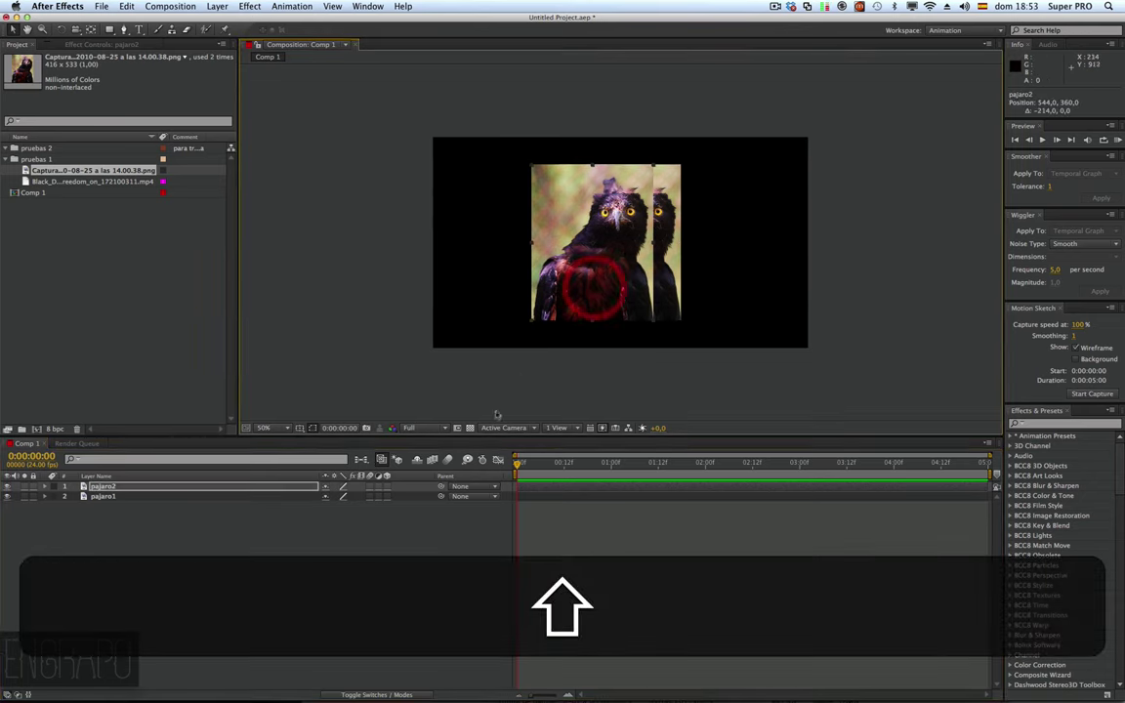
click(453, 528)
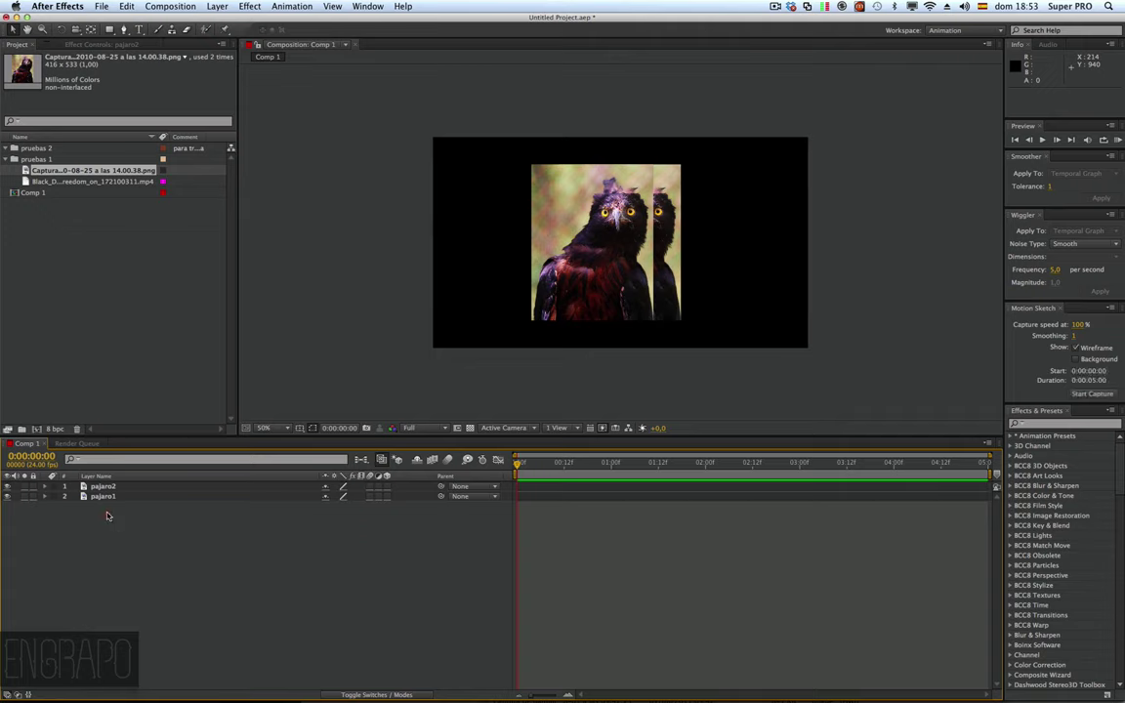
drag(107, 512, 108, 506)
click(235, 556)
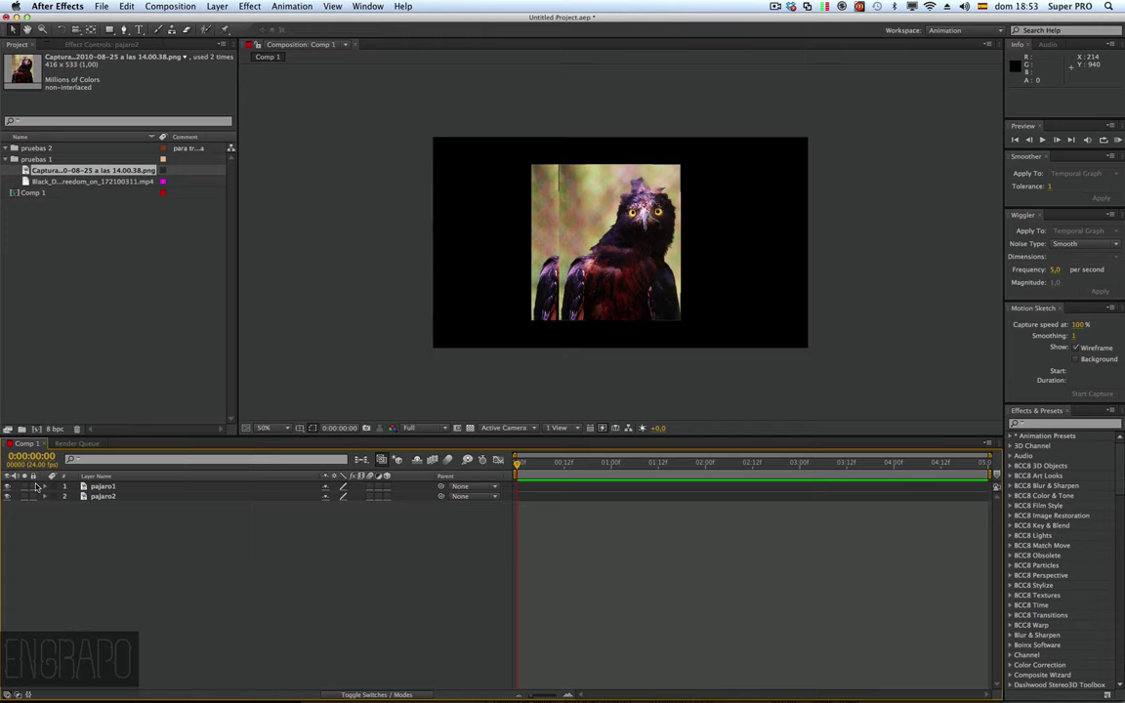
click(34, 486)
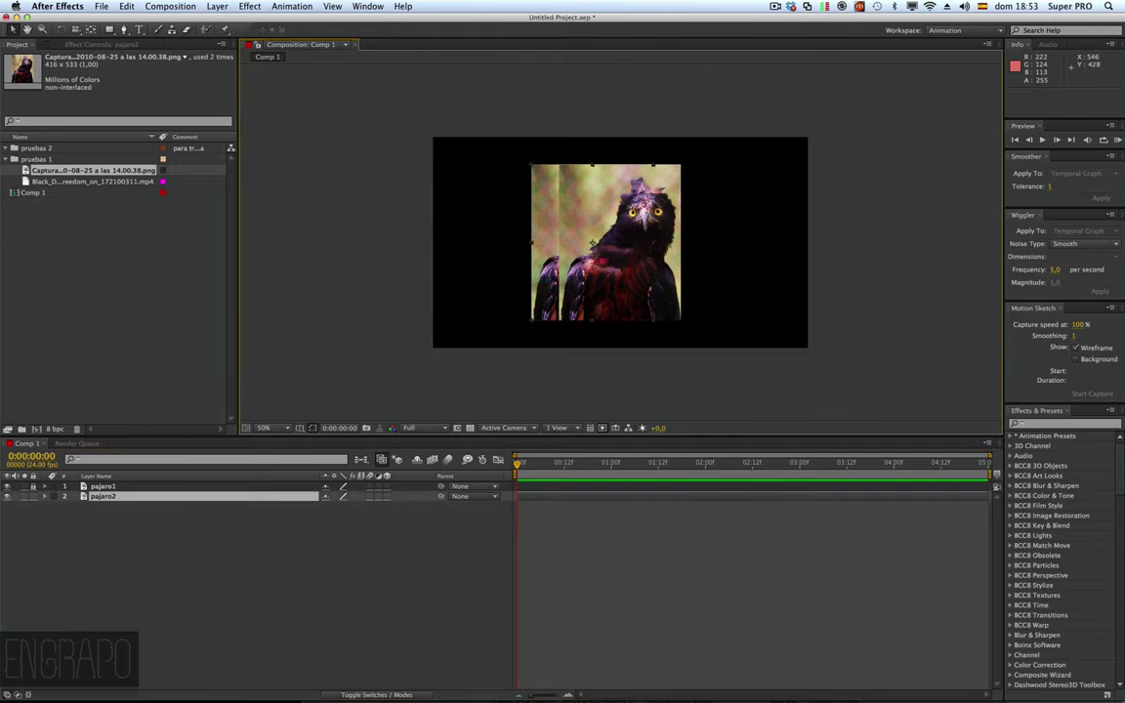
mouse_move(532, 326)
mouse_down()
mouse_move(565, 260)
mouse_move(667, 219)
mouse_move(475, 219)
mouse_up()
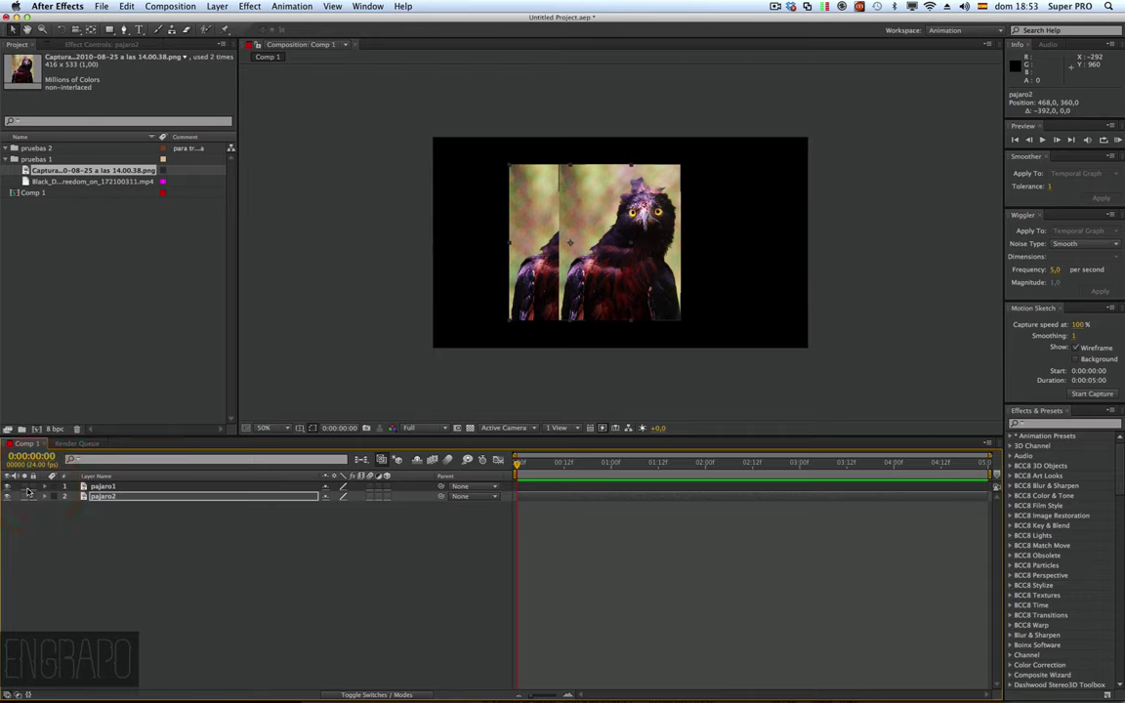
click(91, 520)
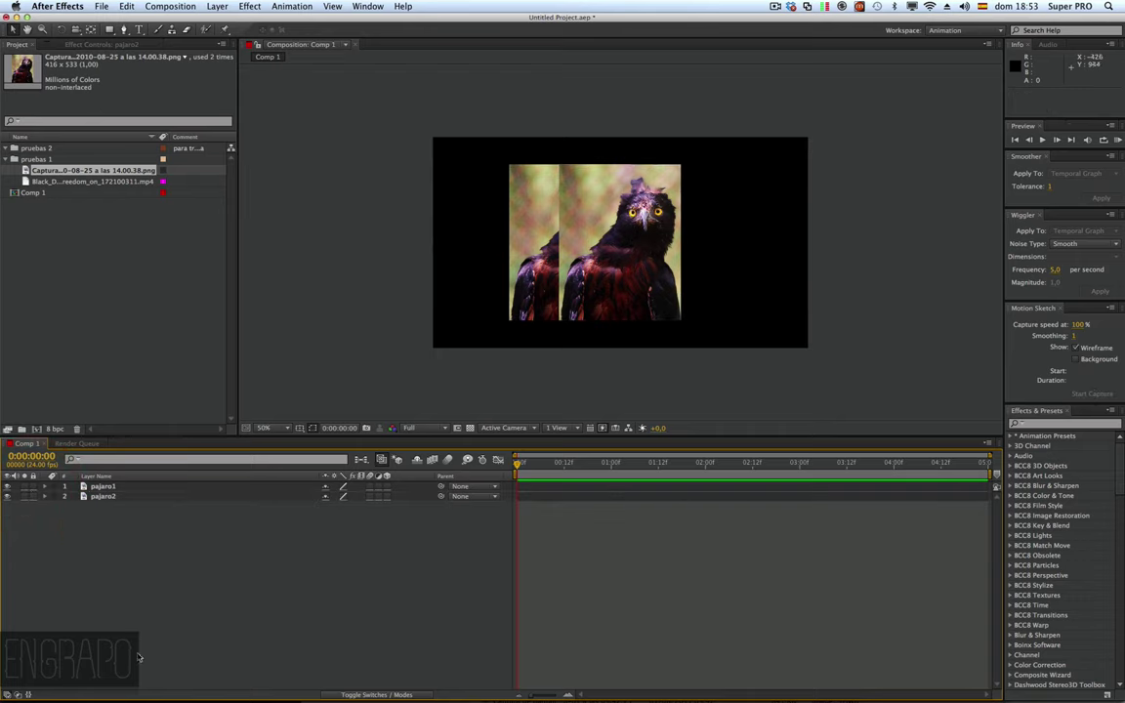
click(24, 486)
click(25, 486)
click(24, 486)
click(25, 487)
click(24, 486)
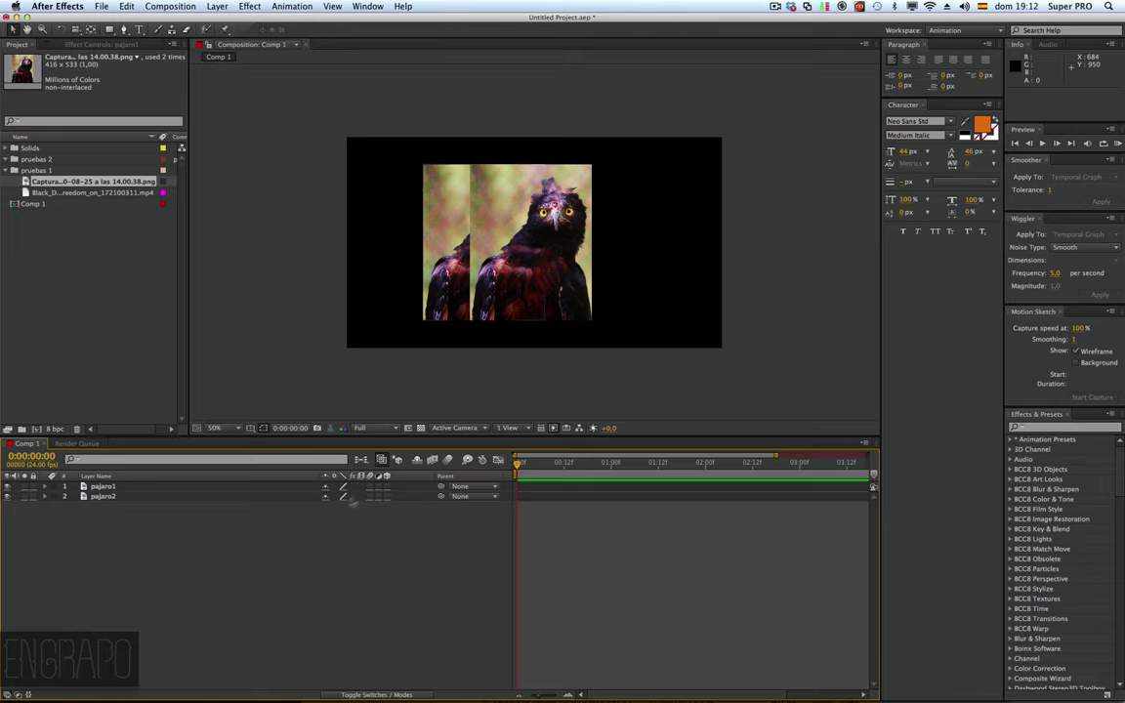
Step: Leave pajaro1's Parent at None and display the Mode and TrkMat columns
click(469, 486)
click(478, 479)
mouse_move(371, 695)
click(411, 697)
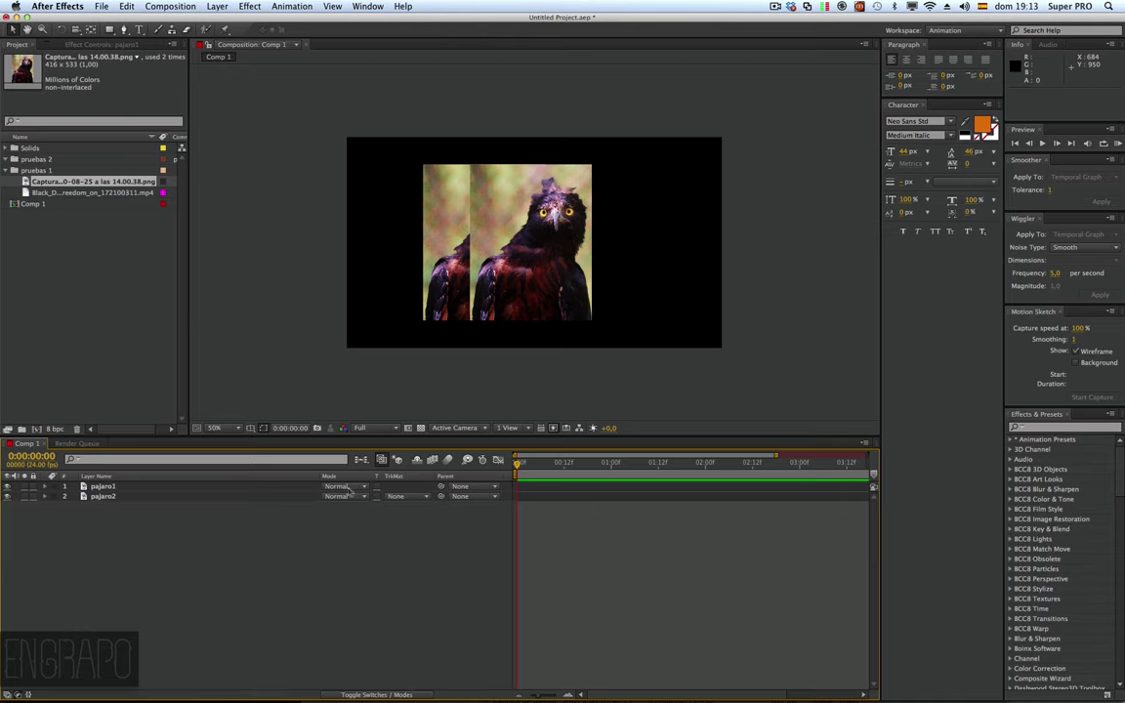
click(410, 697)
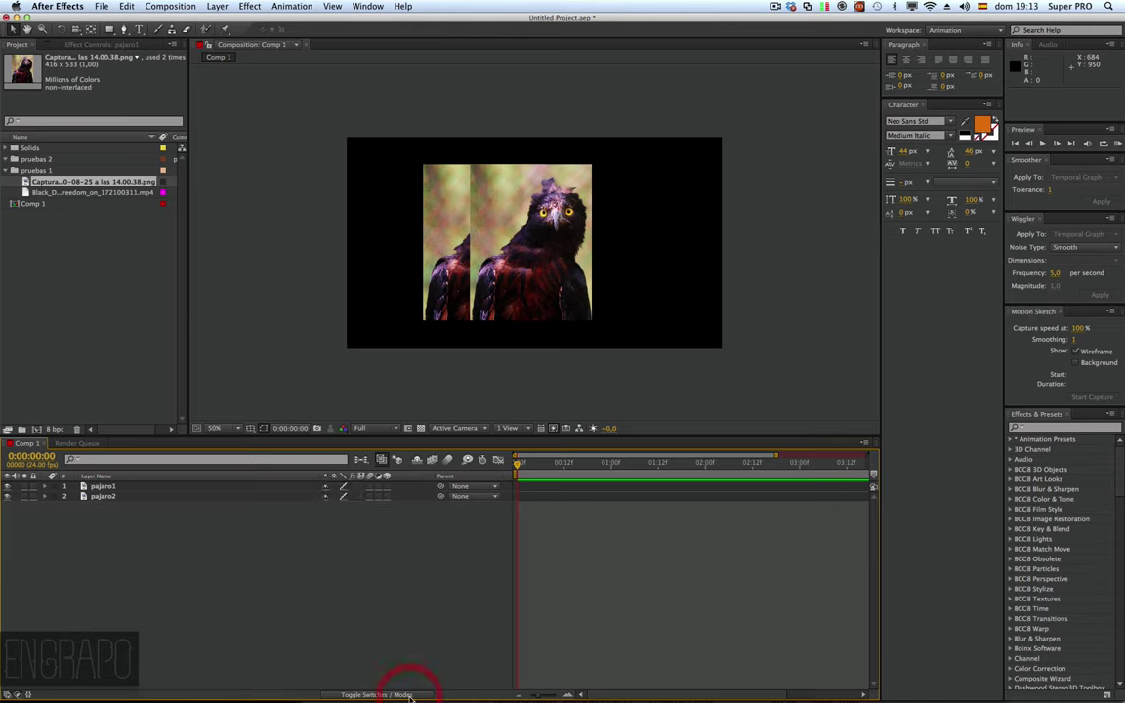
click(407, 696)
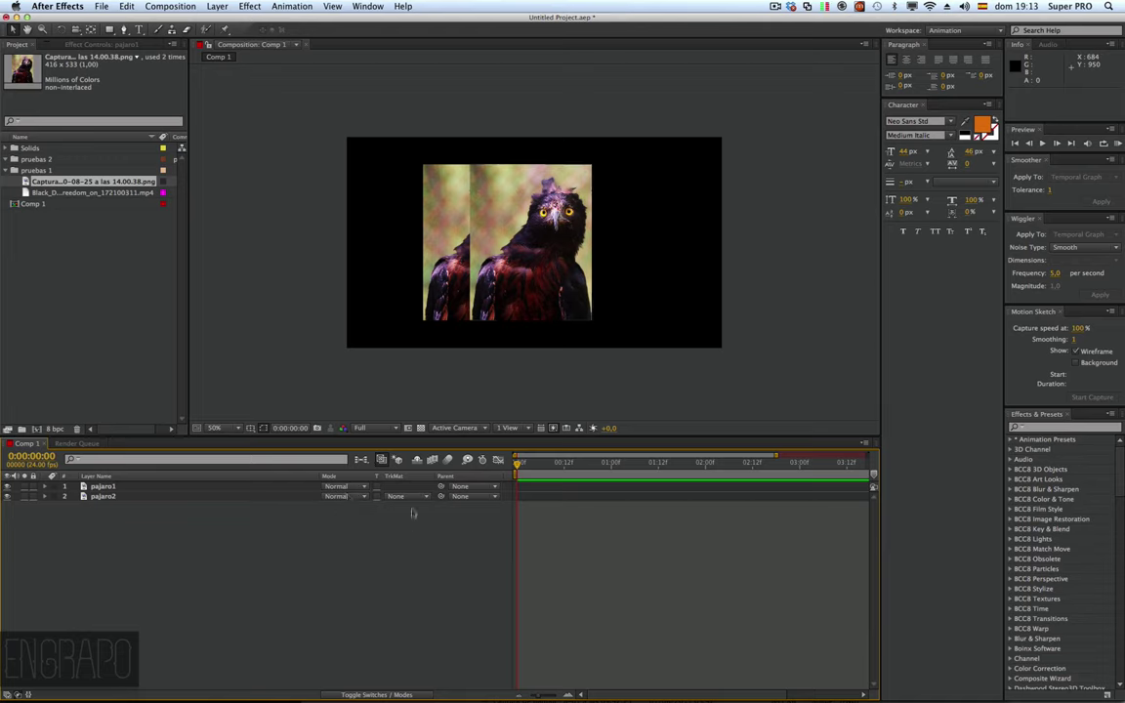
click(210, 537)
click(69, 228)
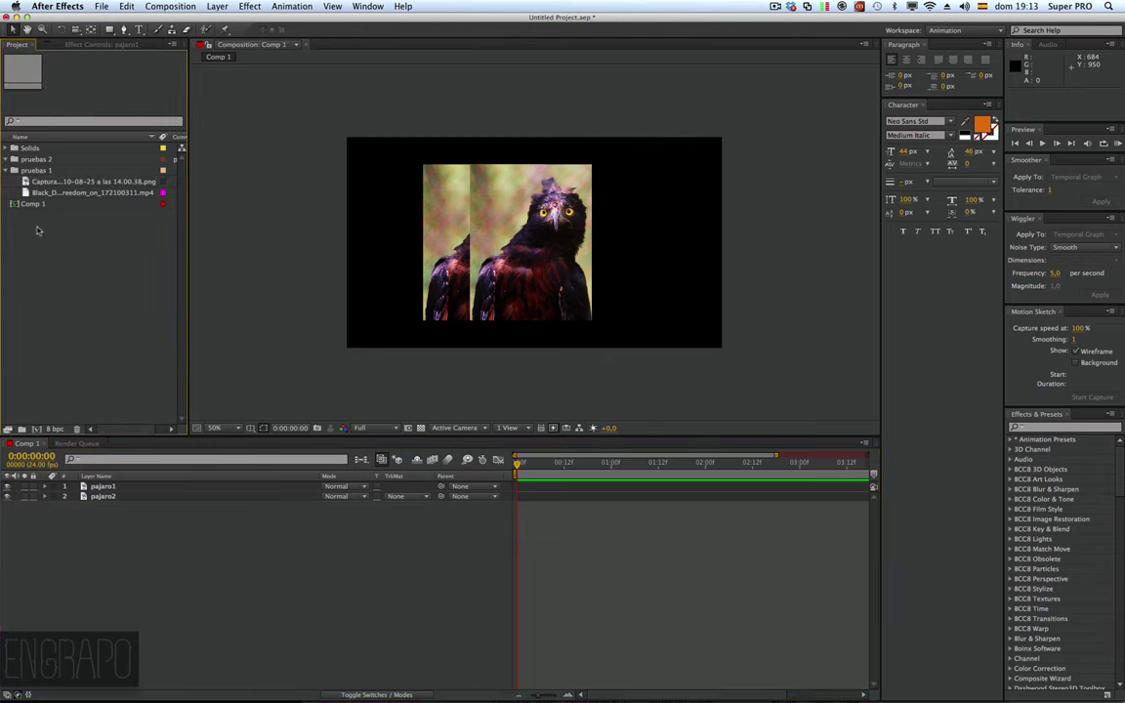
Step: Move Comp 1 into the pruebas 1 folder and collapse that folder
drag(27, 207, 39, 170)
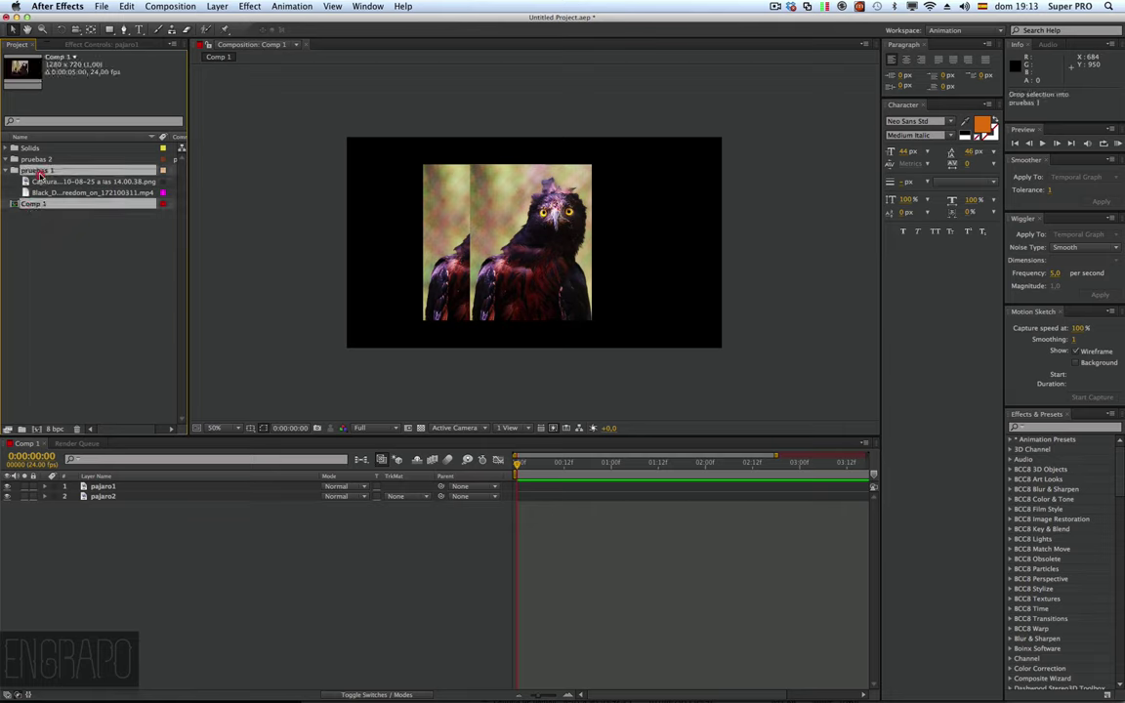
click(63, 234)
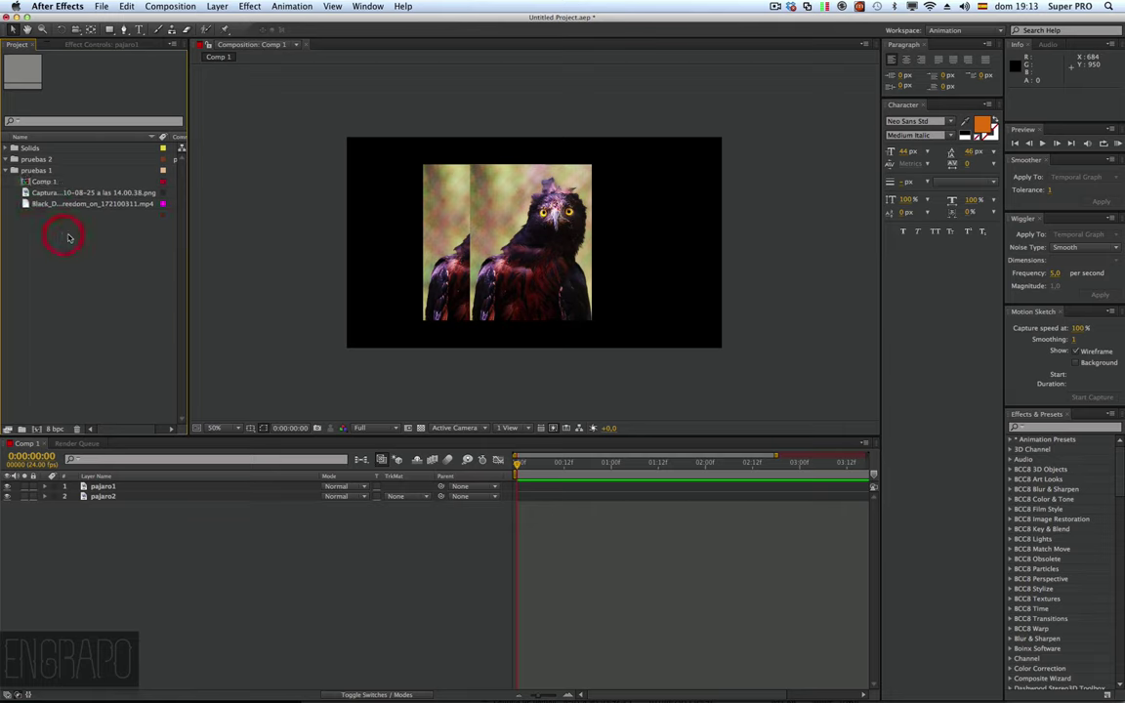
click(41, 181)
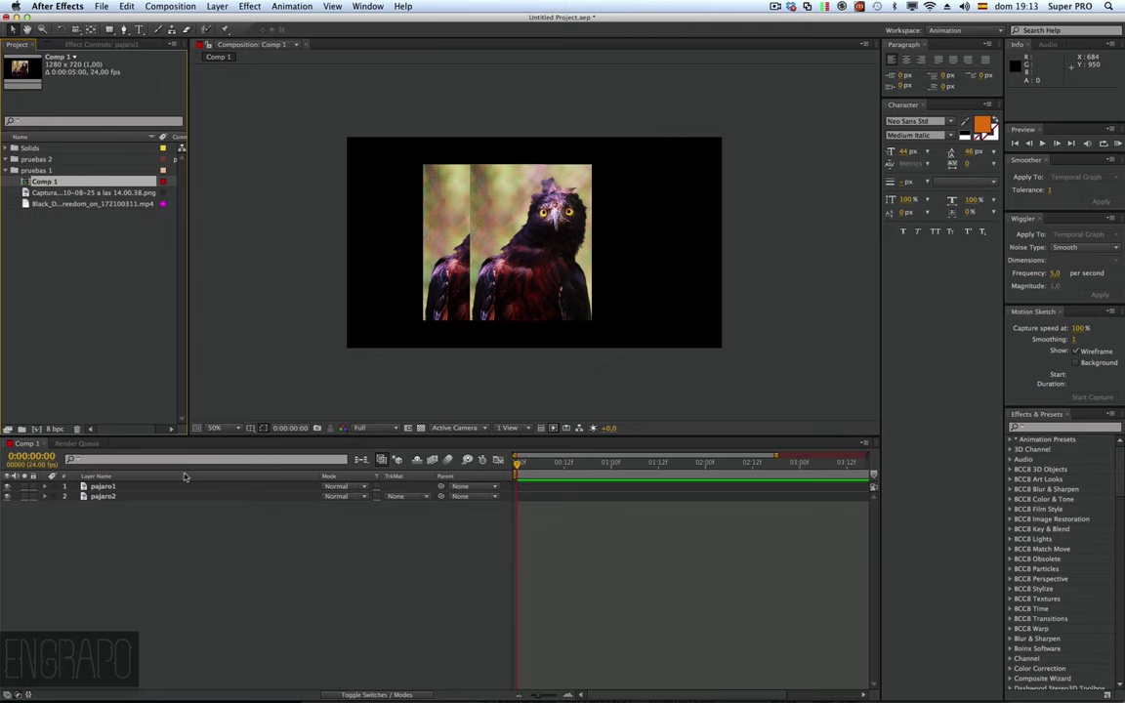
click(241, 606)
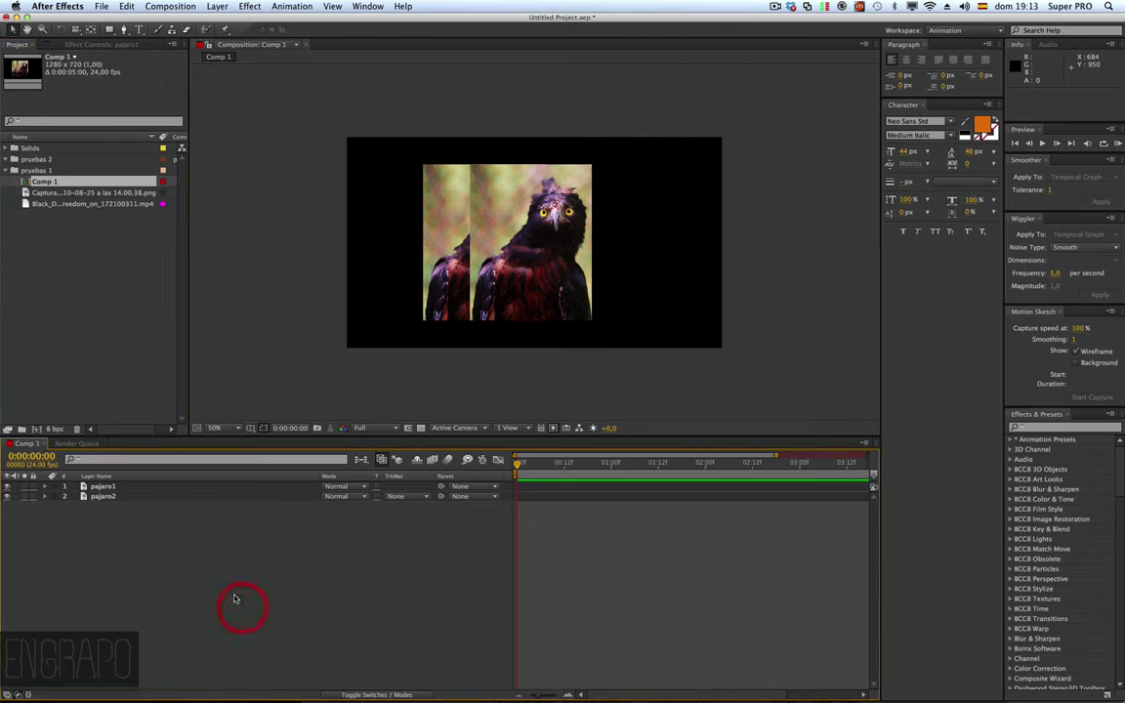
click(185, 561)
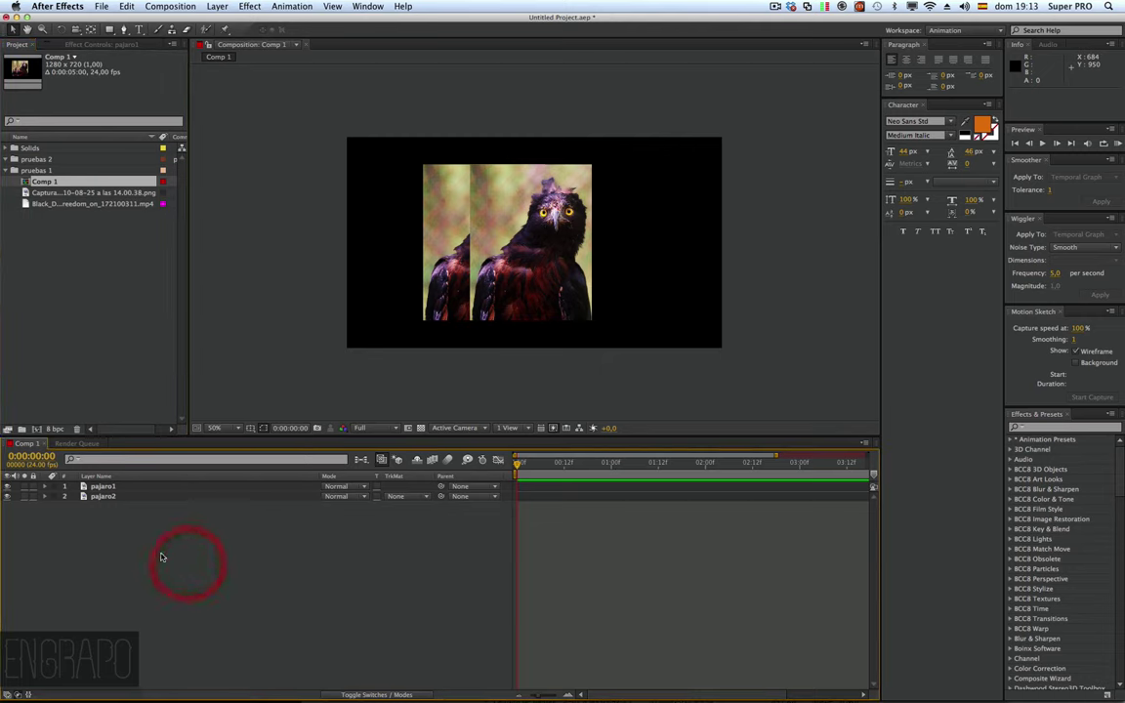
click(77, 347)
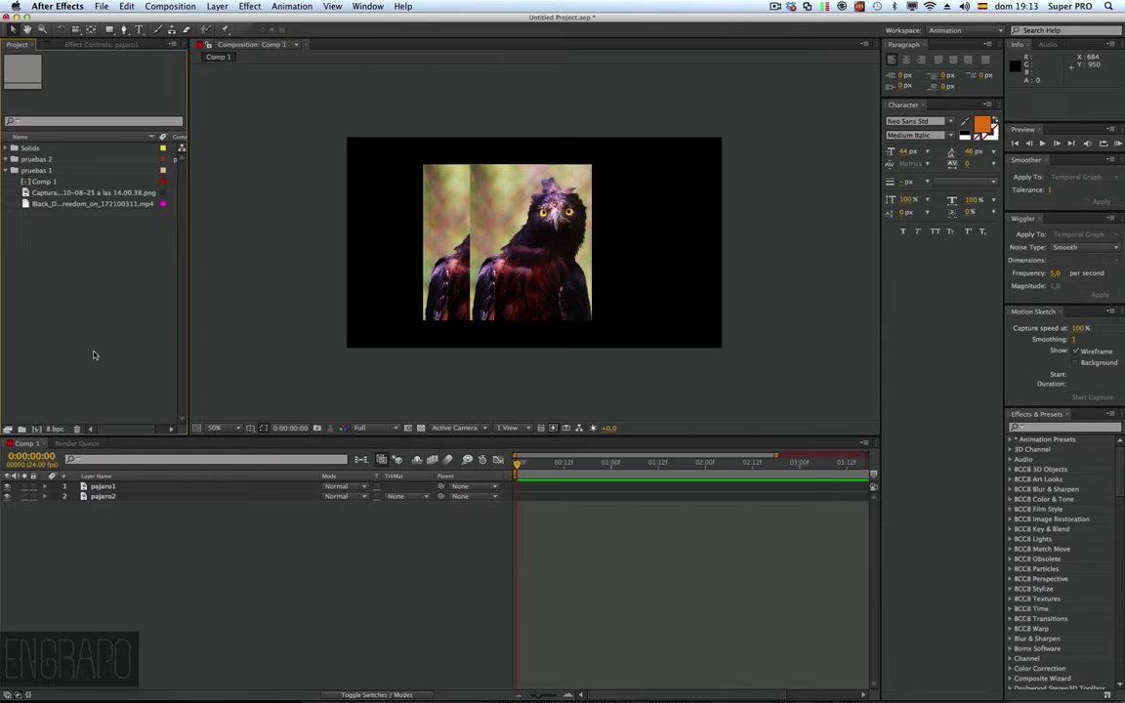
click(6, 171)
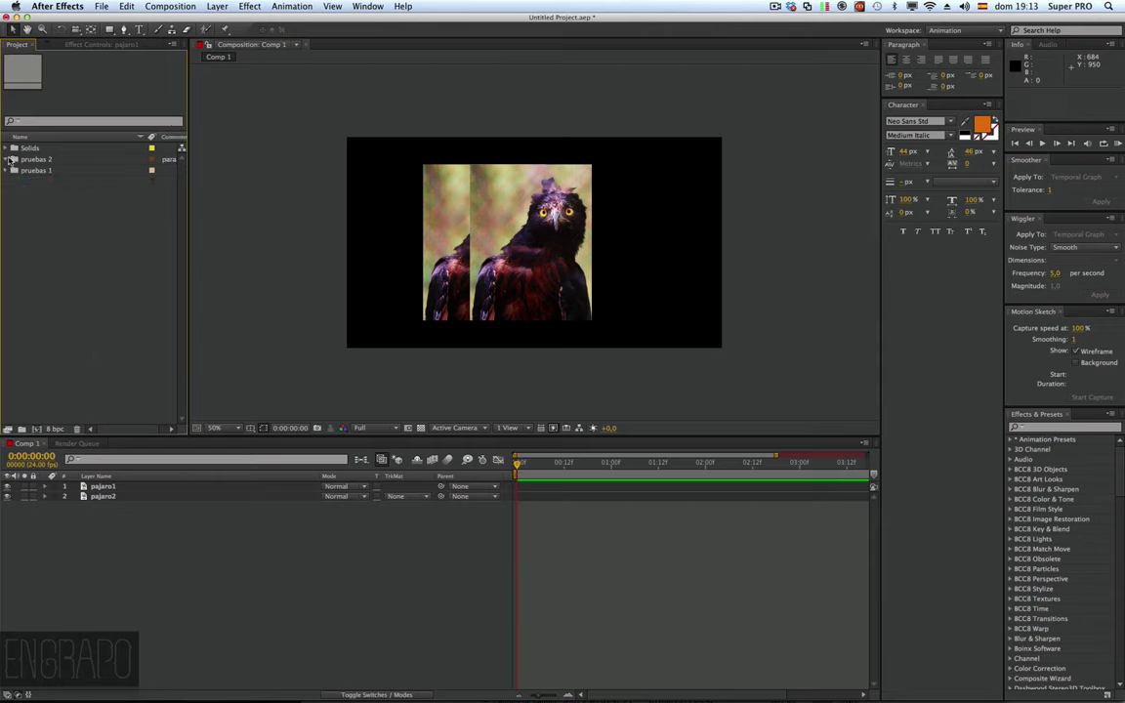
Step: Rename the pruebas 2 folder to 'ejercicio 1'
click(29, 161)
key(Return)
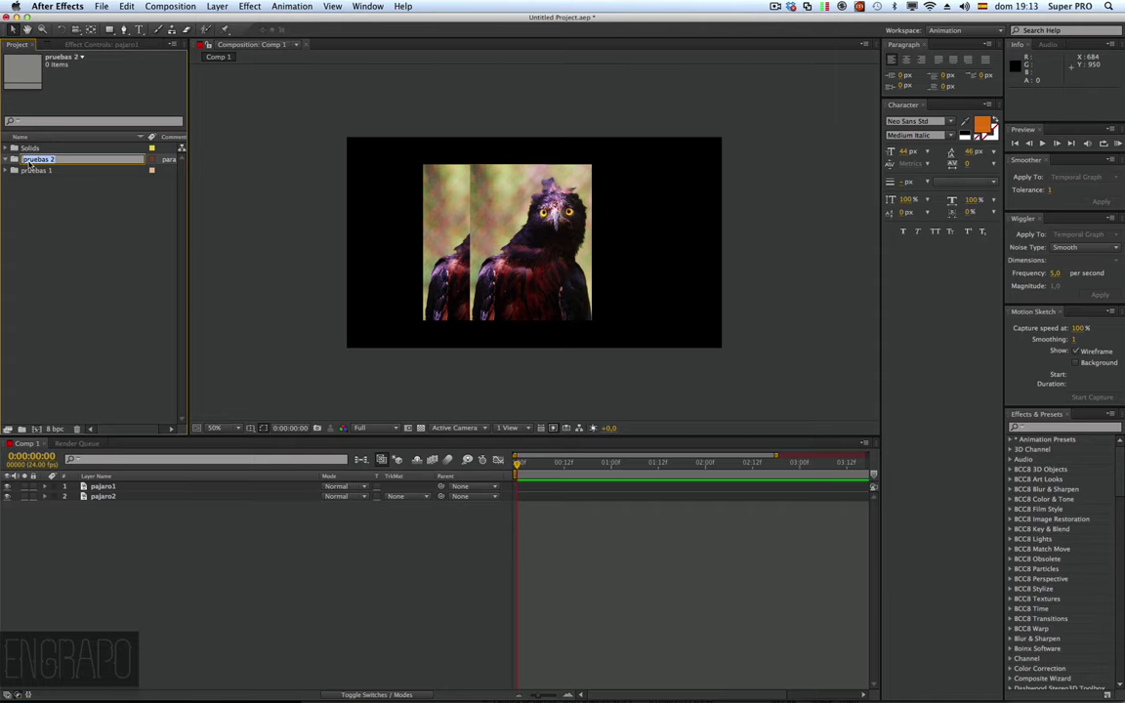
text(ejercicio 1)
key(Return)
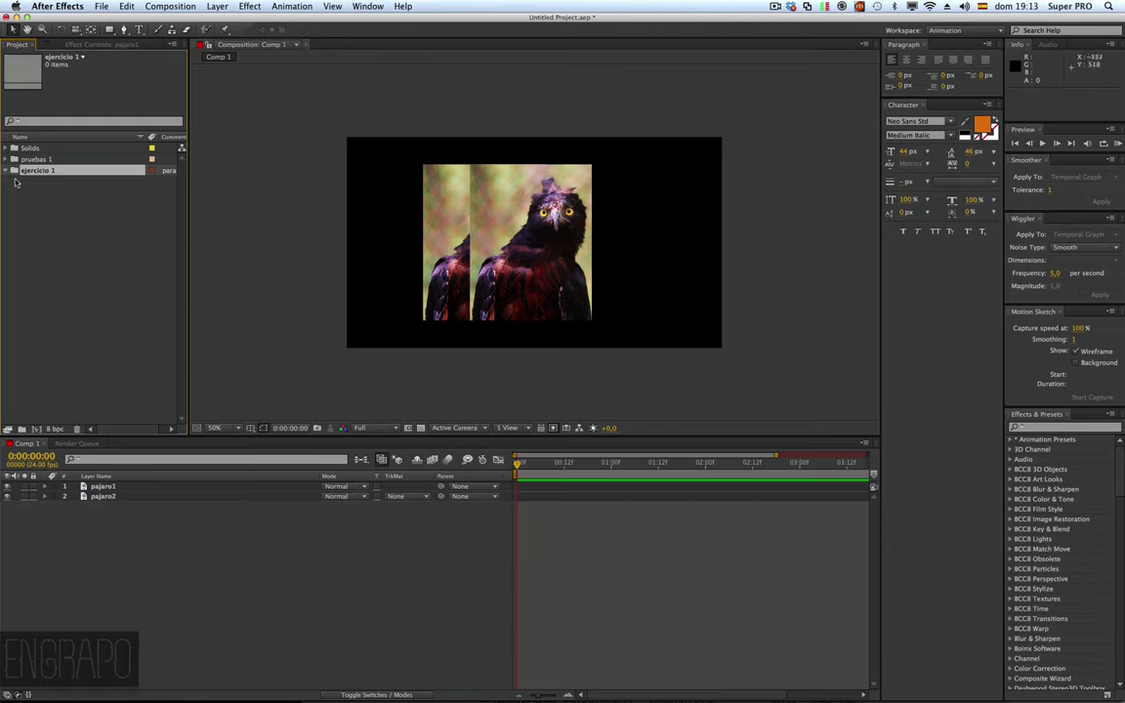
key(super)
key(super)
Step: Create a 1280×720, 24 fps, five-second composition named ejercicio1_comp in the ejercicio 1 folder
click(36, 430)
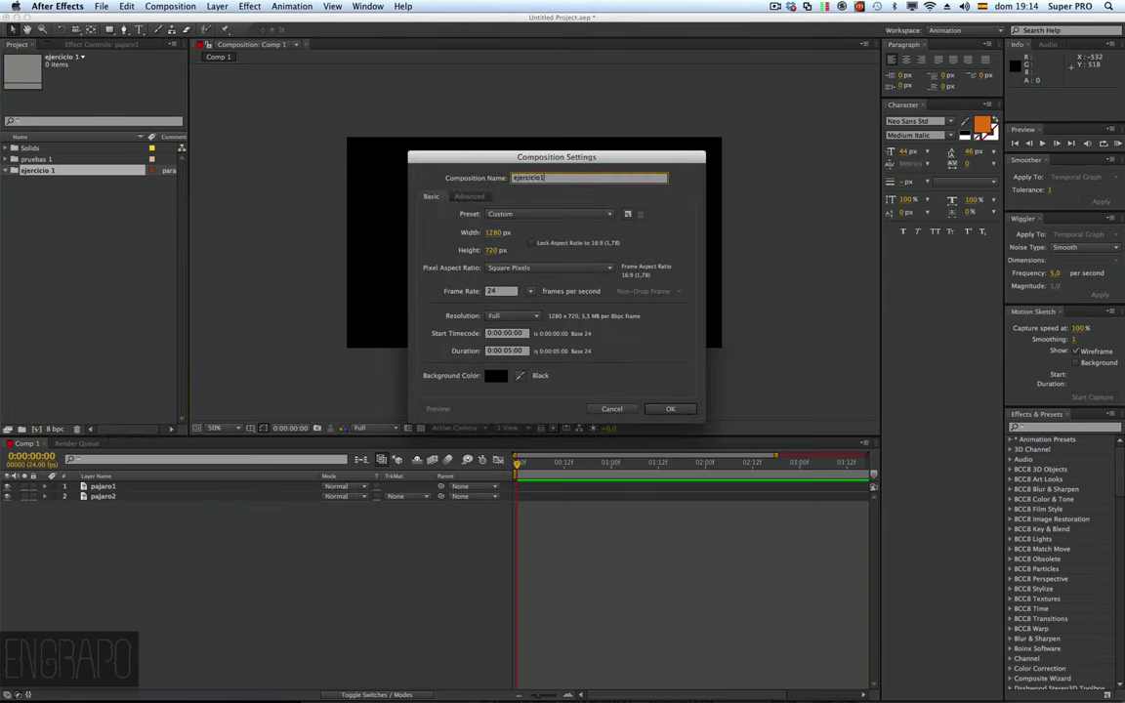
text(_comp)
click(651, 408)
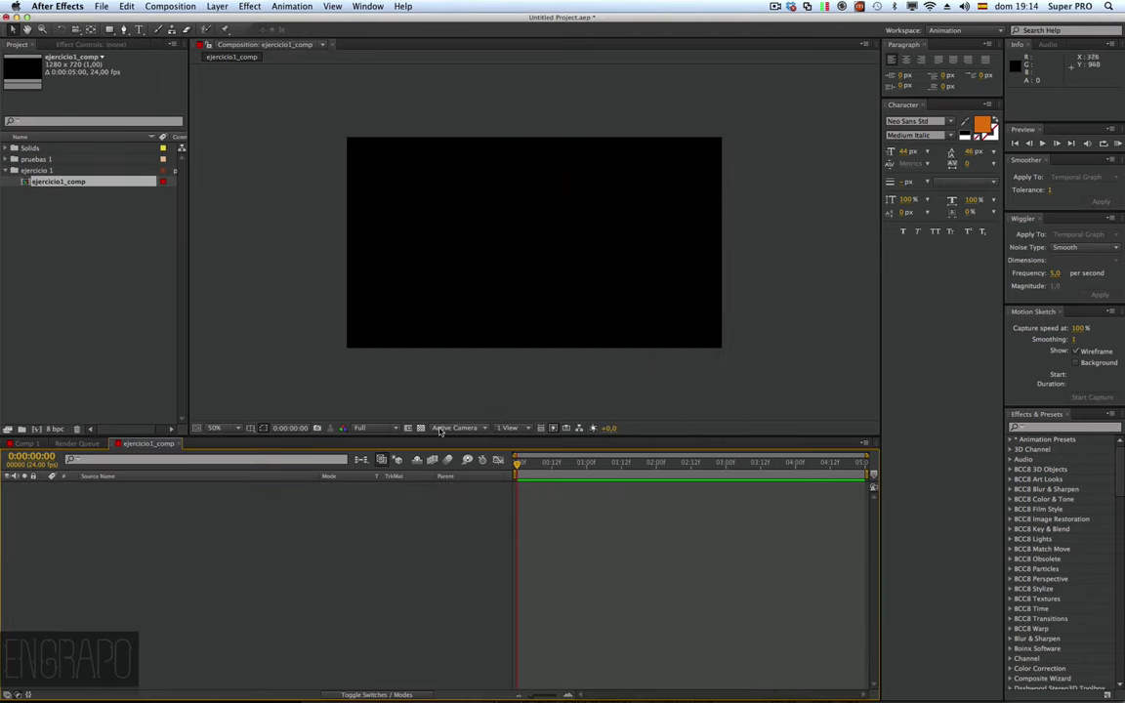
Step: Toggle the Composition viewer's transparency grid repeatedly, ending with the checkerboard showing
click(425, 431)
click(425, 431)
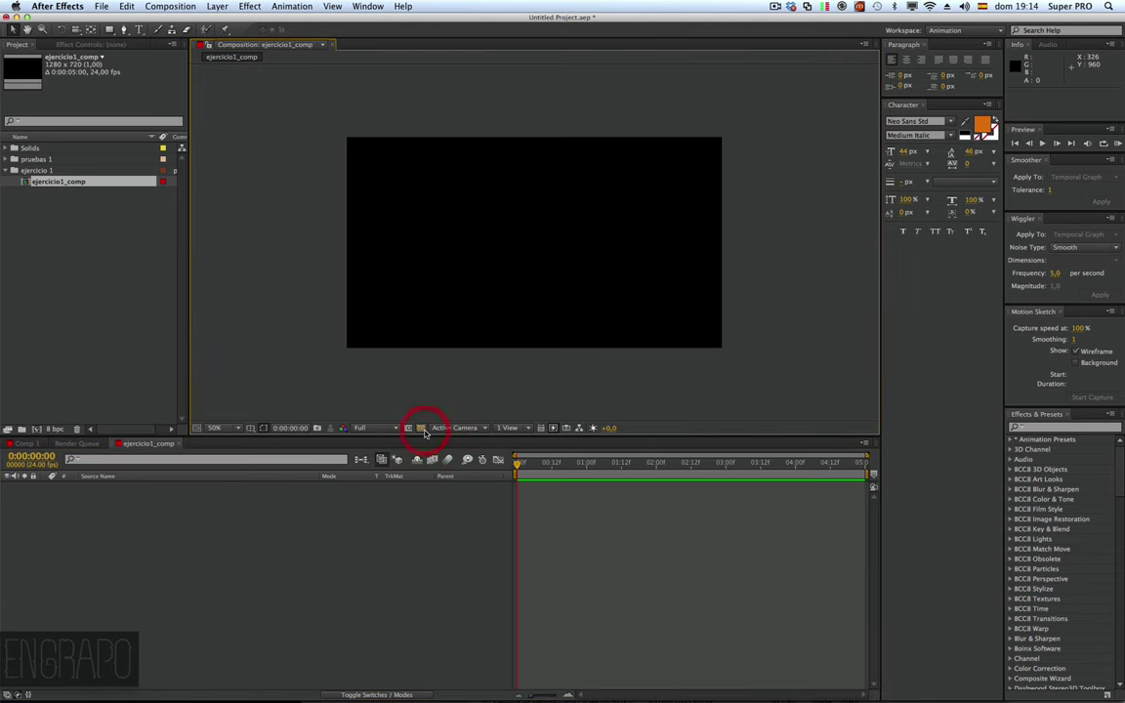
click(425, 431)
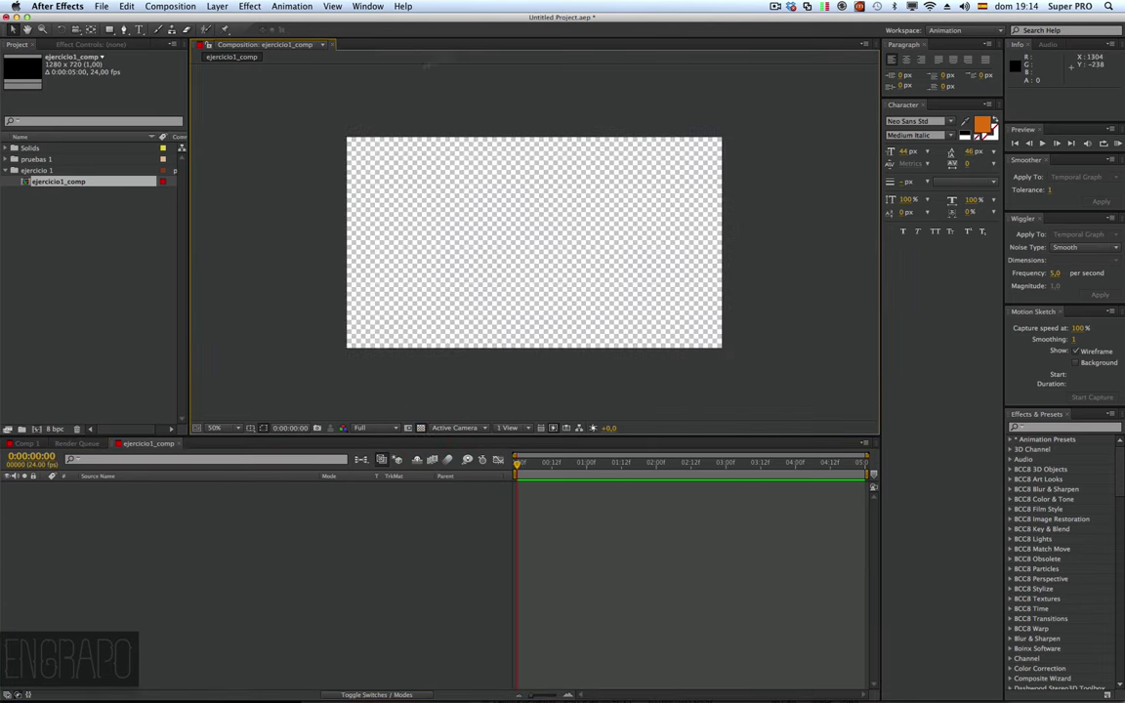
click(419, 431)
click(420, 431)
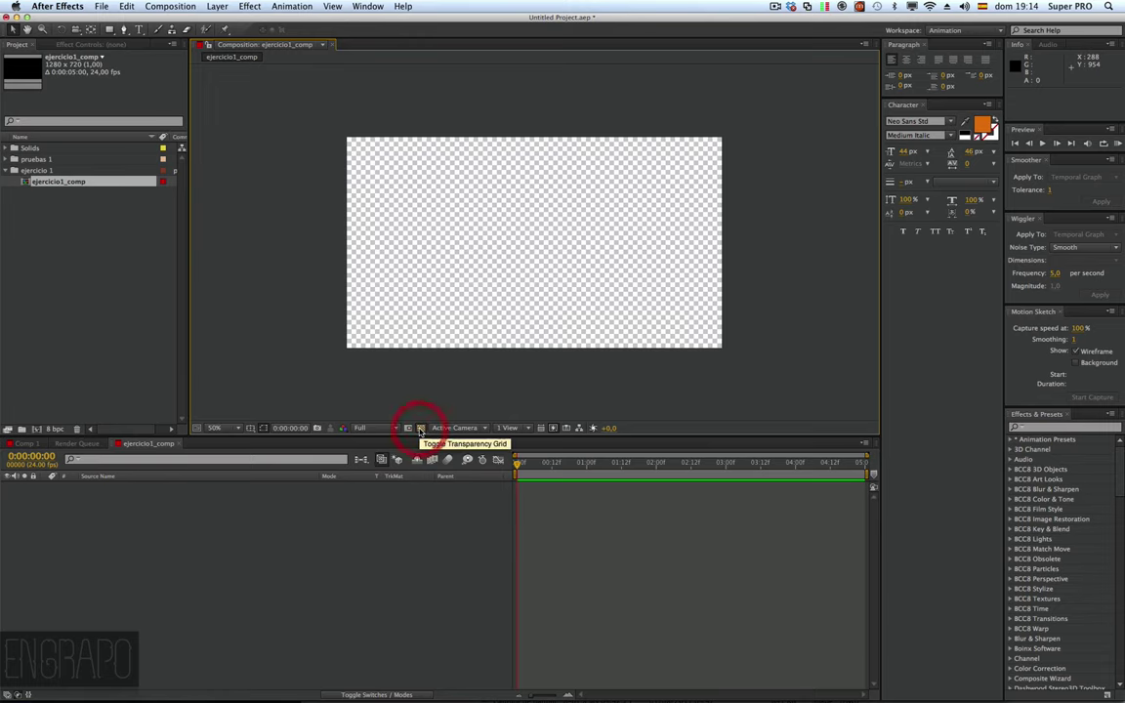
click(420, 430)
click(420, 431)
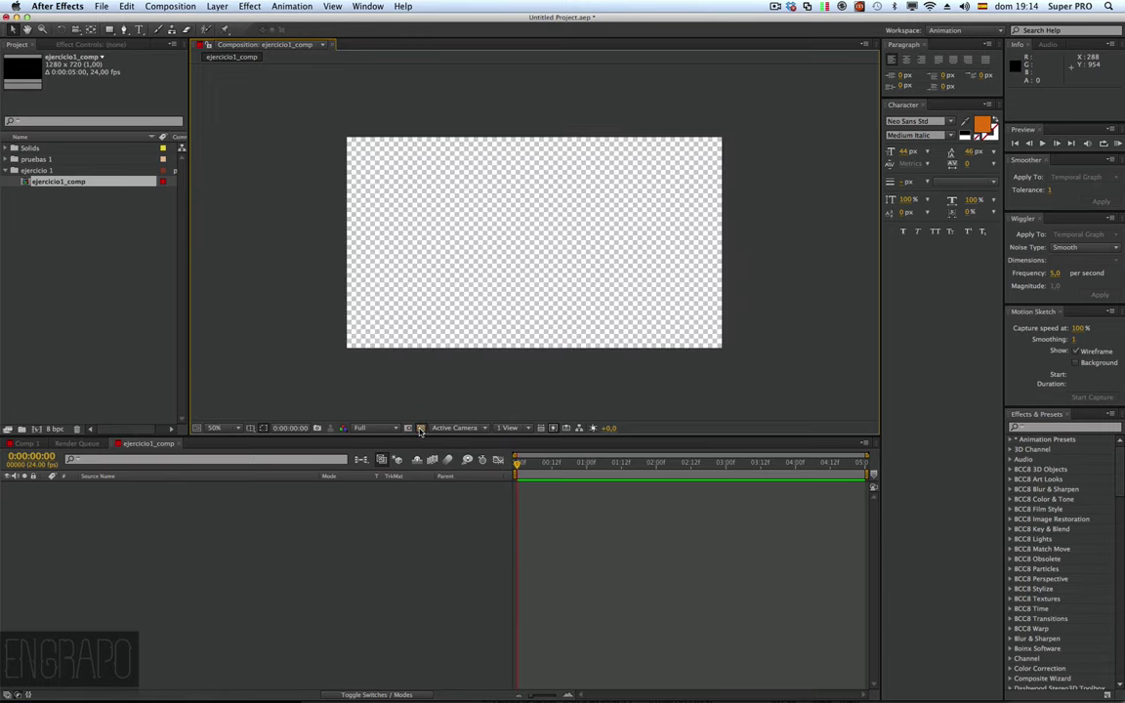
click(420, 431)
click(420, 431)
click(420, 430)
click(419, 431)
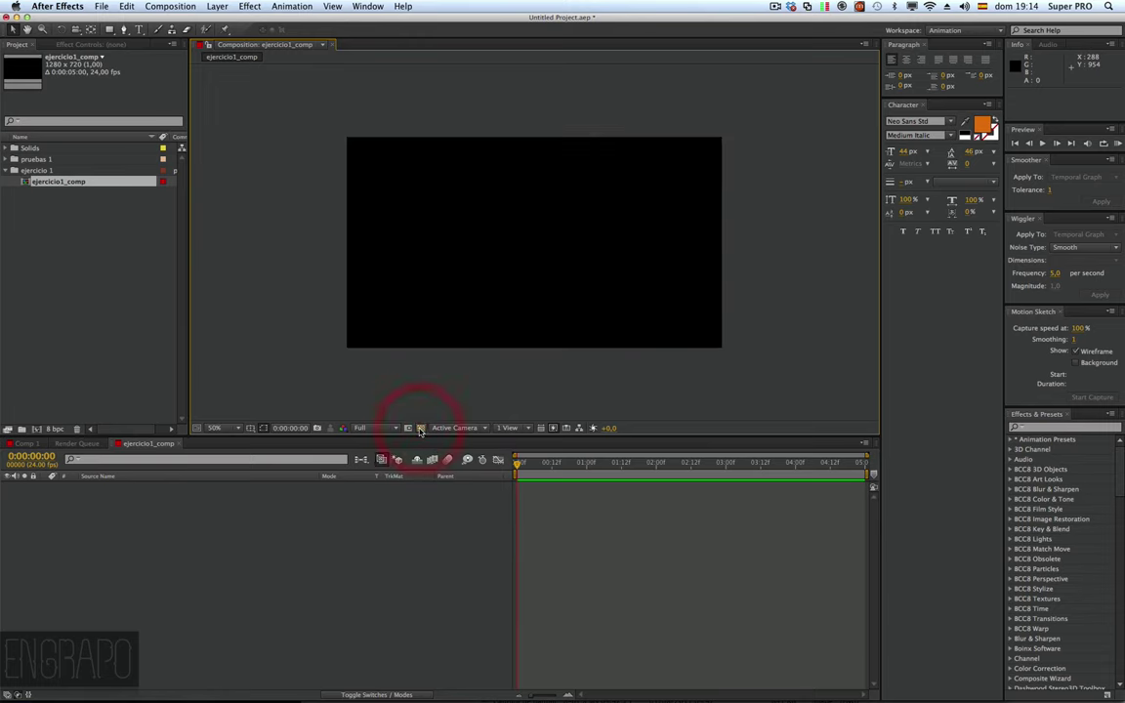
click(420, 430)
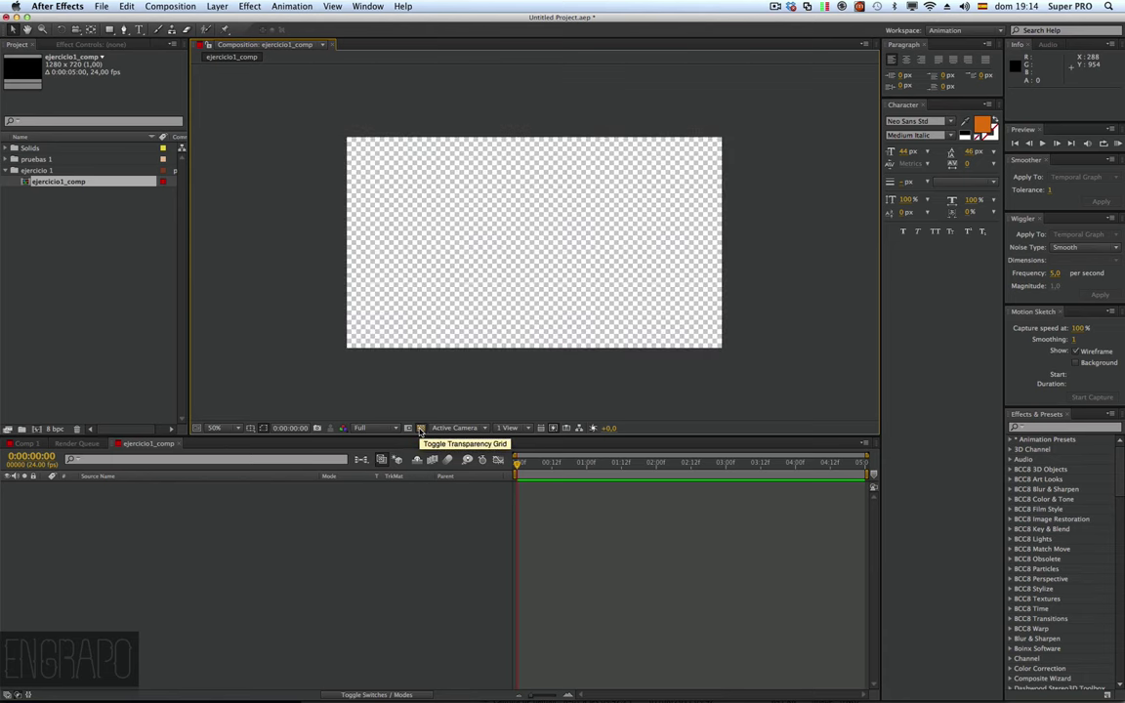
click(420, 430)
click(420, 431)
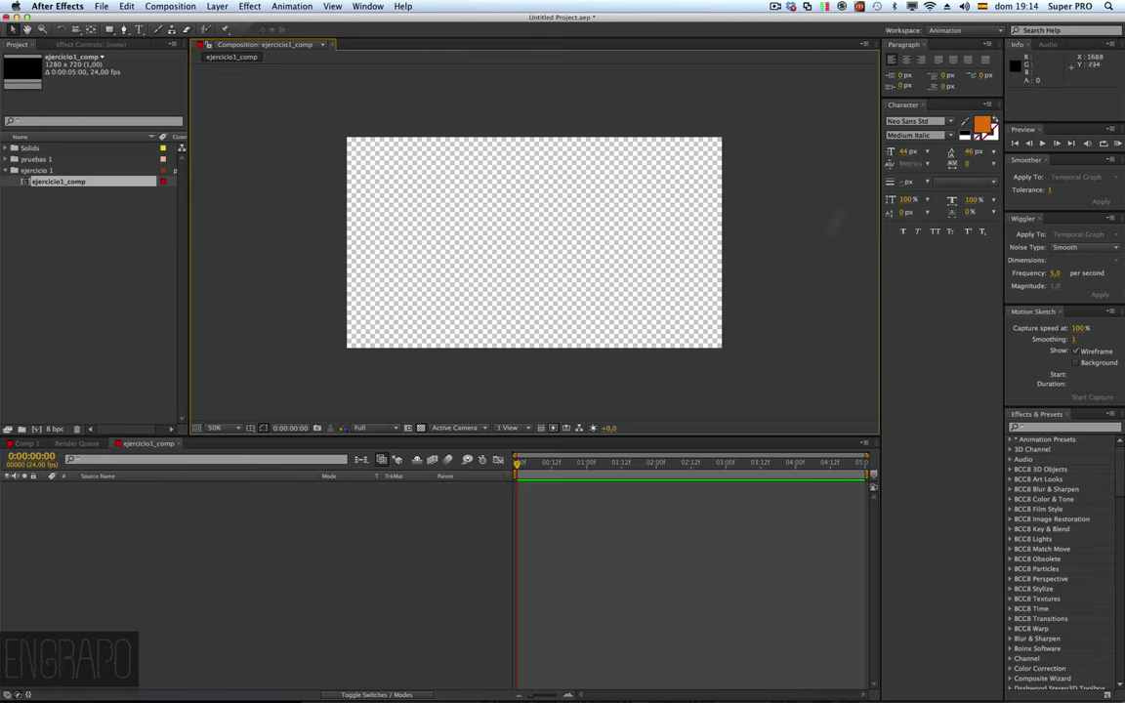
Step: Briefly return the viewer to a black background, then re-enable the transparency checkerboard
click(445, 522)
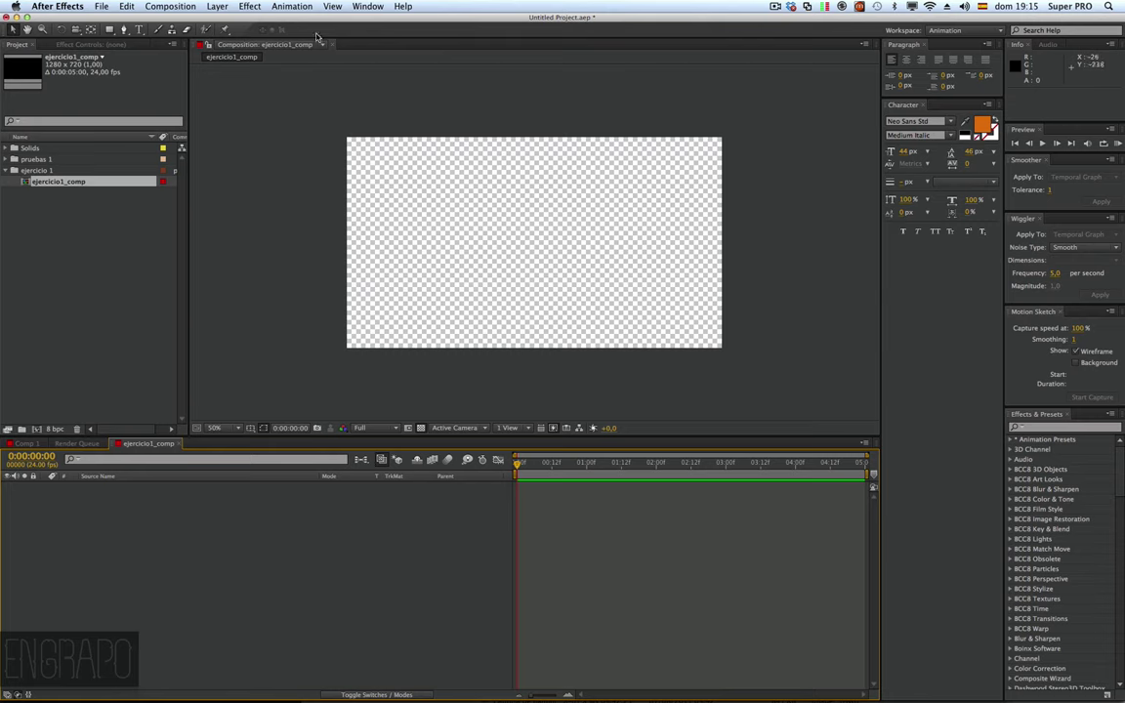
click(420, 428)
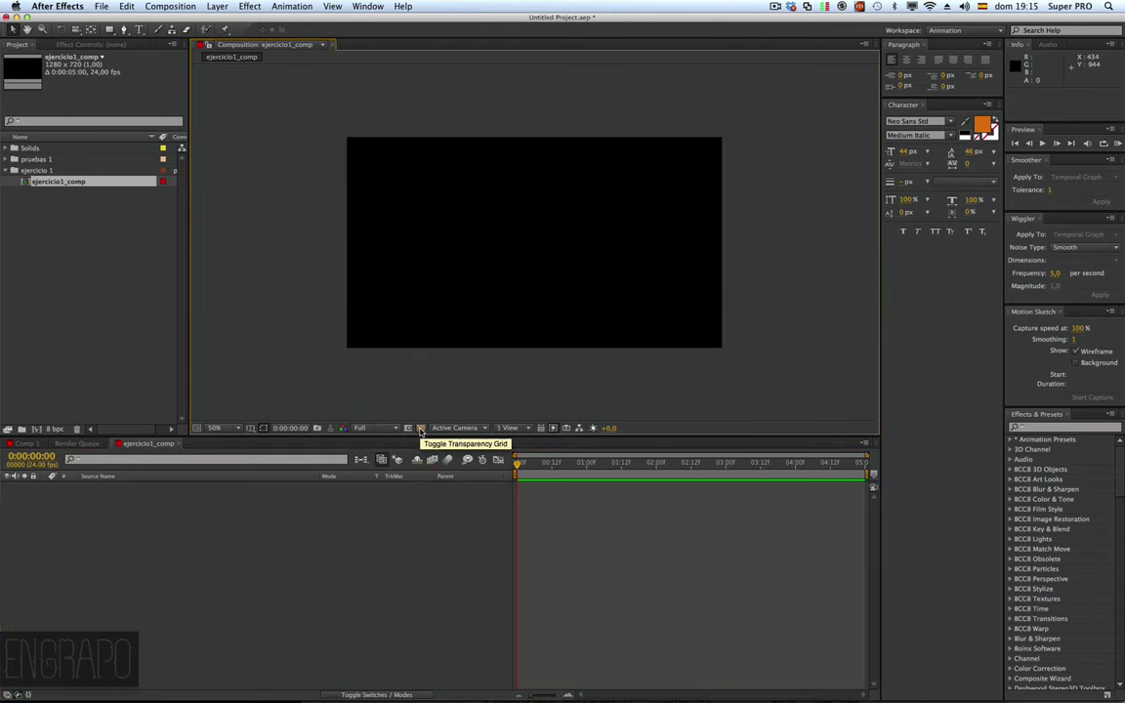
click(420, 430)
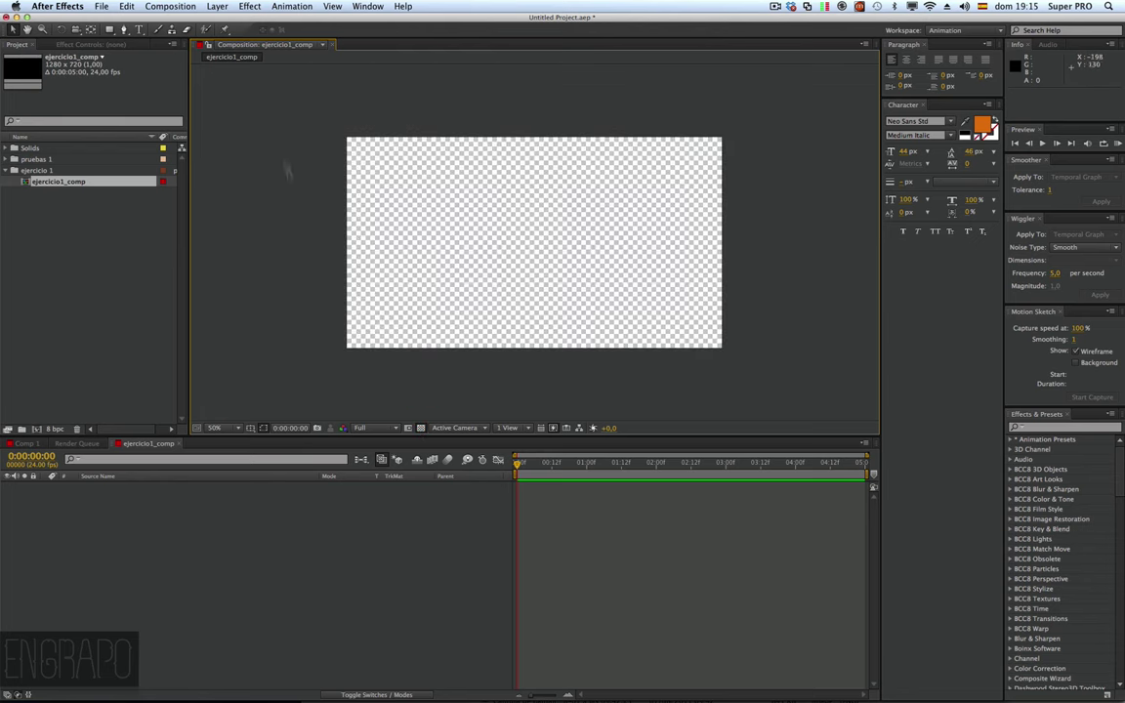
Step: Start a new solid layer, keeping pixel units and the Square Pixels aspect ratio
click(219, 5)
mouse_move(234, 20)
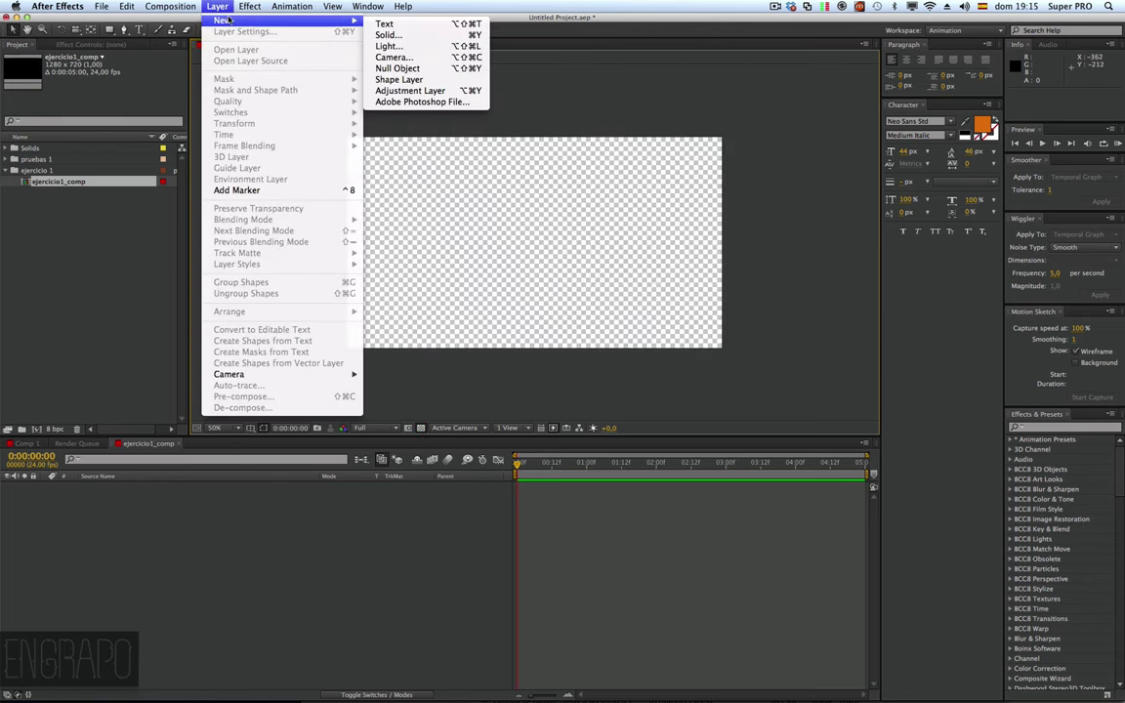
click(430, 35)
click(567, 453)
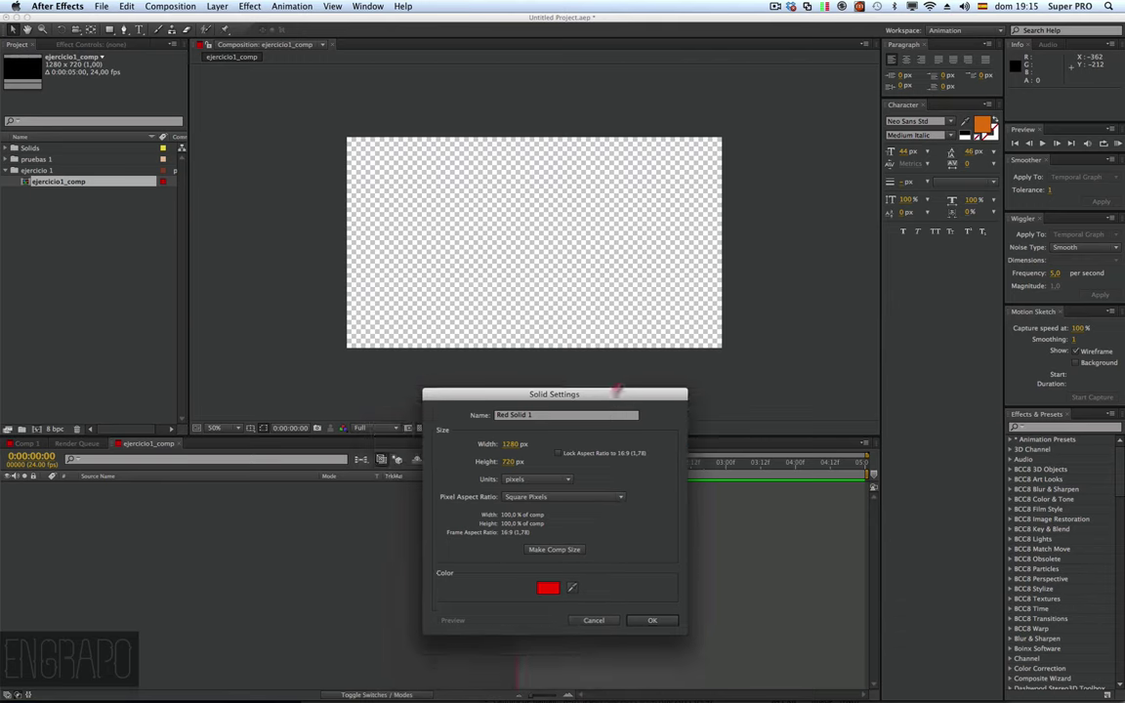
drag(565, 429, 790, 152)
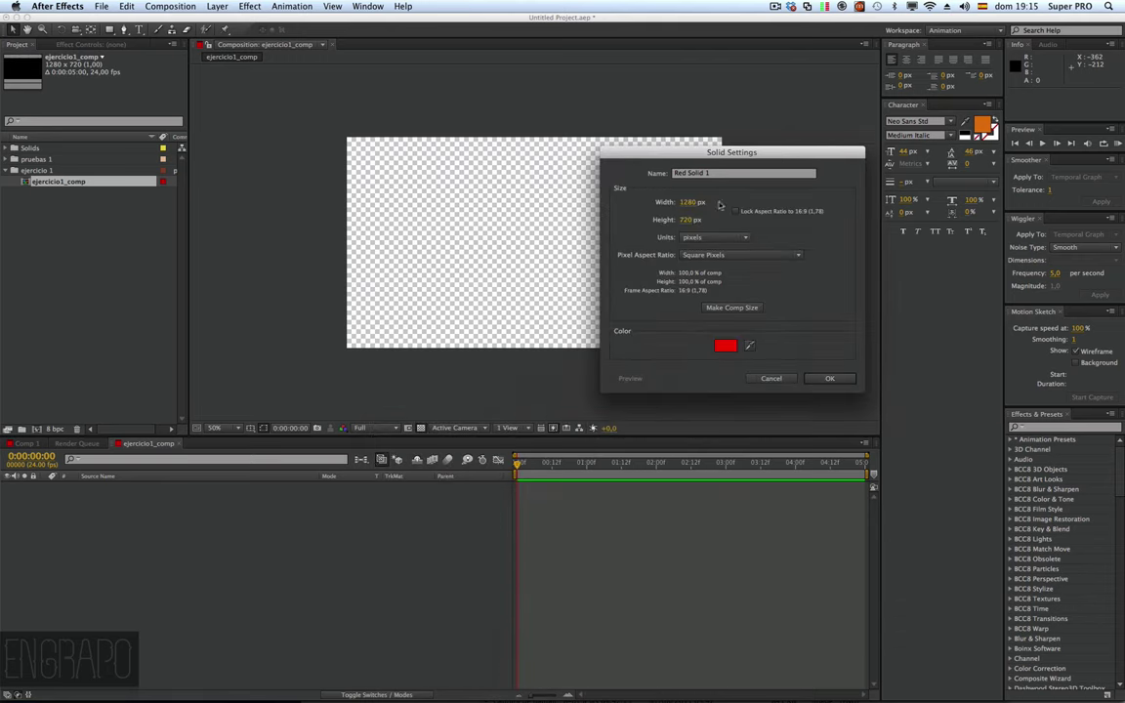
click(684, 237)
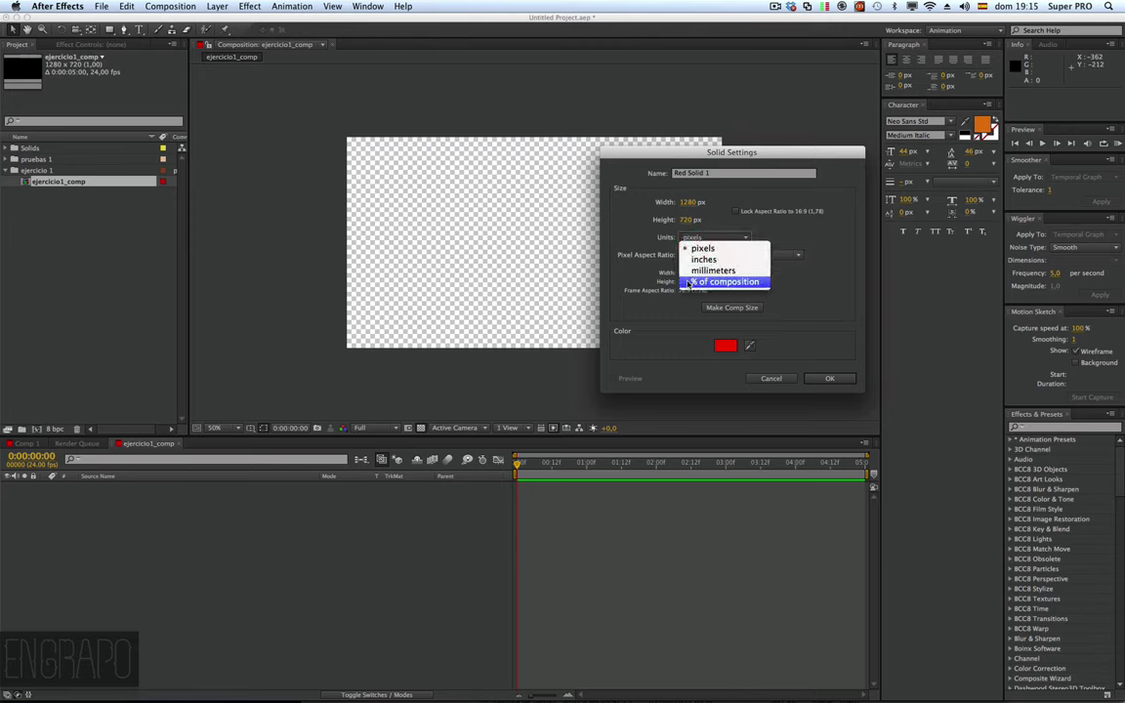
click(624, 222)
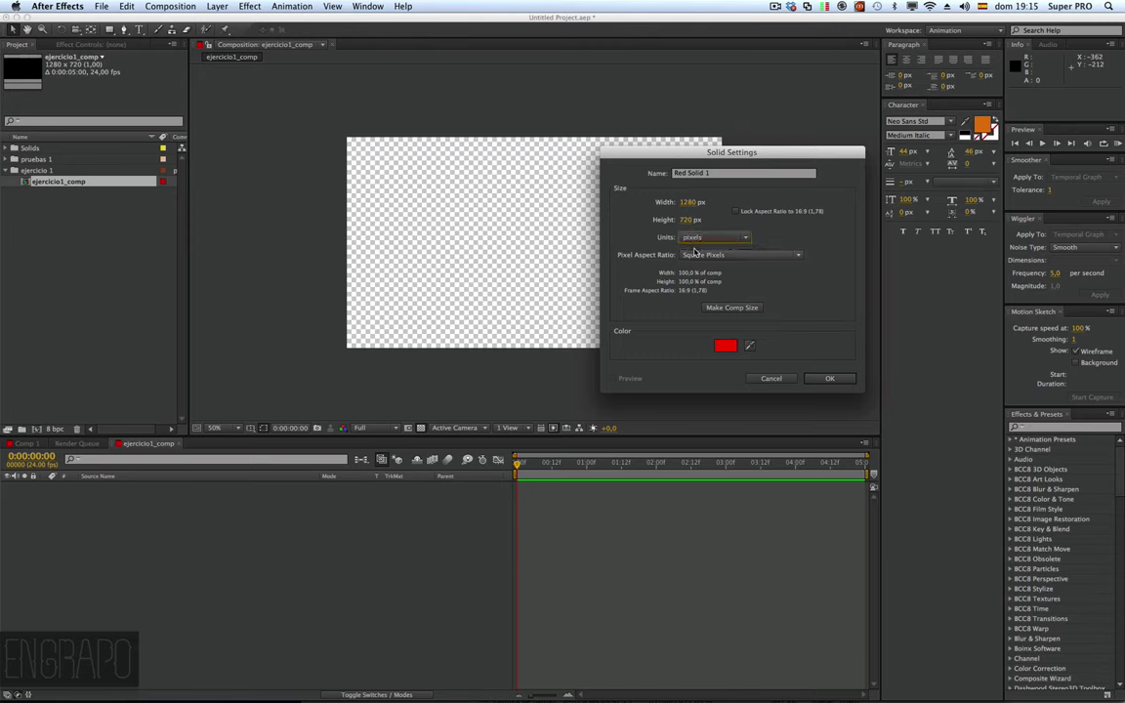
click(694, 252)
click(684, 256)
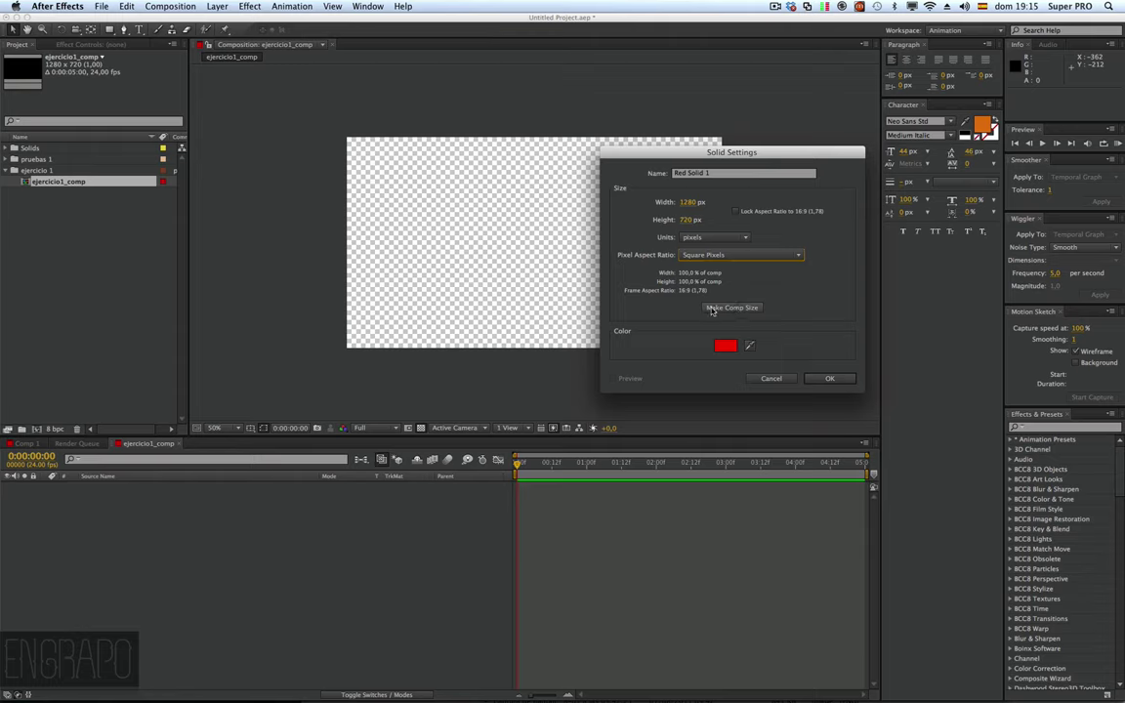
Step: Size the solid to 100 × 100 px and create the red square centred in the comp
click(712, 310)
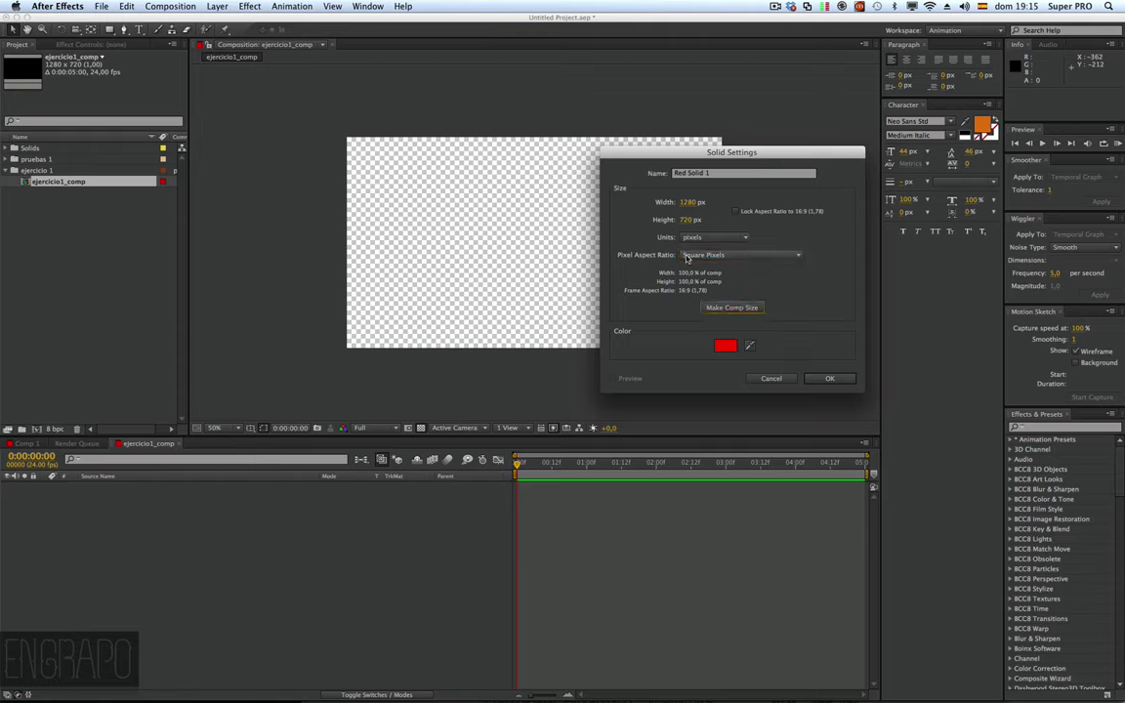
click(688, 202)
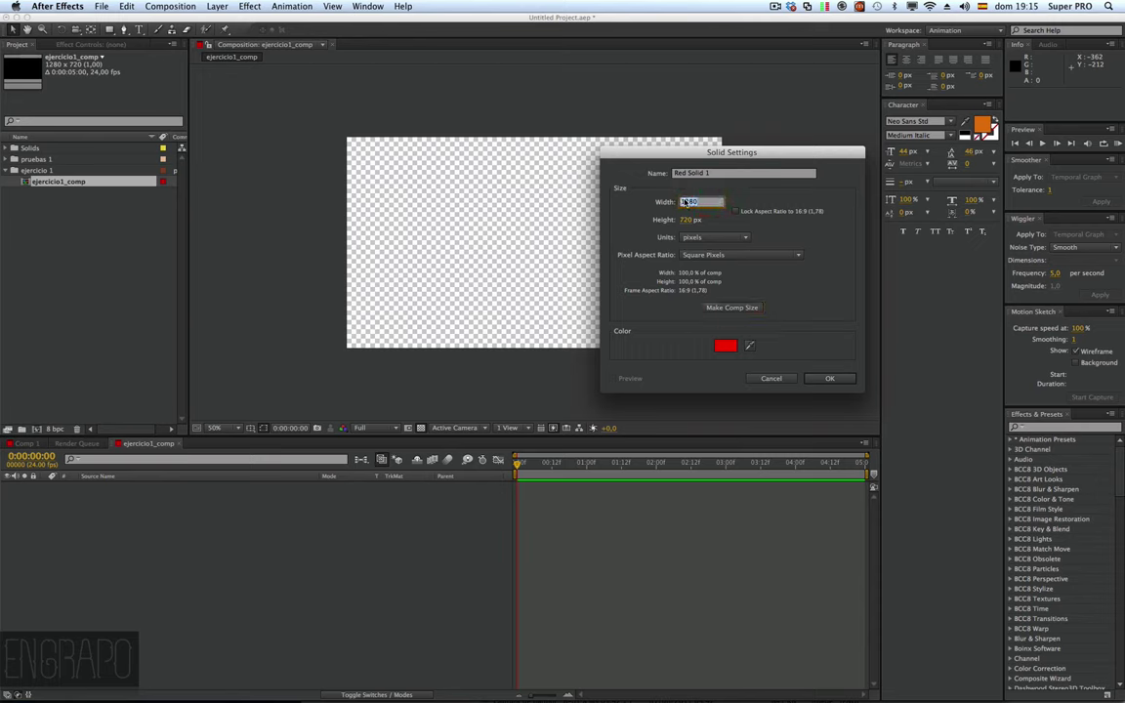
text(100)
key(Tab)
text(100)
key(Tab)
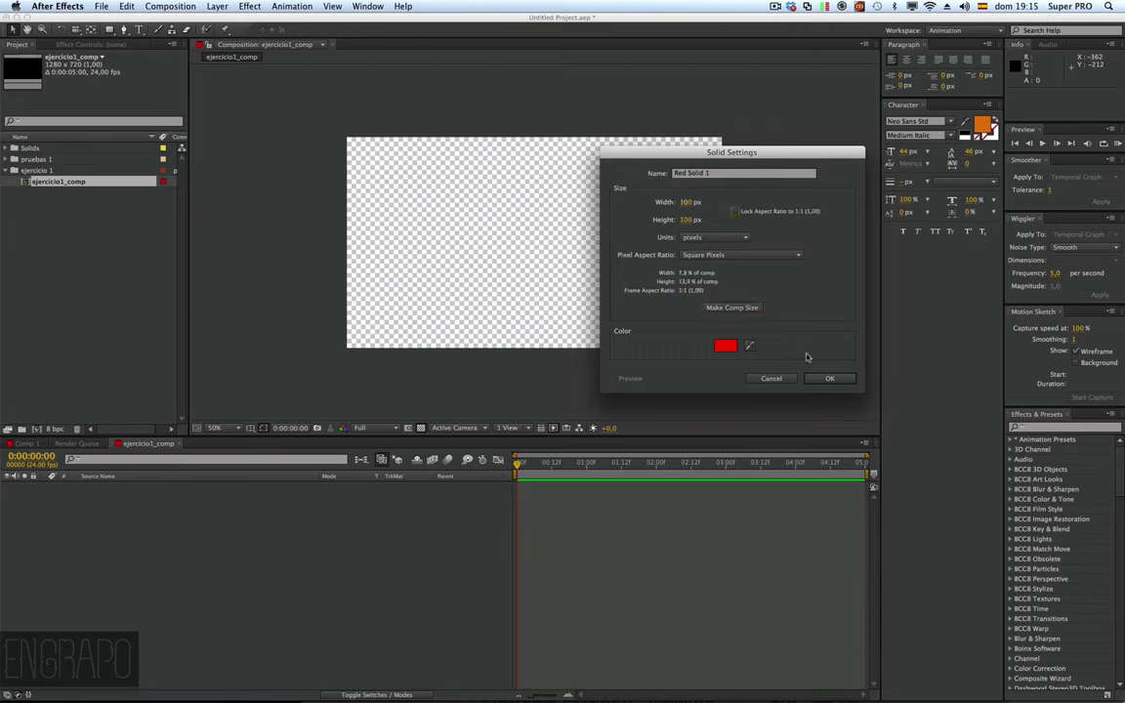
key(Return)
click(539, 292)
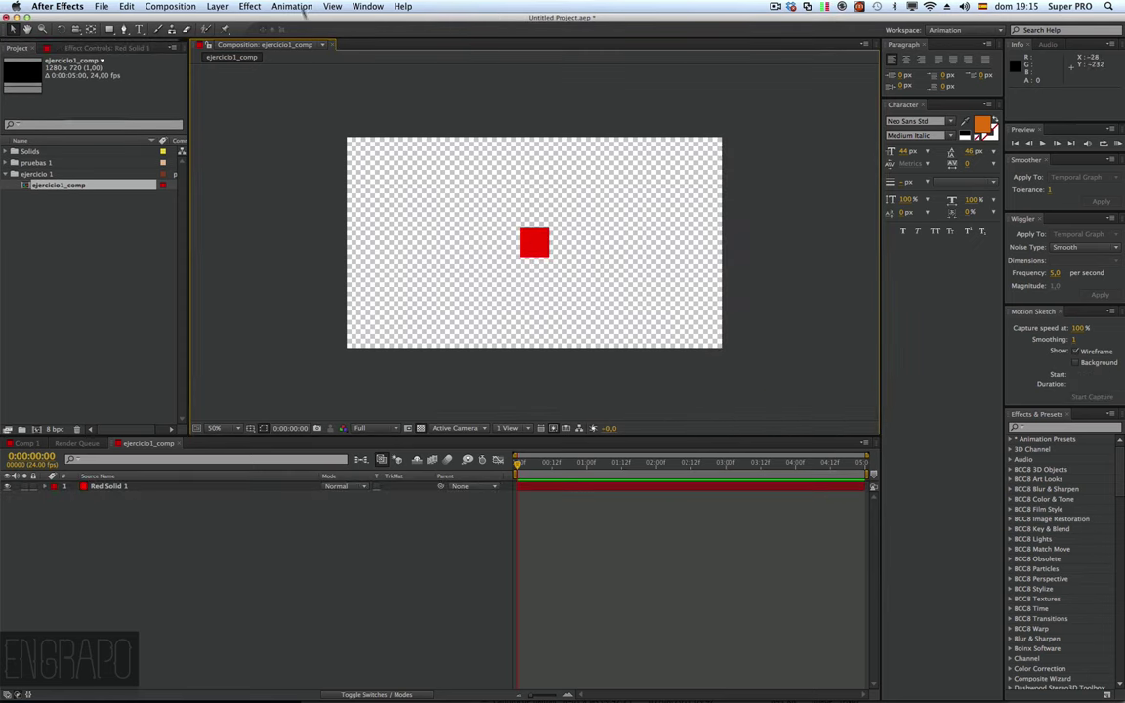
click(216, 6)
Step: Add a comp-size 1280×720 solid named fondo, coloured near-black 1D1D1D
mouse_move(210, 21)
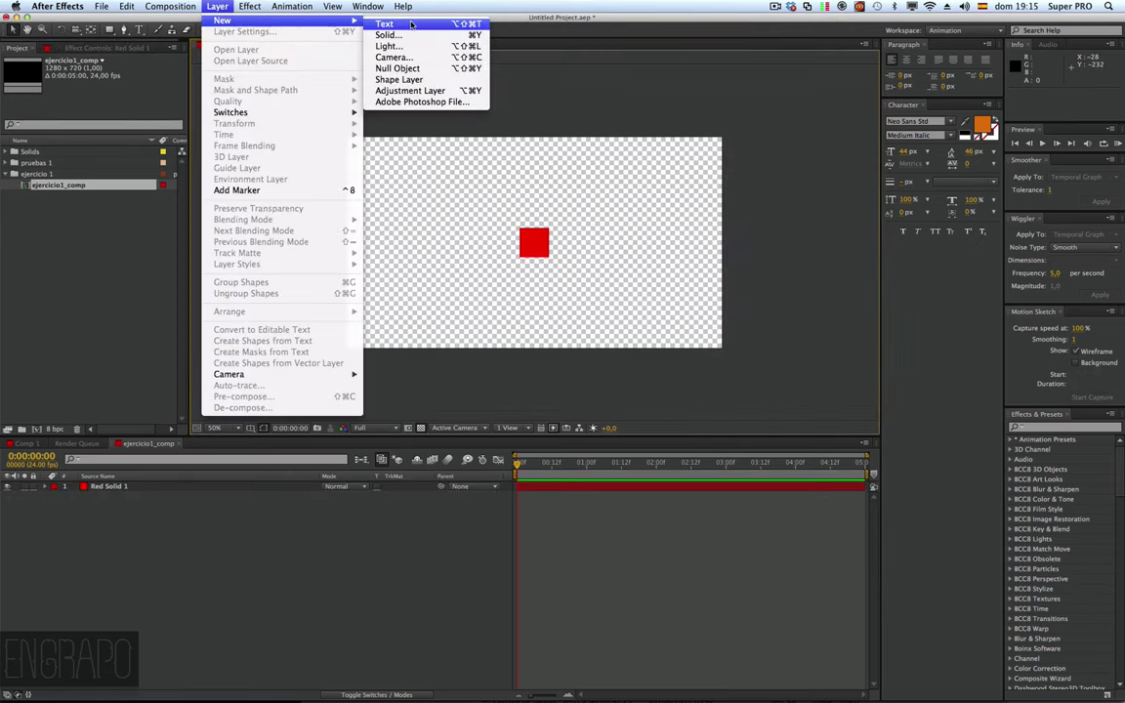
click(390, 35)
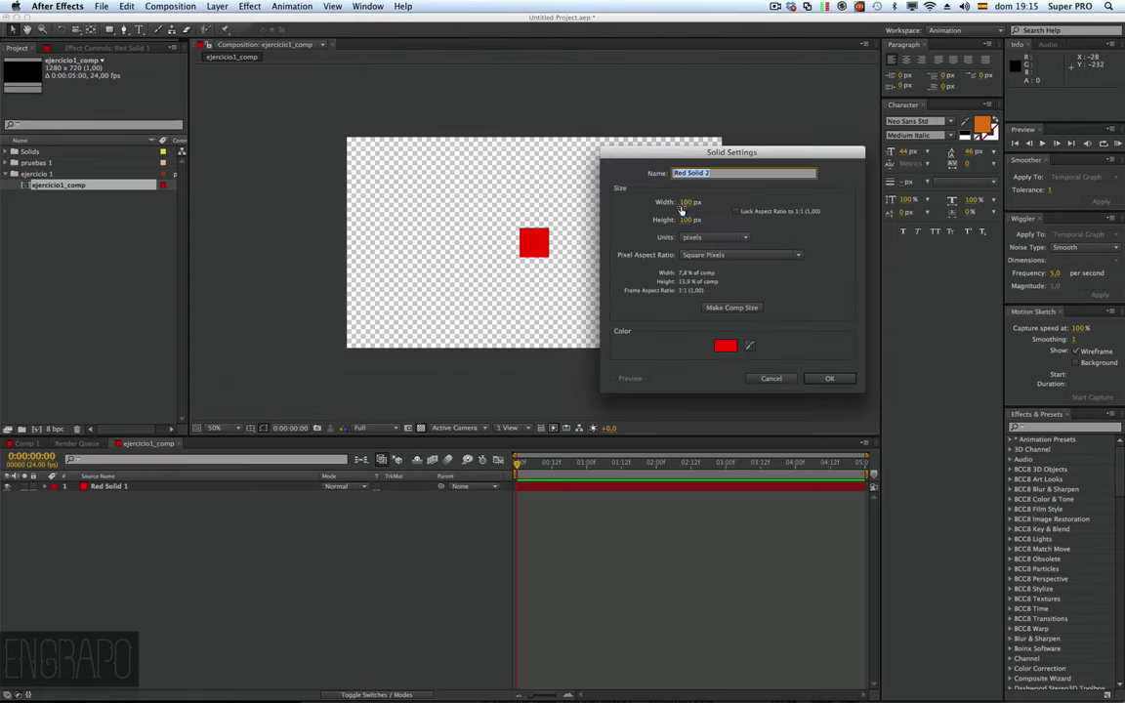
click(719, 307)
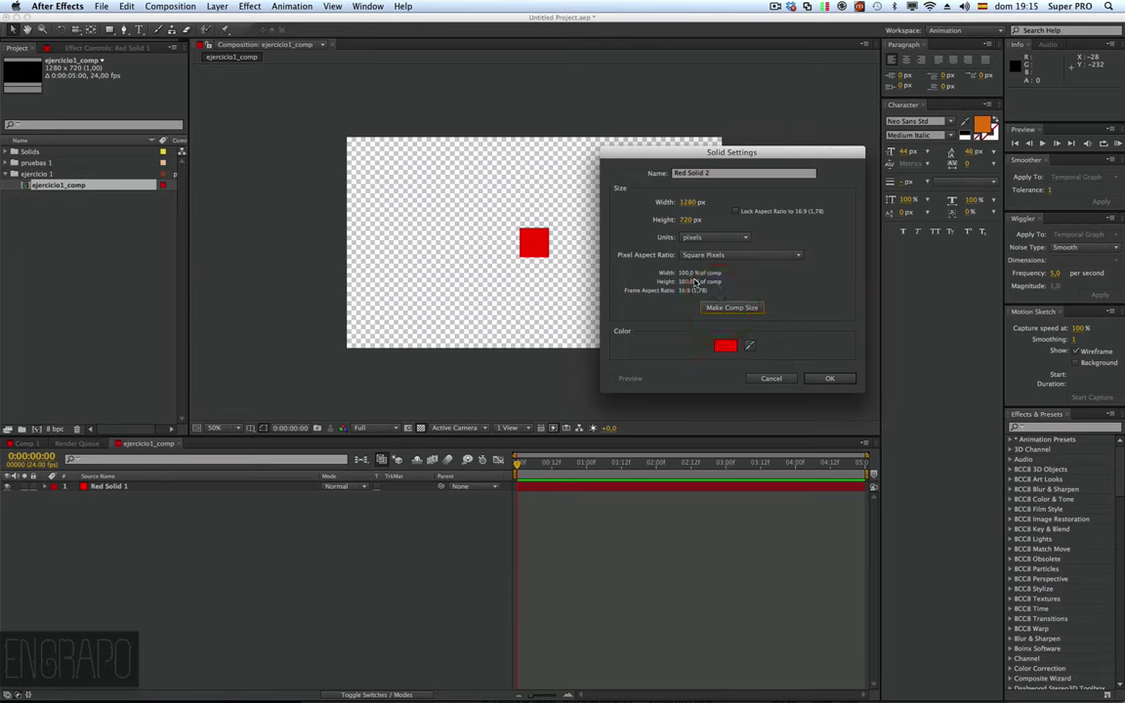
triple_click(703, 173)
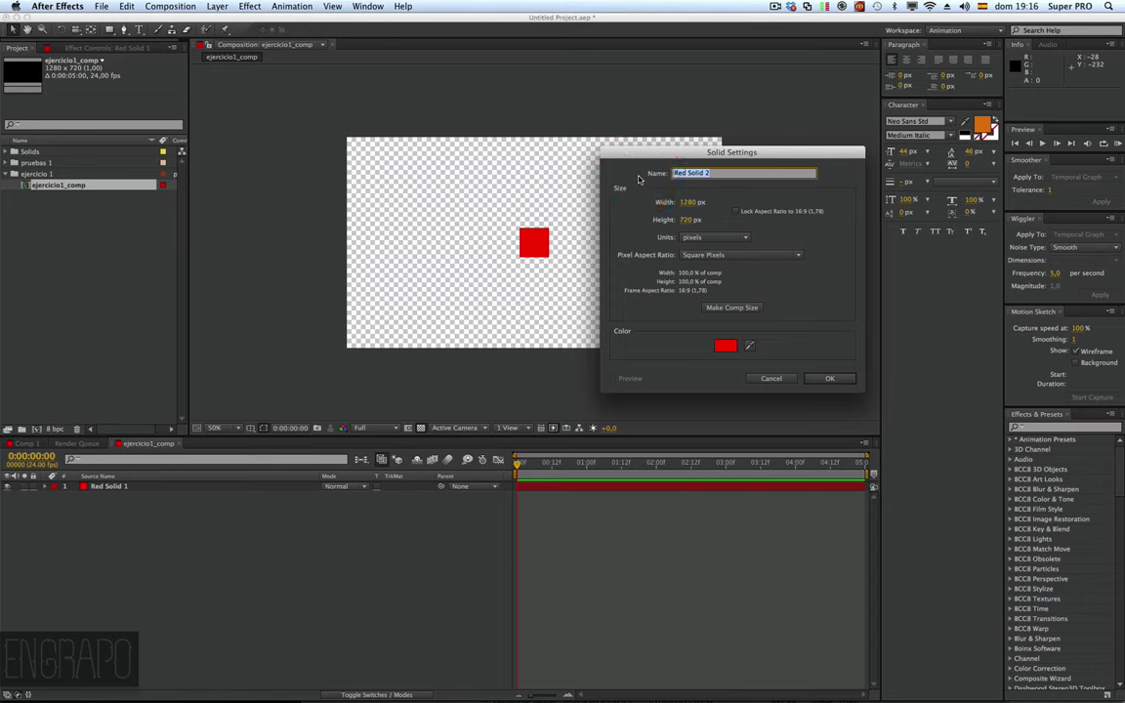
key(BackSpace)
text(fondo)
click(725, 345)
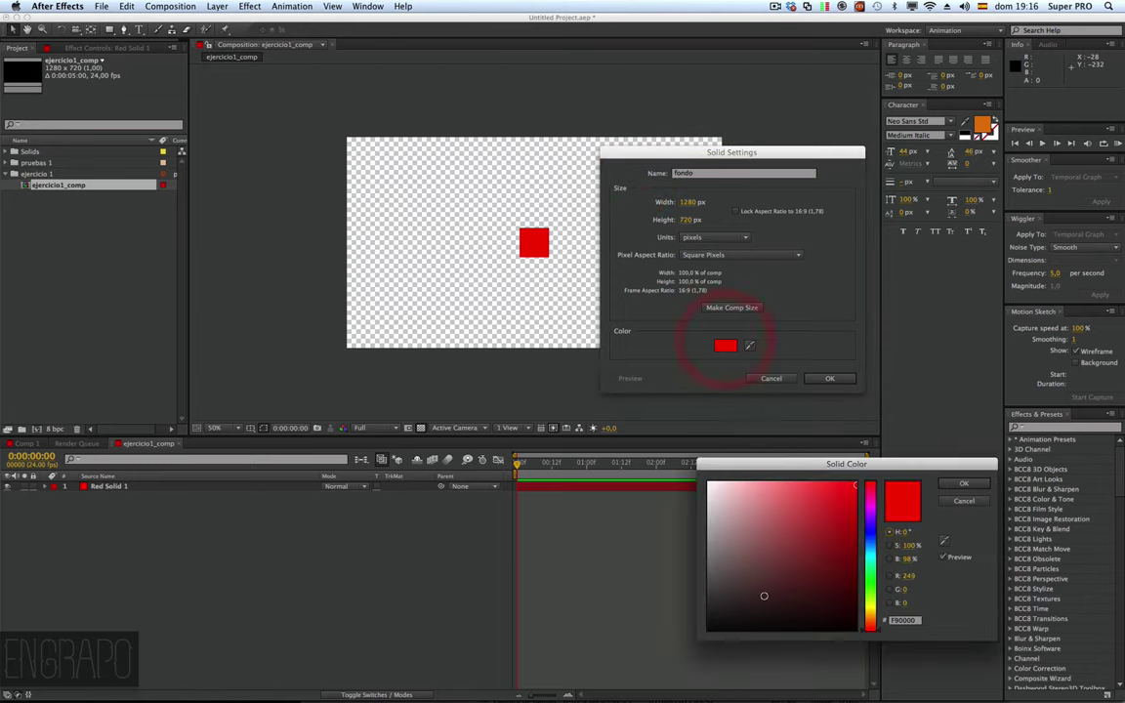
drag(763, 595, 692, 616)
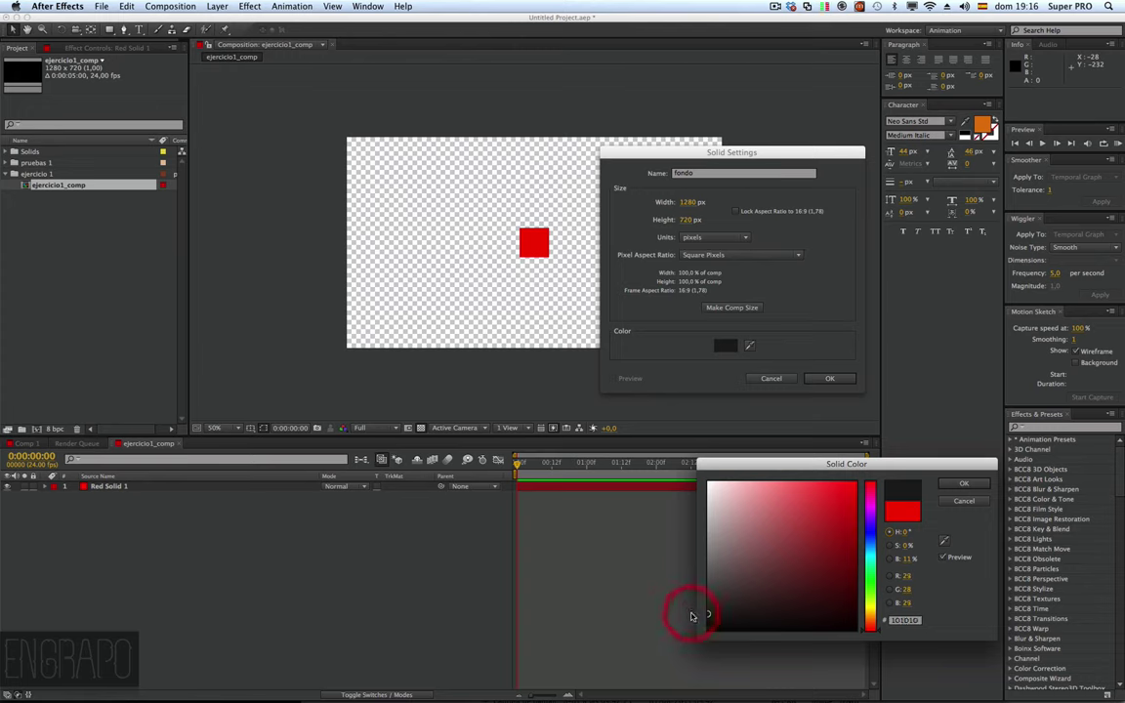
key(Return)
click(817, 380)
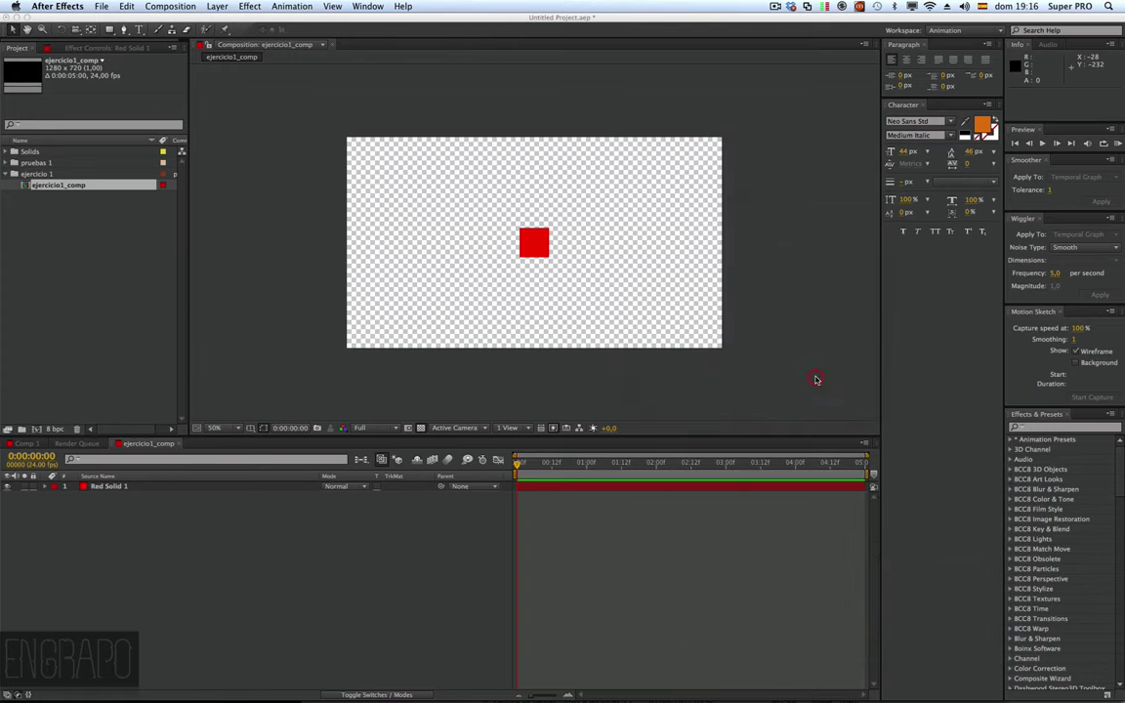
click(127, 530)
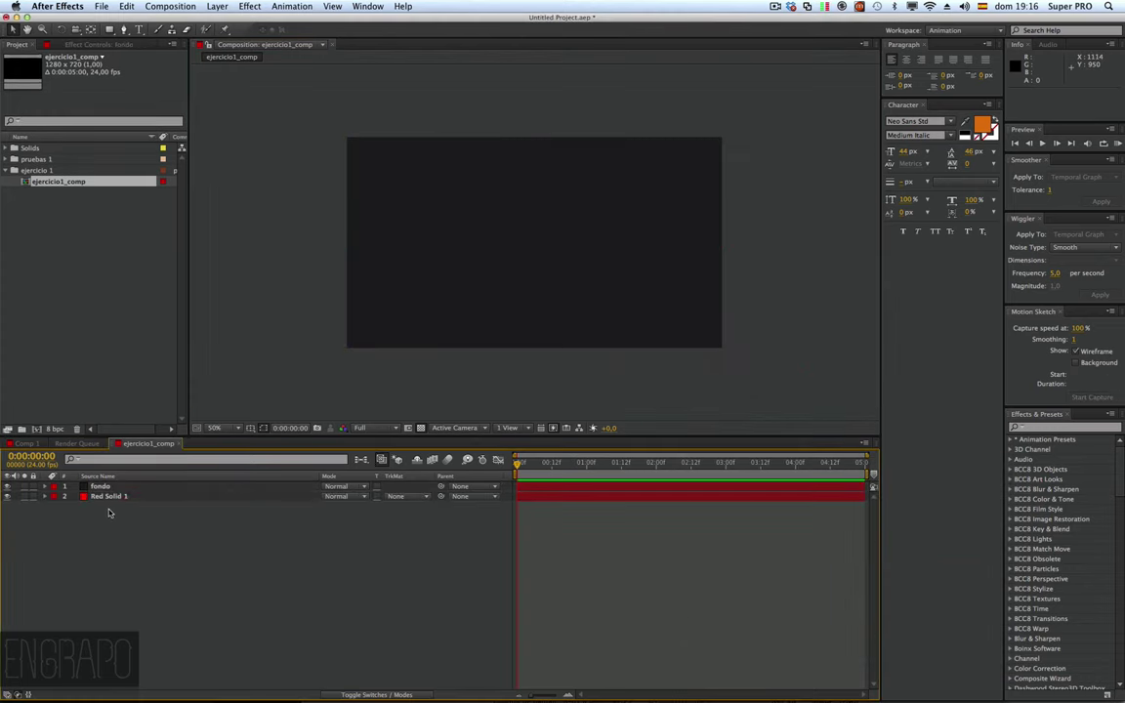
Step: Move the fondo layer below Red Solid 1 in the timeline so the red square shows
click(101, 486)
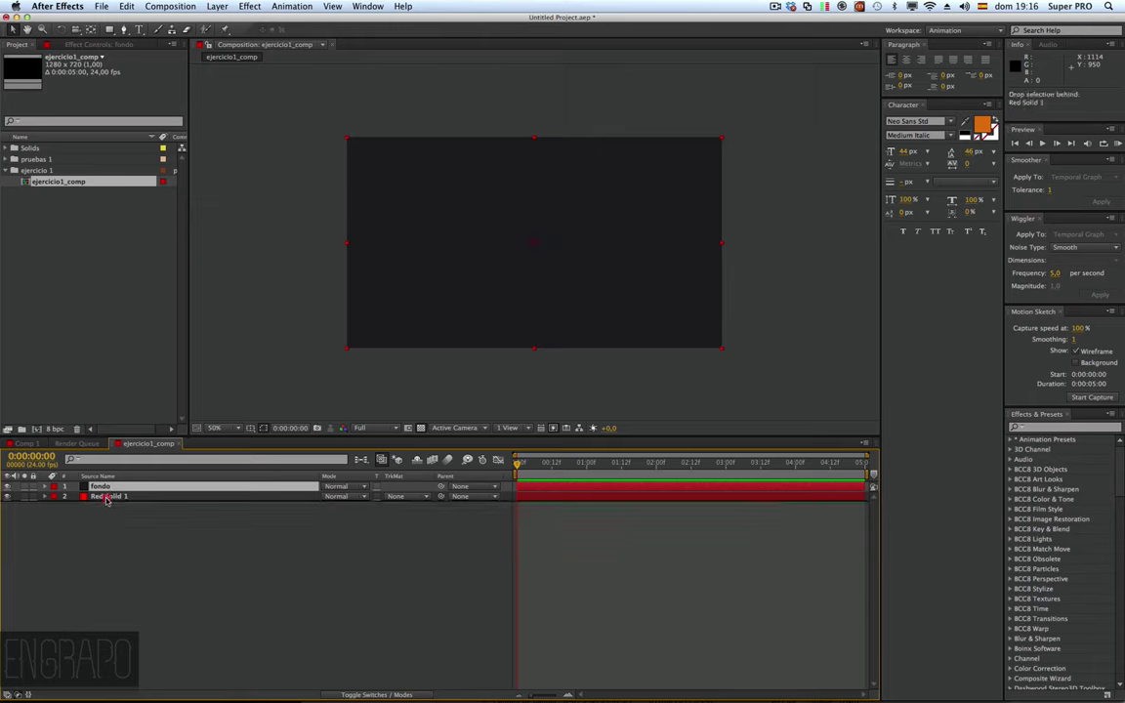
drag(105, 487, 97, 500)
click(377, 535)
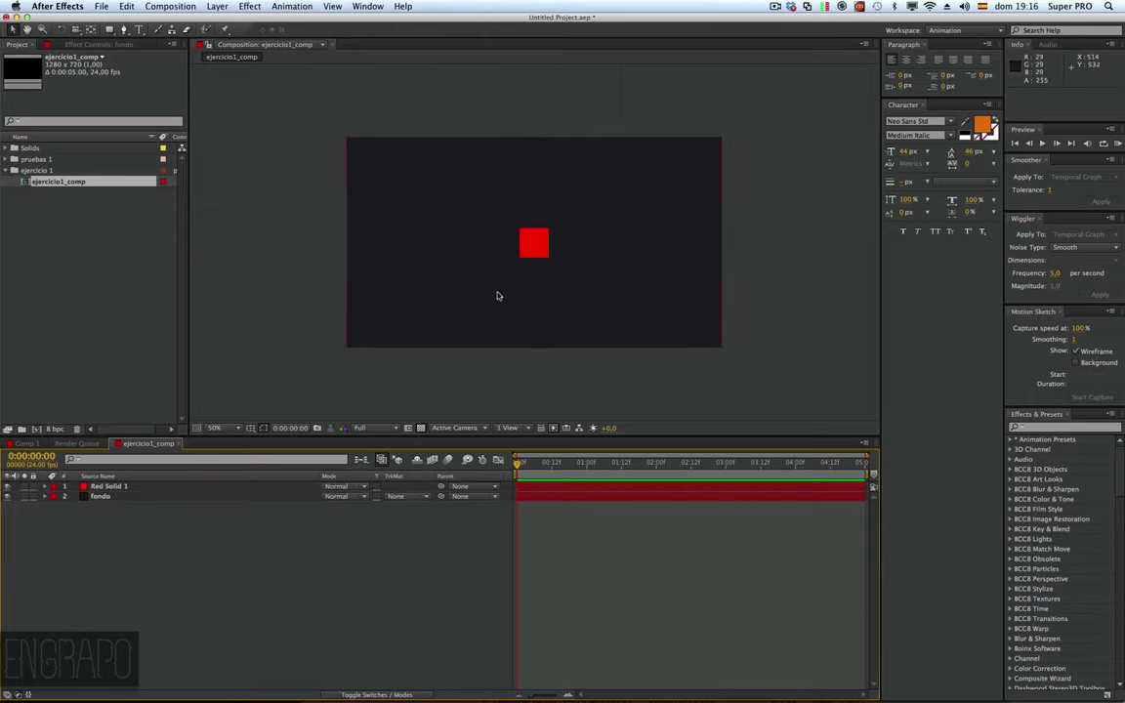
click(526, 260)
click(528, 258)
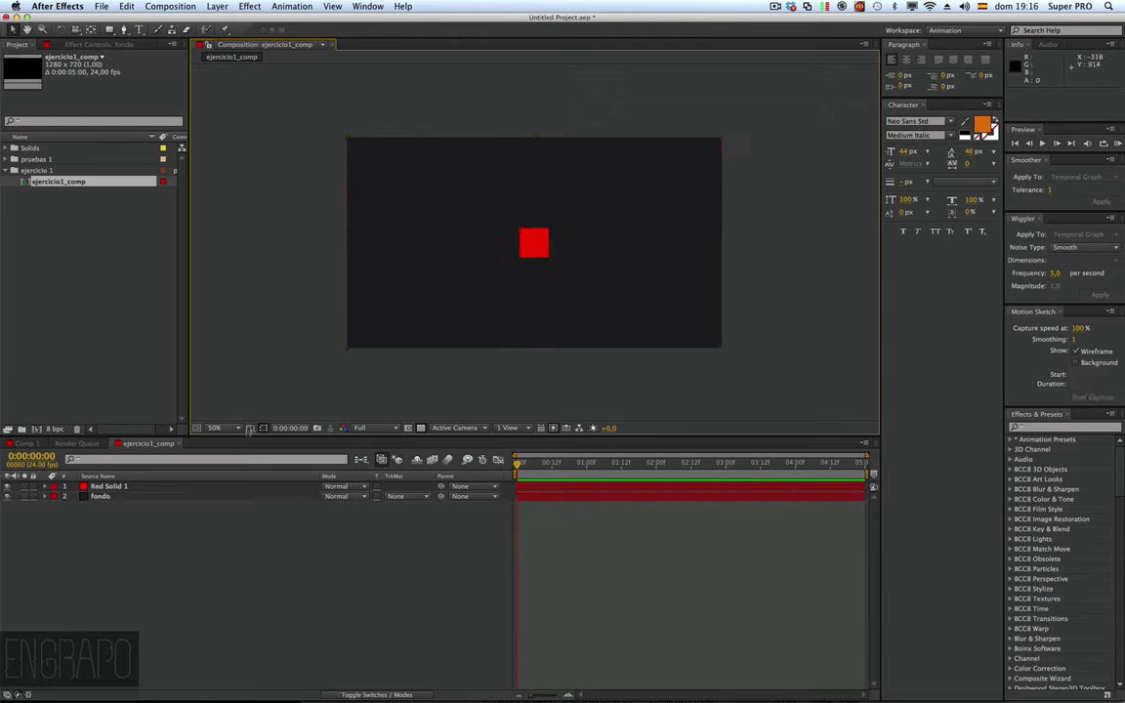
Step: Lock the fondo layer against edits
click(85, 499)
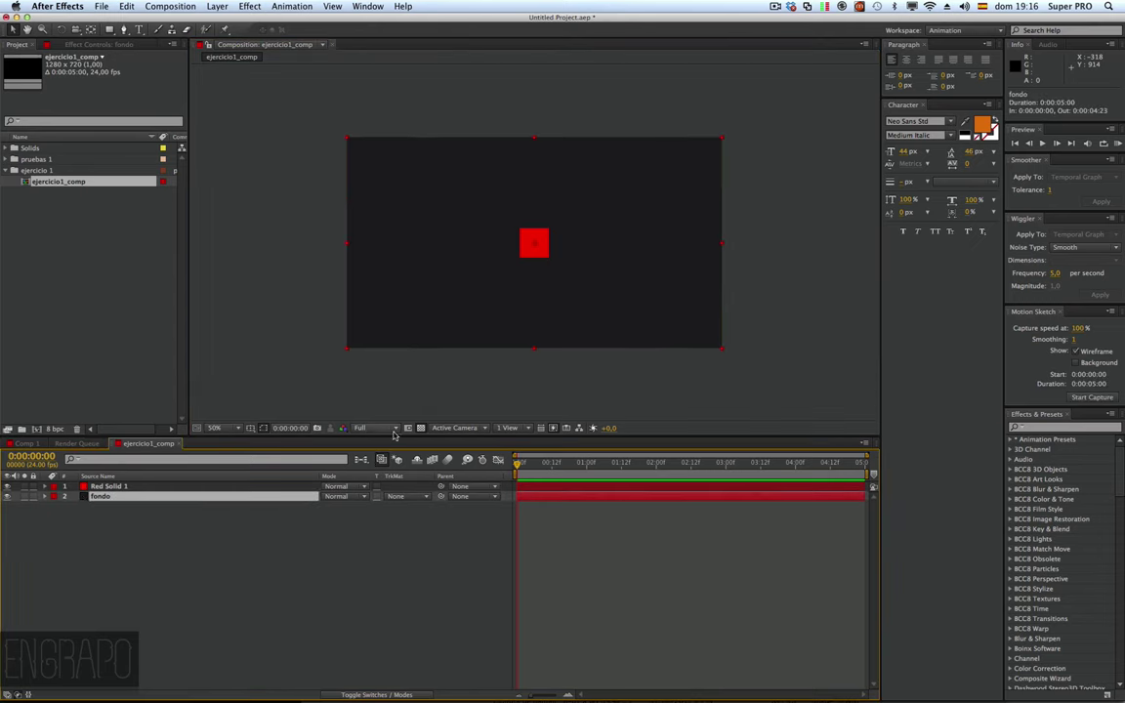
click(381, 391)
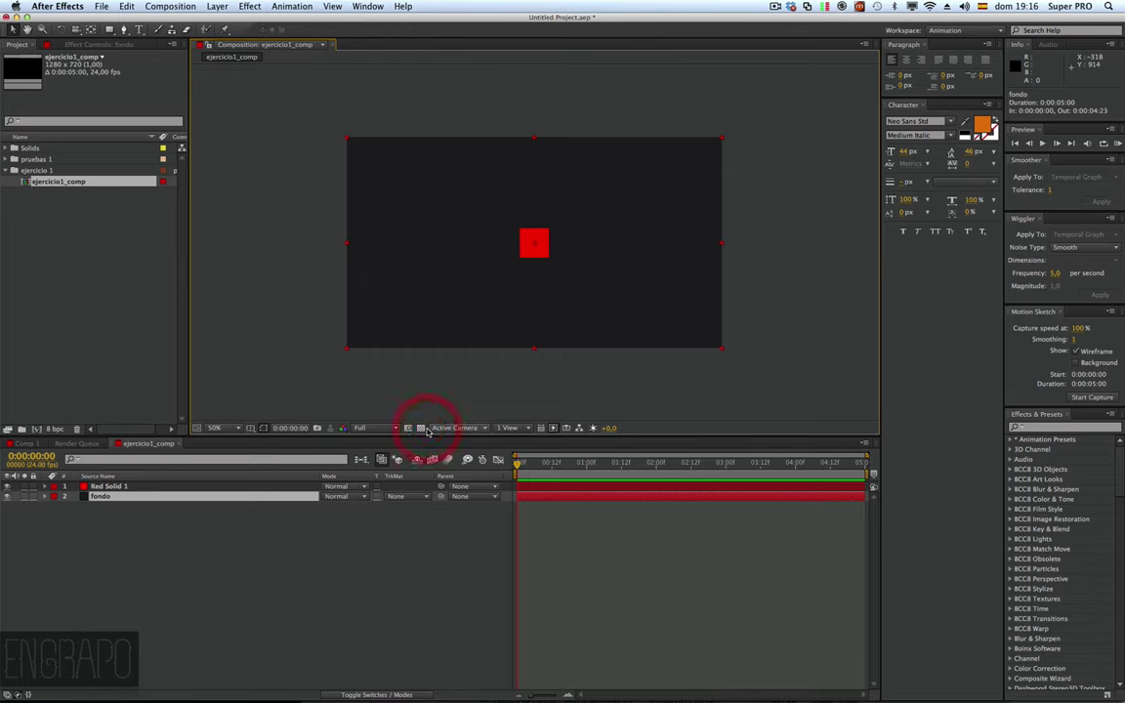
click(32, 496)
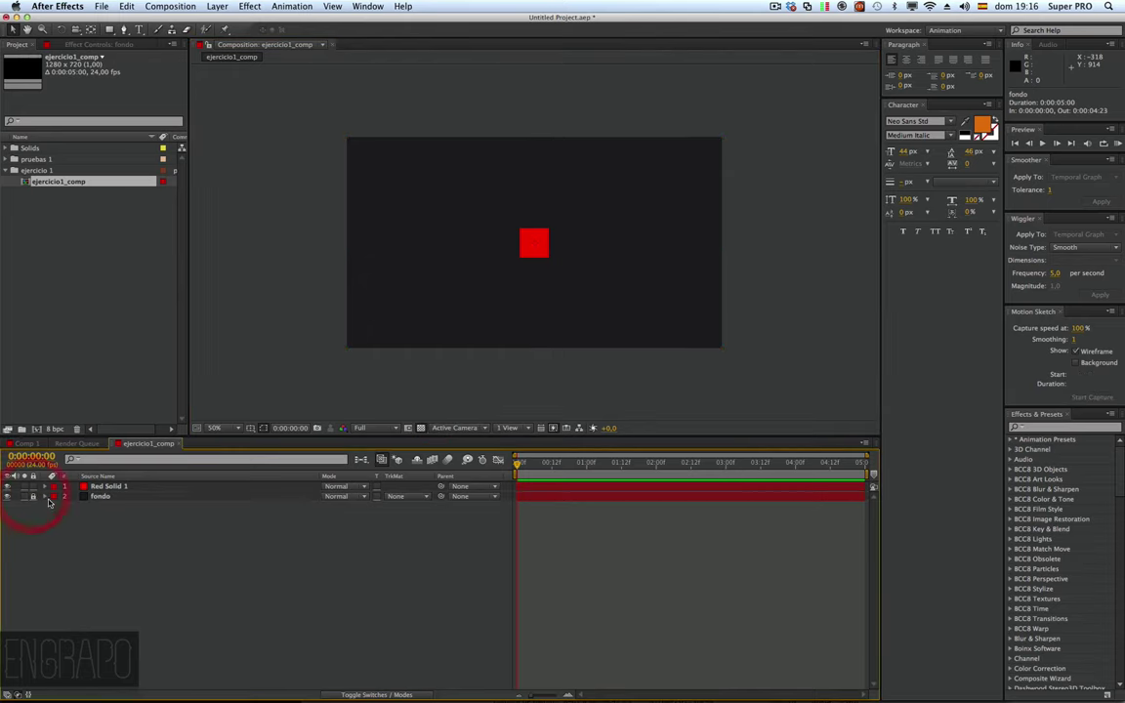
click(107, 486)
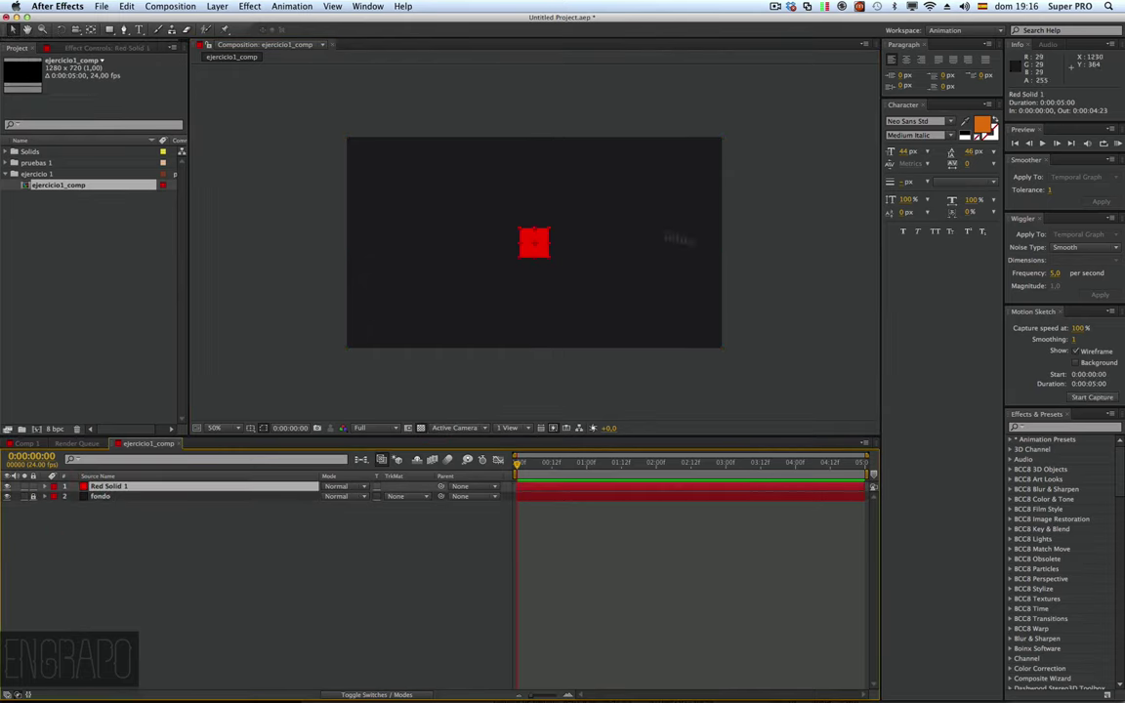
Step: Zoom the viewer to 100%, enlarge the viewer area, and twirl open Red Solid 1's Transform group
key(period)
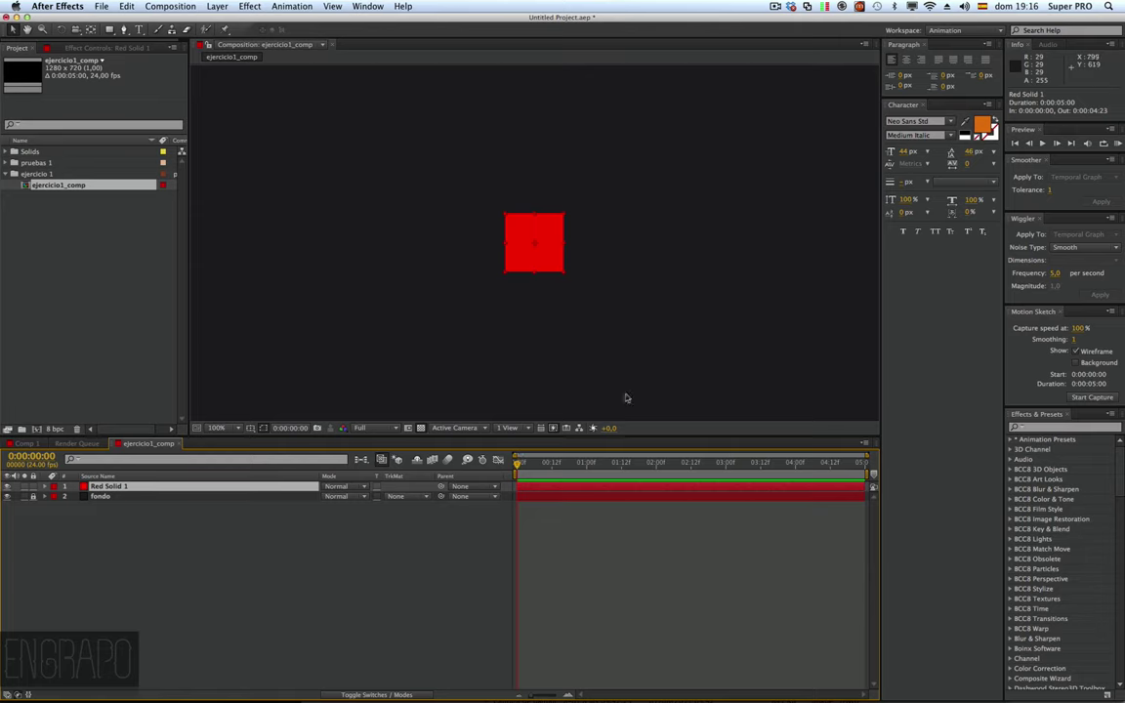
drag(607, 436, 606, 512)
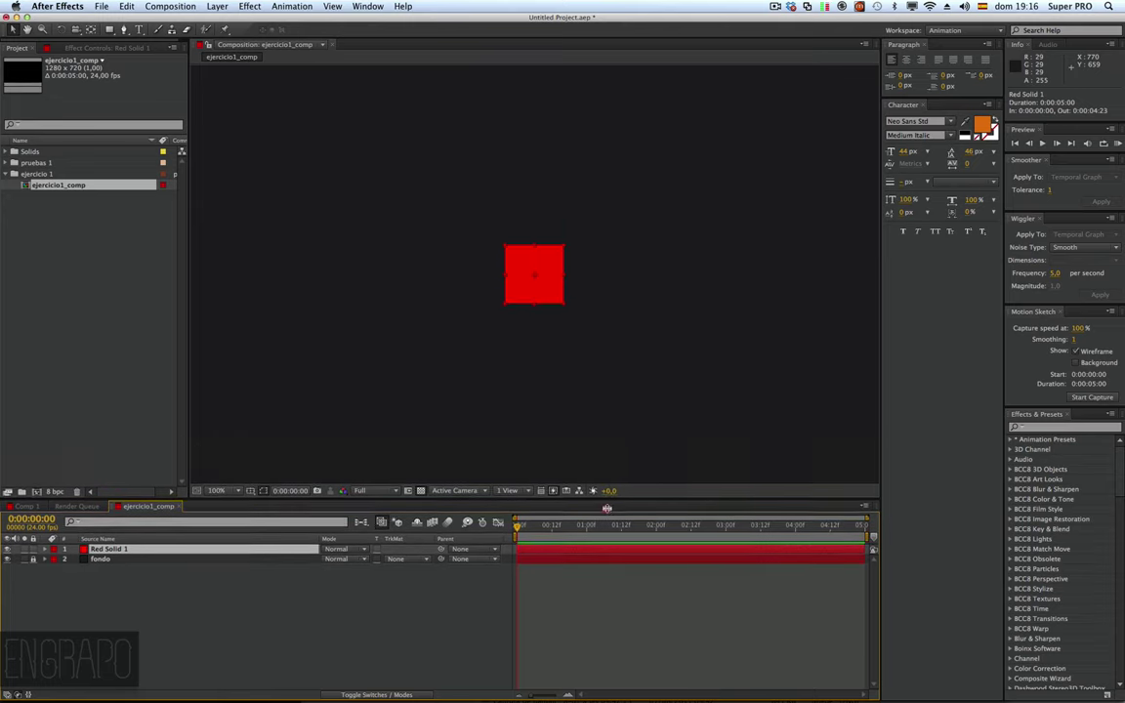
click(607, 508)
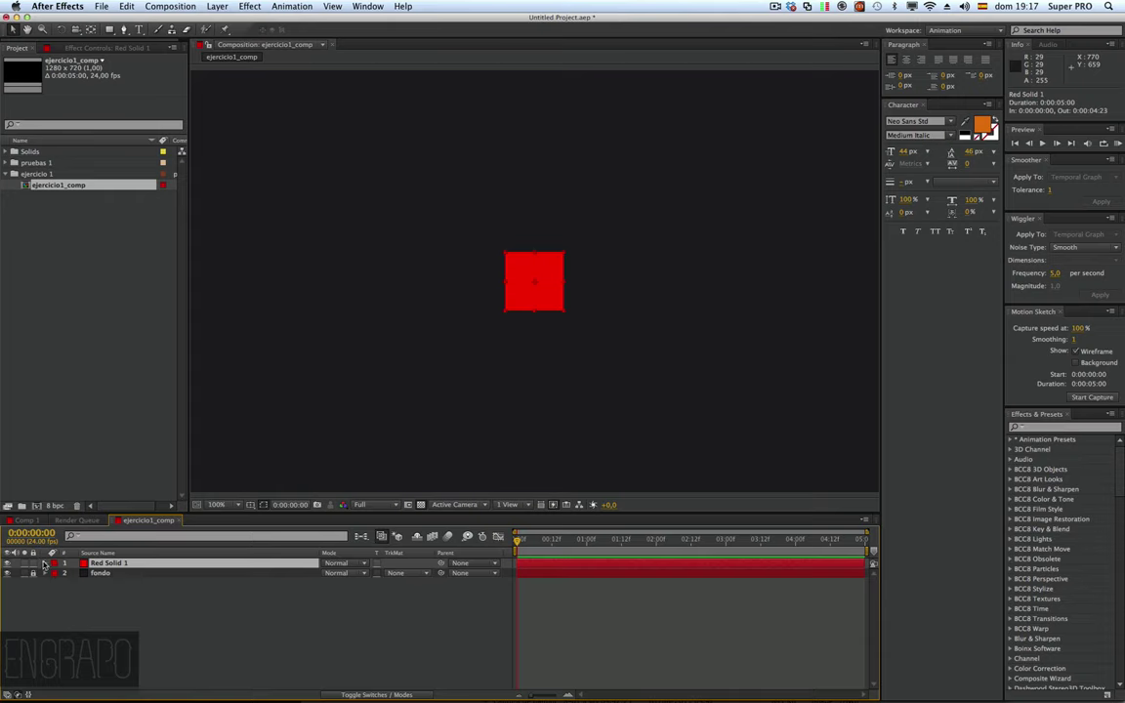
click(45, 565)
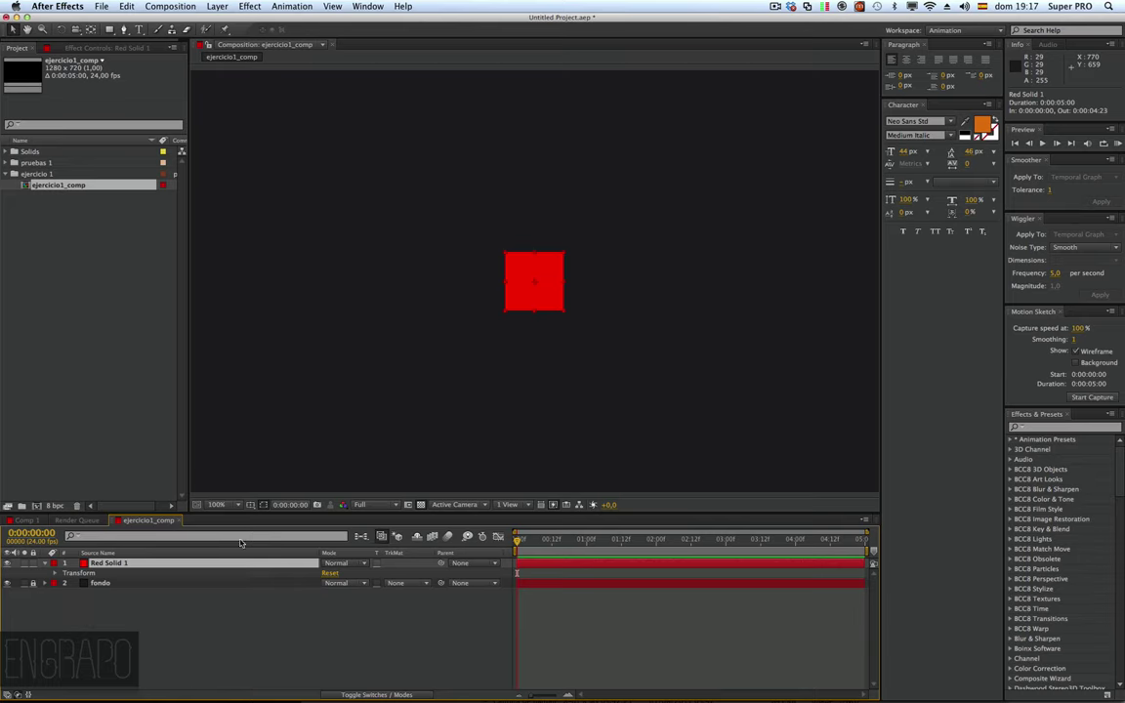
click(99, 564)
key(Return)
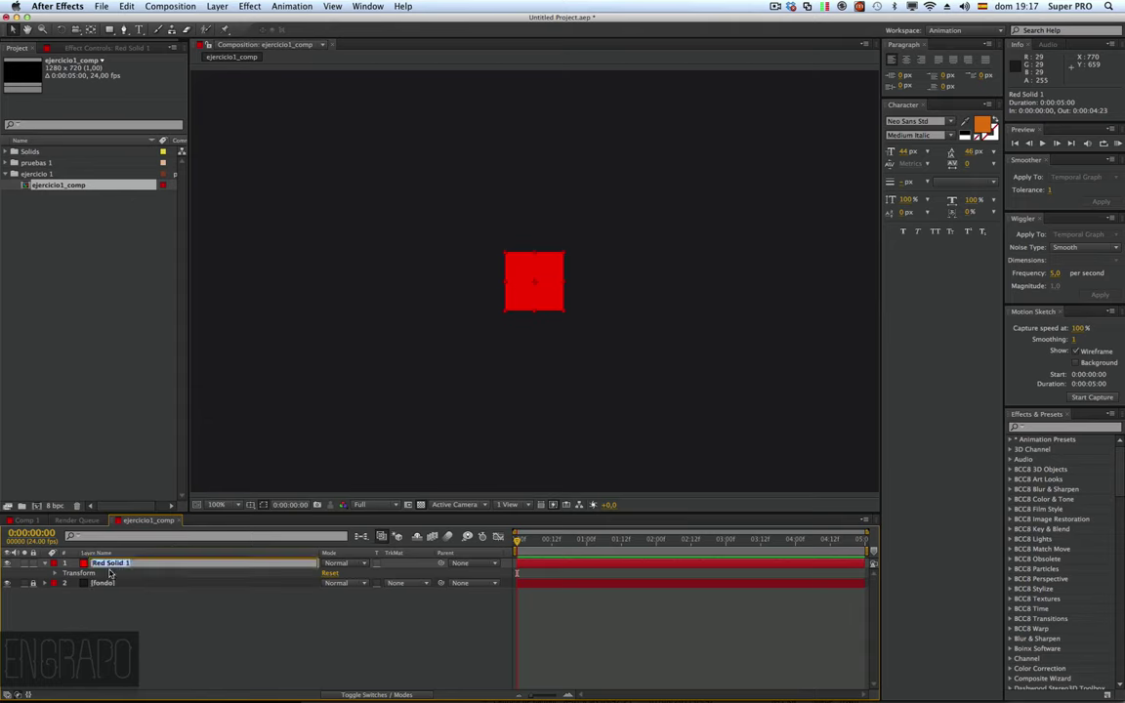
text(cuadrito lindo)
key(Return)
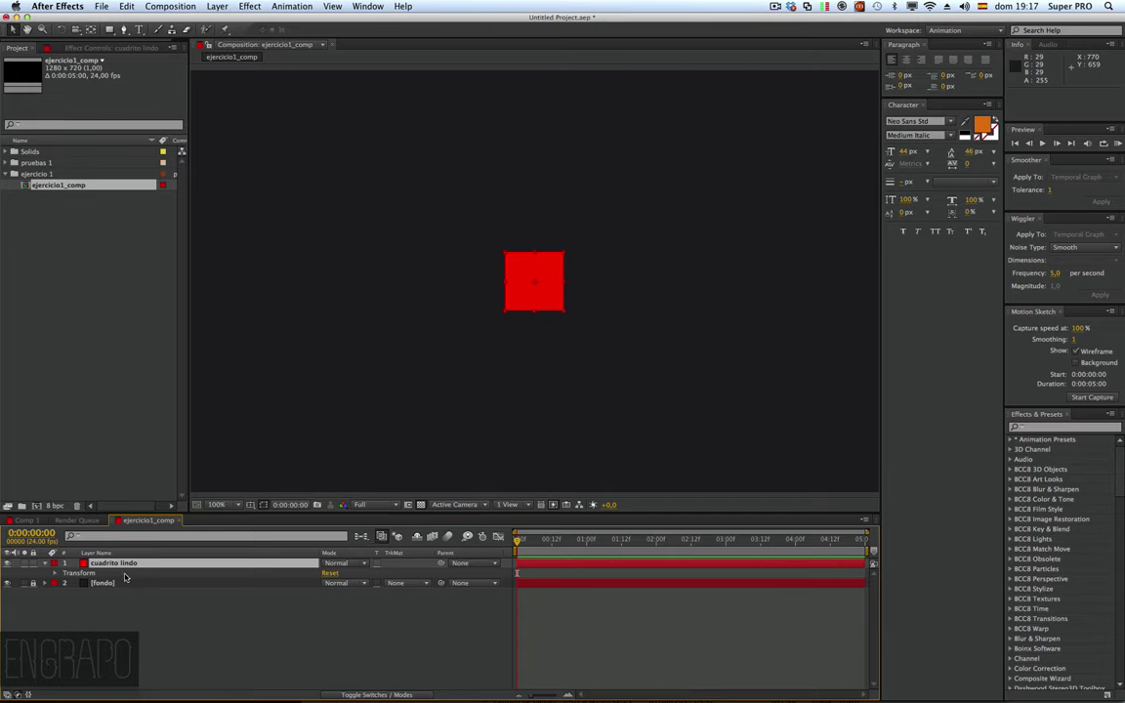
click(55, 574)
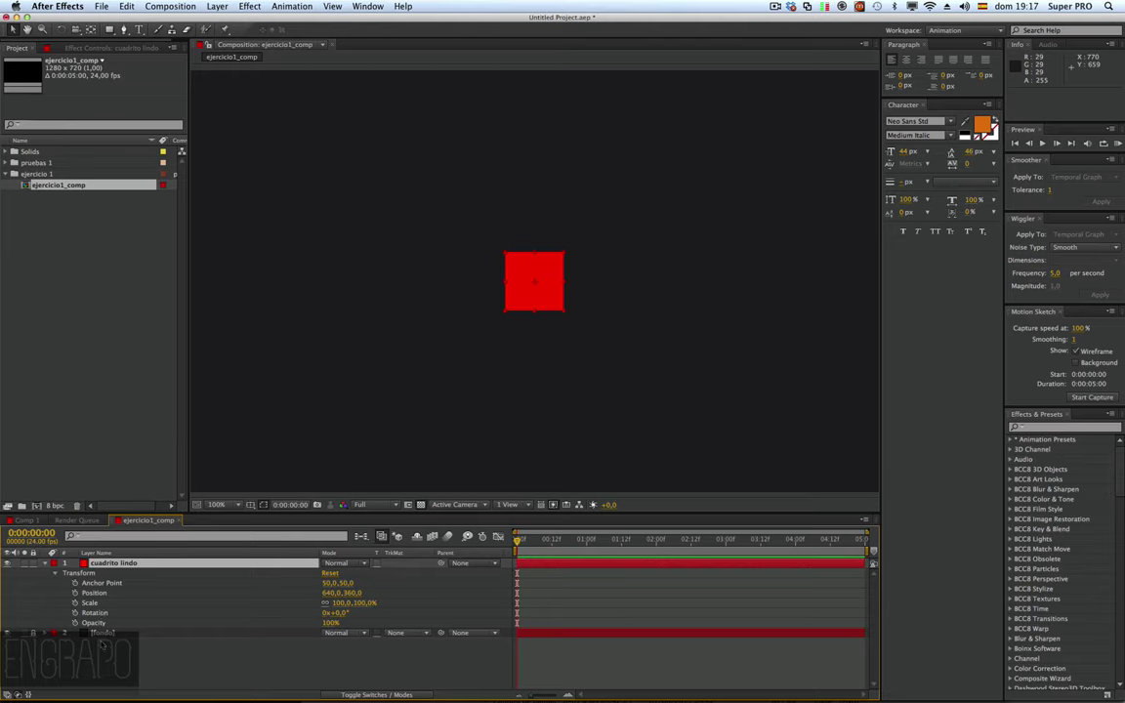
click(117, 584)
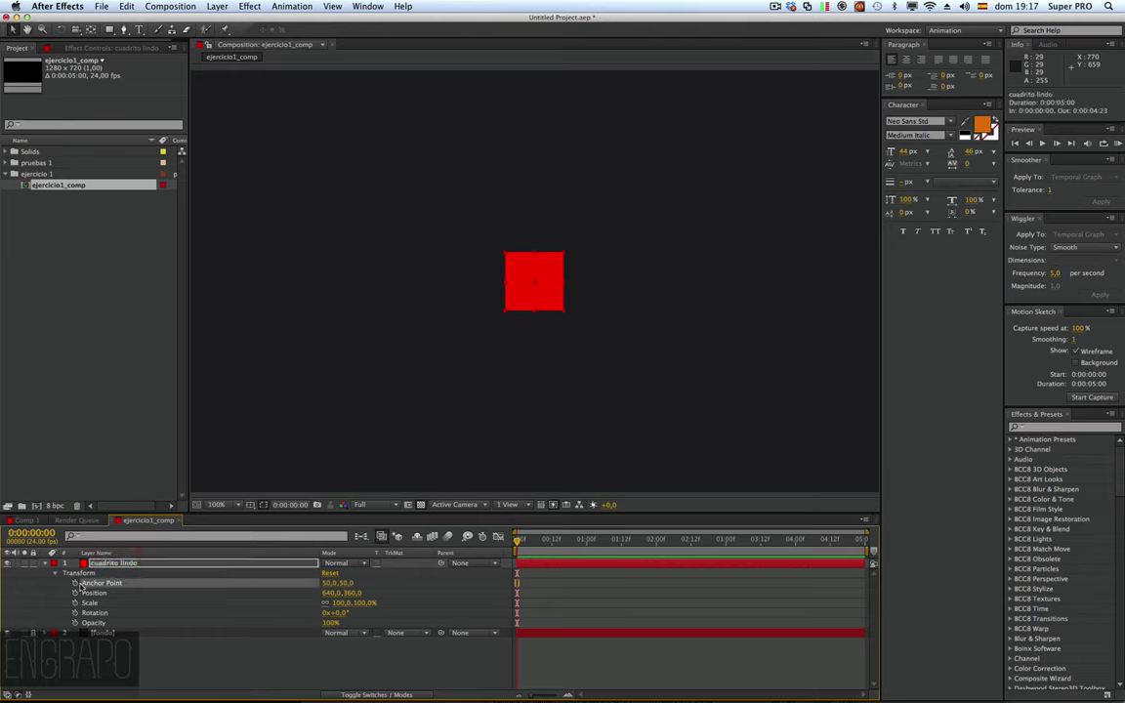
click(105, 593)
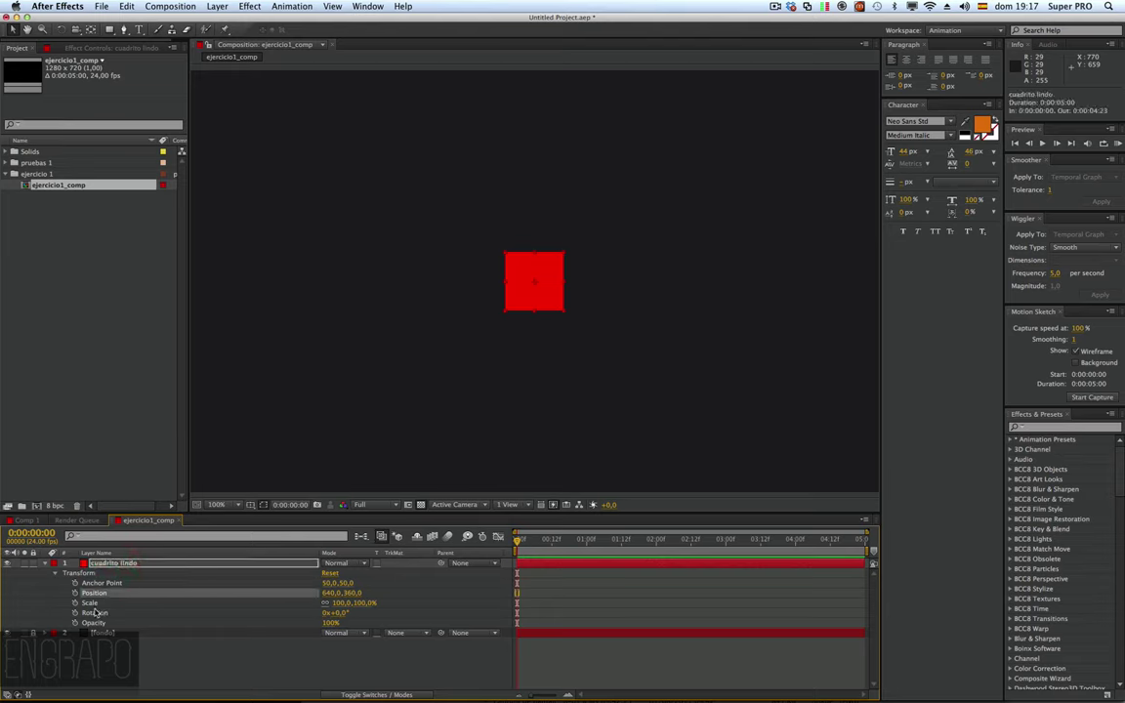
click(92, 602)
click(95, 613)
click(97, 622)
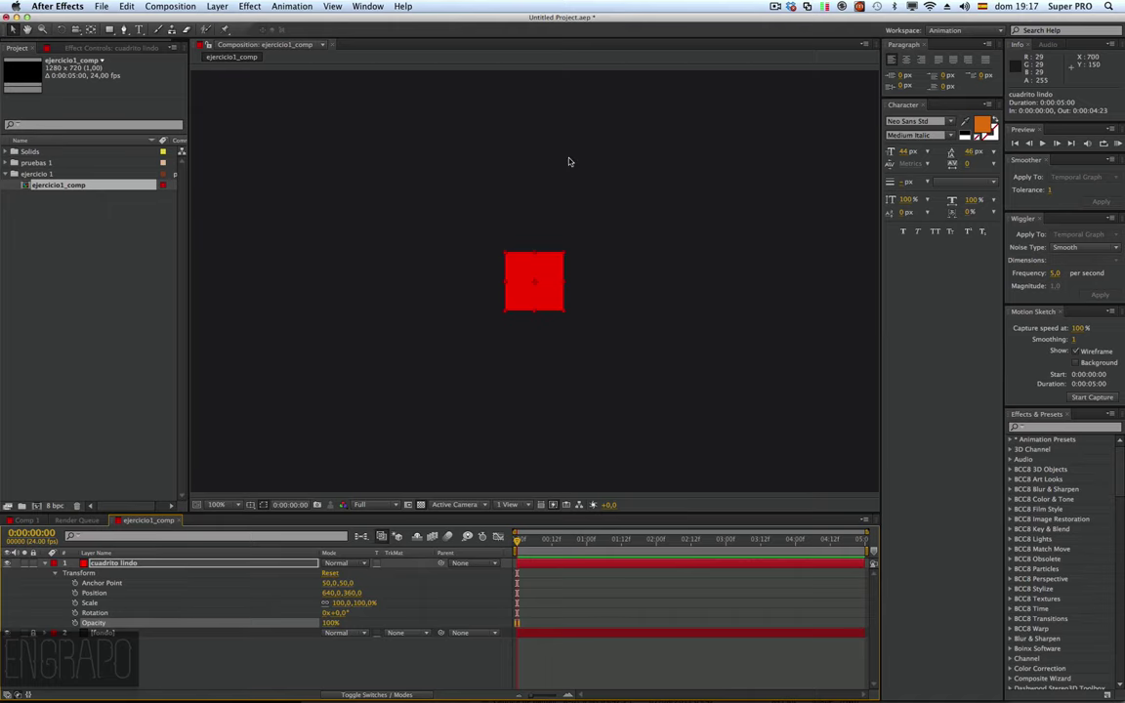
key(comma)
key(comma)
key(period)
key(comma)
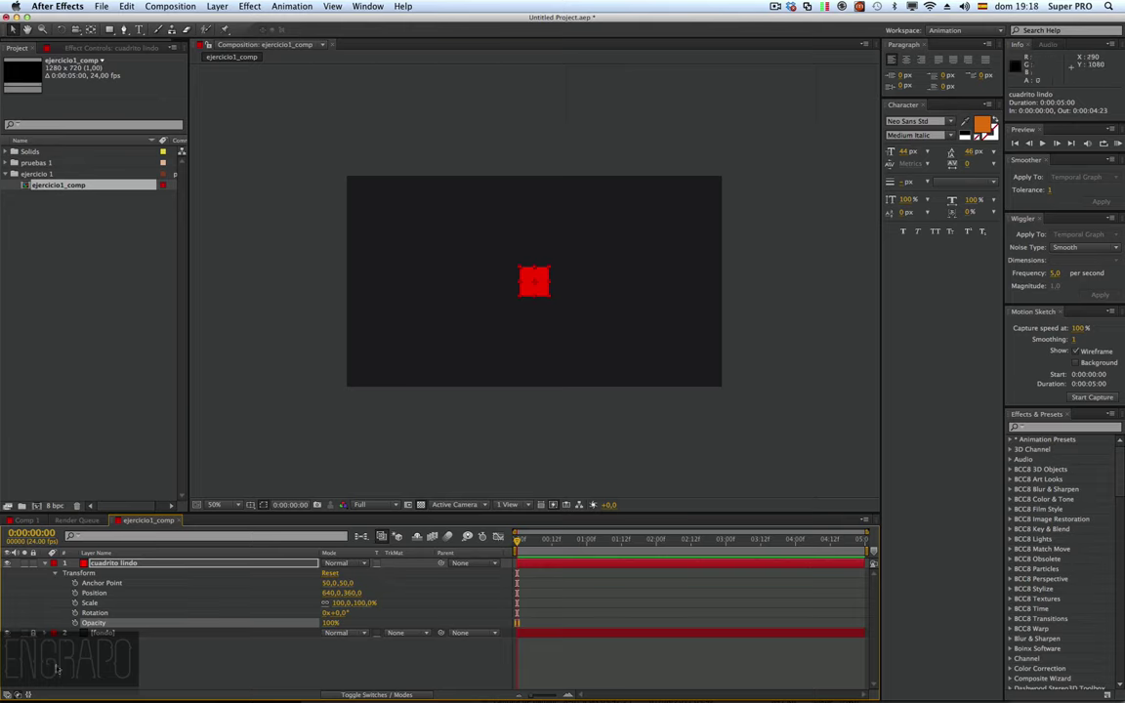
click(97, 641)
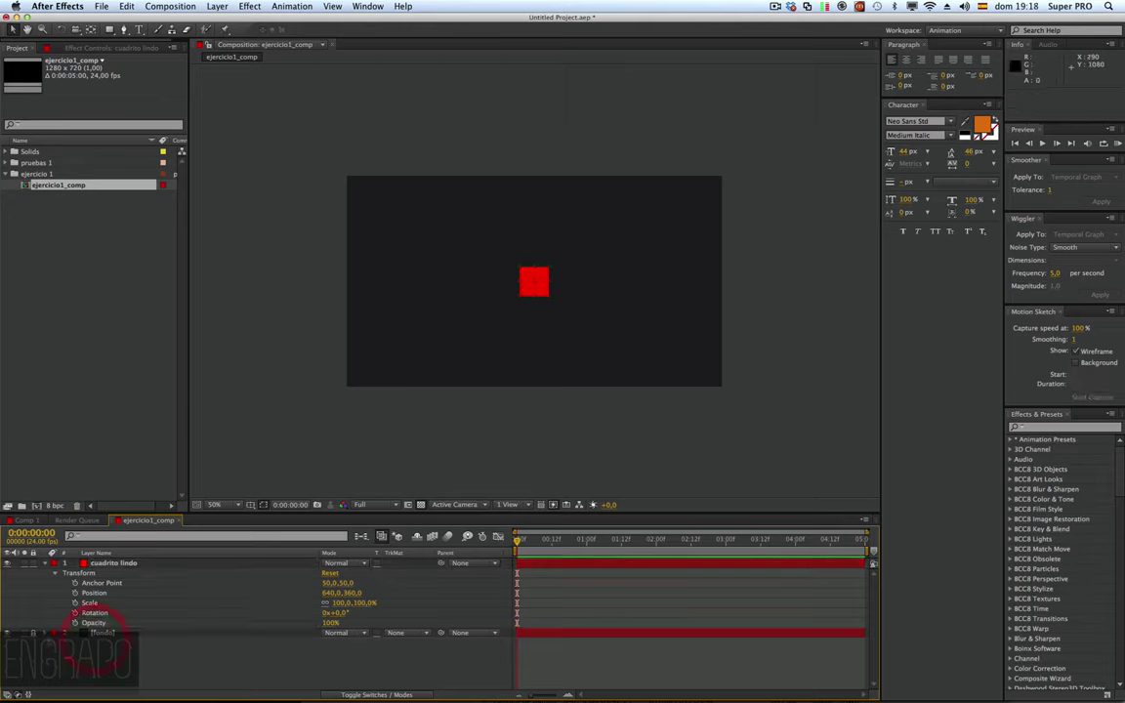
click(103, 563)
Step: Slide the red square horizontally to the composition's left edge
key(period)
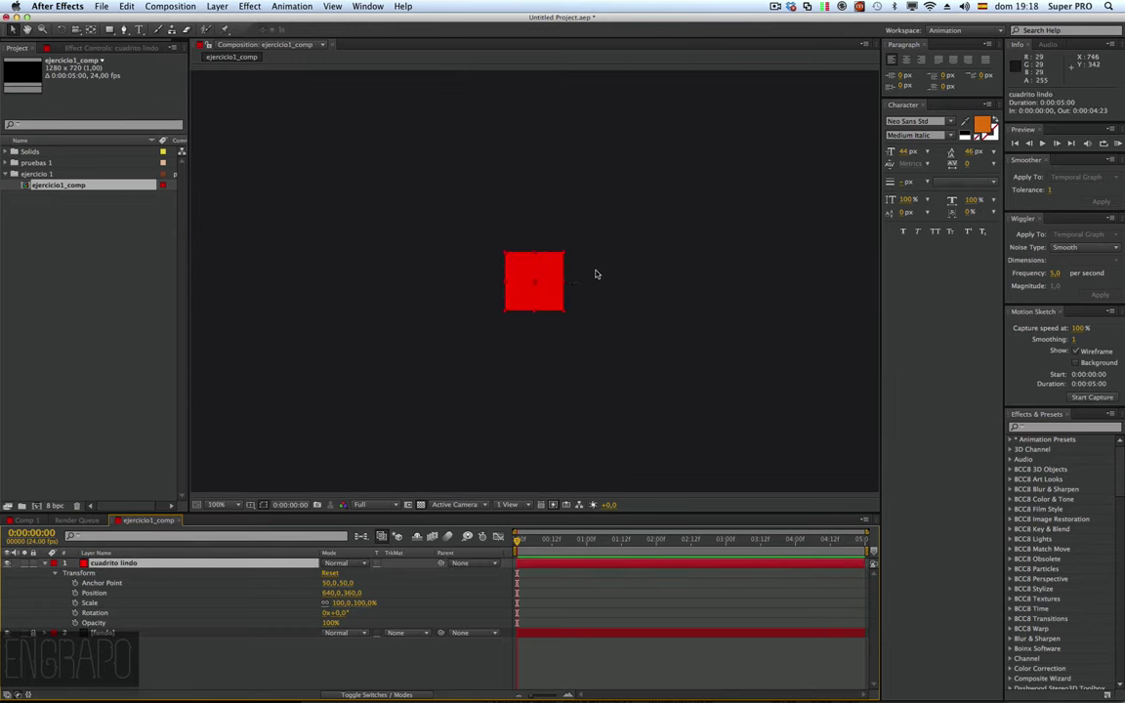
key(comma)
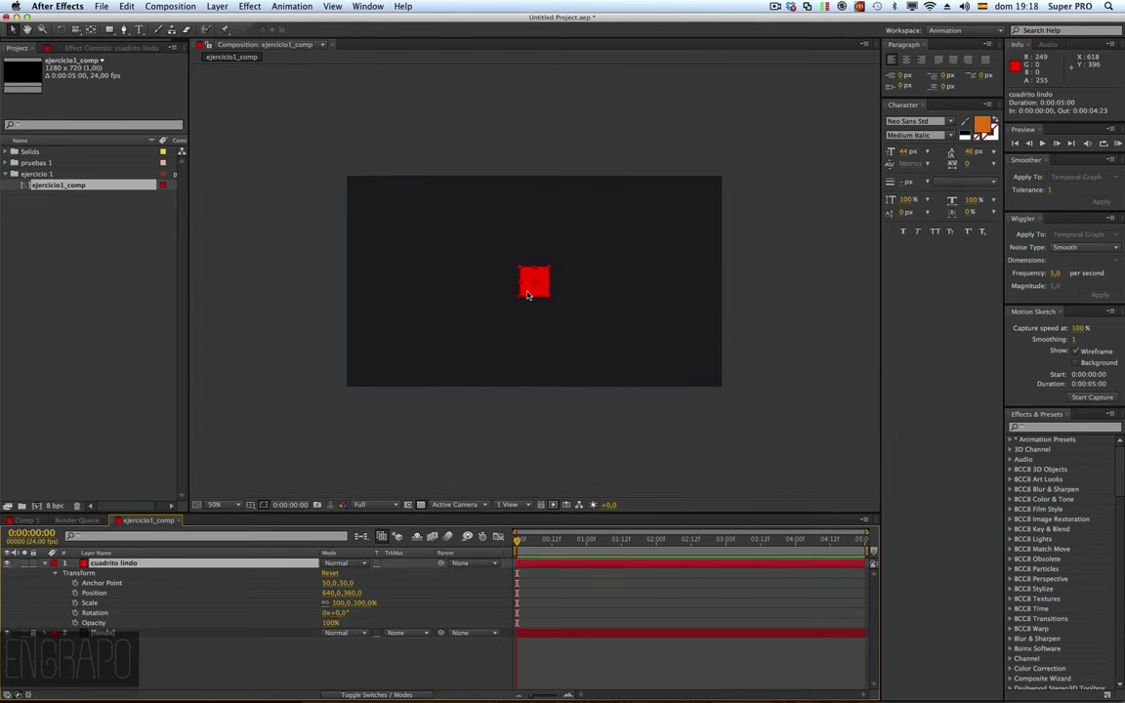
drag(527, 293, 358, 298)
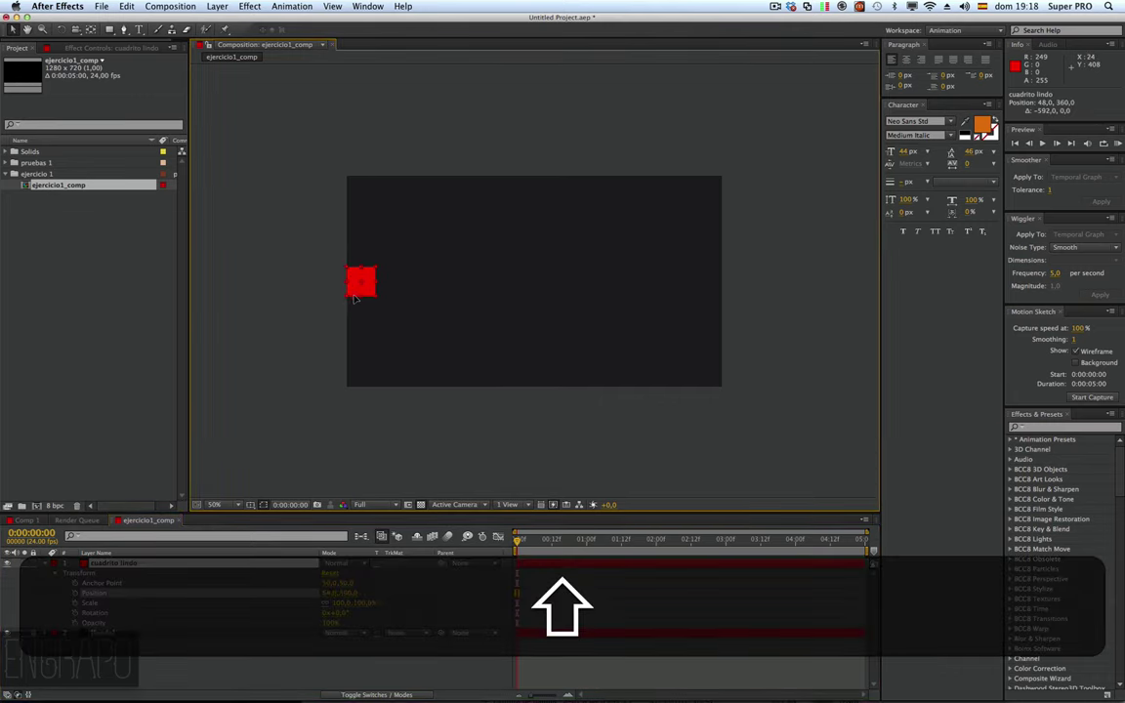
drag(357, 298, 351, 297)
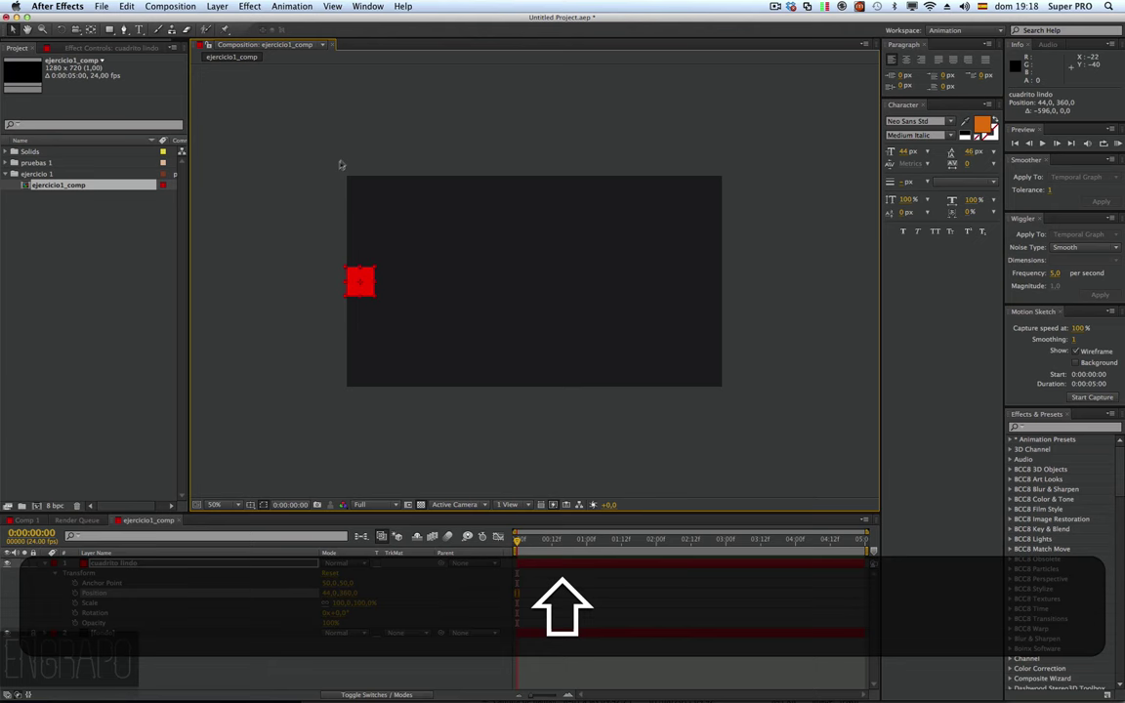
Step: In the Align panel, centre the square vertically relative to the Composition, then preview
click(369, 6)
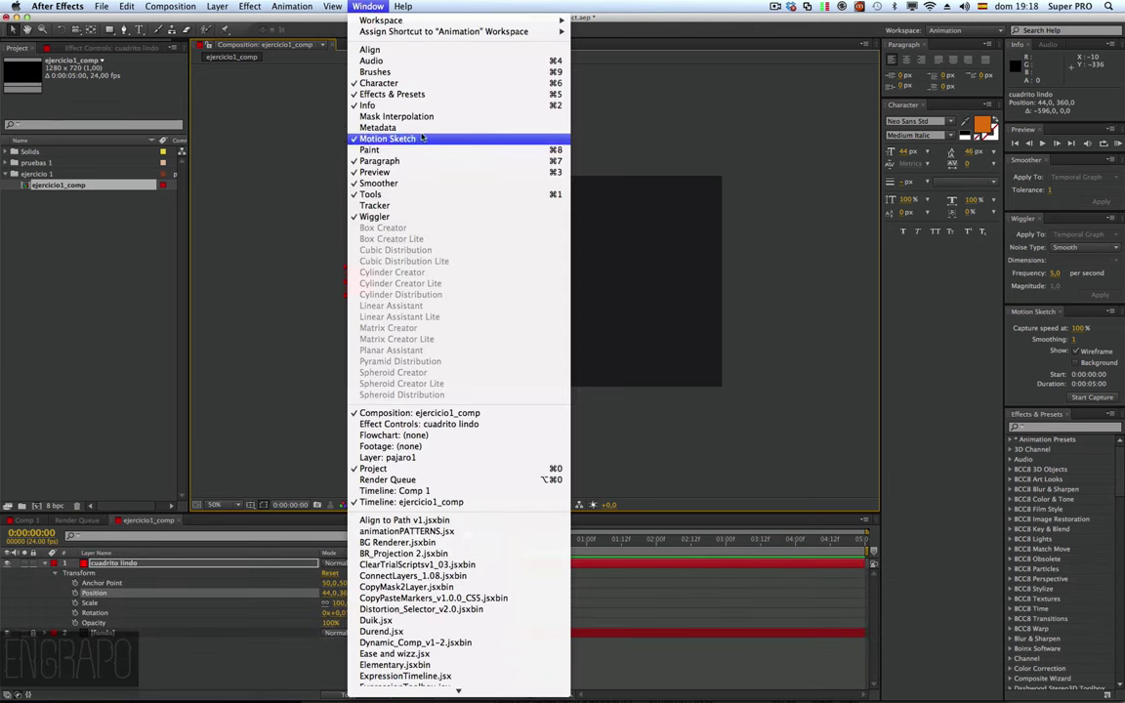
click(387, 56)
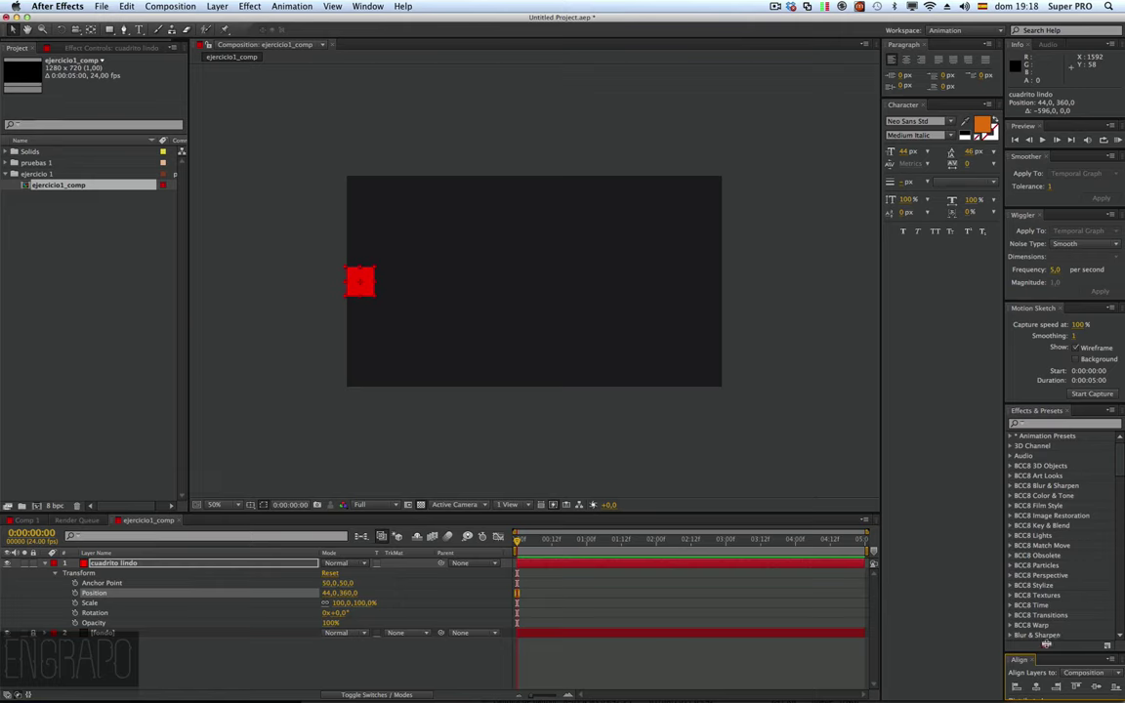
drag(1045, 651, 1048, 493)
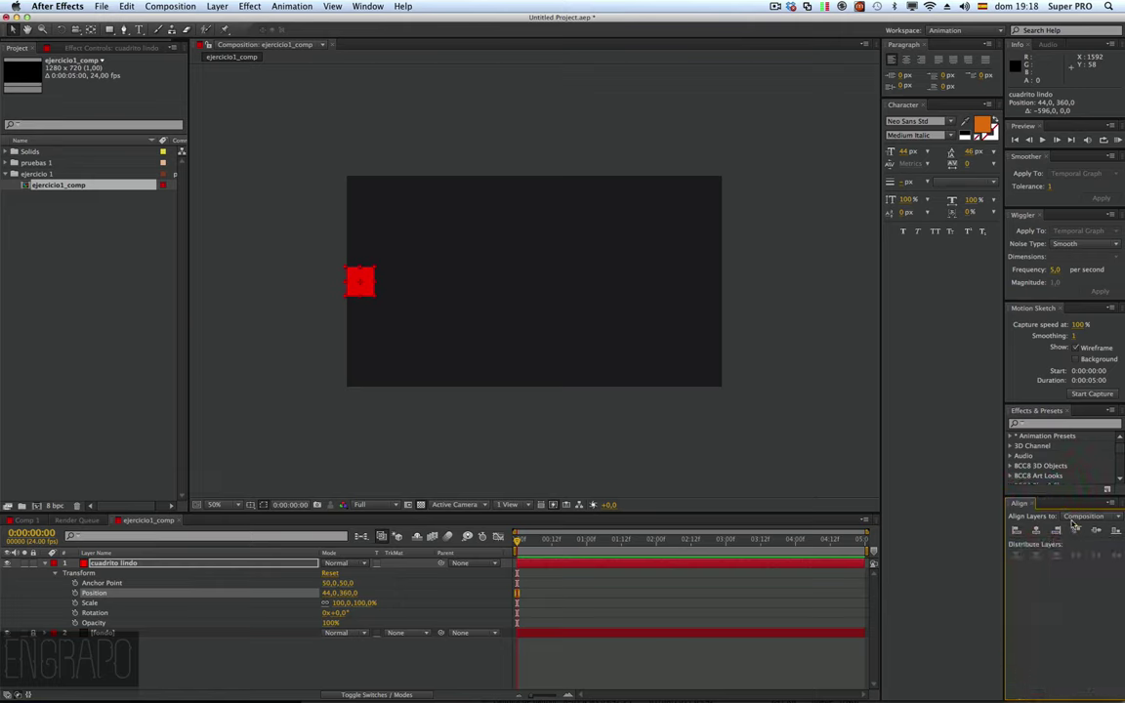
click(1054, 517)
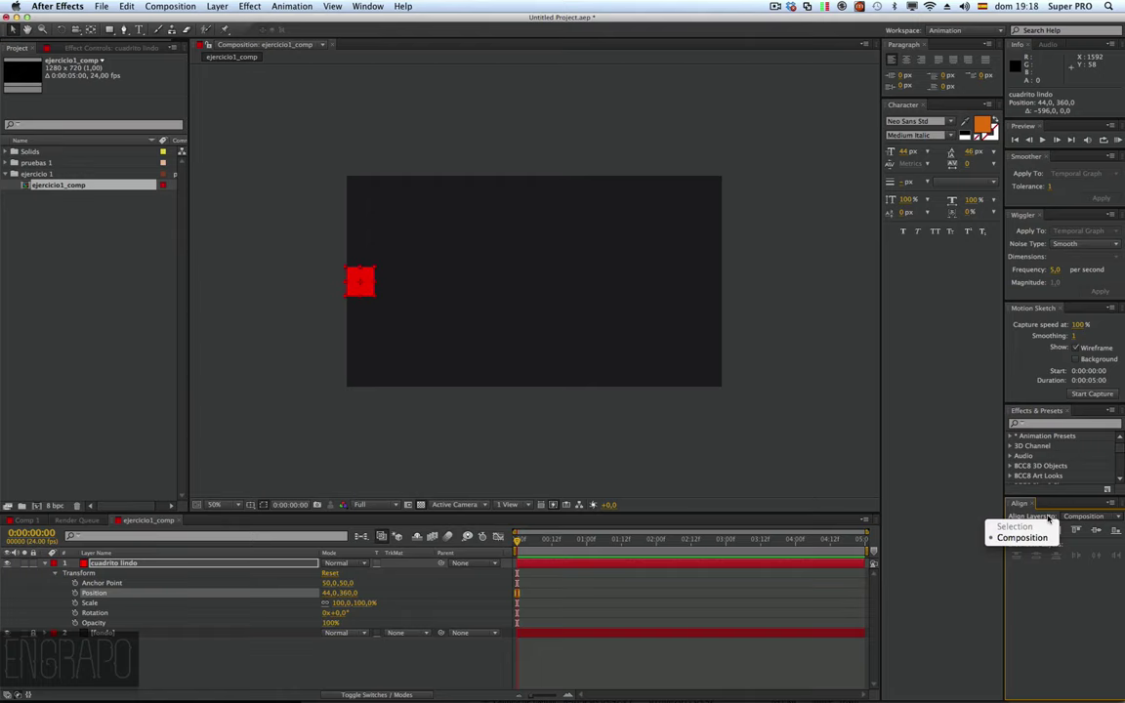
click(1051, 522)
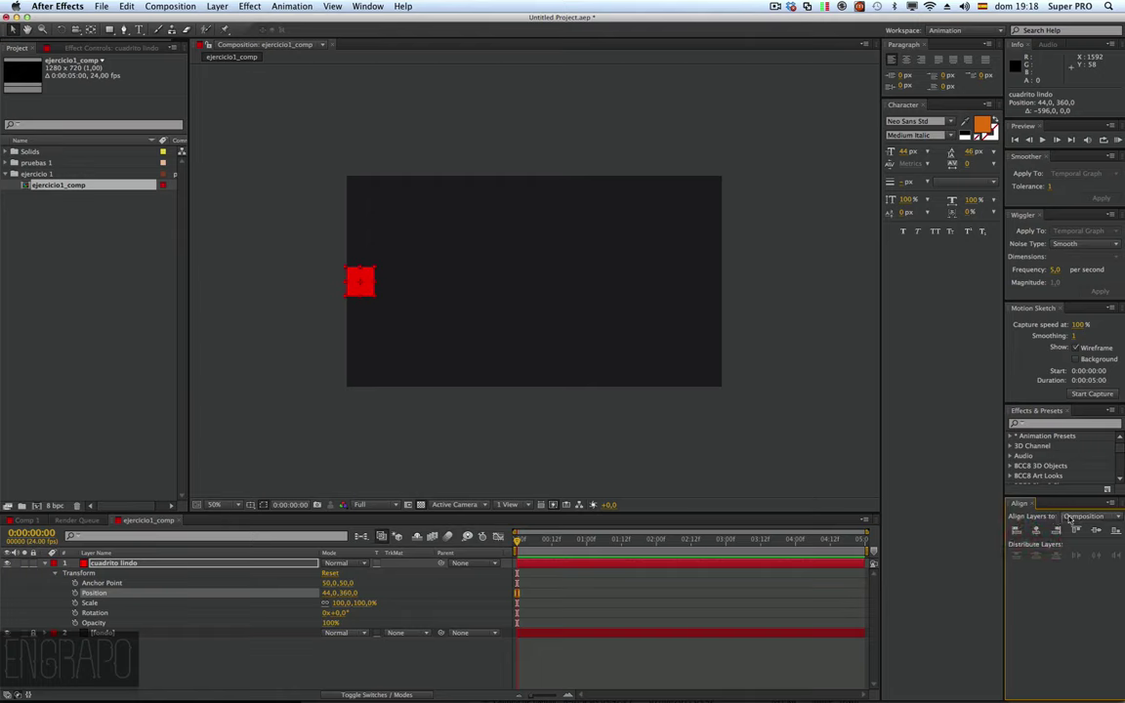
click(1050, 527)
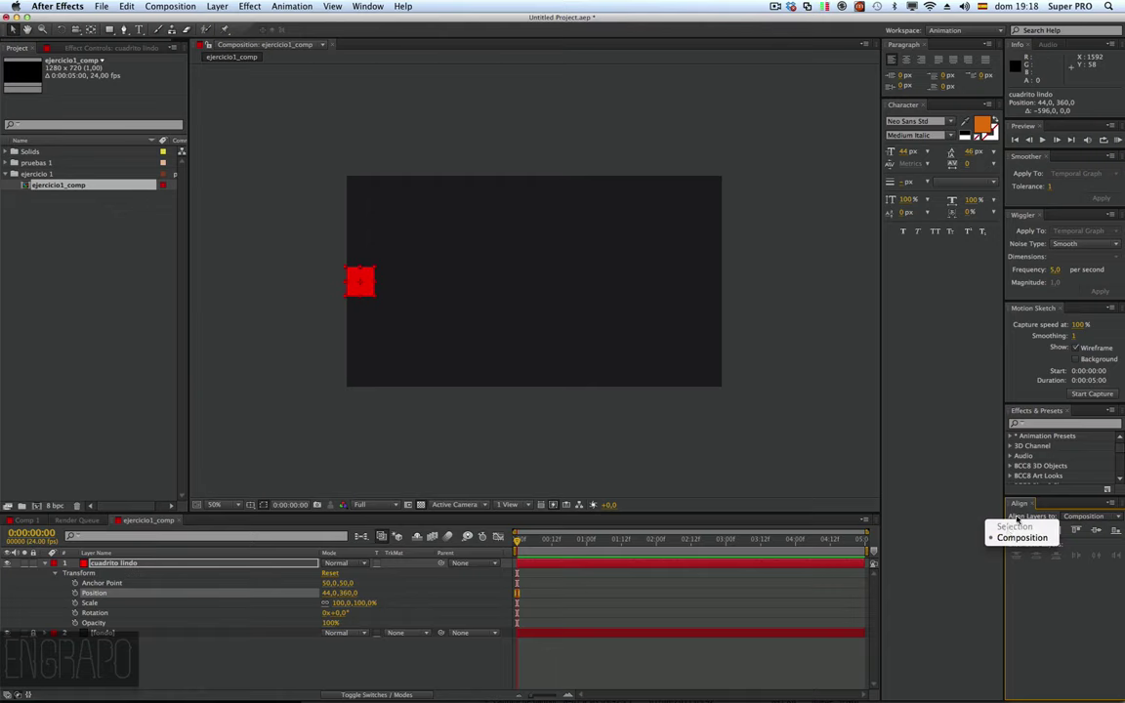
click(1021, 537)
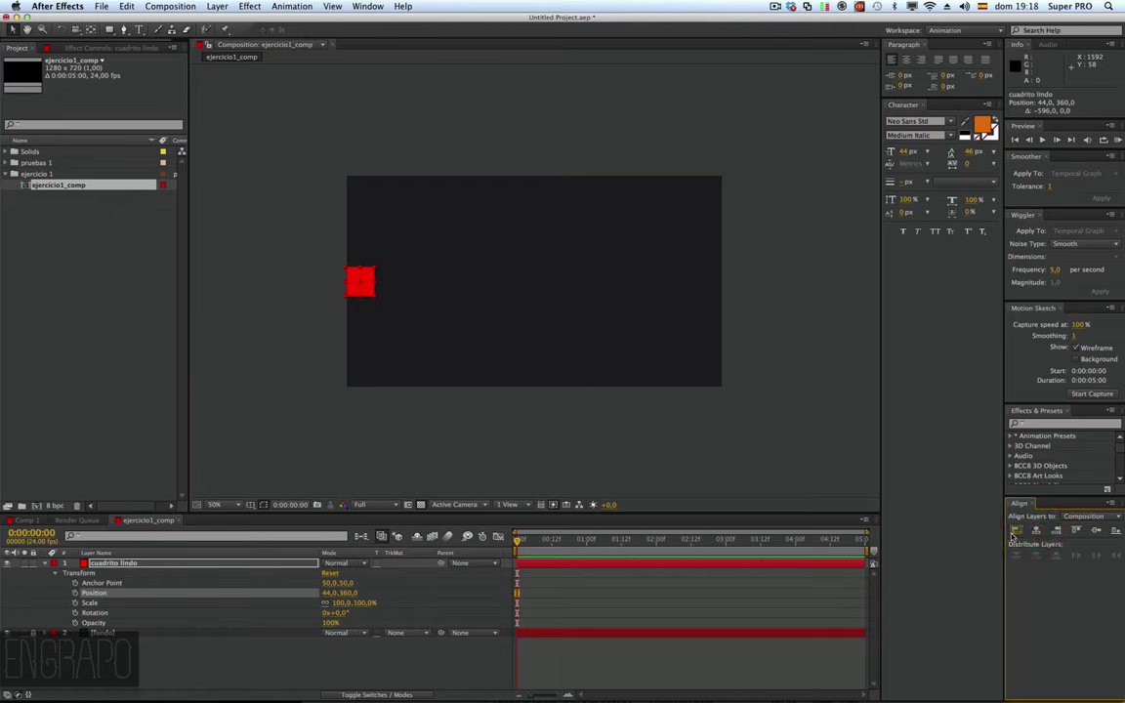
click(1075, 531)
click(1115, 531)
click(1096, 531)
key(space)
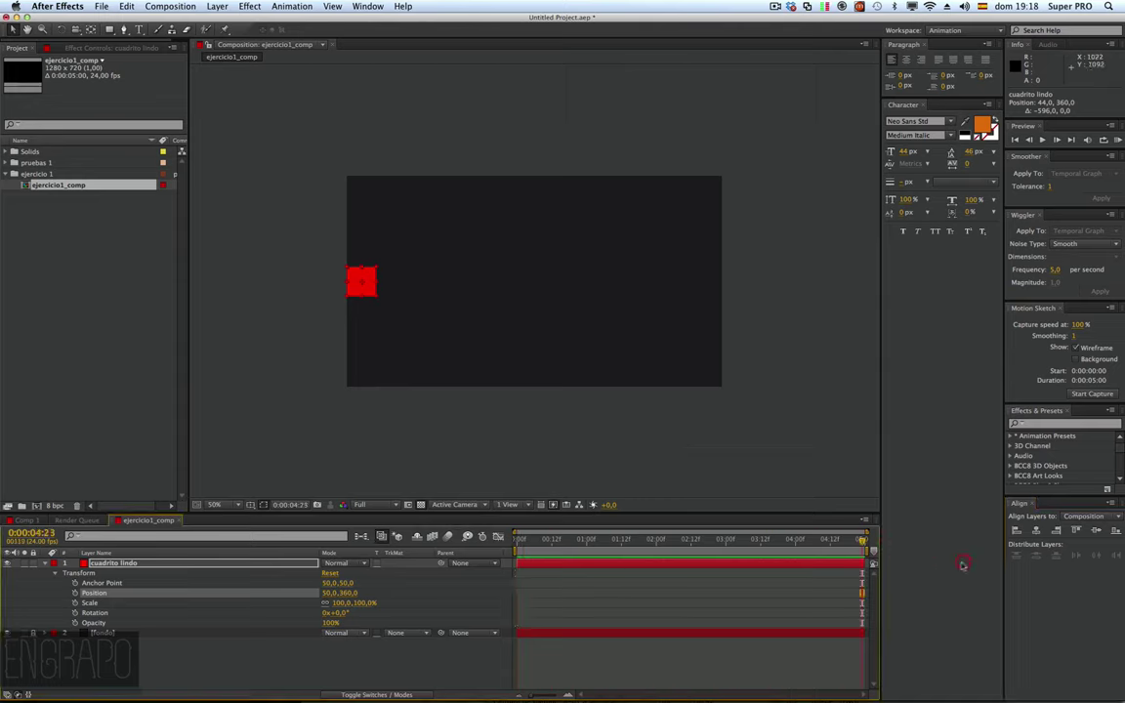
Step: Stop the preview and switch the timeline's current-time display from timecode to frame numbers
key(space)
click(481, 536)
click(684, 538)
key(super)
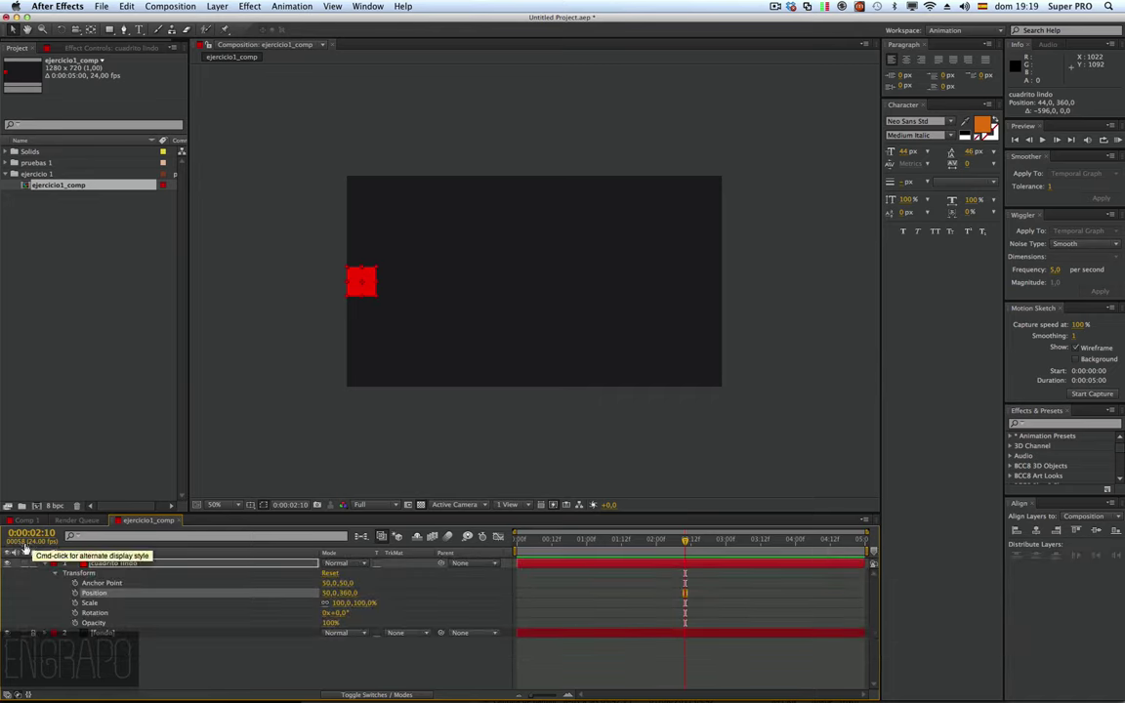
super+click(33, 536)
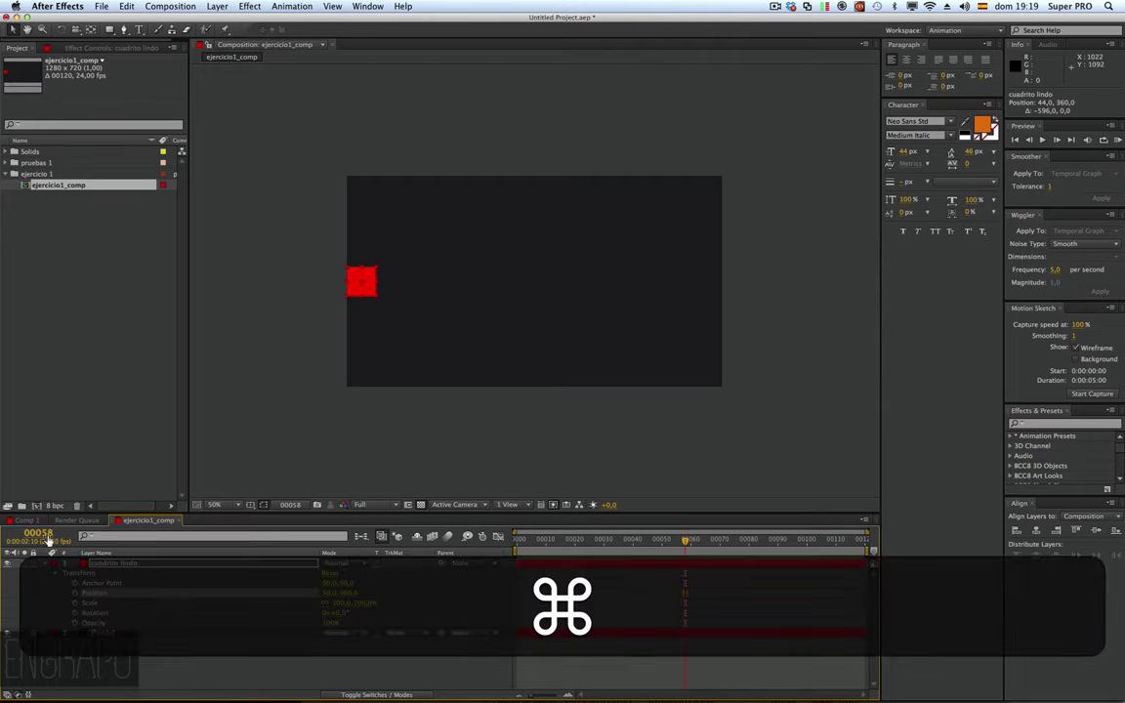
super+click(43, 534)
super+click(43, 534)
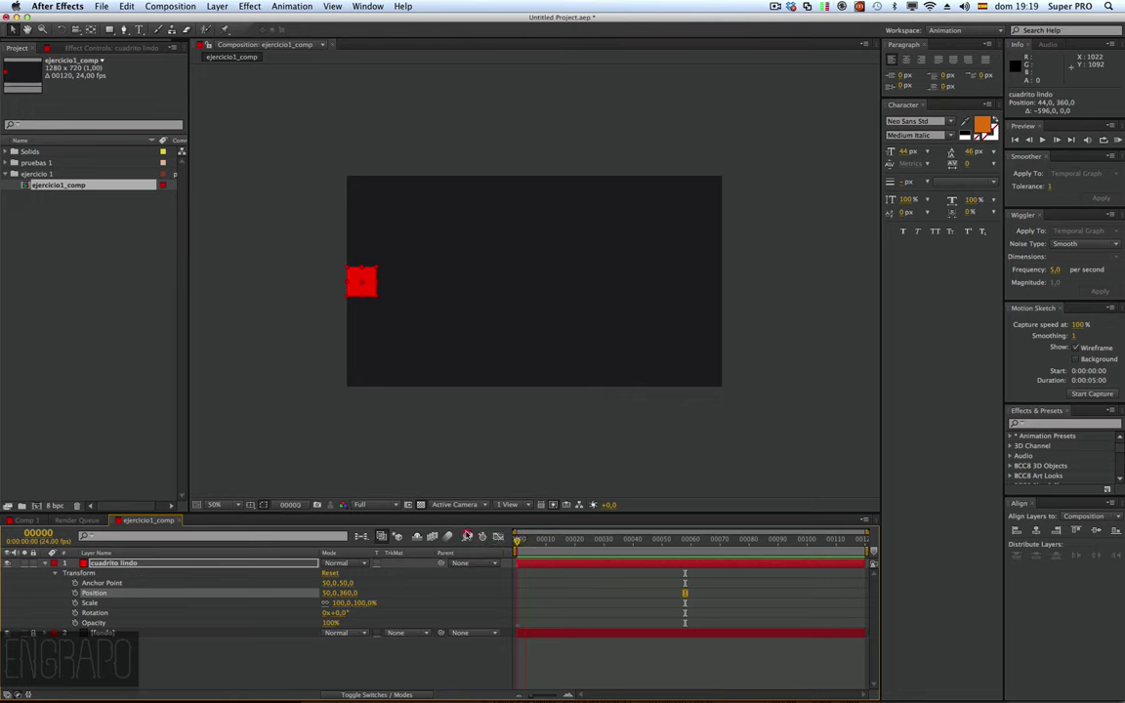
Step: Set a starting Position keyframe for the red square at frame 0
drag(517, 540, 466, 537)
click(76, 594)
key(ctrl)
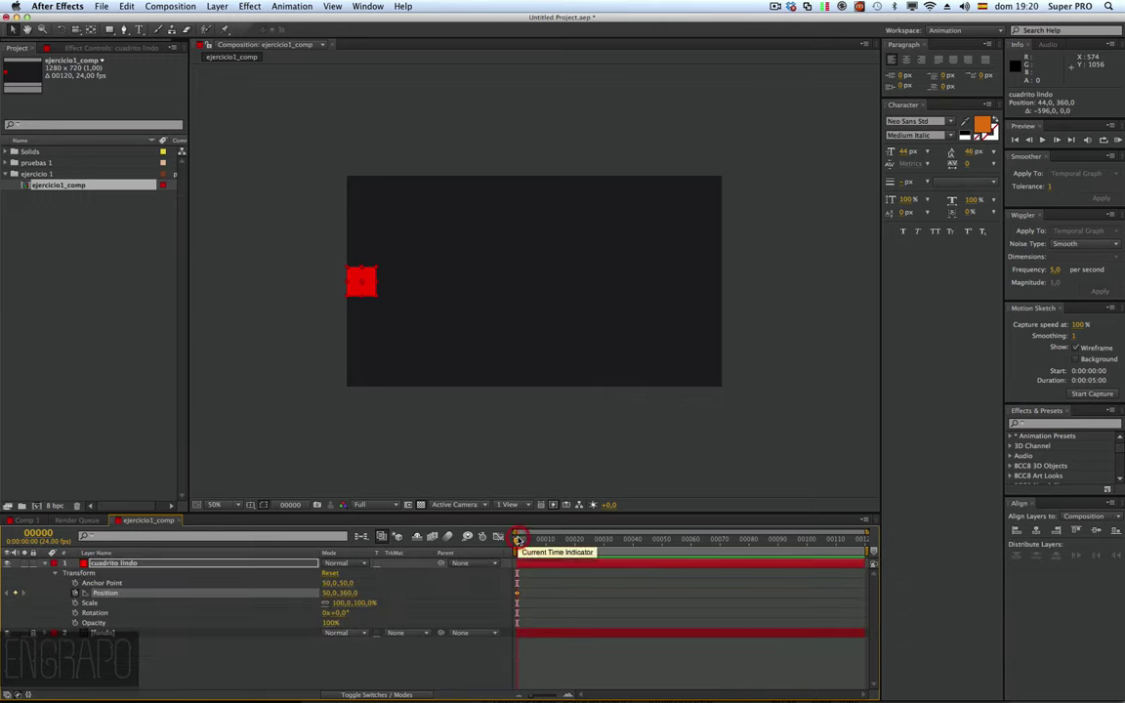
Step: At frame 119, drag the red square to the right edge at 1226, 360
drag(851, 543, 872, 541)
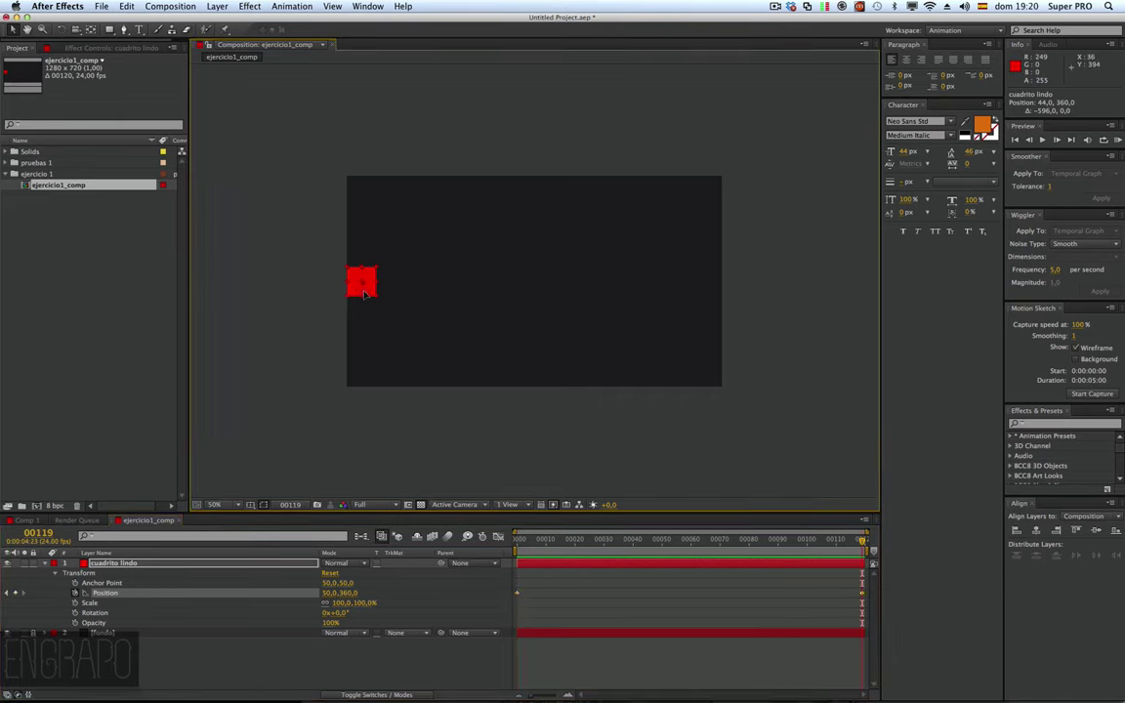
drag(359, 293, 697, 295)
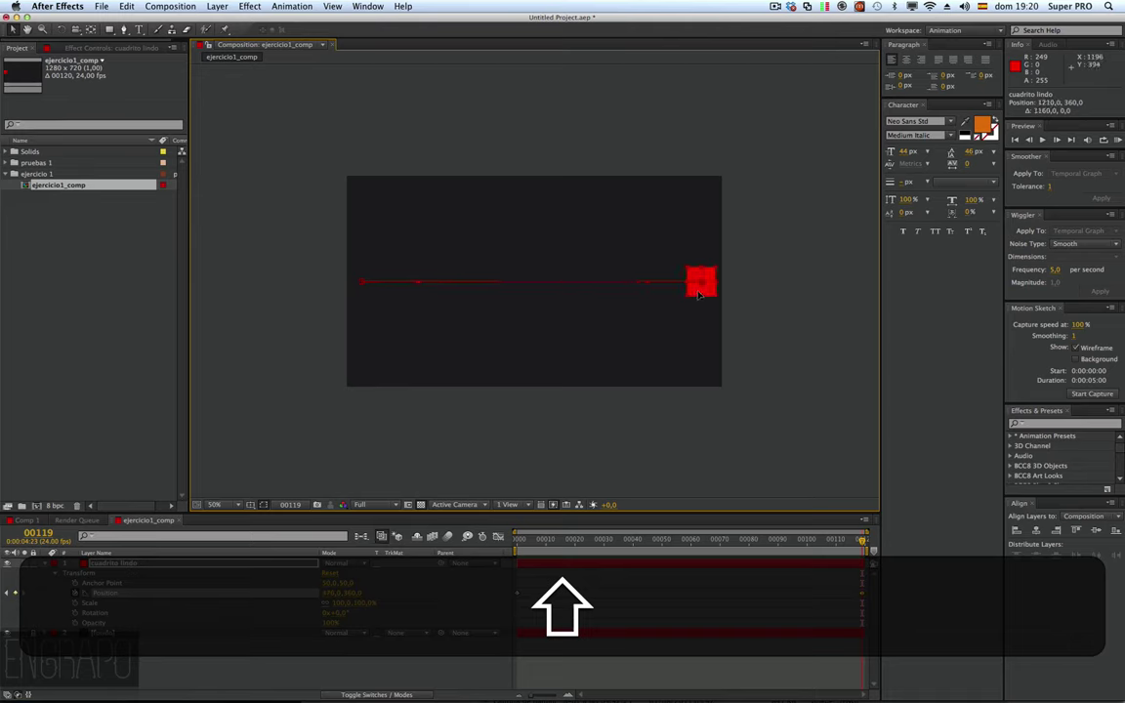
drag(700, 294, 700, 294)
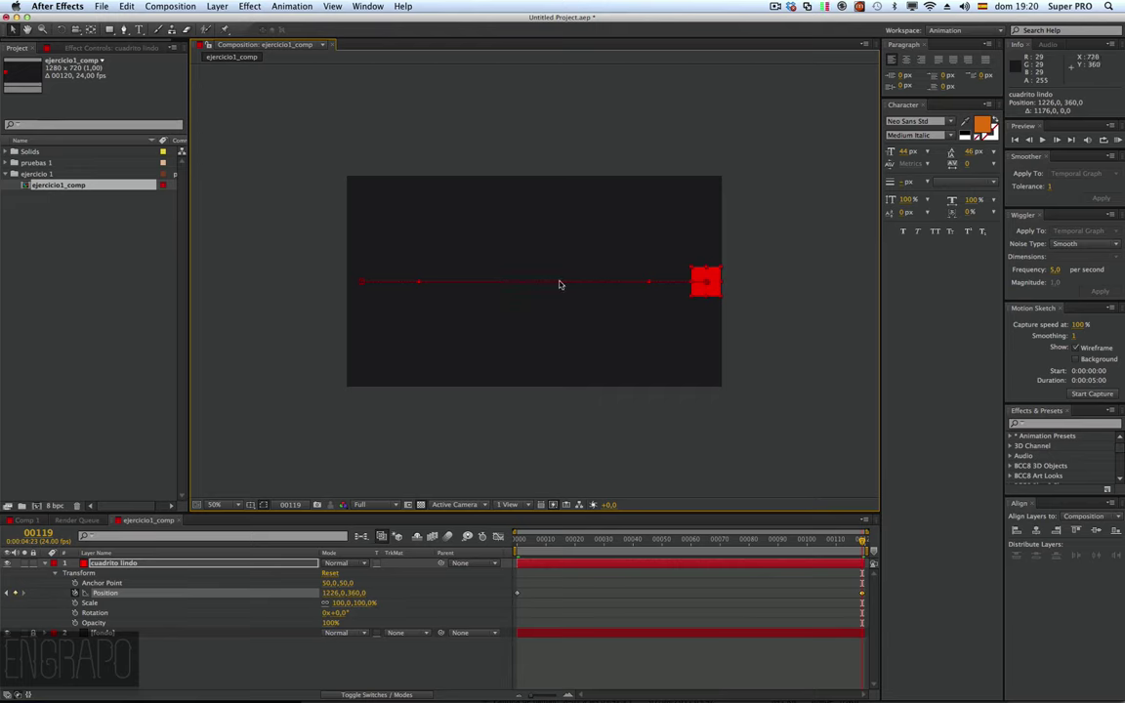
key(ctrl)
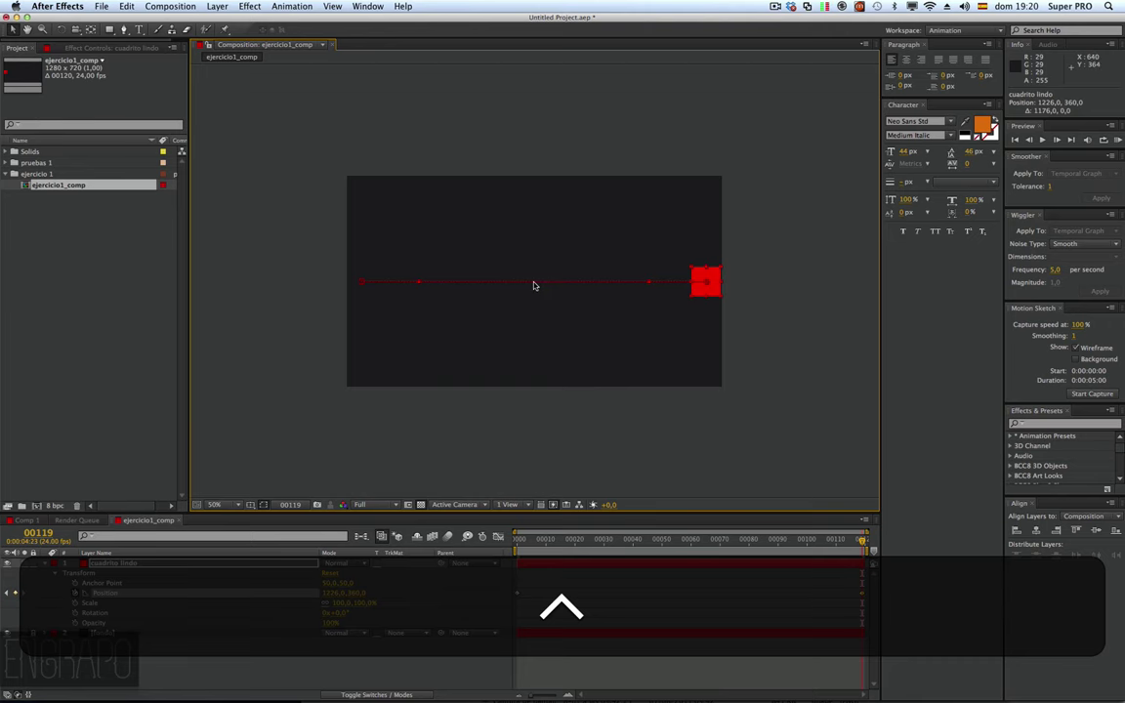
key(z)
click(544, 282)
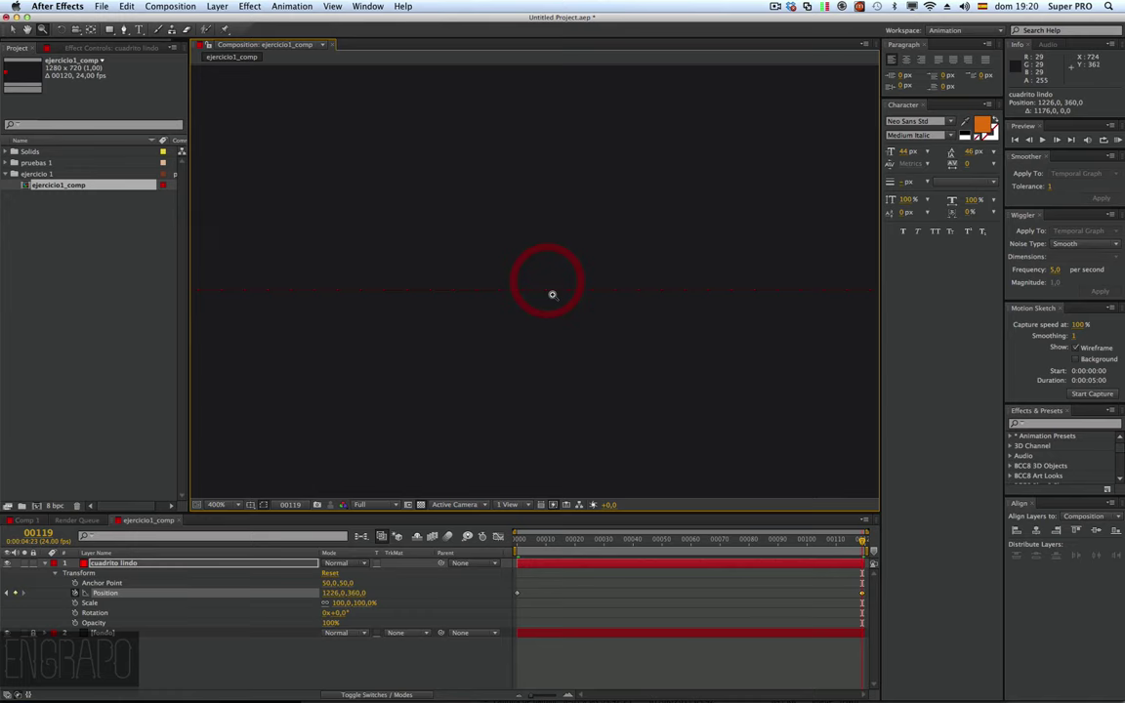
click(488, 289)
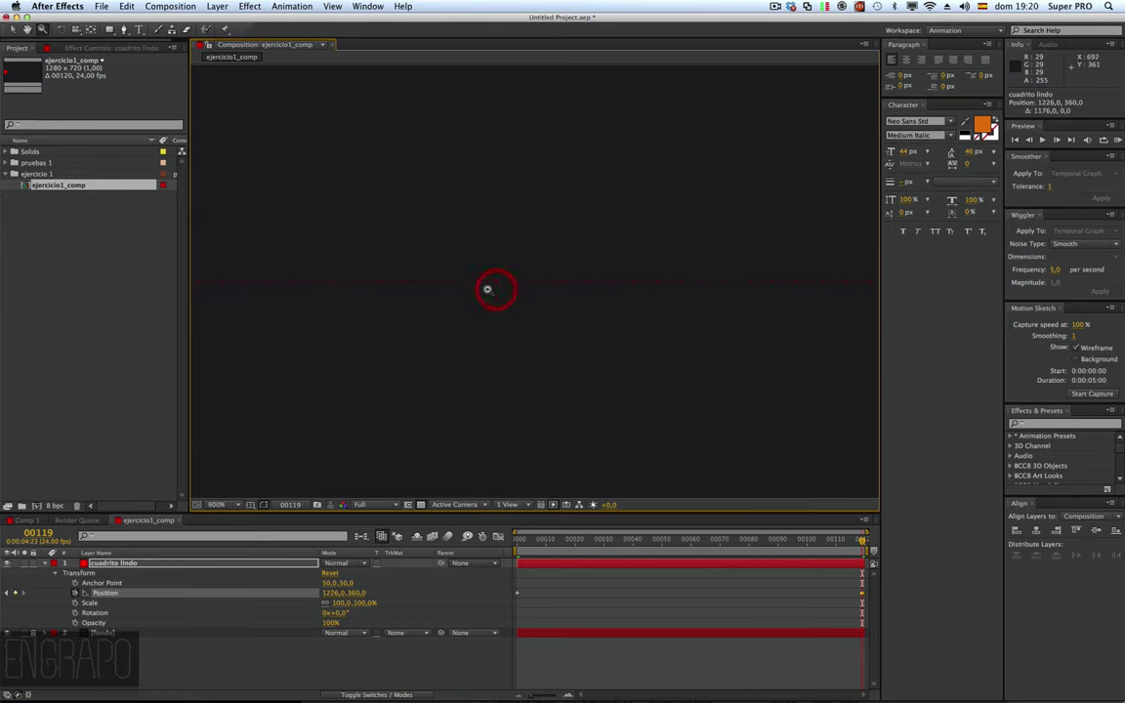
alt+click(625, 281)
alt+click(635, 277)
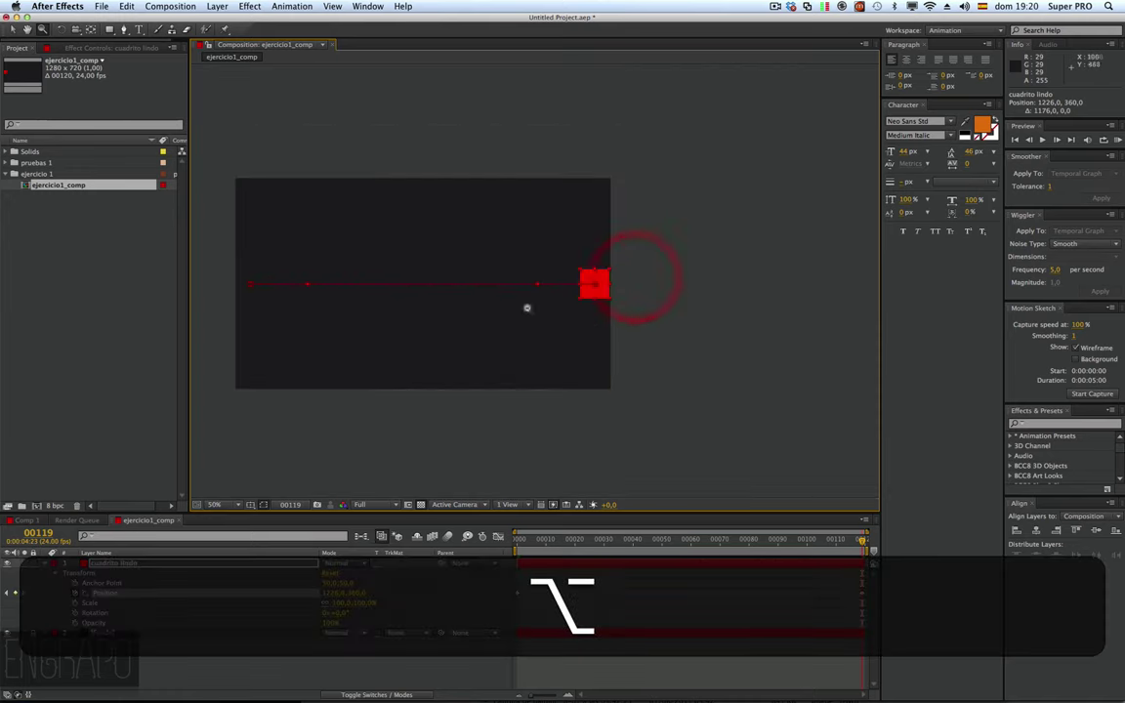
click(511, 282)
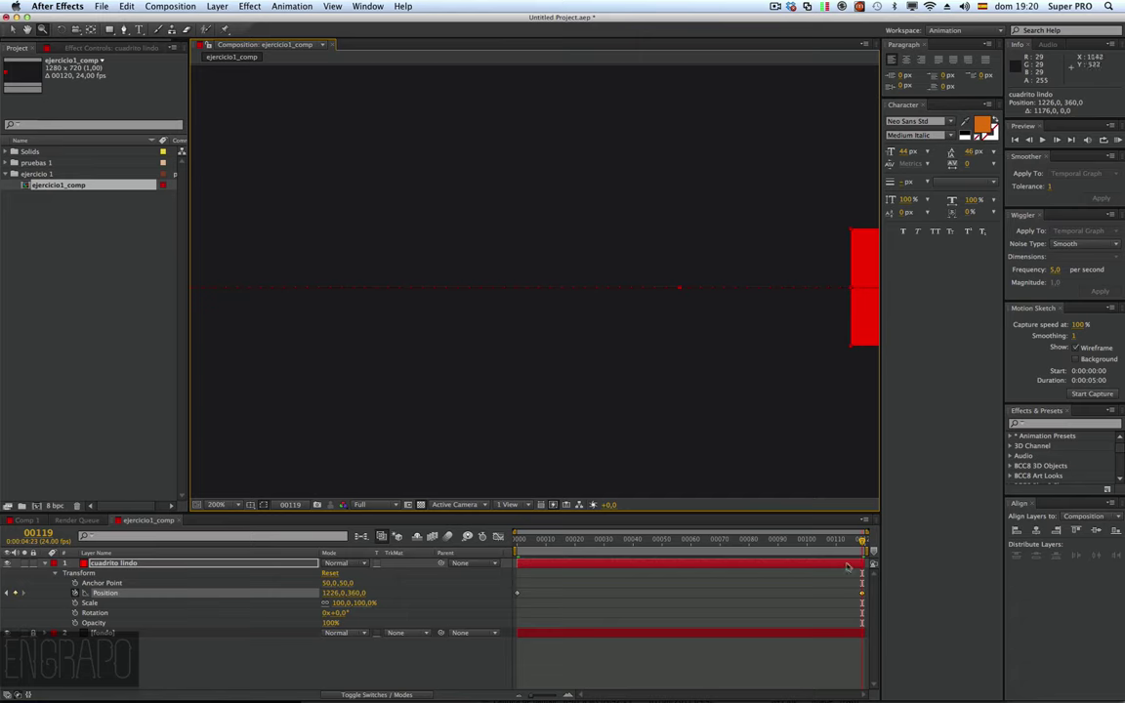
drag(865, 542, 782, 540)
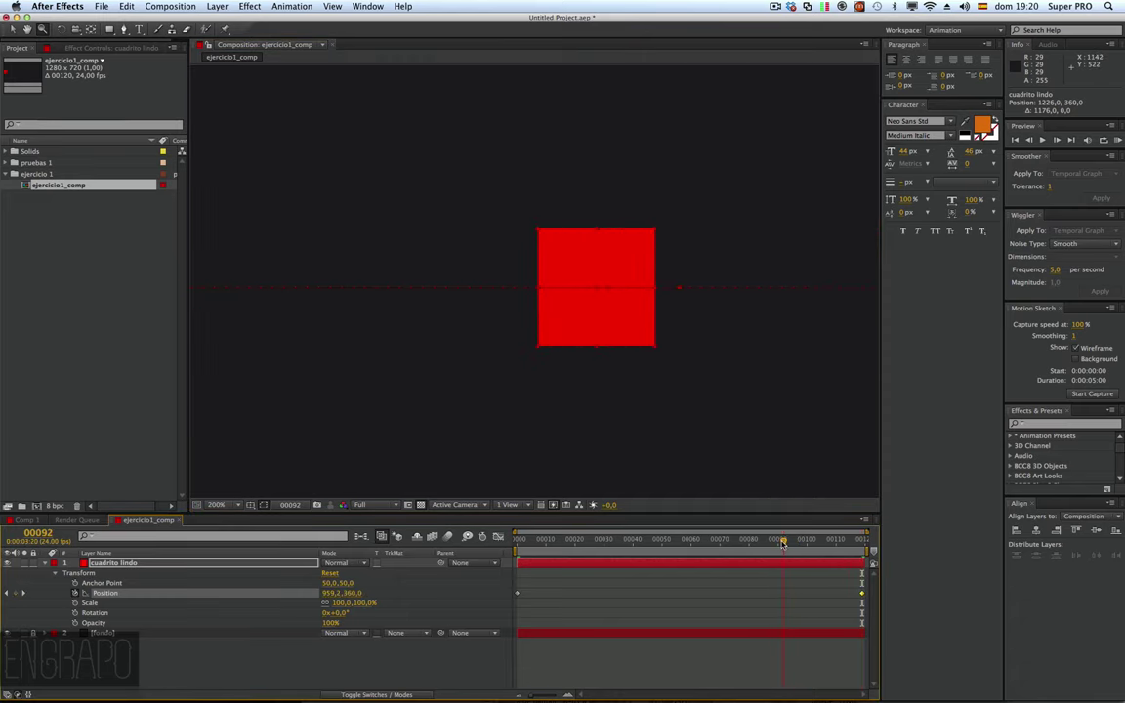
alt+click(617, 309)
alt+click(540, 274)
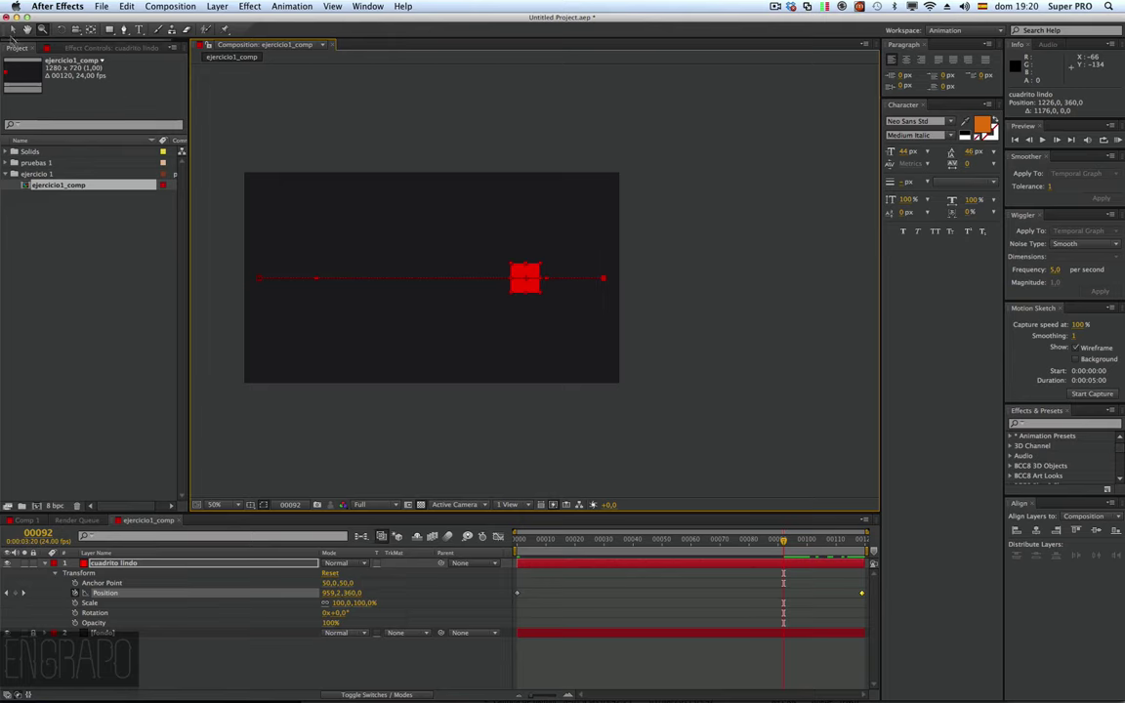
click(11, 29)
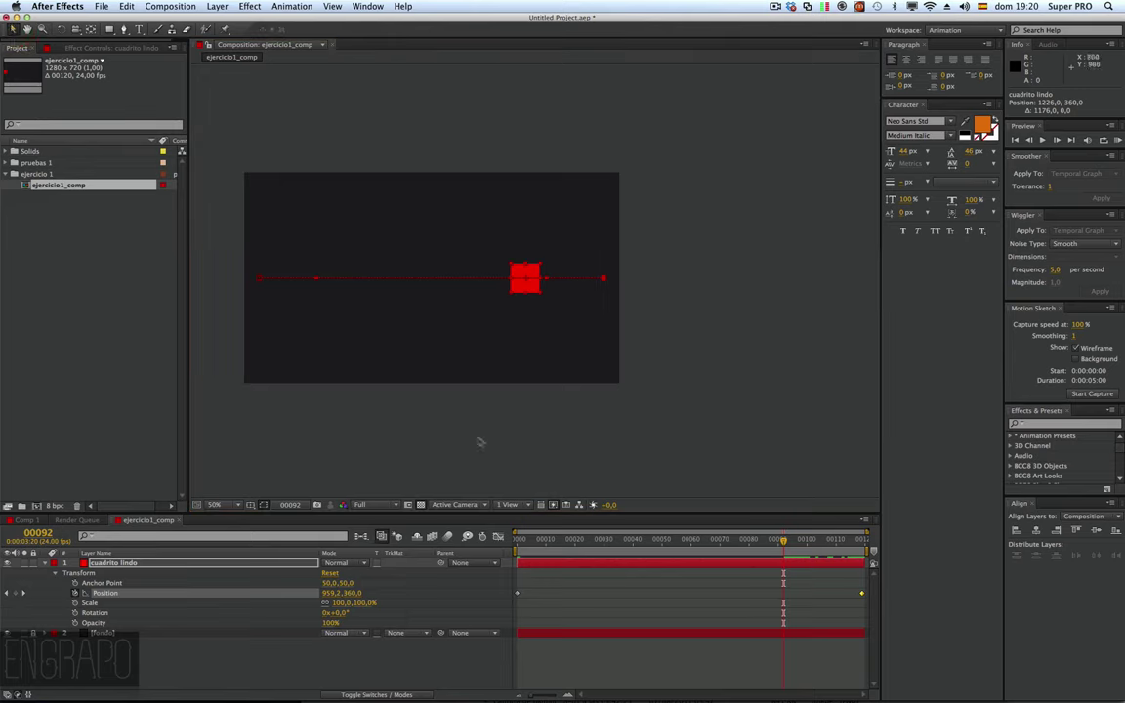
click(532, 543)
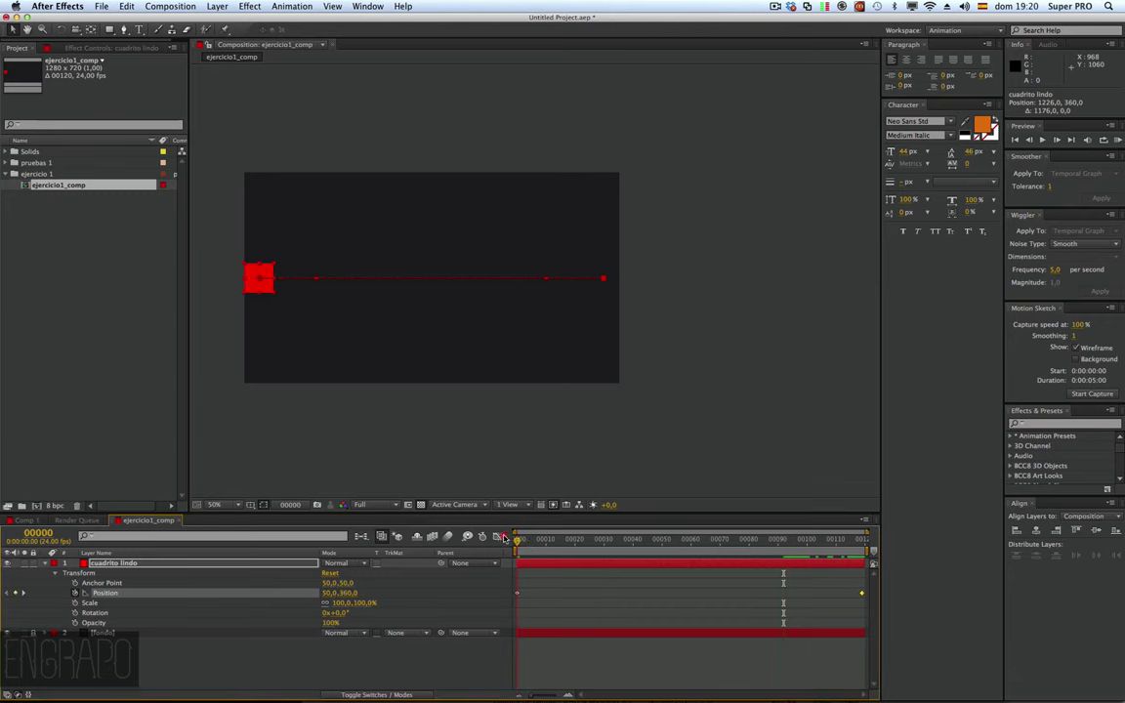
key(space)
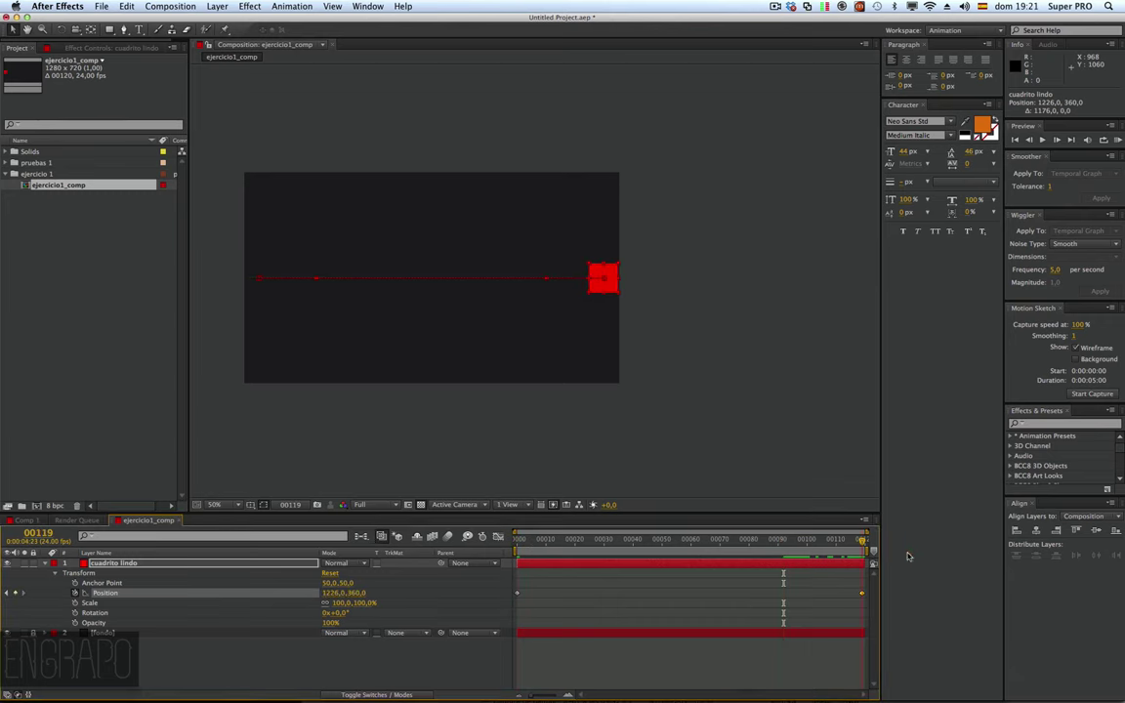
click(917, 547)
mouse_move(519, 540)
mouse_down()
mouse_move(796, 540)
mouse_move(455, 562)
mouse_up()
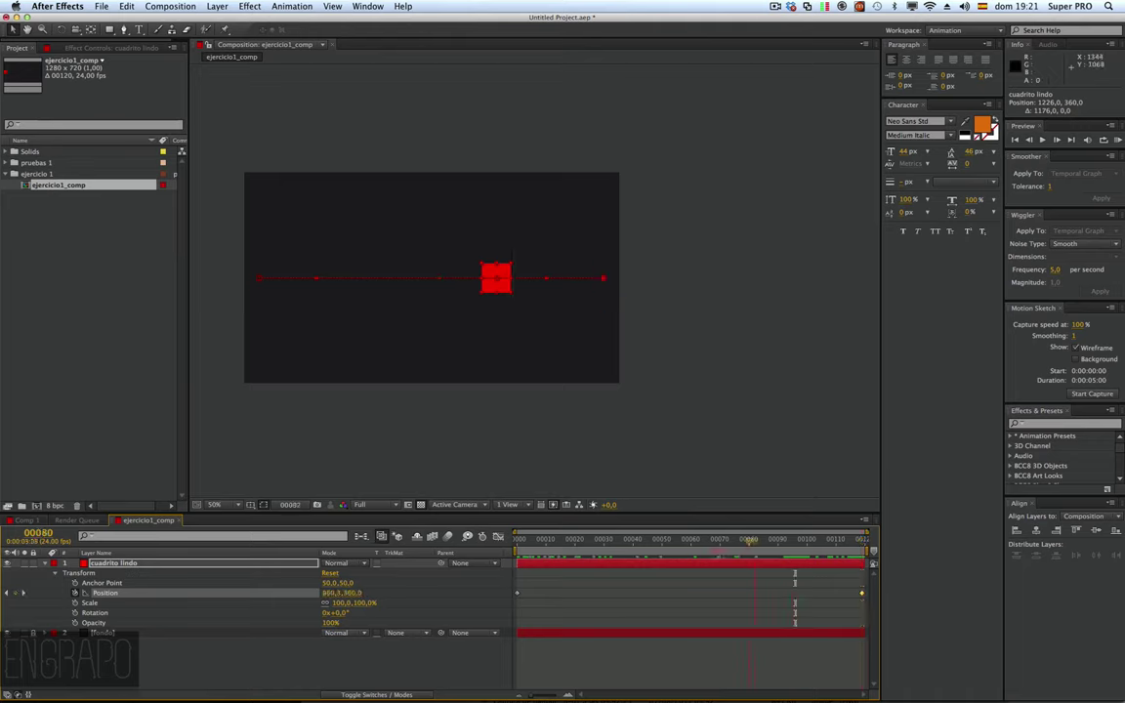
key(space)
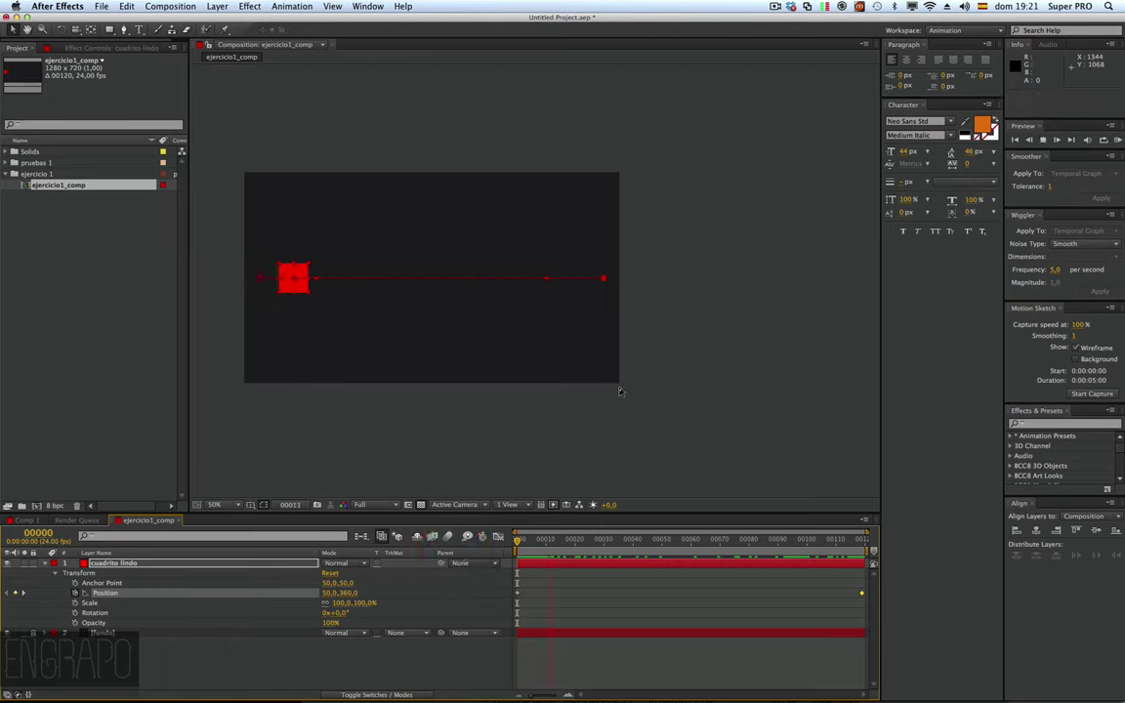
click(604, 420)
click(414, 366)
key(space)
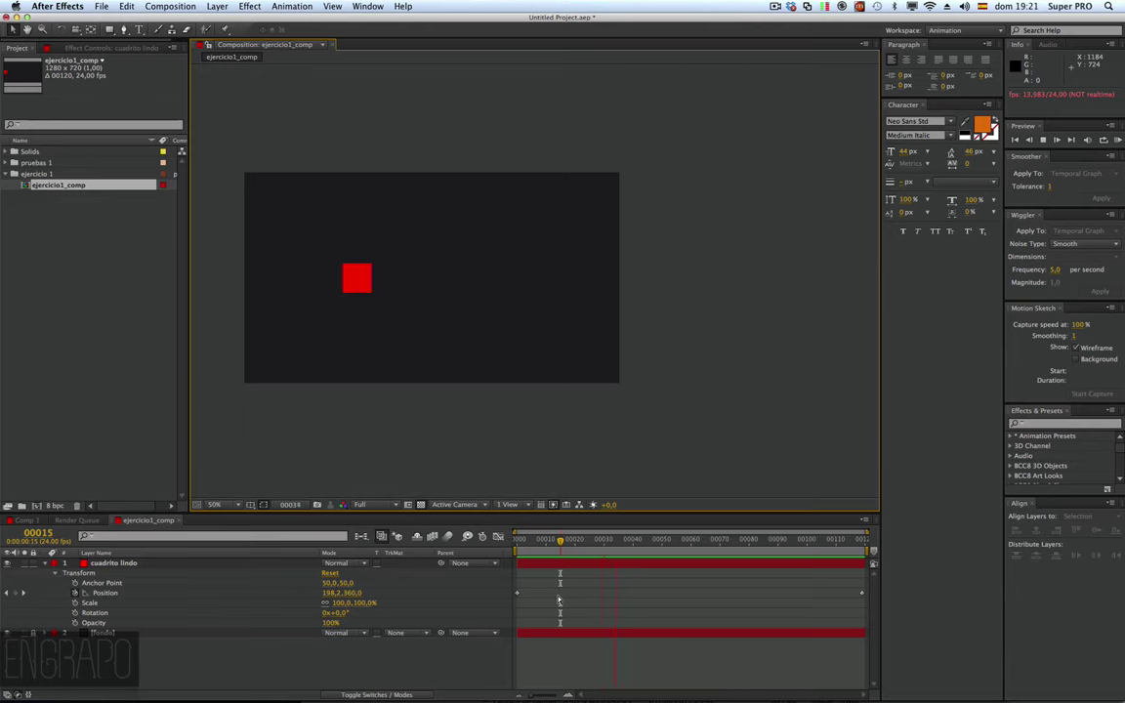
Step: Select the cuadrito lindo layer and jump to its last Position keyframe at frame 119 (1226, 360)
click(113, 564)
scroll(347, 331, up, 4)
scroll(362, 256, up, 2)
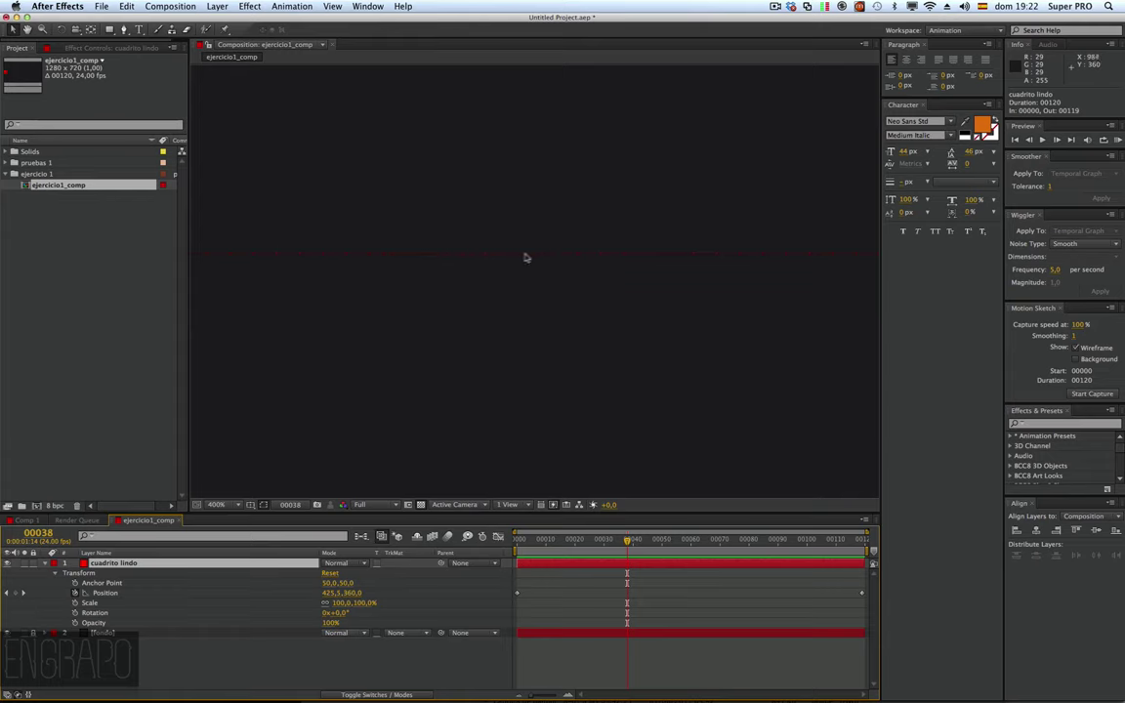
scroll(532, 258, down, 6)
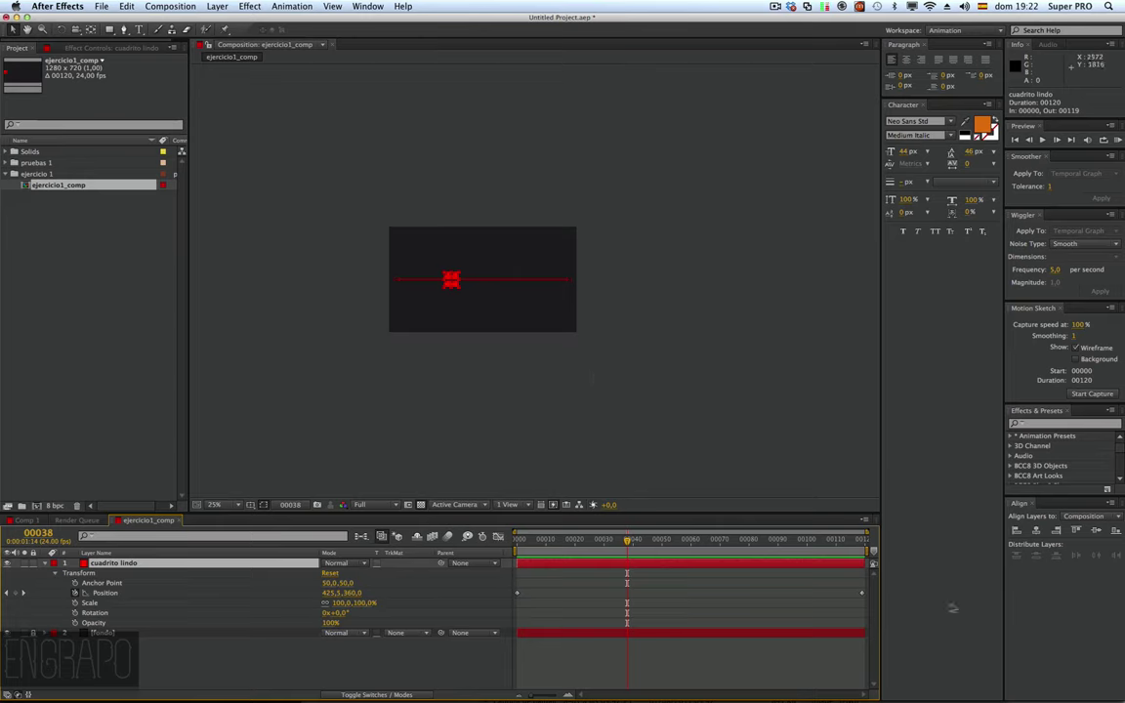
click(861, 593)
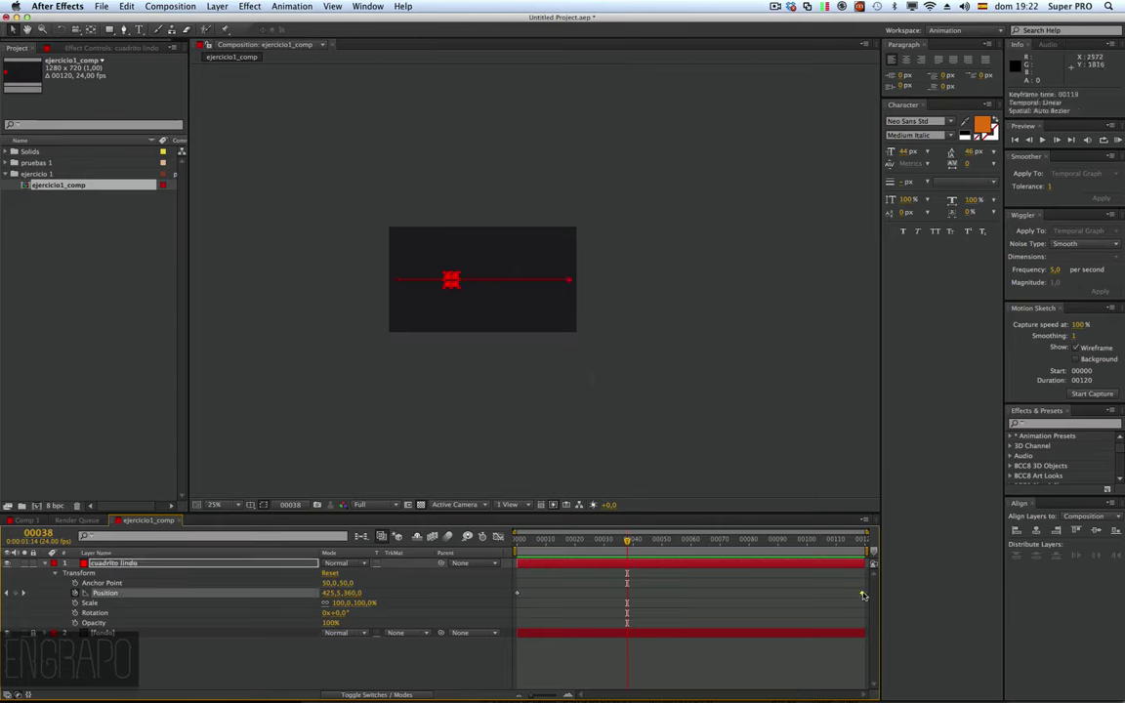
click(860, 538)
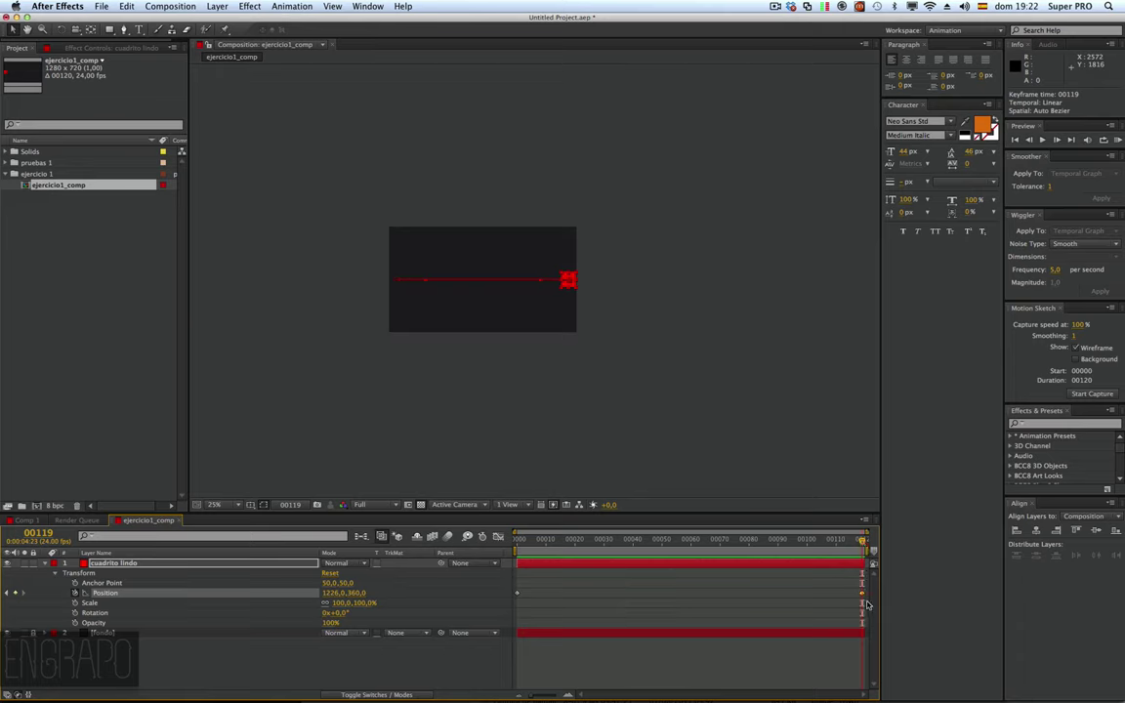
mouse_move(862, 595)
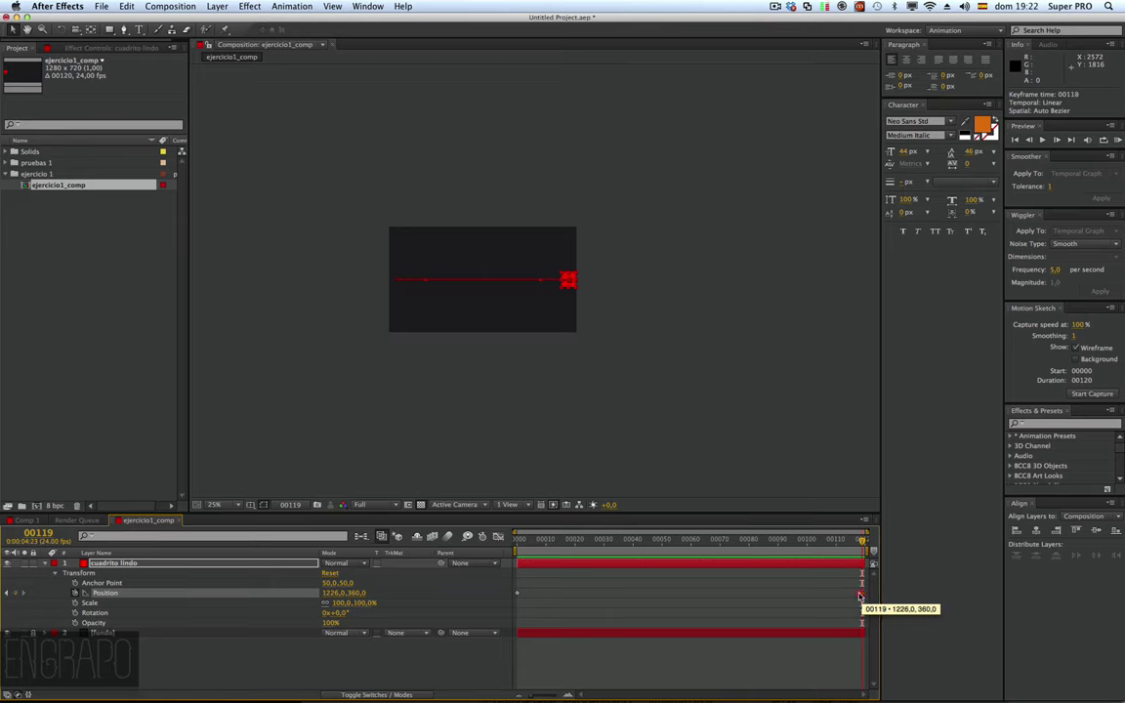
Step: Move the red square's middle Position keyframe earlier to frame 60 and RAM preview the new timing
drag(789, 586, 695, 555)
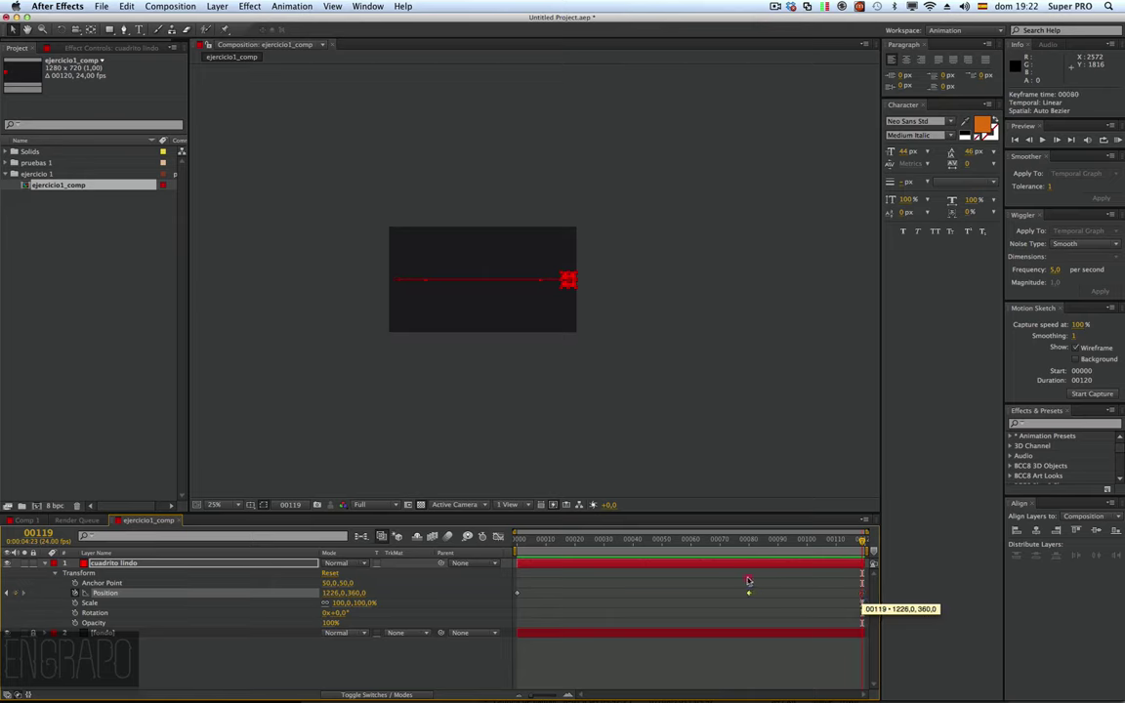
click(690, 541)
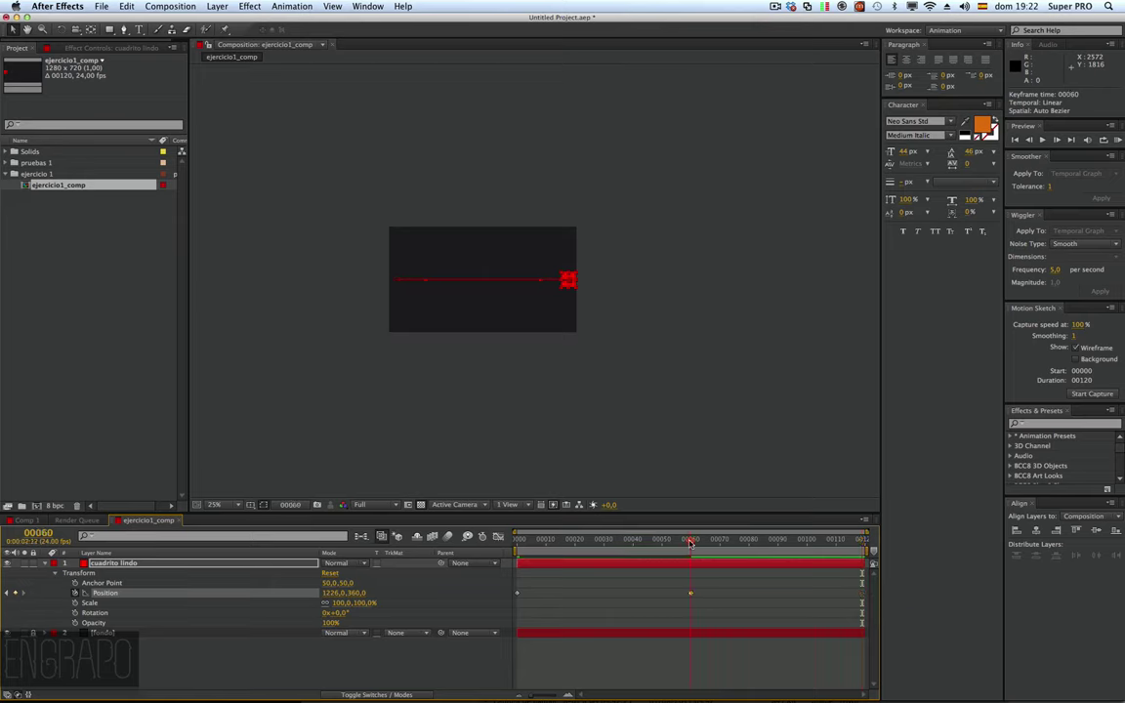
drag(690, 542, 467, 502)
key(KP_0)
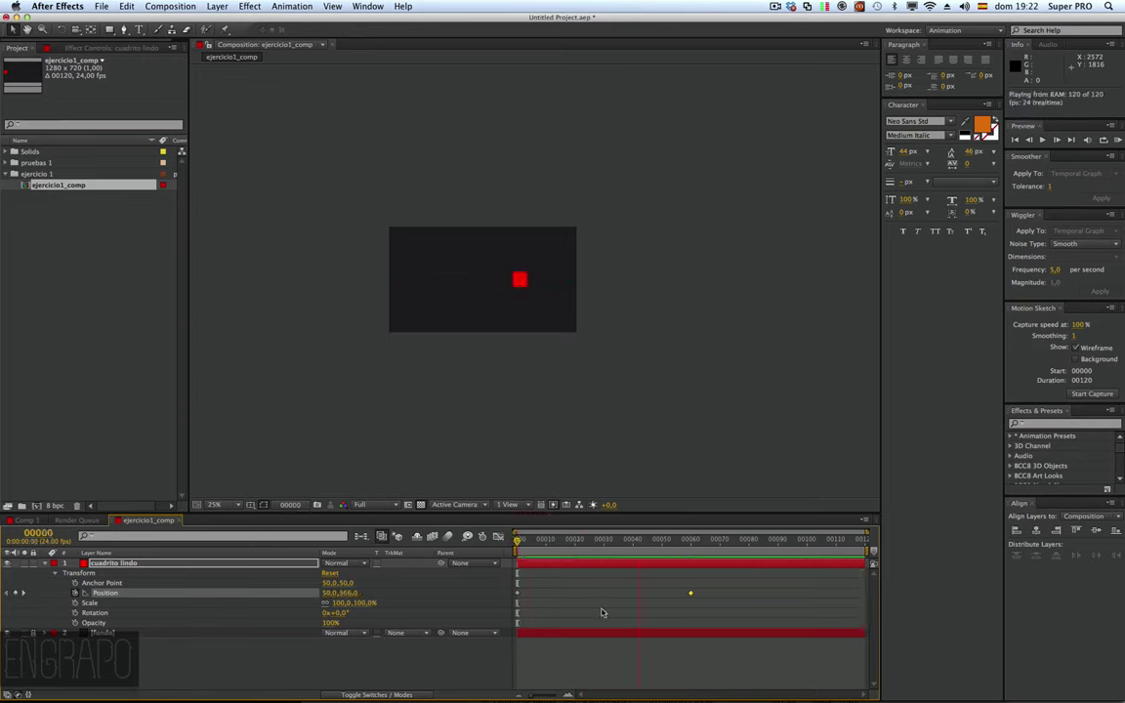
key(space)
Step: Duplicate the cuadrito lindo layer from the Edit menu
click(164, 651)
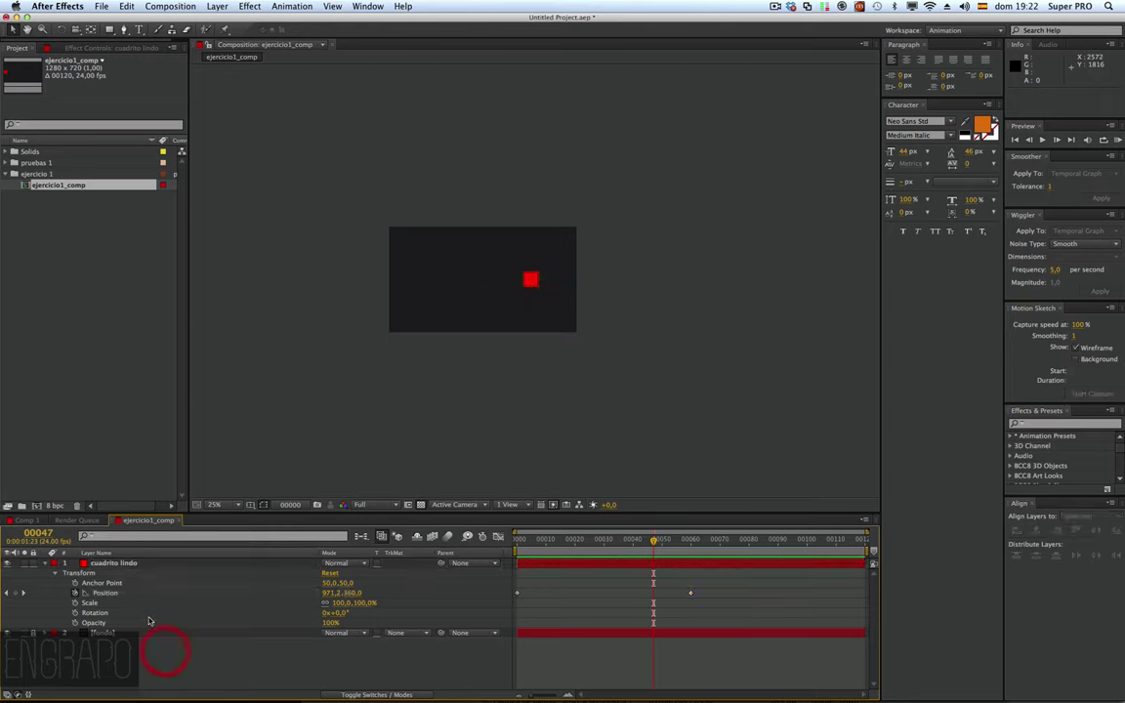
click(113, 563)
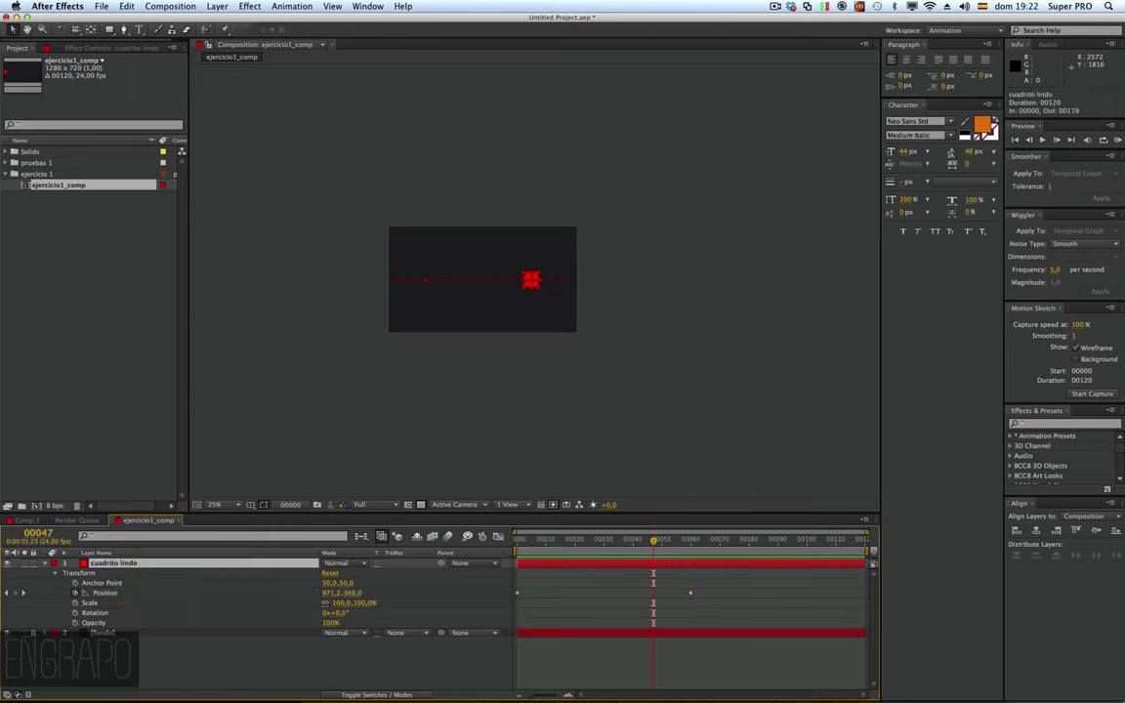
click(127, 6)
click(154, 124)
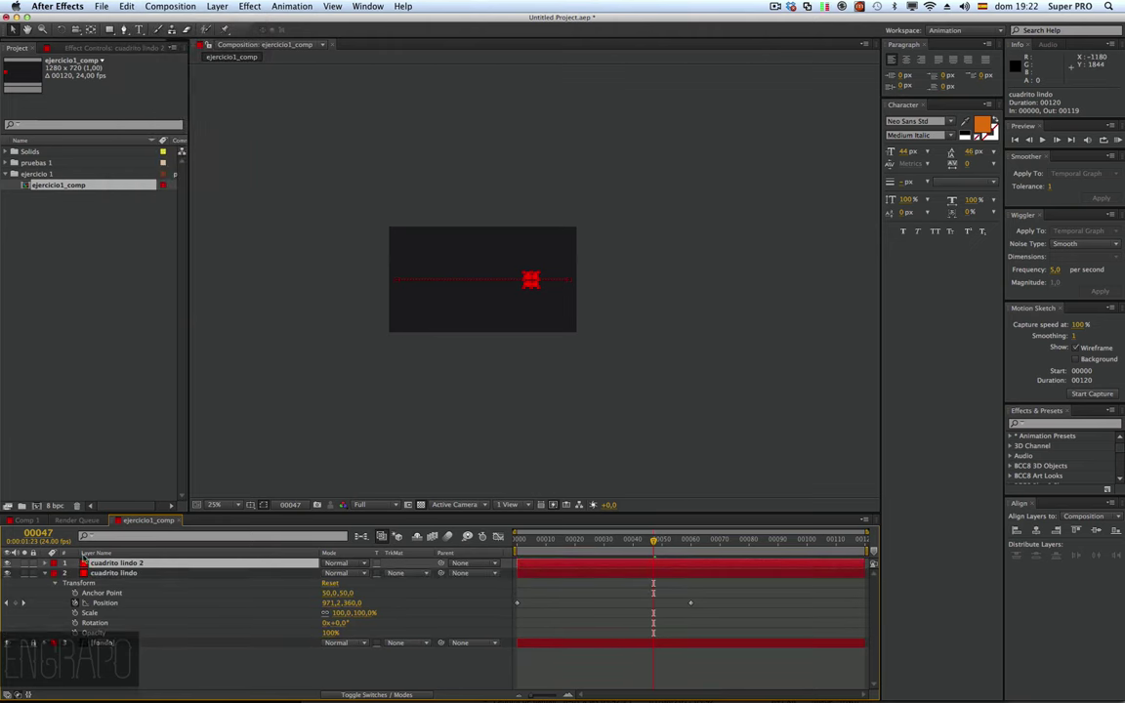
Step: Open cuadrito lindo 2 and the original cuadrito lindo in Layer viewers, closing each afterwards
double_click(86, 565)
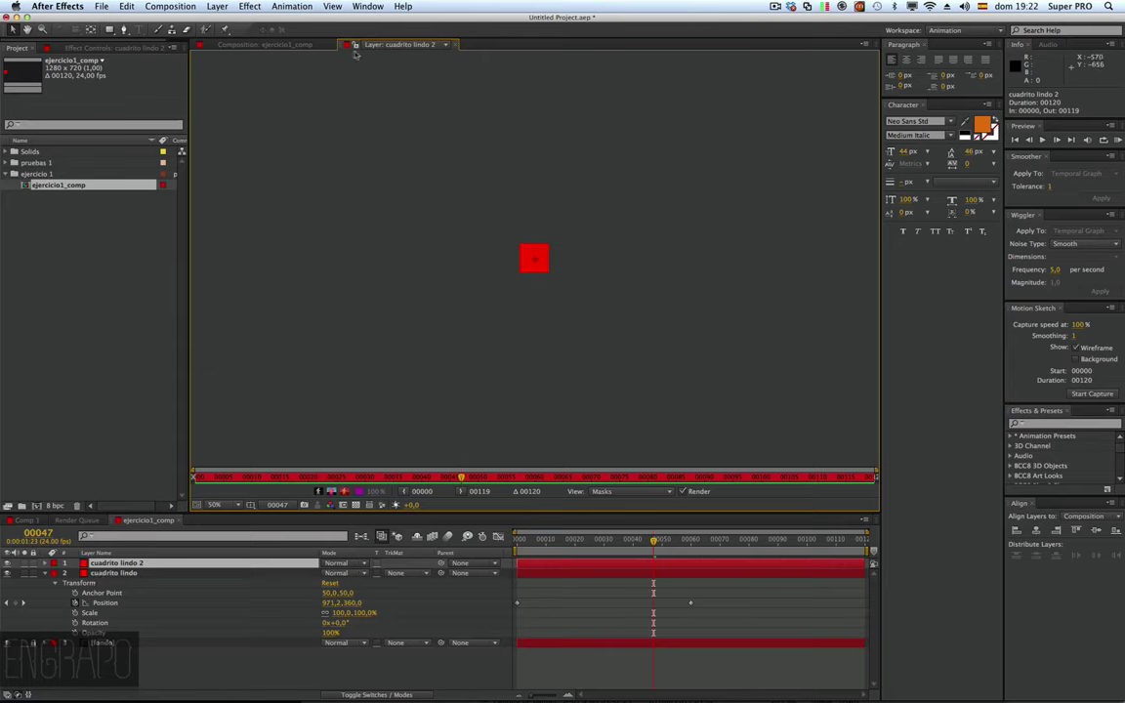
click(400, 45)
click(401, 46)
click(455, 45)
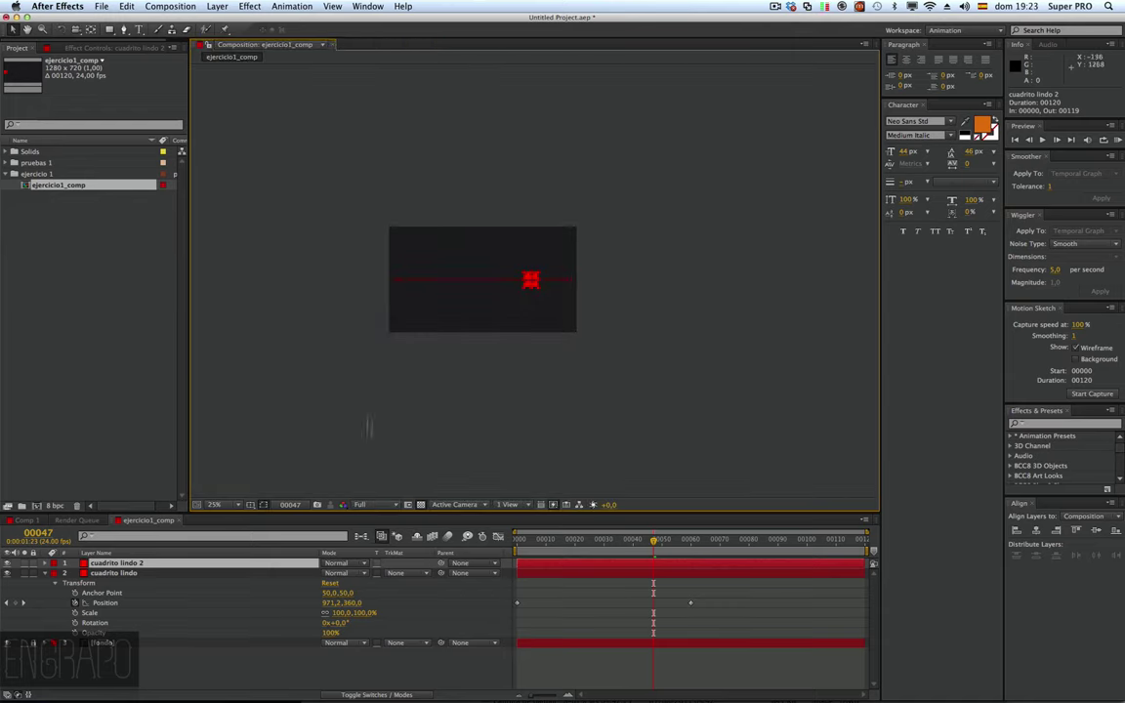
double_click(115, 573)
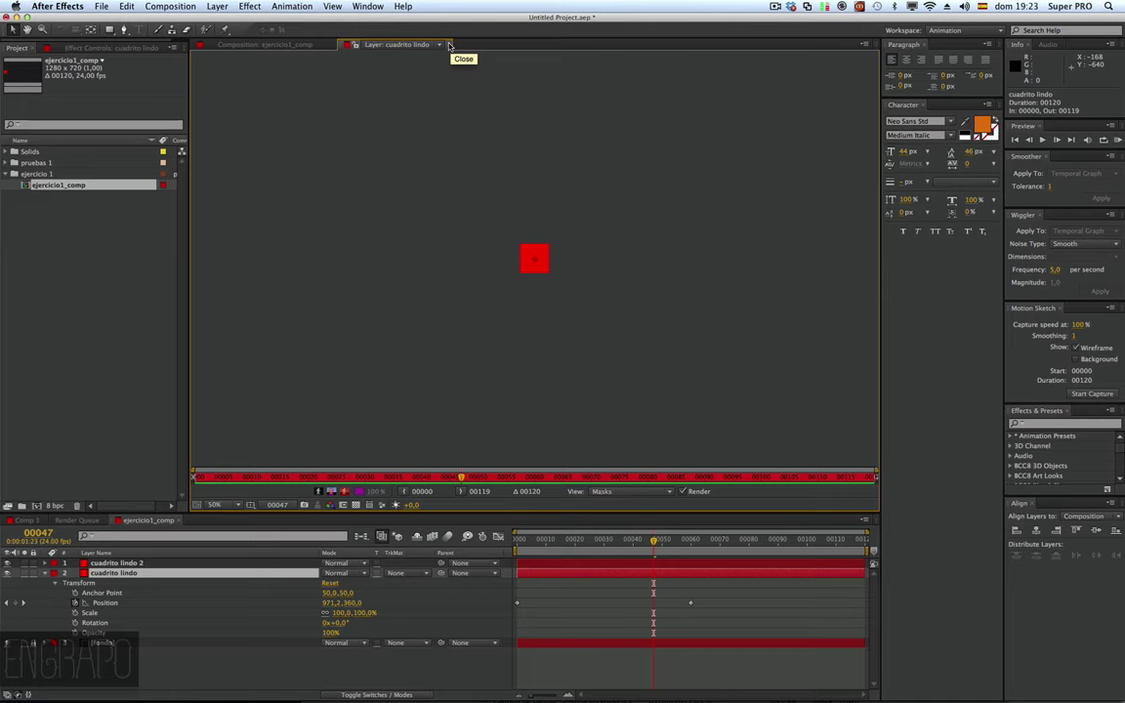
click(449, 44)
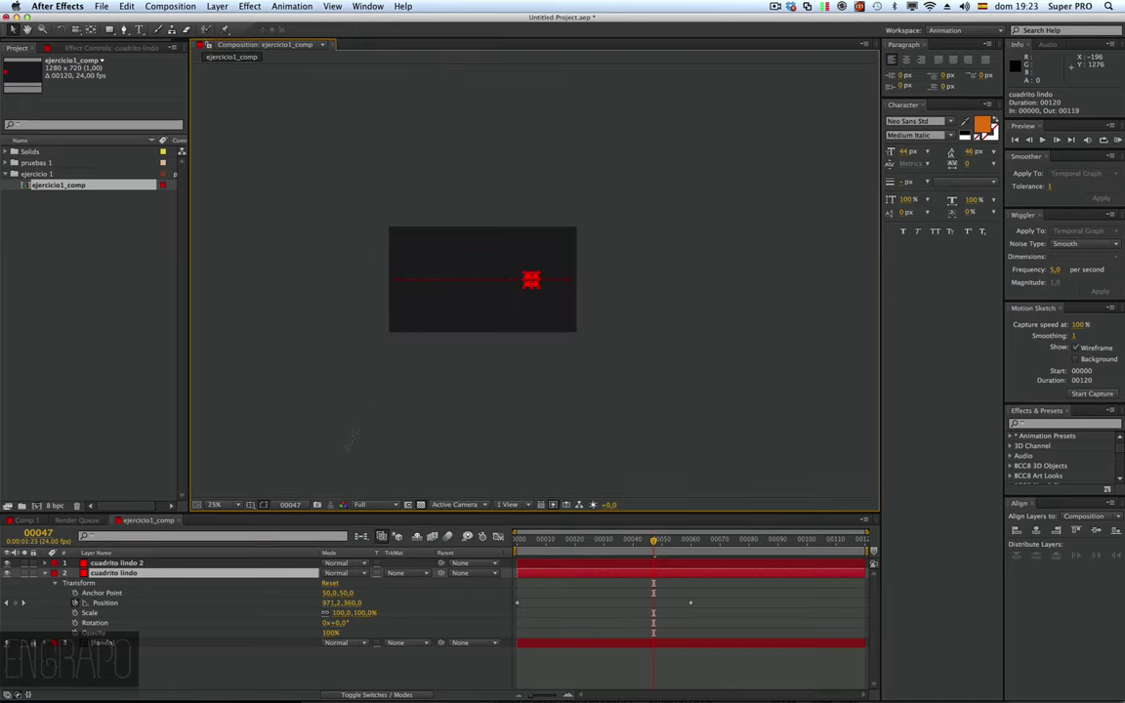
Step: Recolour the cuadrito lindo 2 solid to orange (F9A400) through Solid Settings
click(105, 563)
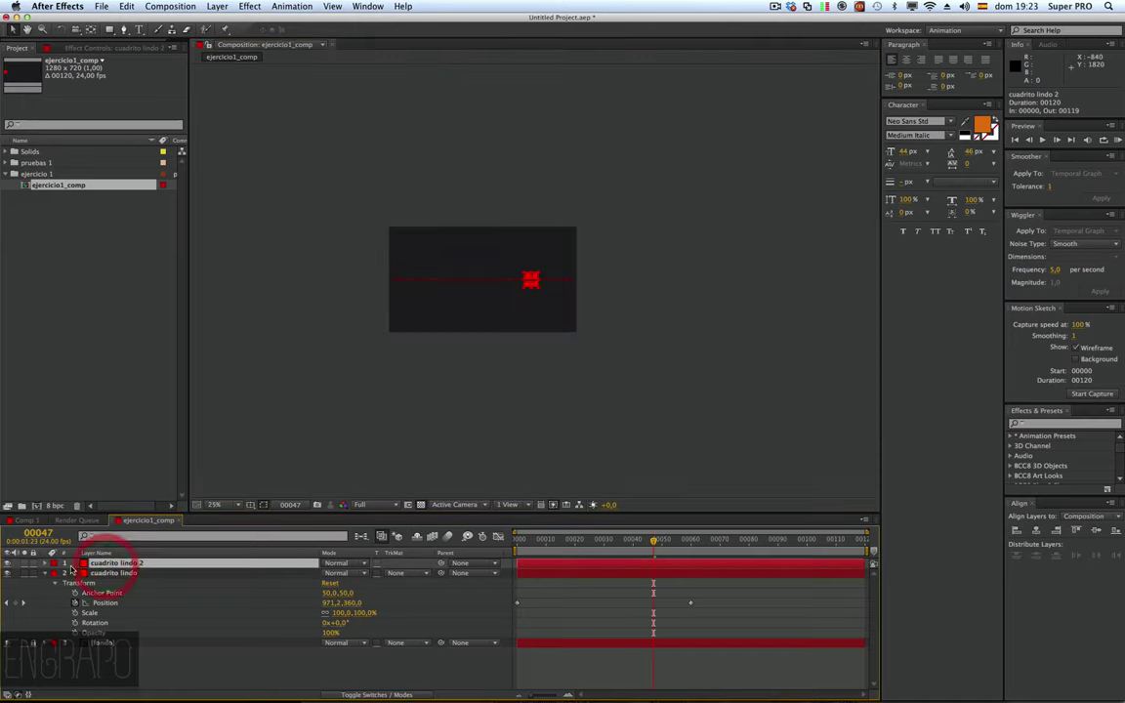
click(238, 7)
mouse_move(224, 5)
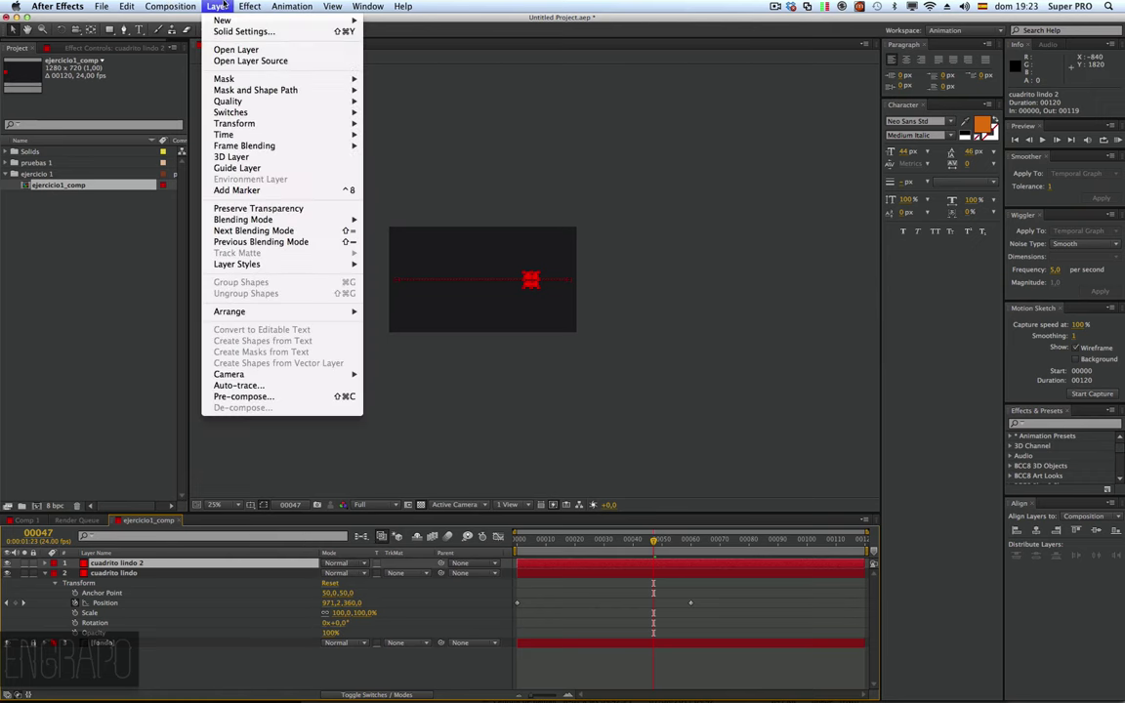
click(226, 30)
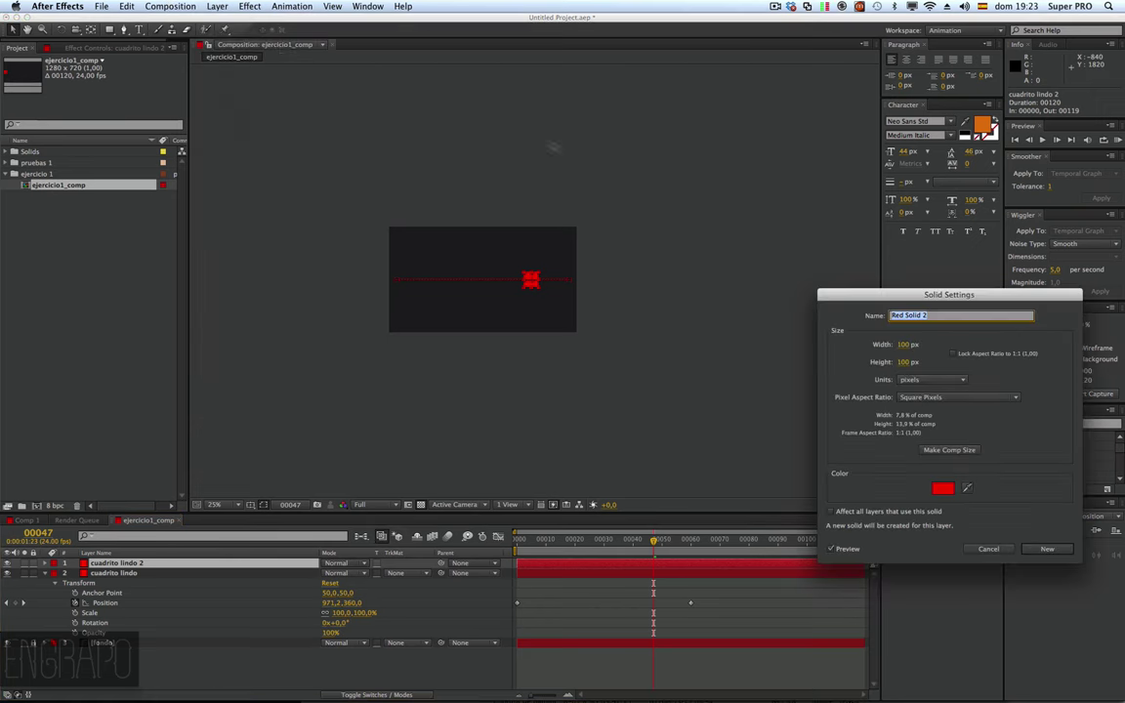
drag(900, 300, 797, 217)
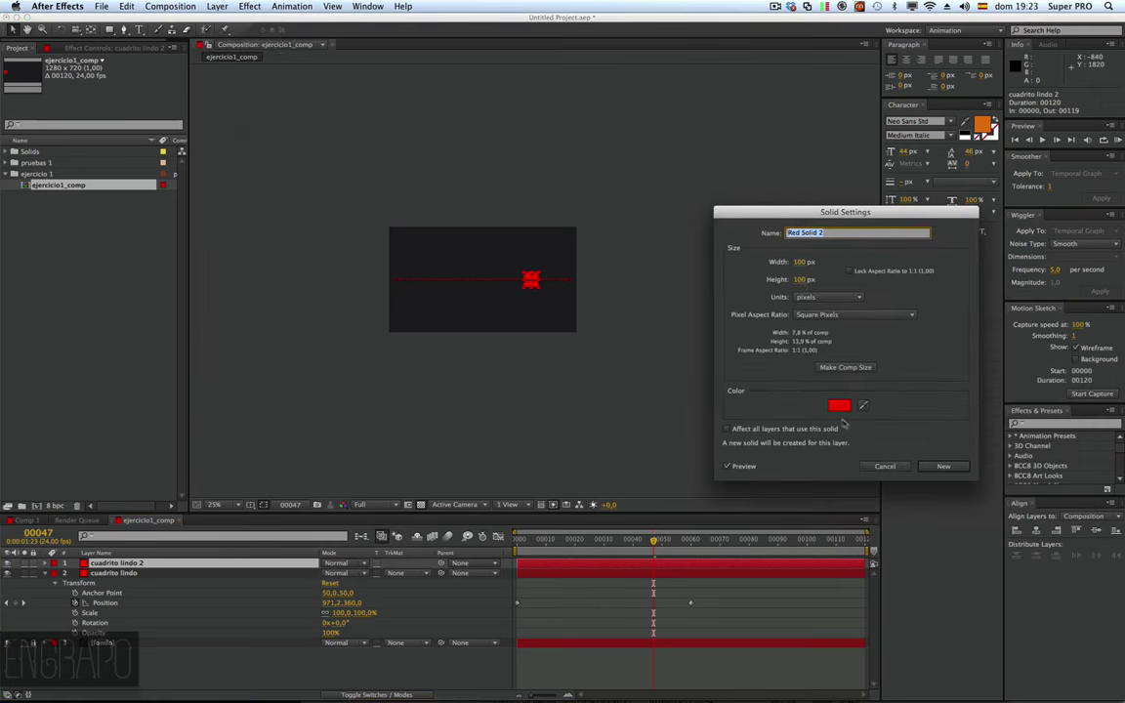
click(832, 404)
click(870, 613)
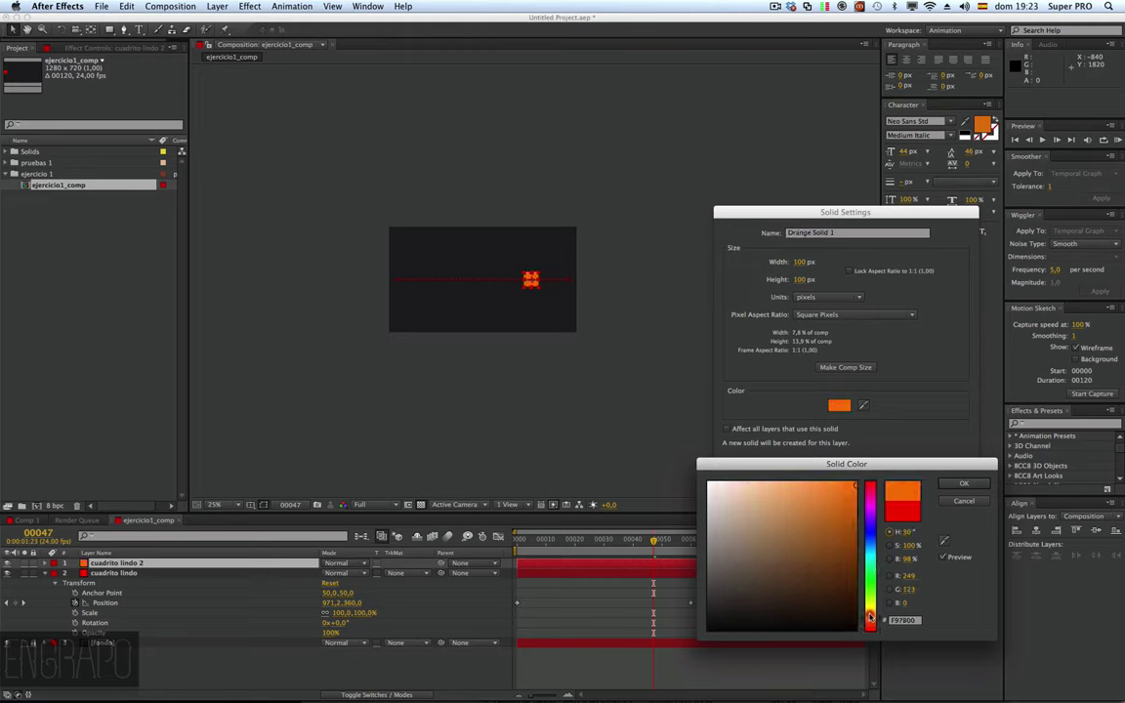
click(964, 485)
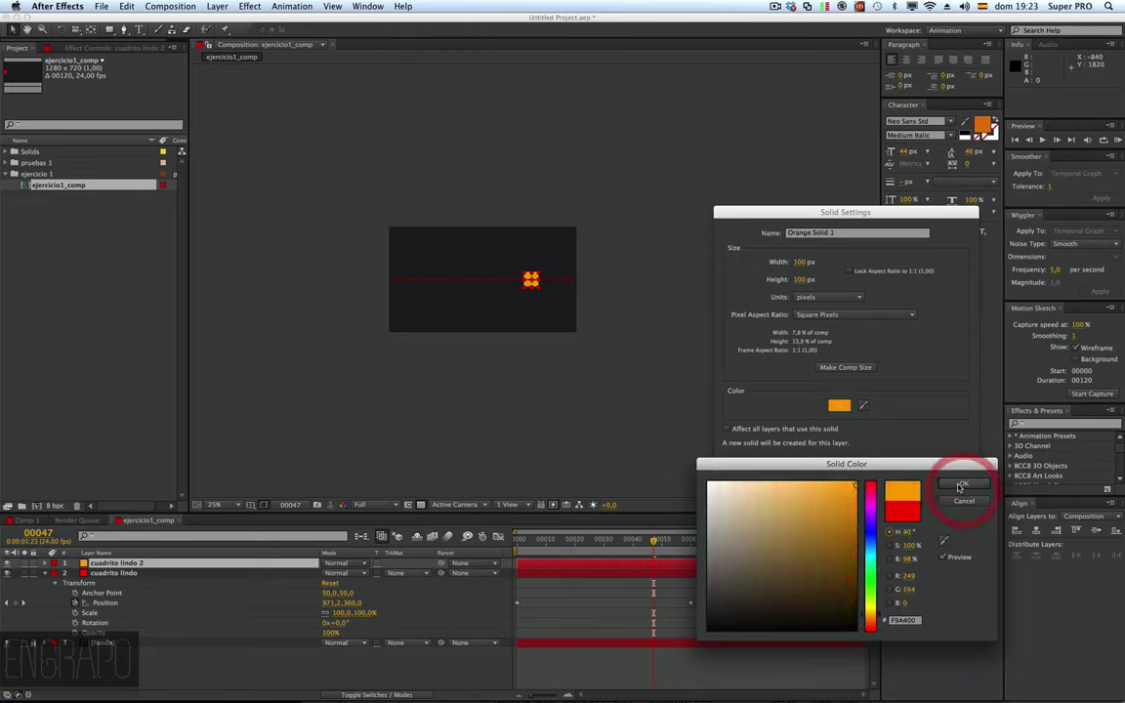
click(943, 465)
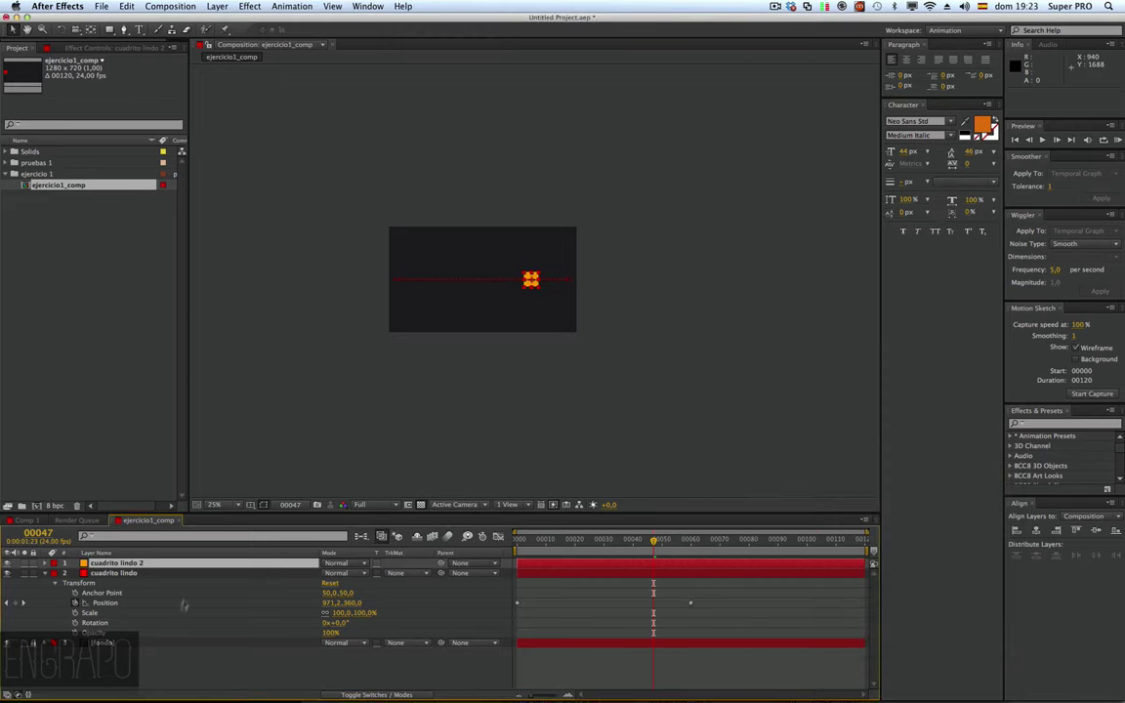
click(131, 563)
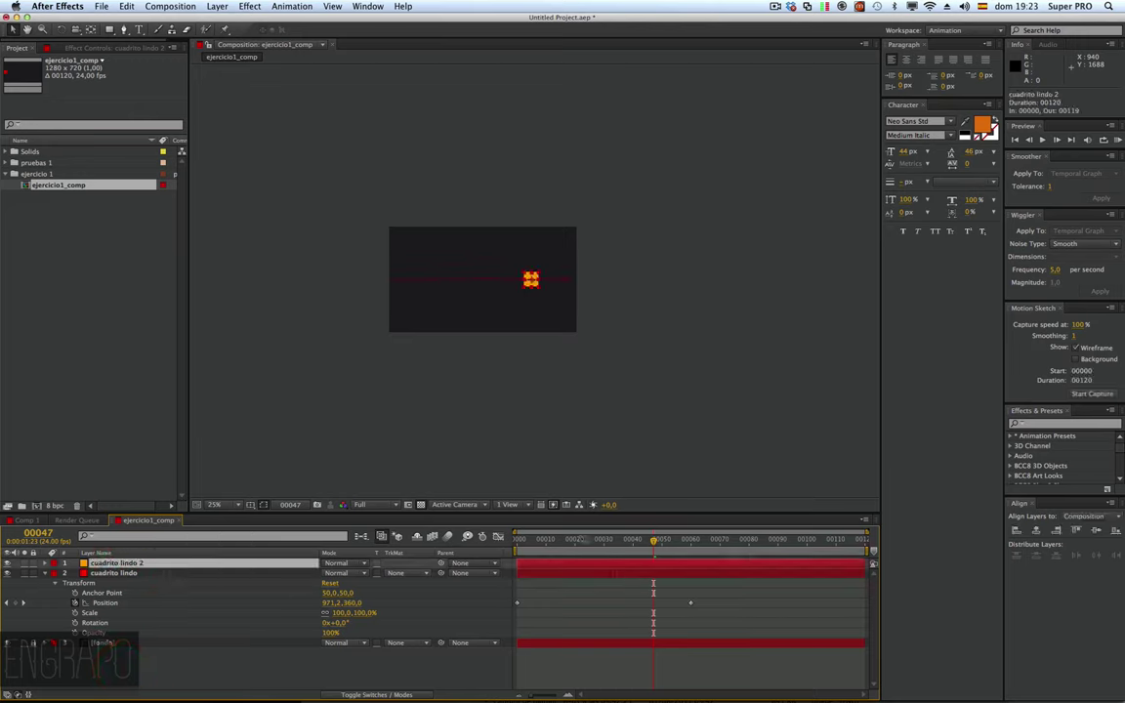
Step: Preview the animation starting from frame 34
drag(654, 540, 617, 550)
key(space)
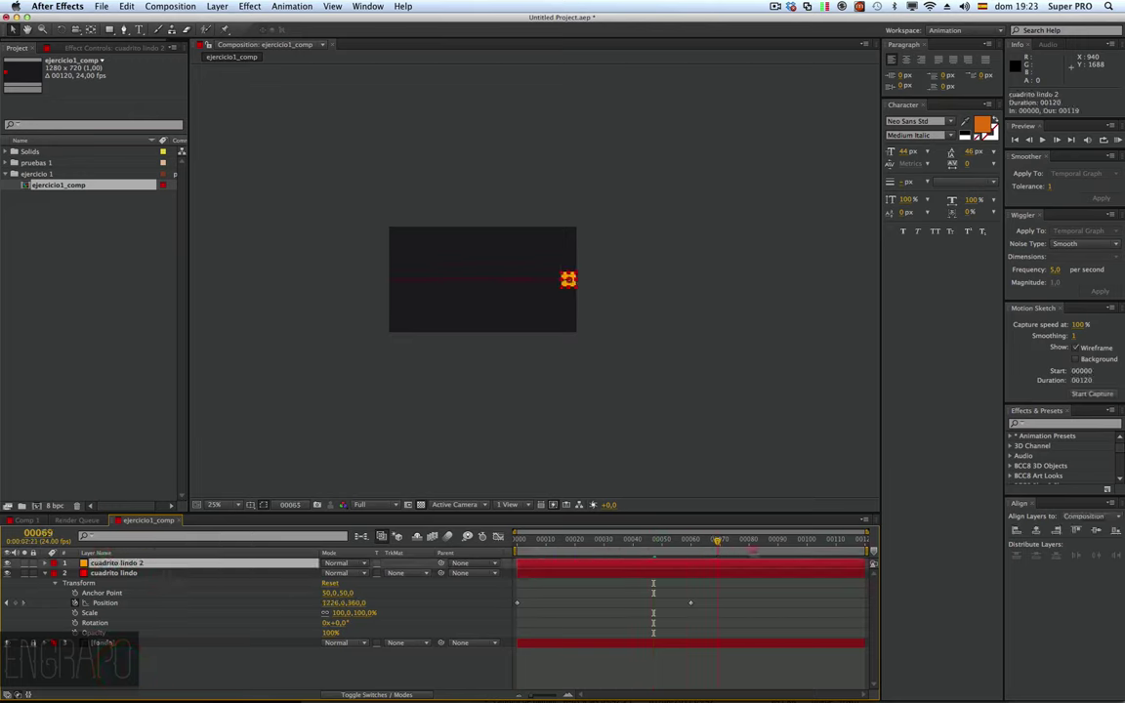
click(467, 543)
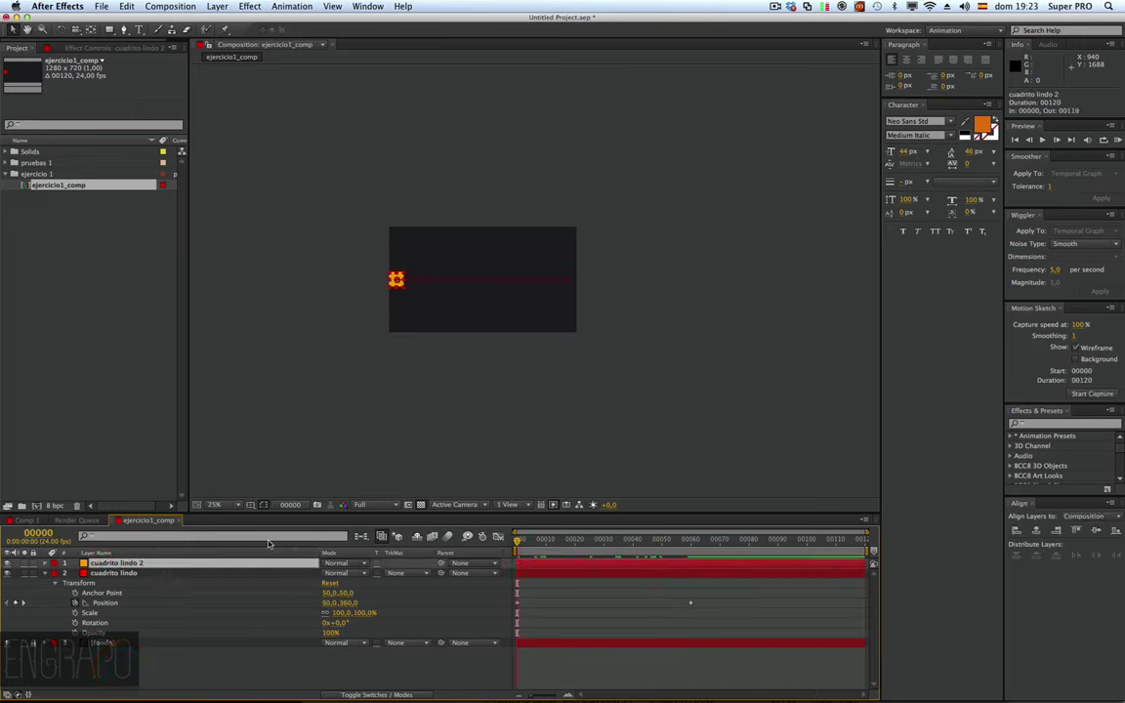
Step: Cycle the orange square's Rotation, Opacity, Scale and Anchor Point, end on Position, and zoom to 50%
key(p)
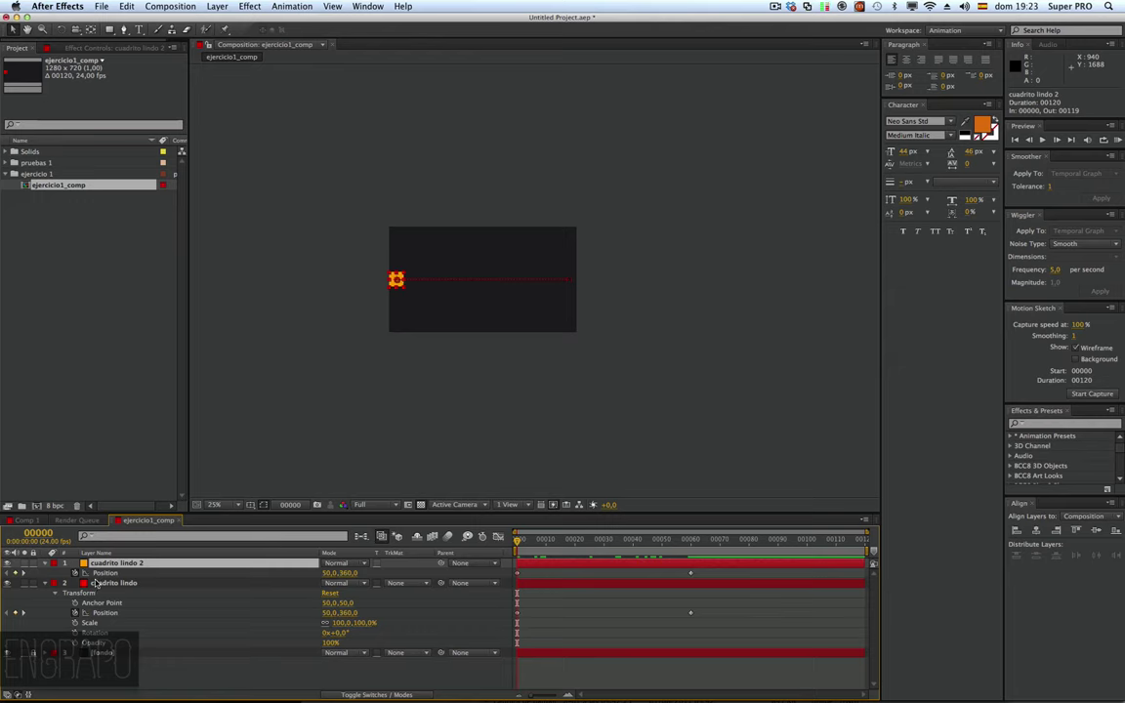
key(p)
key(r)
key(t)
key(s)
key(a)
key(p)
key(period)
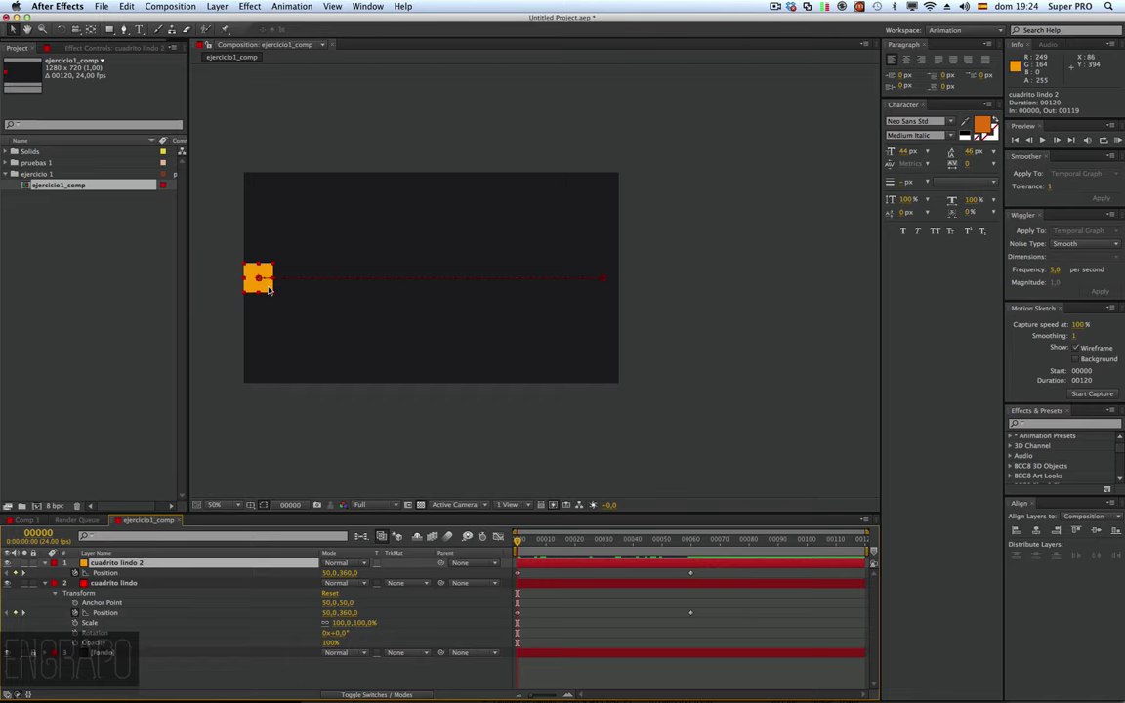
Step: Try raising the orange square with a mid-path keyframe, then undo those changes
drag(269, 288, 269, 252)
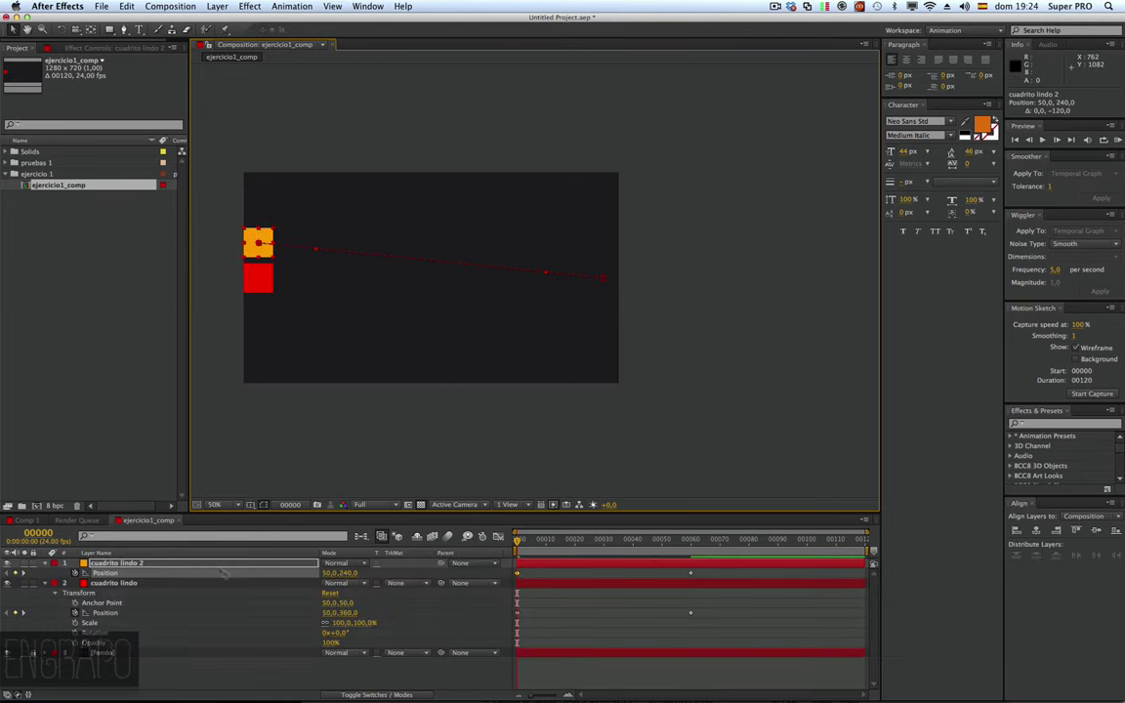
click(139, 563)
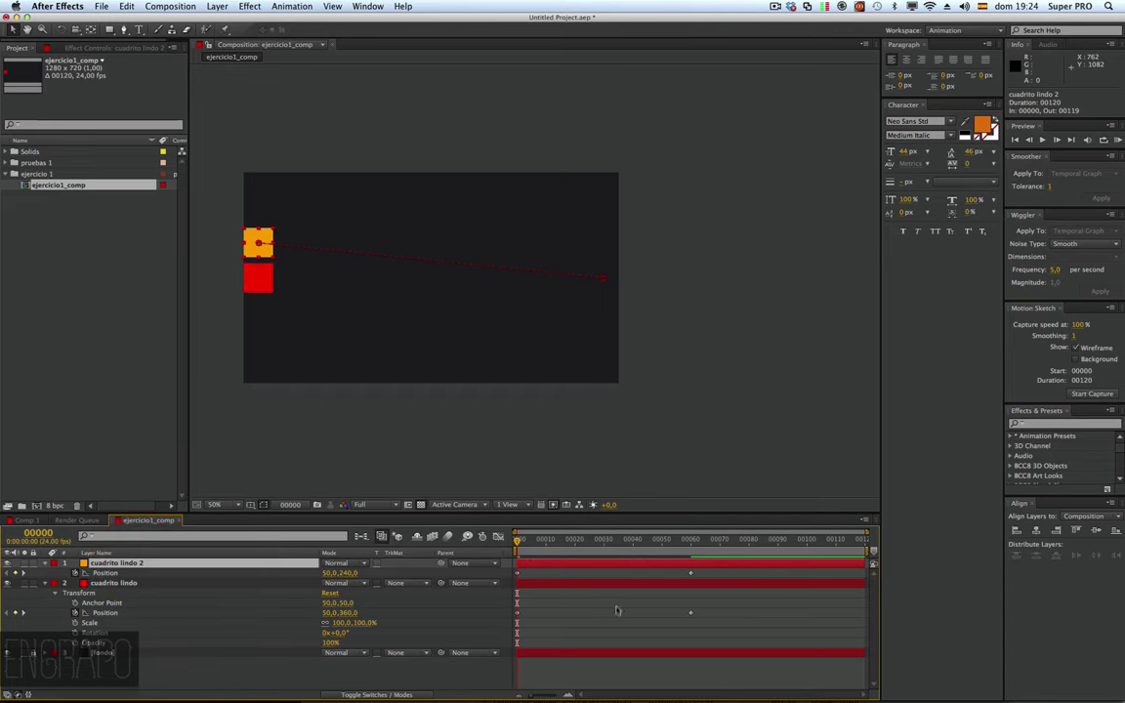
click(518, 574)
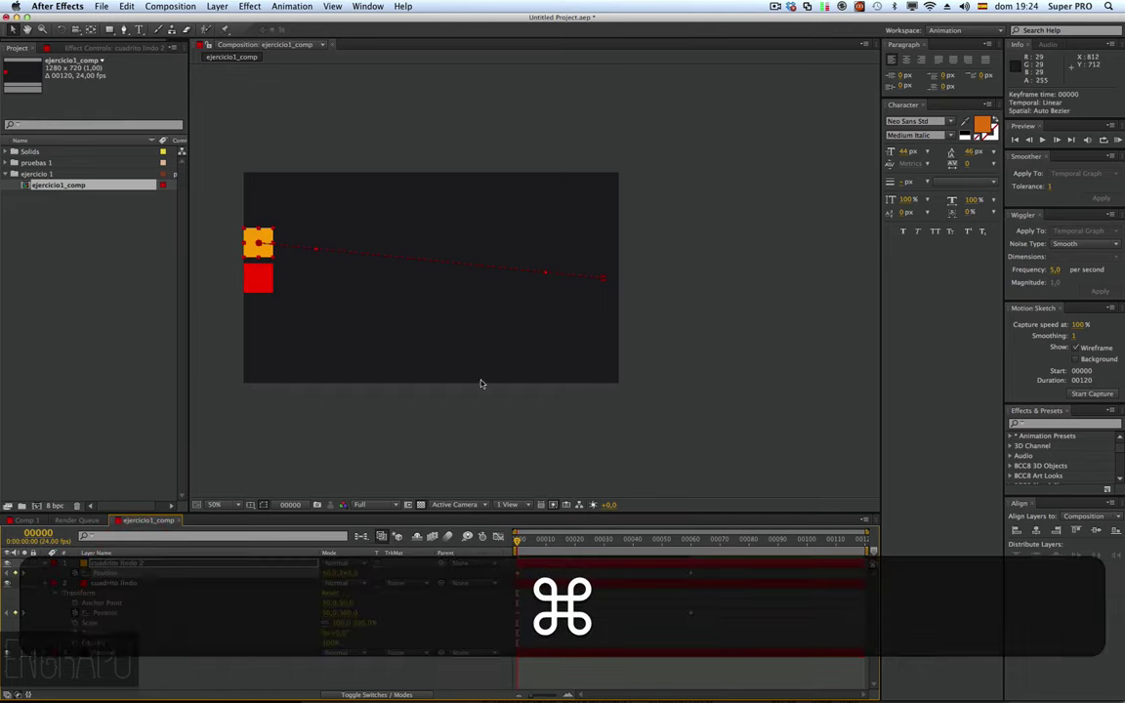
key(super+z)
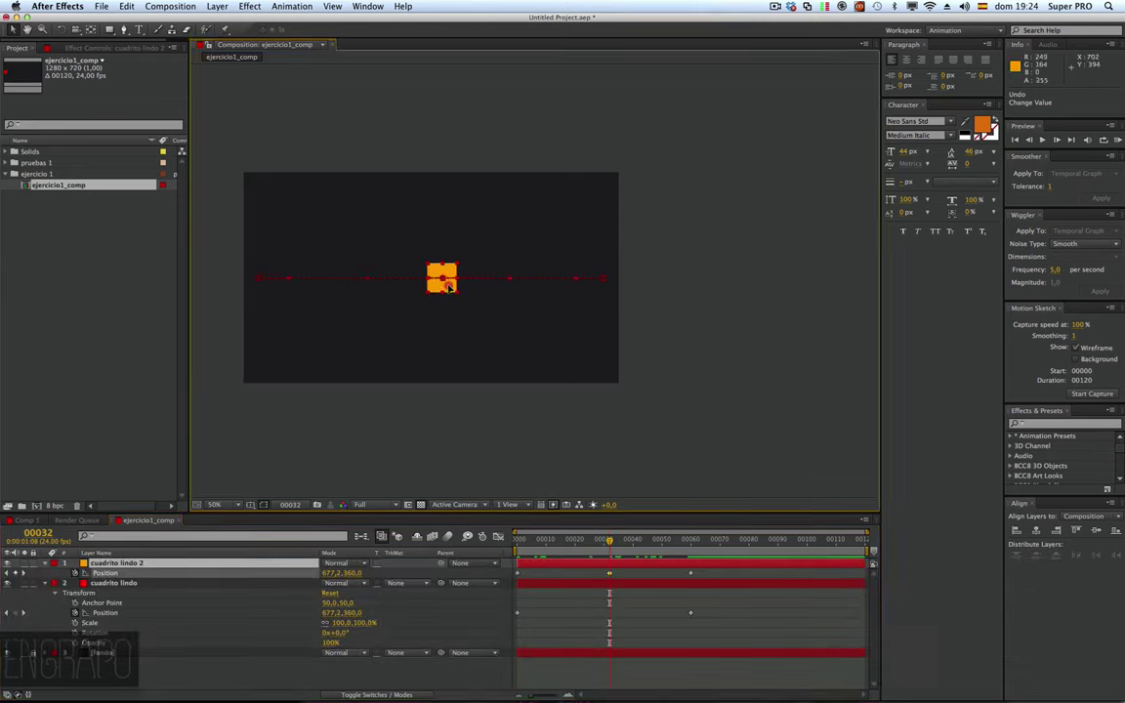
drag(447, 289, 444, 247)
key(Return)
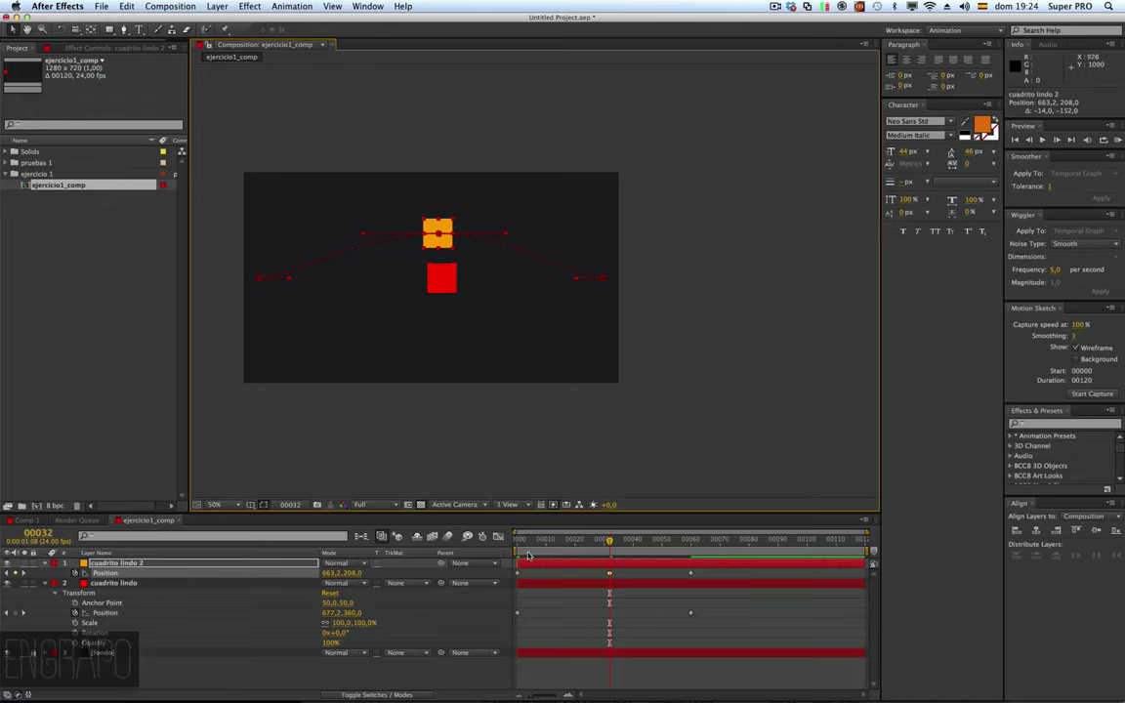
mouse_move(526, 551)
mouse_down()
mouse_move(650, 552)
mouse_move(455, 554)
mouse_up()
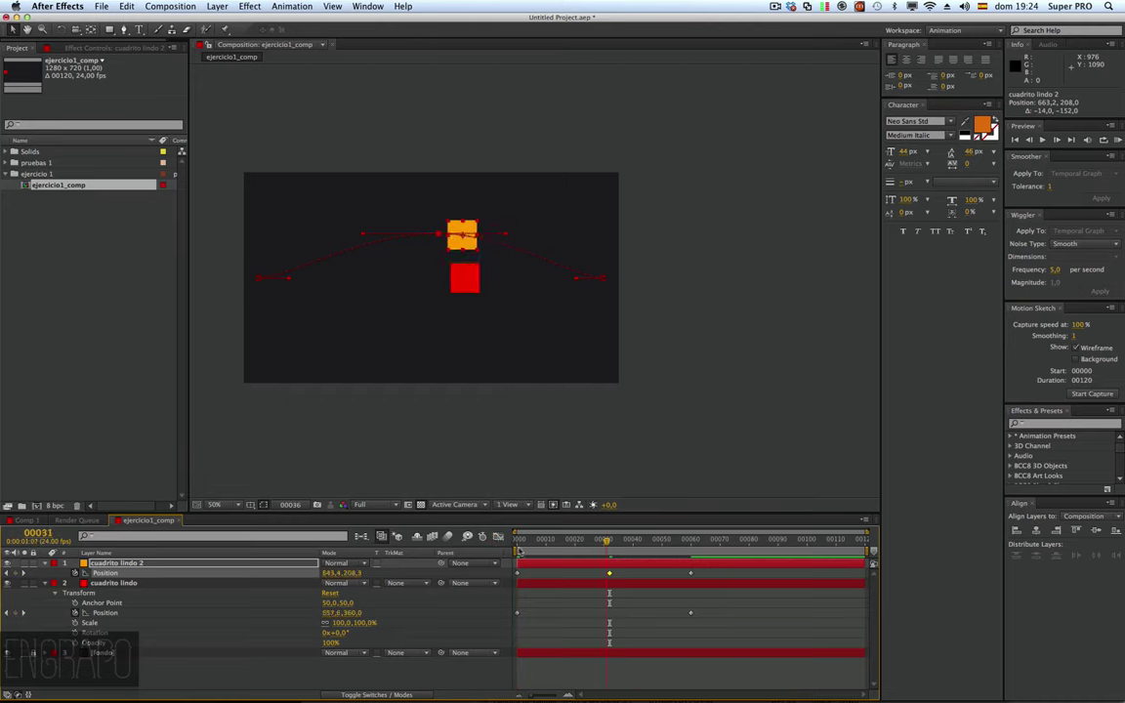
key(super+z)
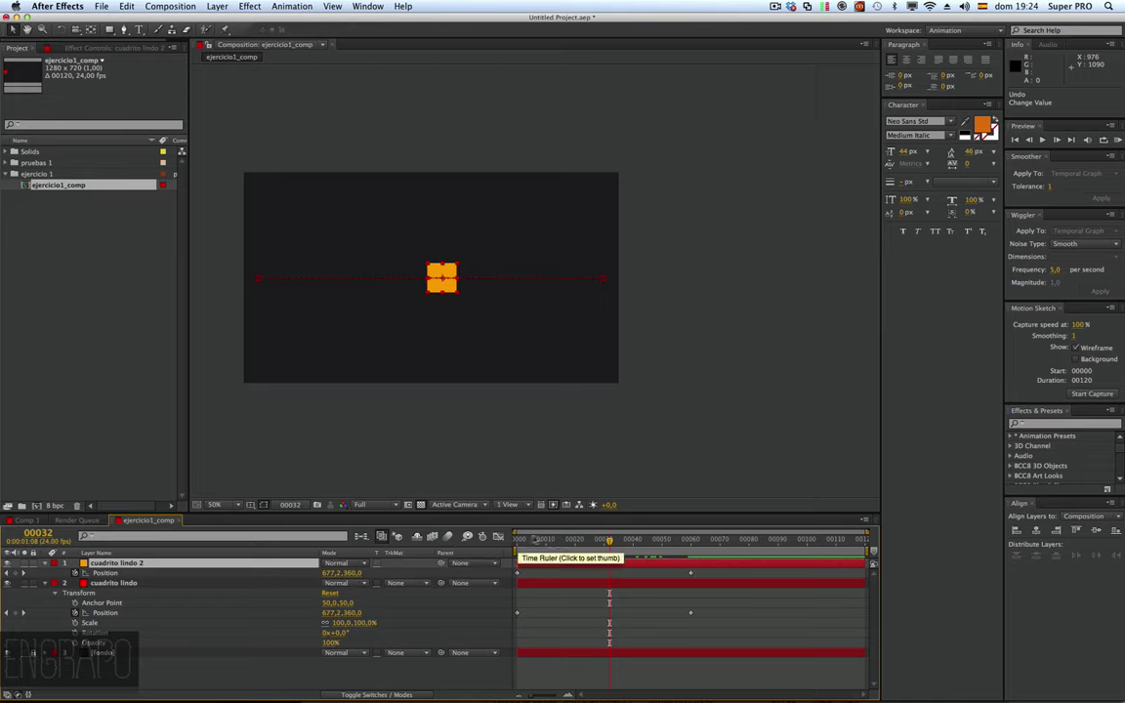
Step: Select all the orange square's Position keyframes and shift its whole path up to y 238,0
click(515, 539)
click(516, 576)
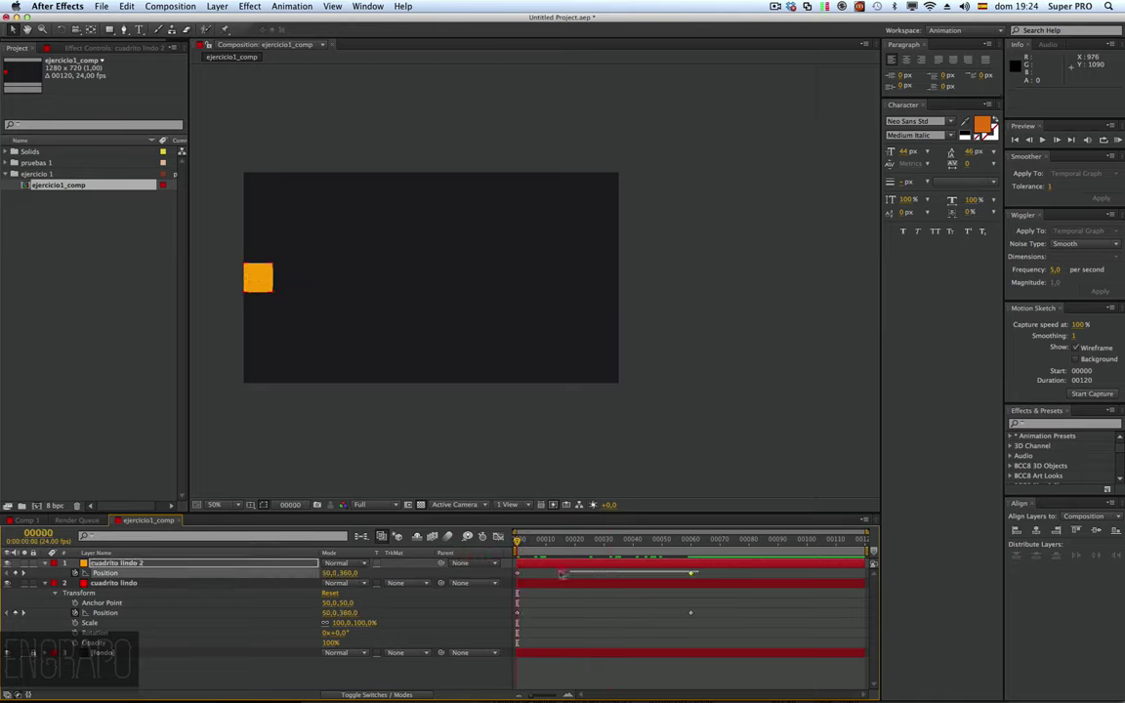
click(514, 578)
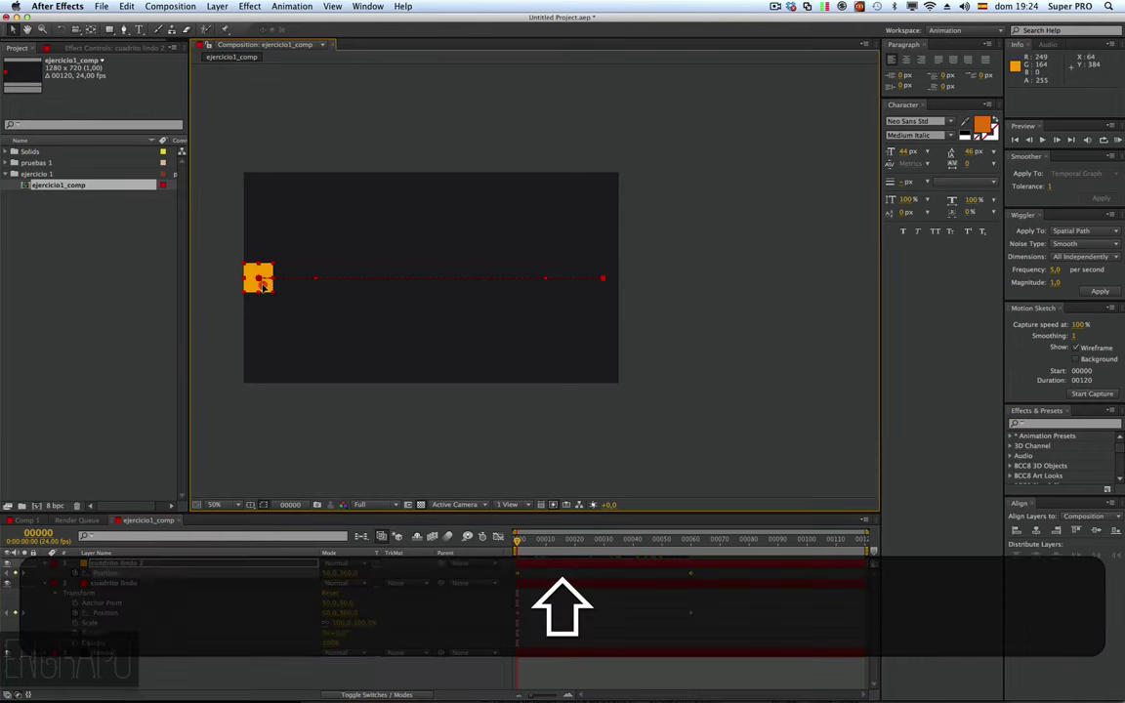
mouse_move(262, 287)
mouse_down()
mouse_move(263, 250)
mouse_move(294, 237)
mouse_up()
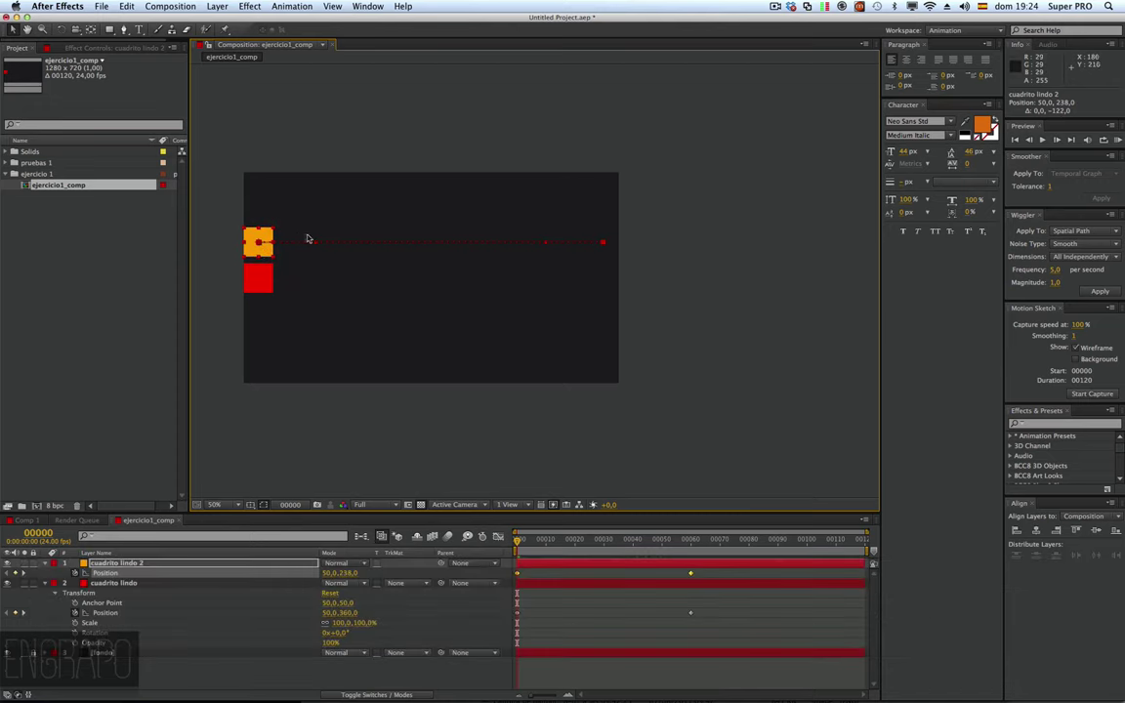
click(313, 183)
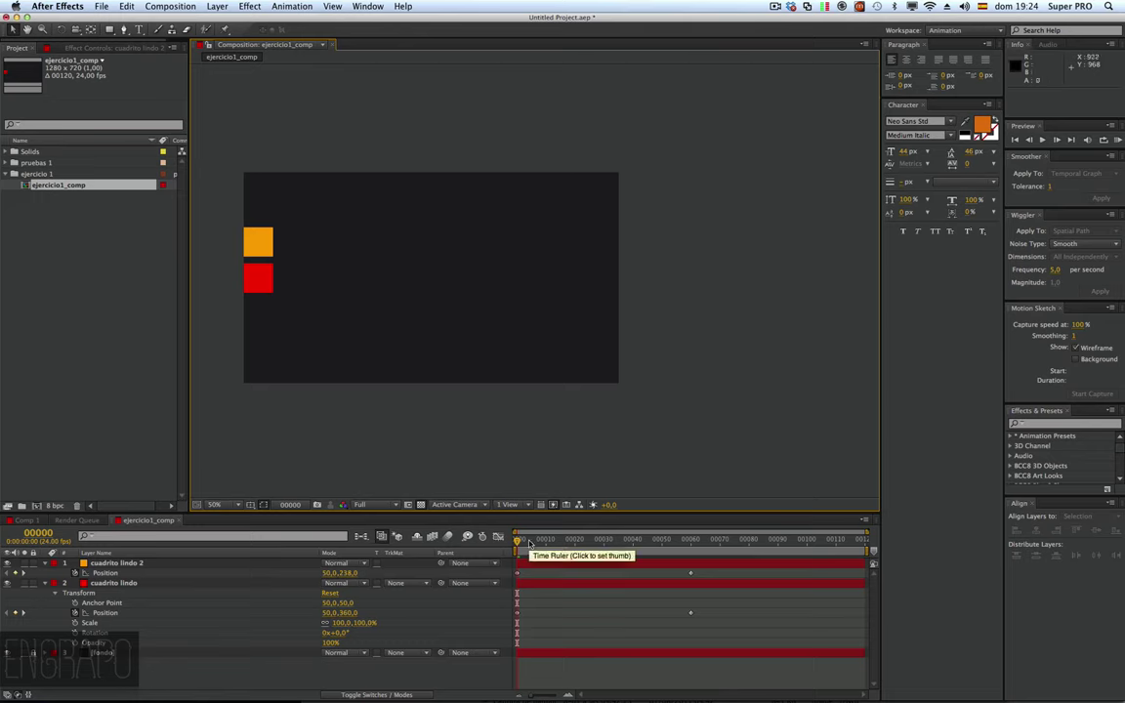
key(space)
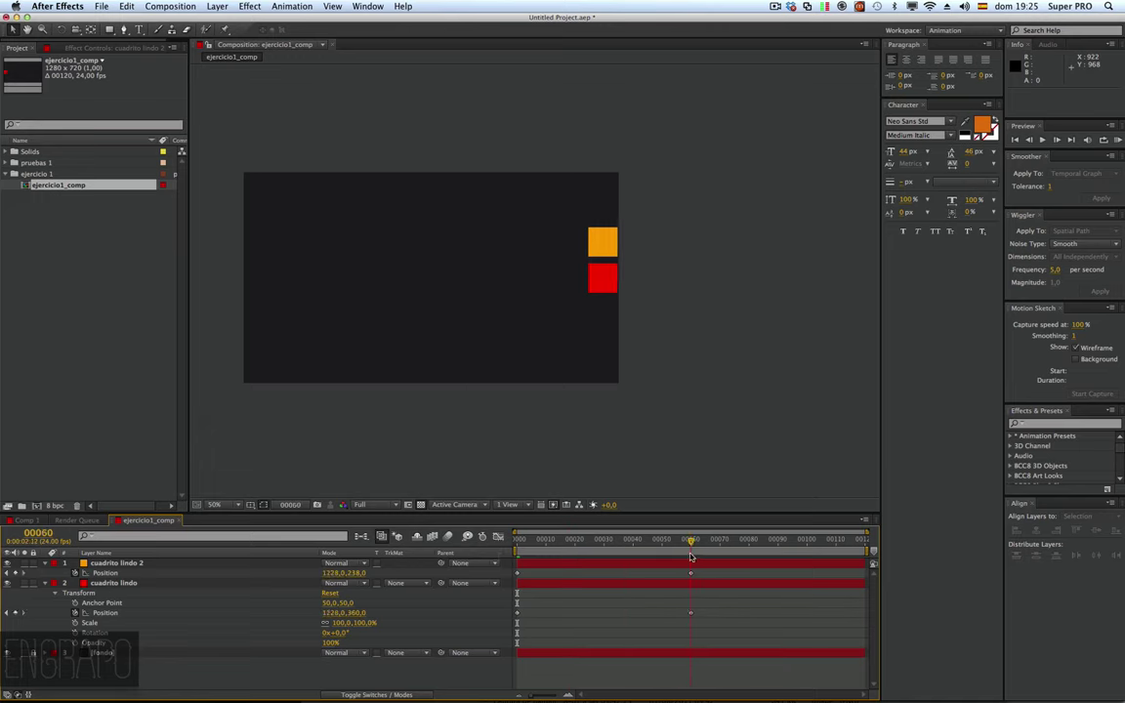
drag(716, 540, 432, 537)
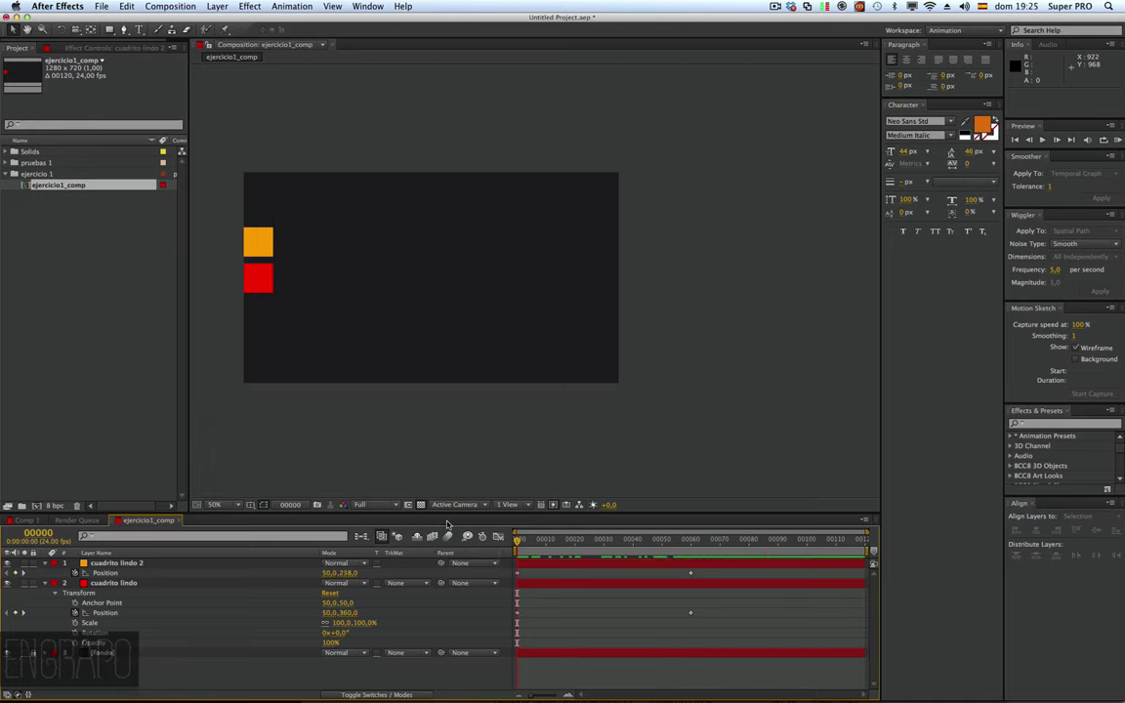
key(space)
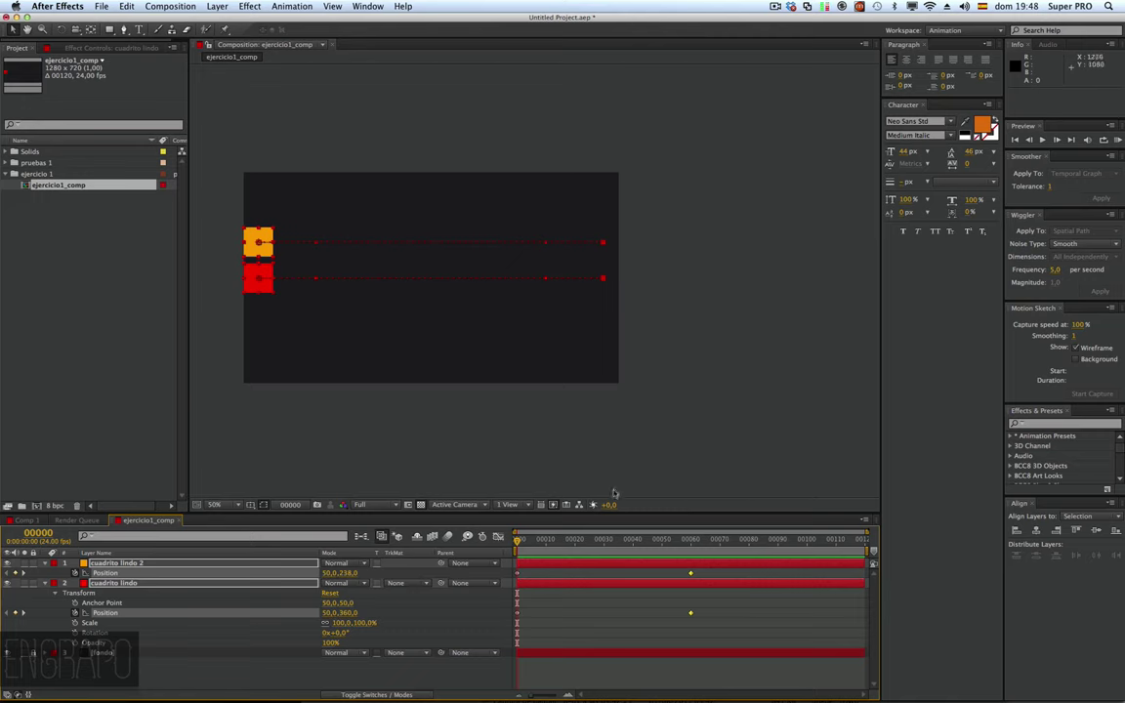
key(space)
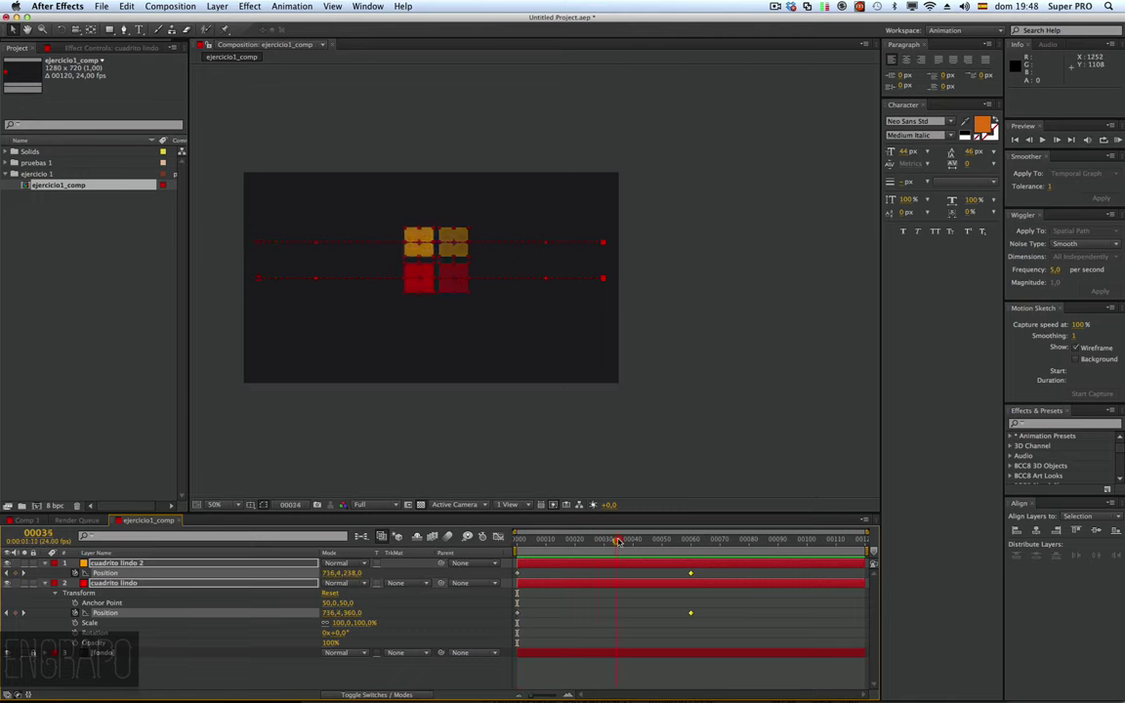
click(658, 382)
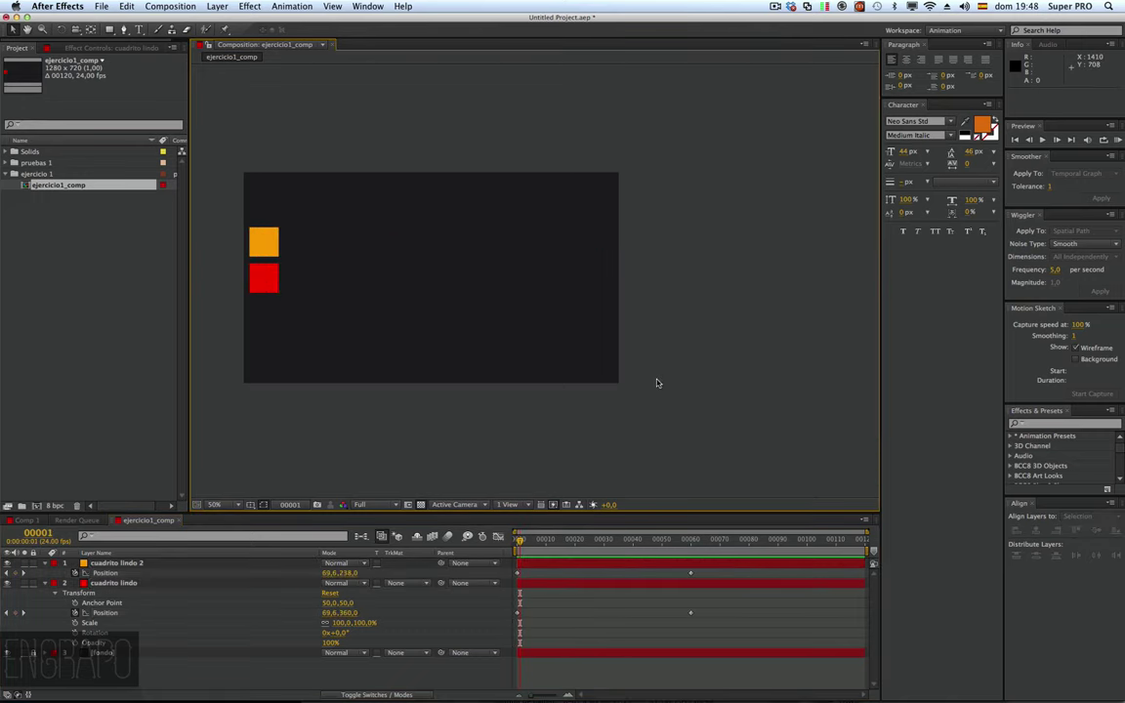
key(space)
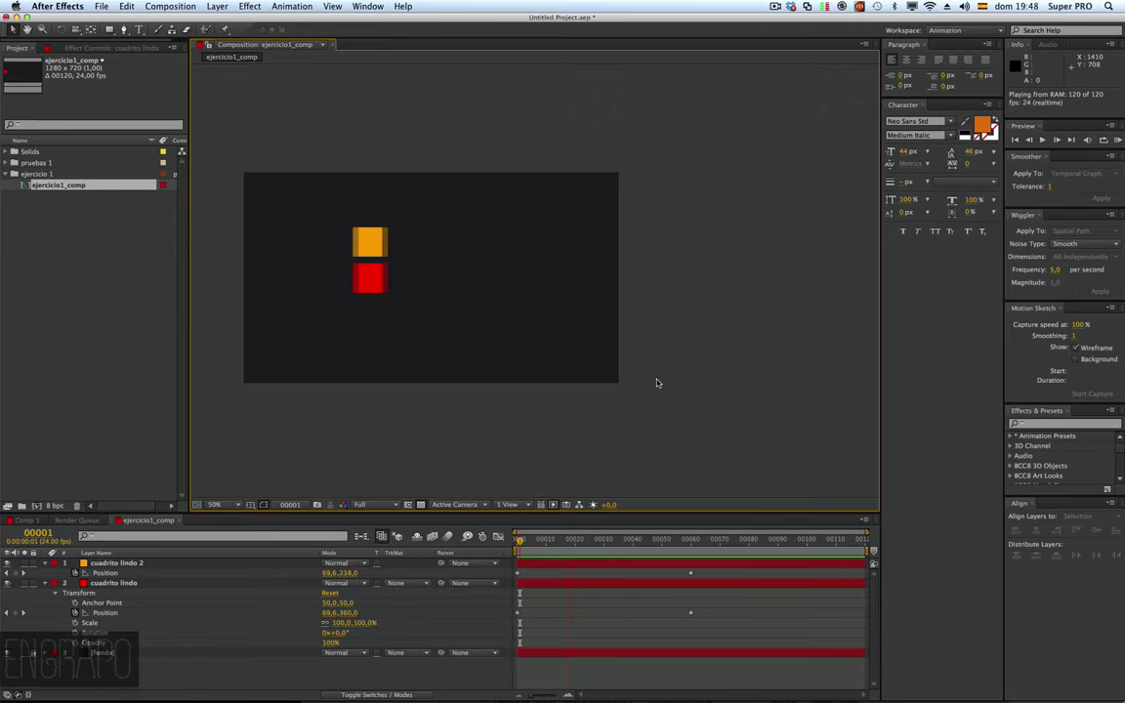
key(space)
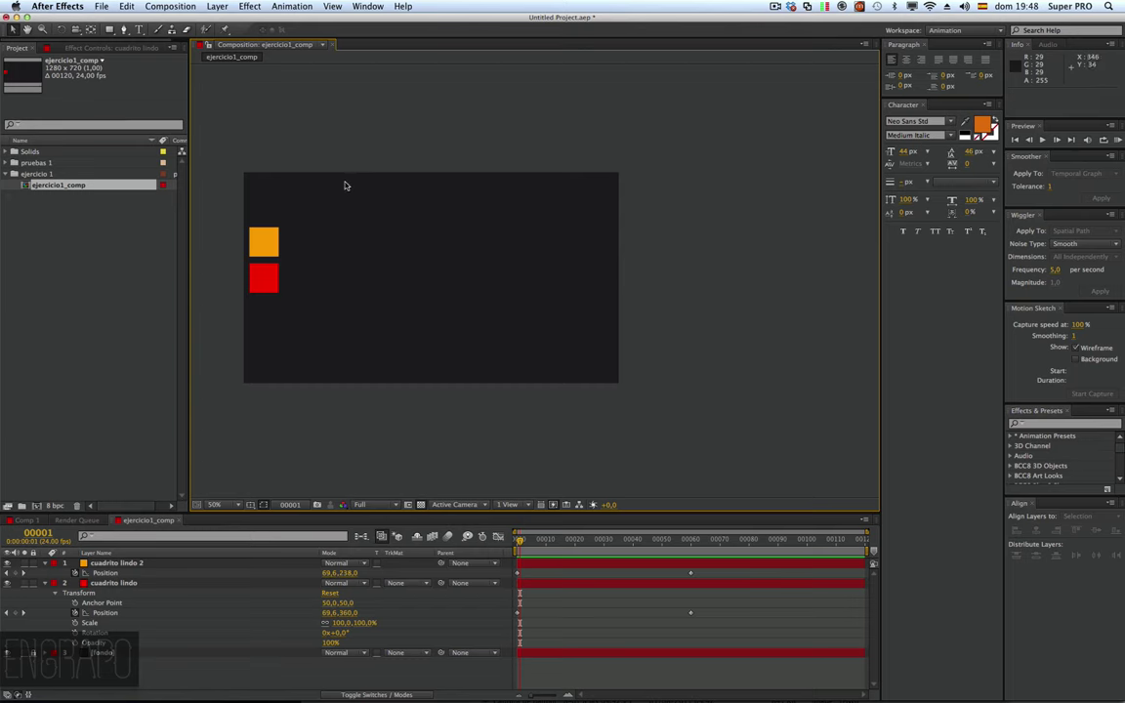
click(170, 7)
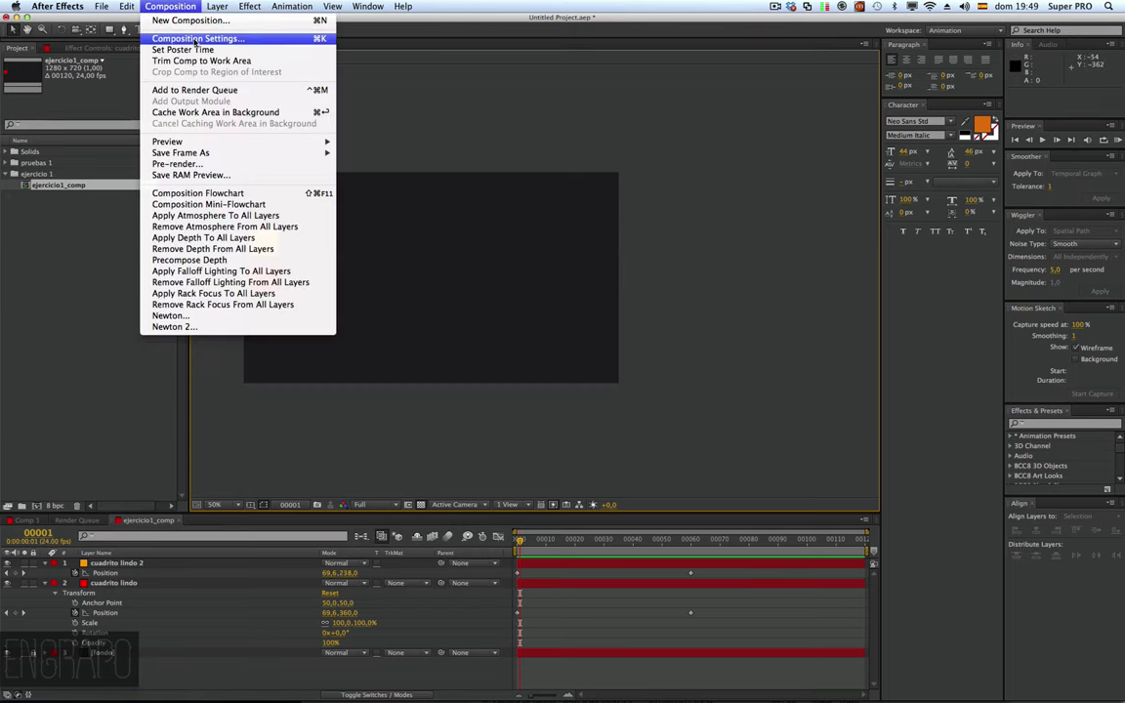
click(196, 39)
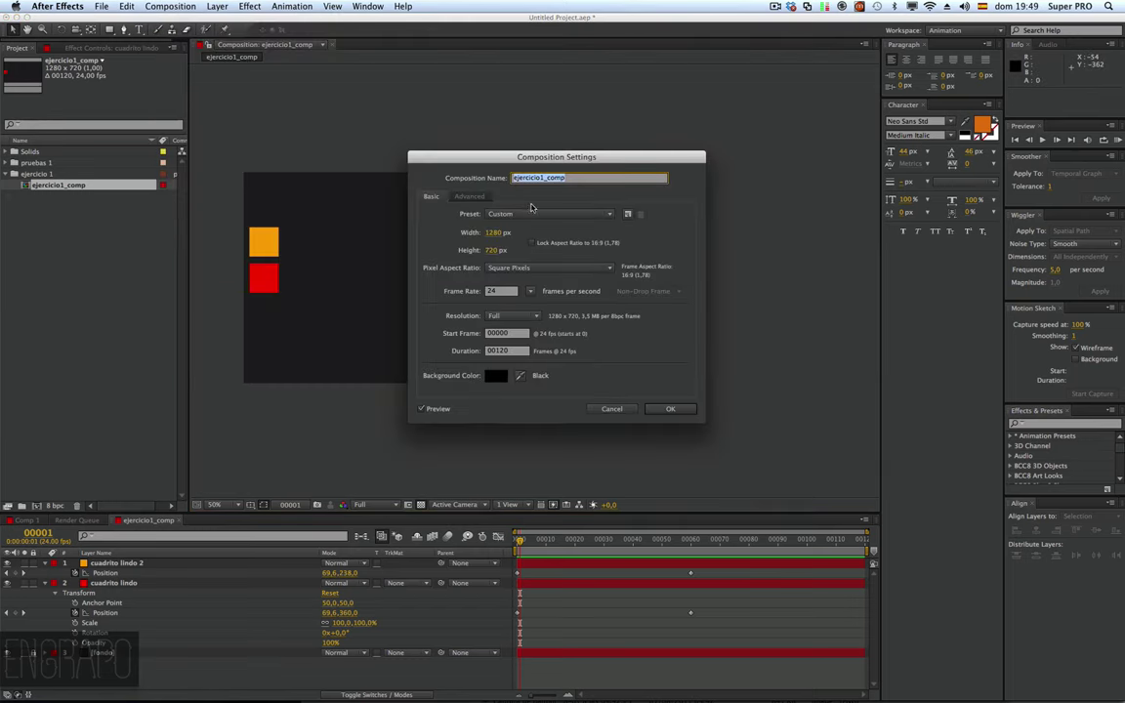
click(503, 350)
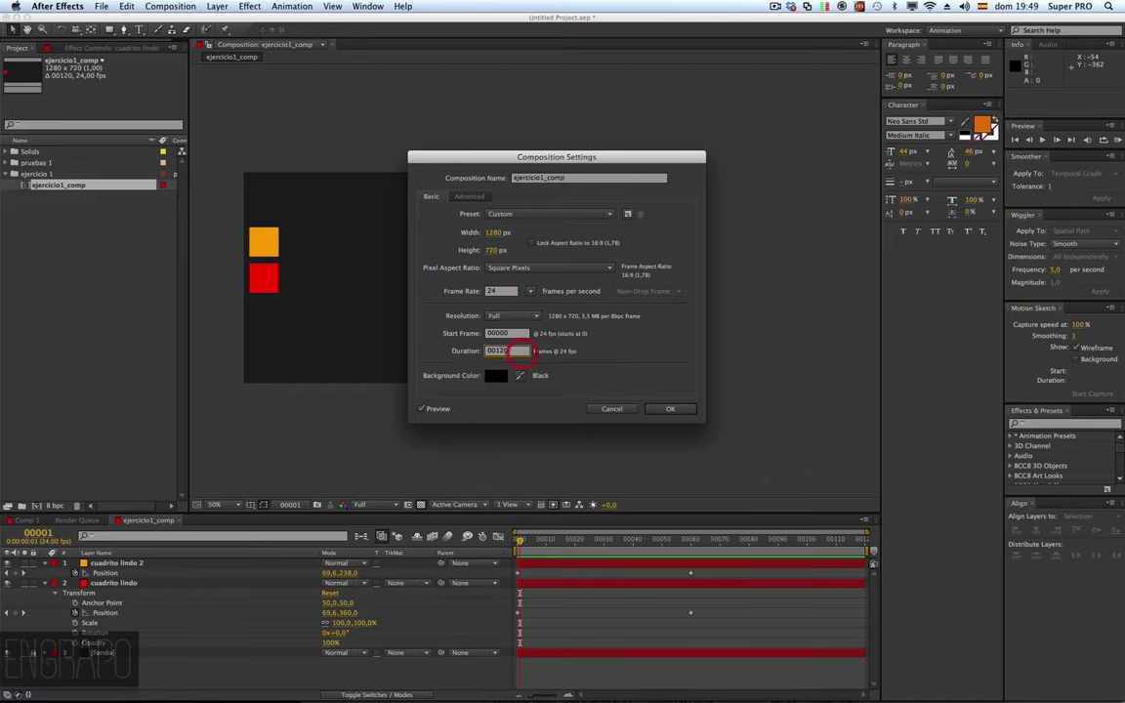
click(611, 408)
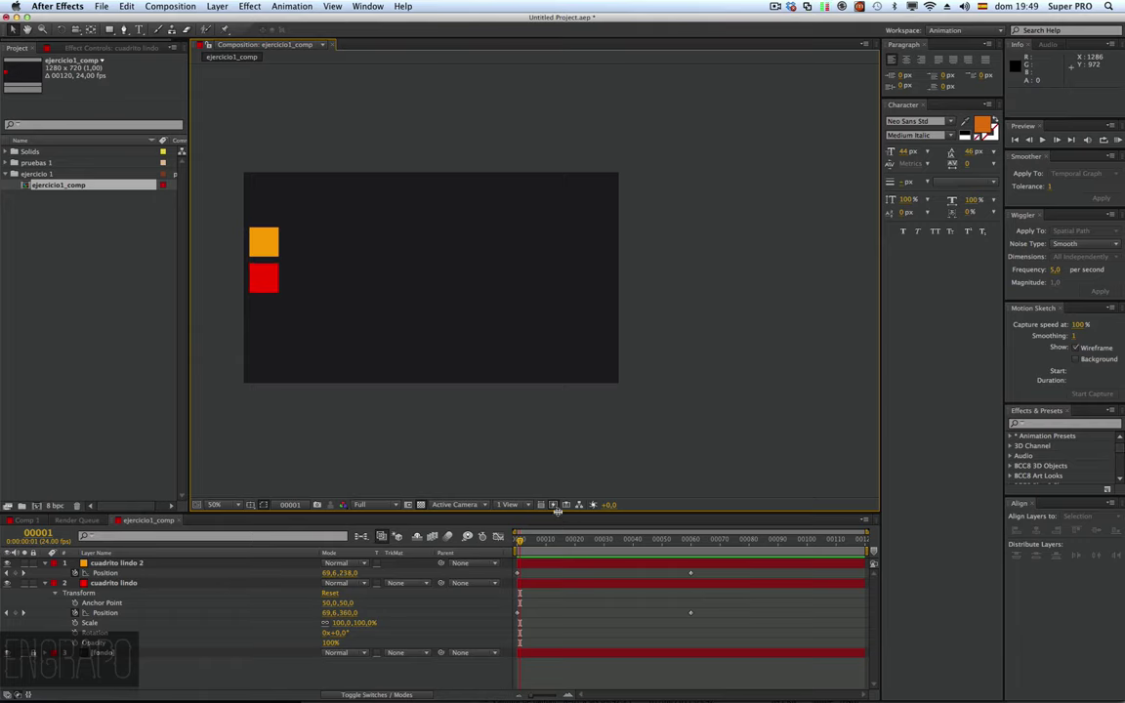
Step: Enlarge the timeline panel and zoom it in to individual frames
drag(557, 512, 519, 387)
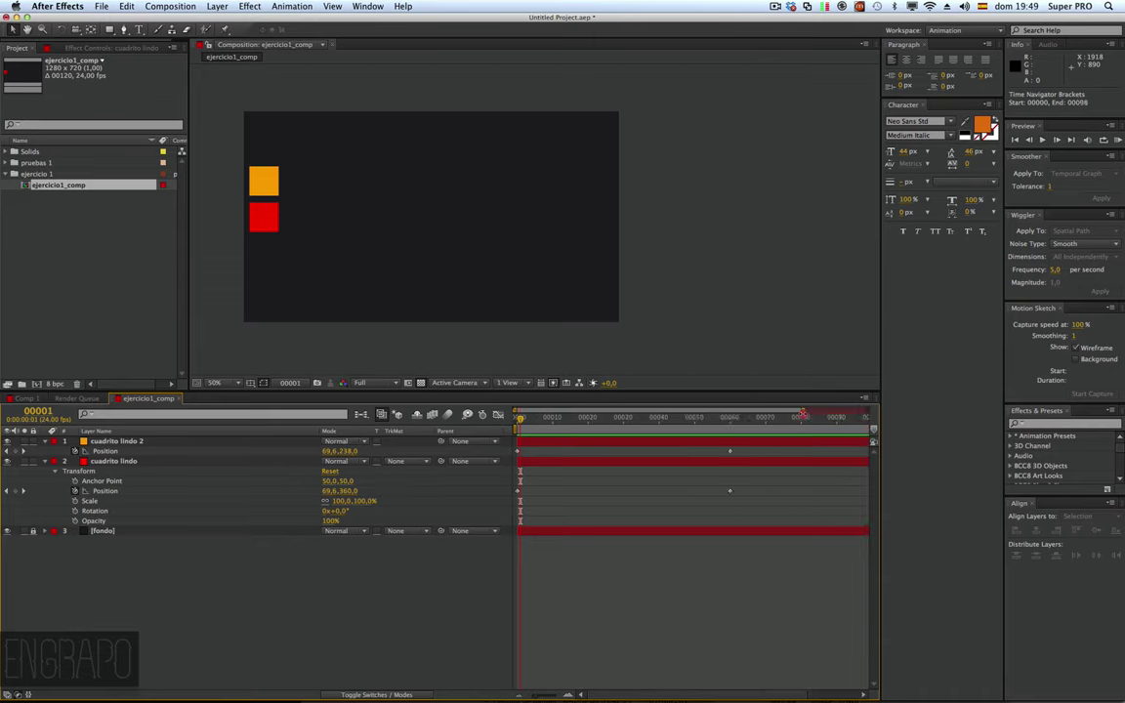
click(874, 406)
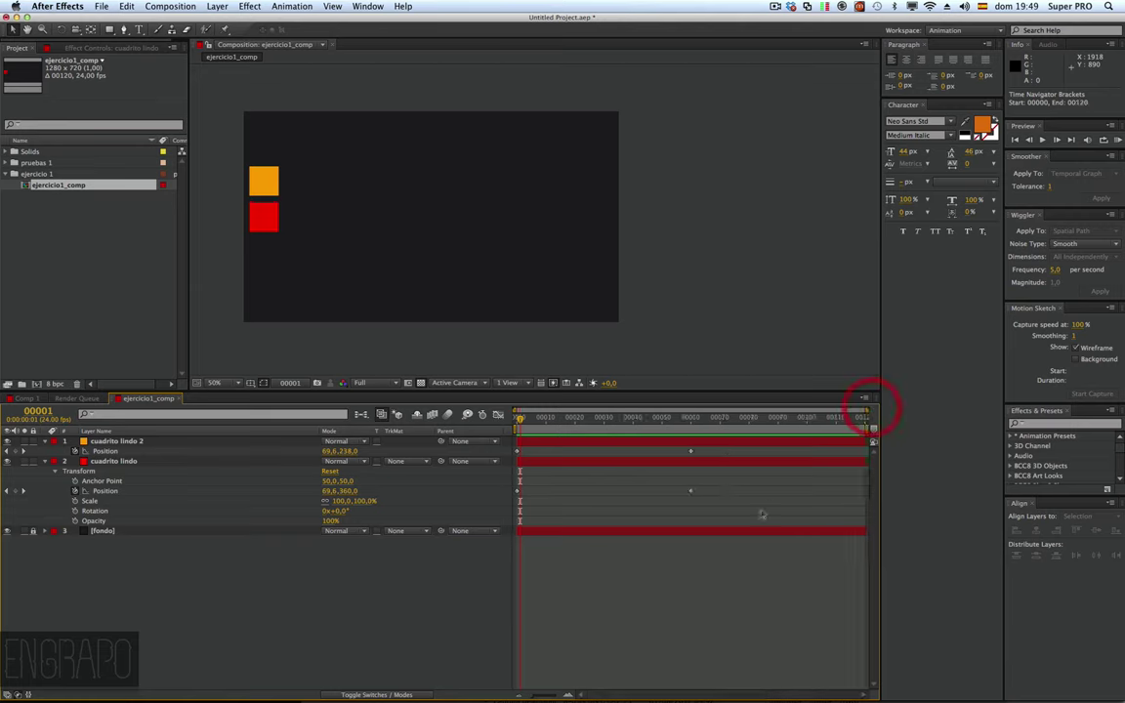
click(539, 695)
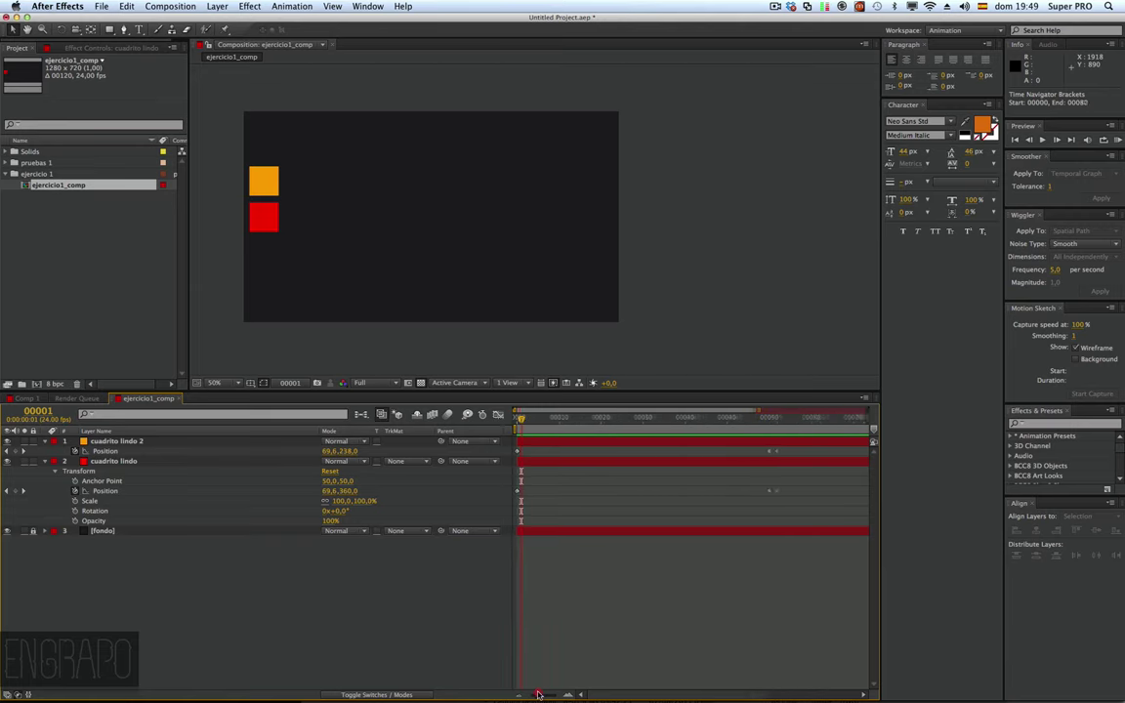
click(519, 695)
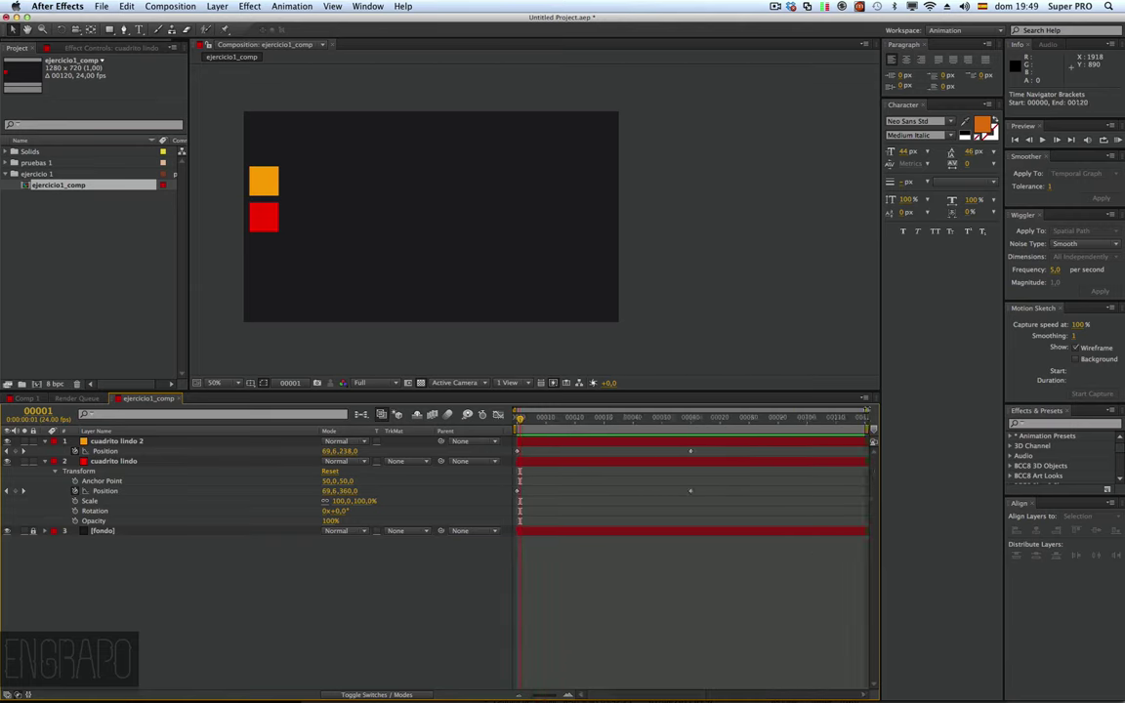
click(568, 696)
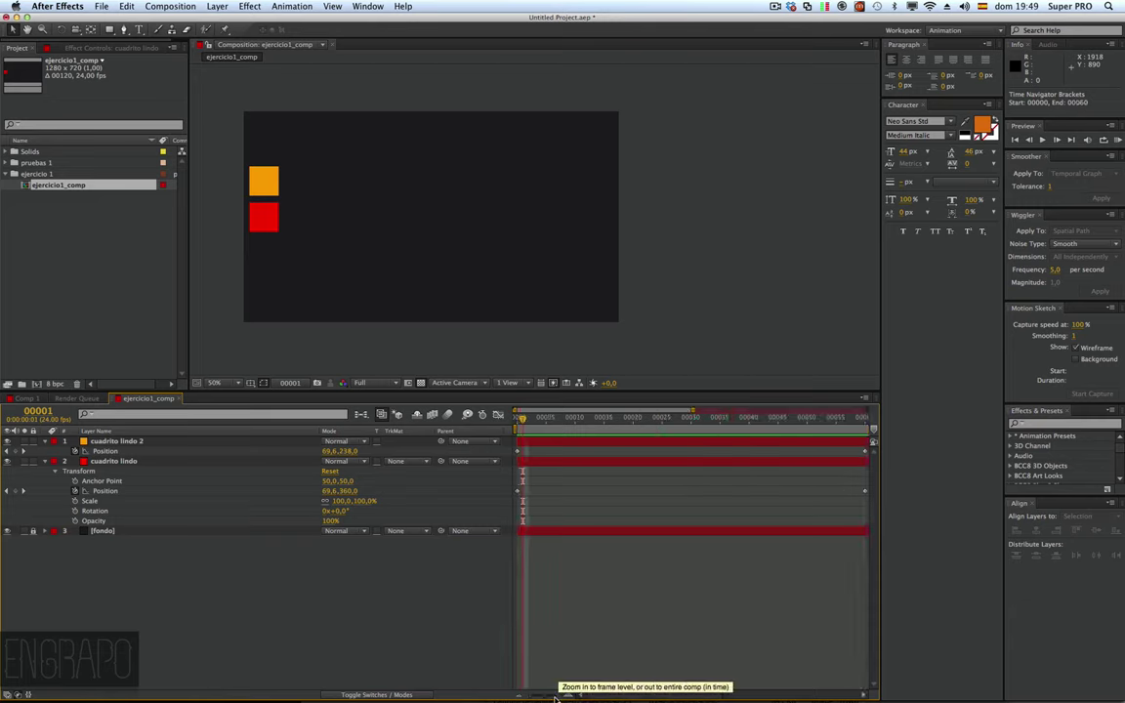
drag(547, 696, 567, 695)
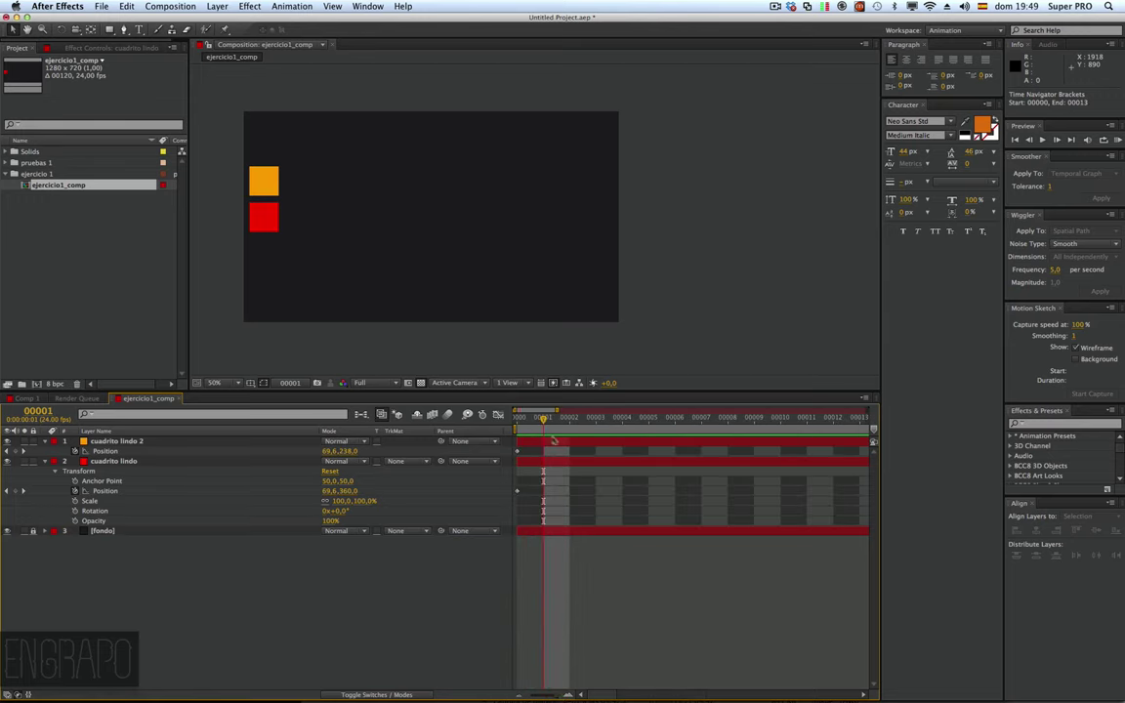
Step: Move the red square's keyframes from frame 1 to frame 0, check frame 7, and zoom back out
drag(543, 500, 516, 500)
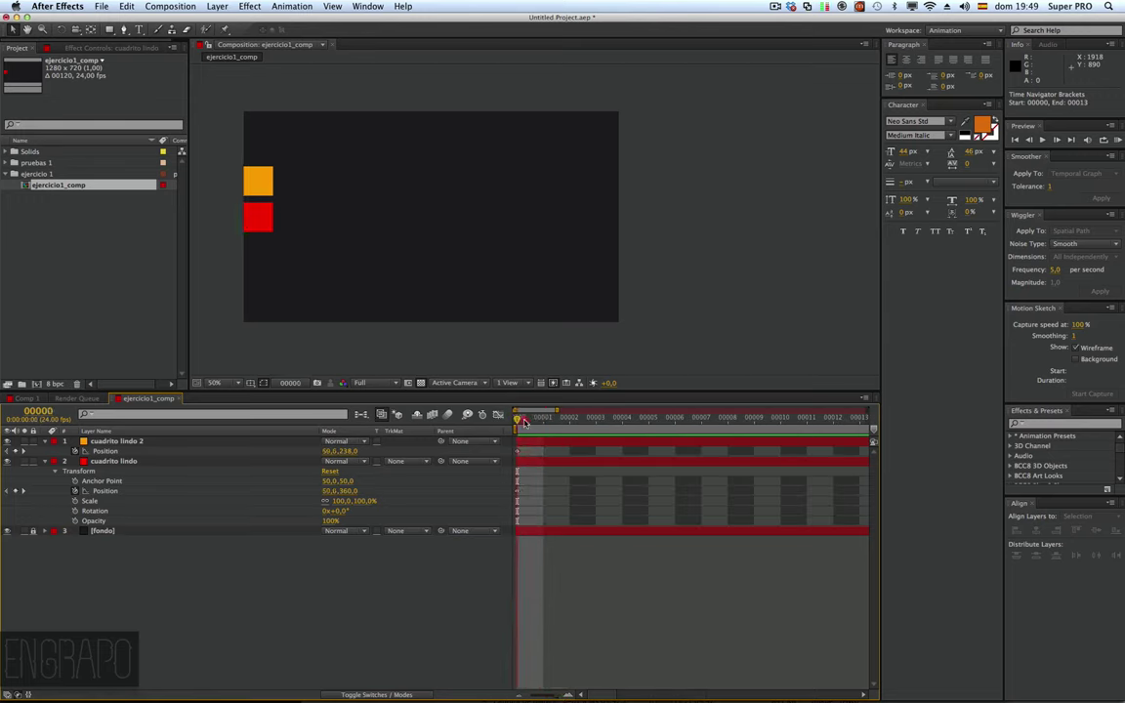
drag(538, 420, 701, 419)
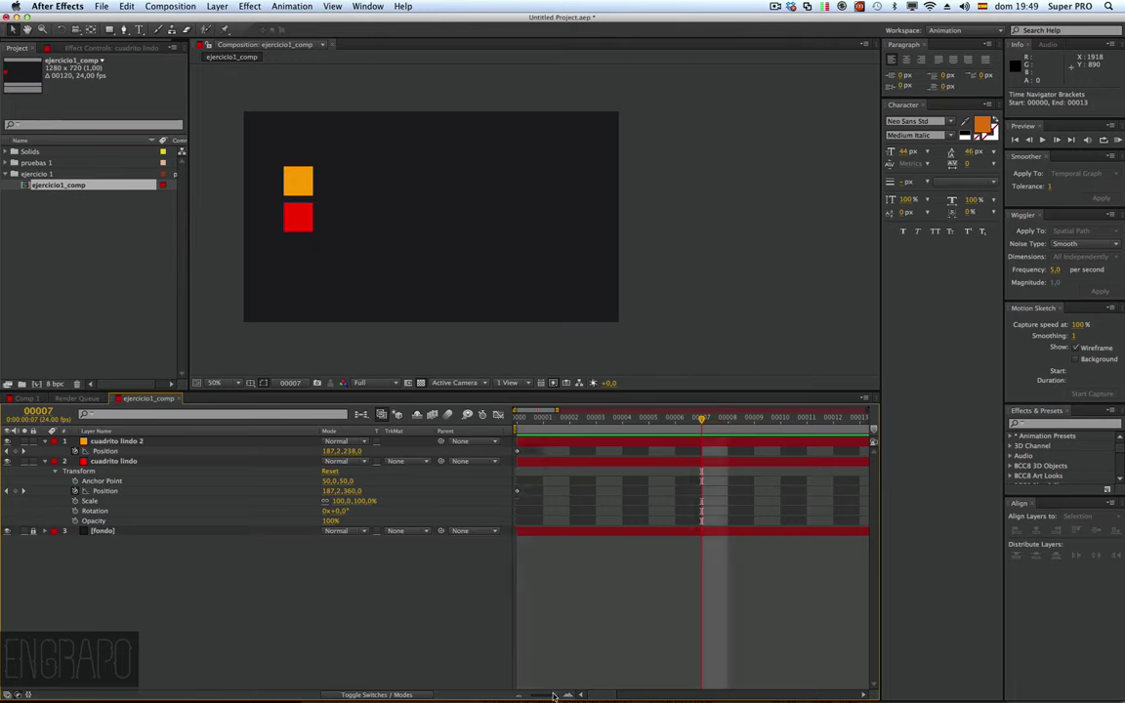
drag(555, 697, 537, 697)
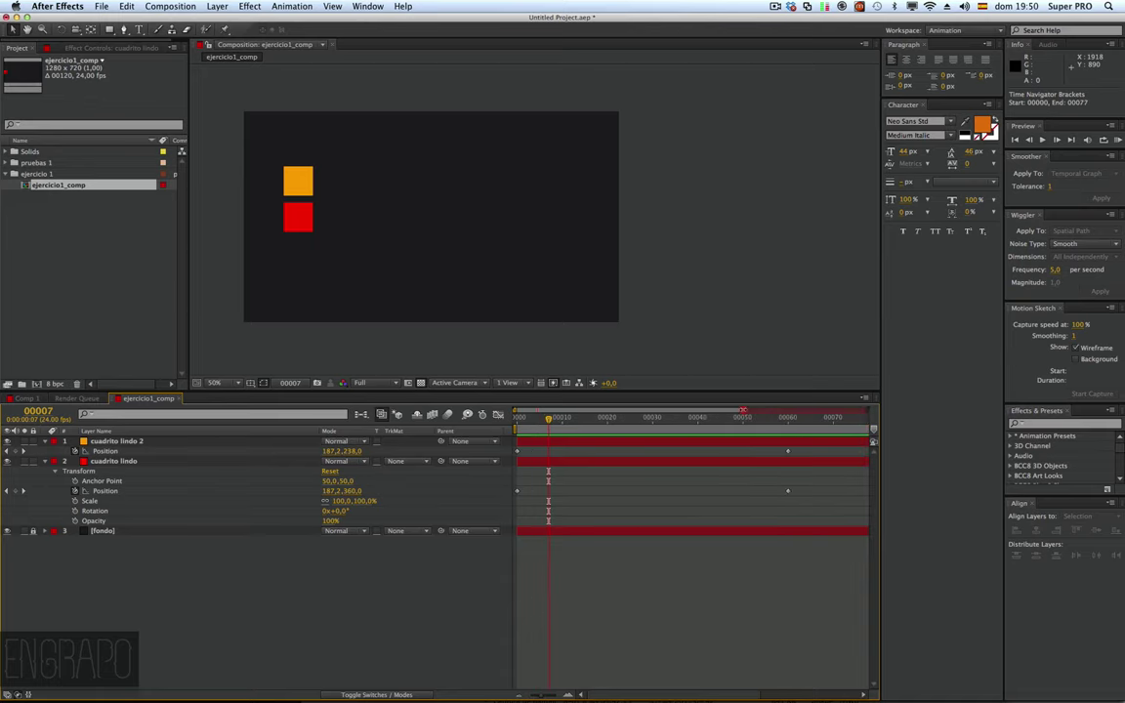
click(903, 418)
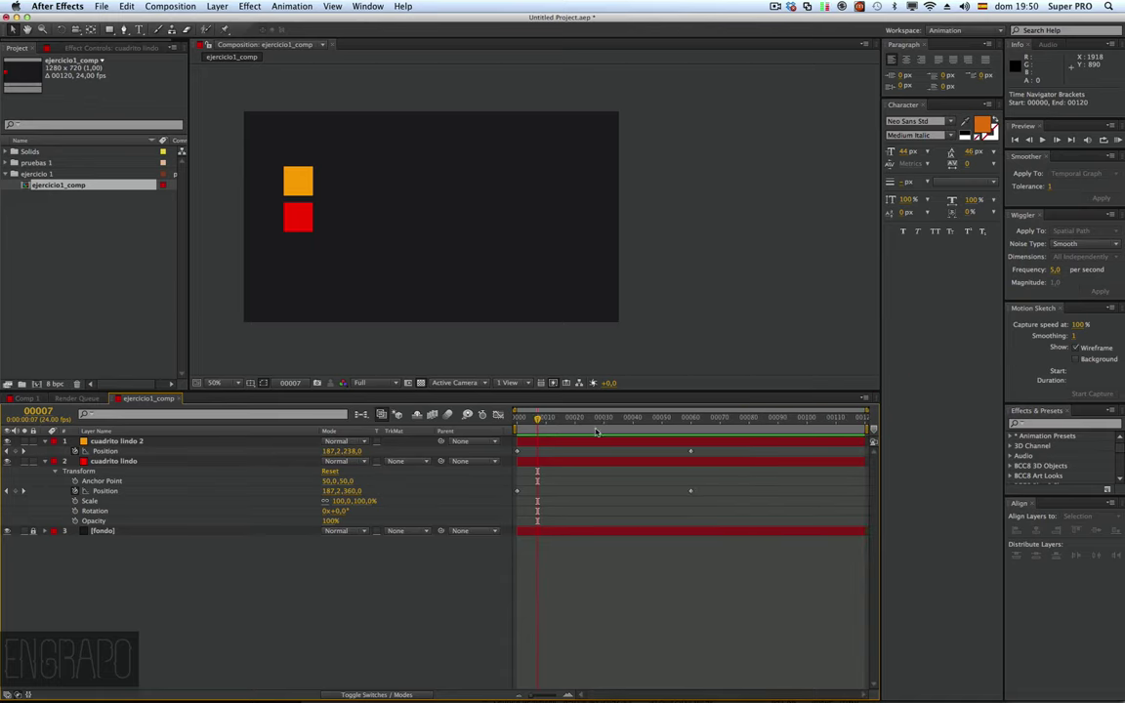
Step: Set the work area end to frame 60
click(850, 429)
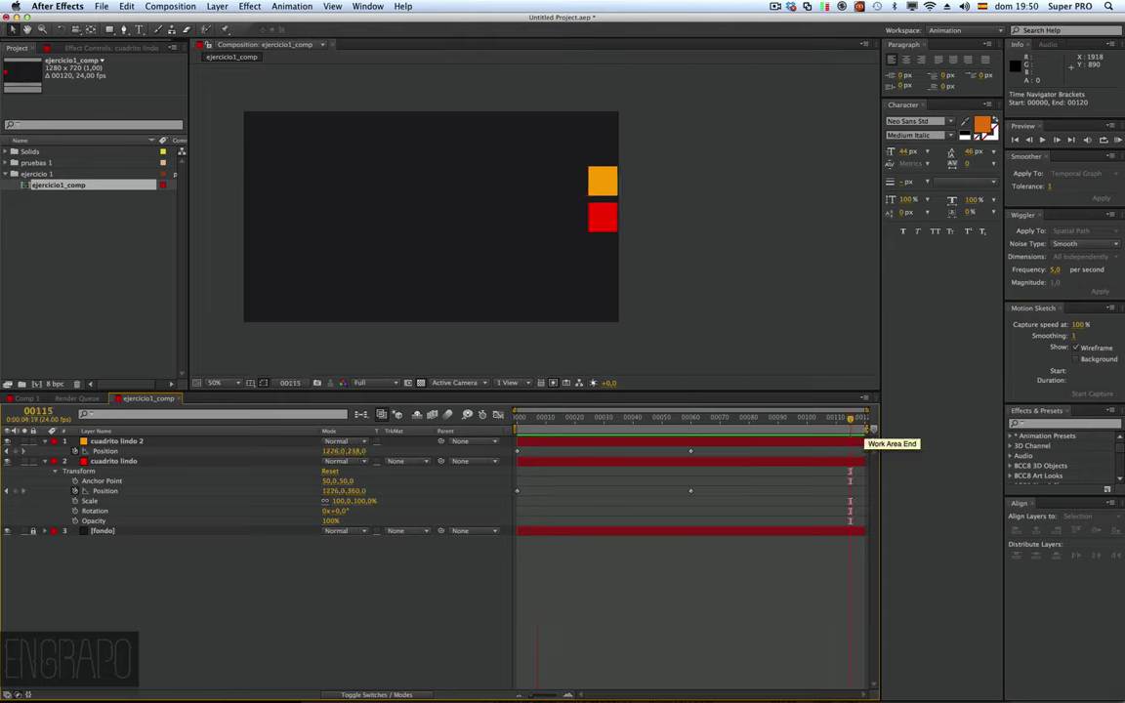
drag(872, 430, 694, 430)
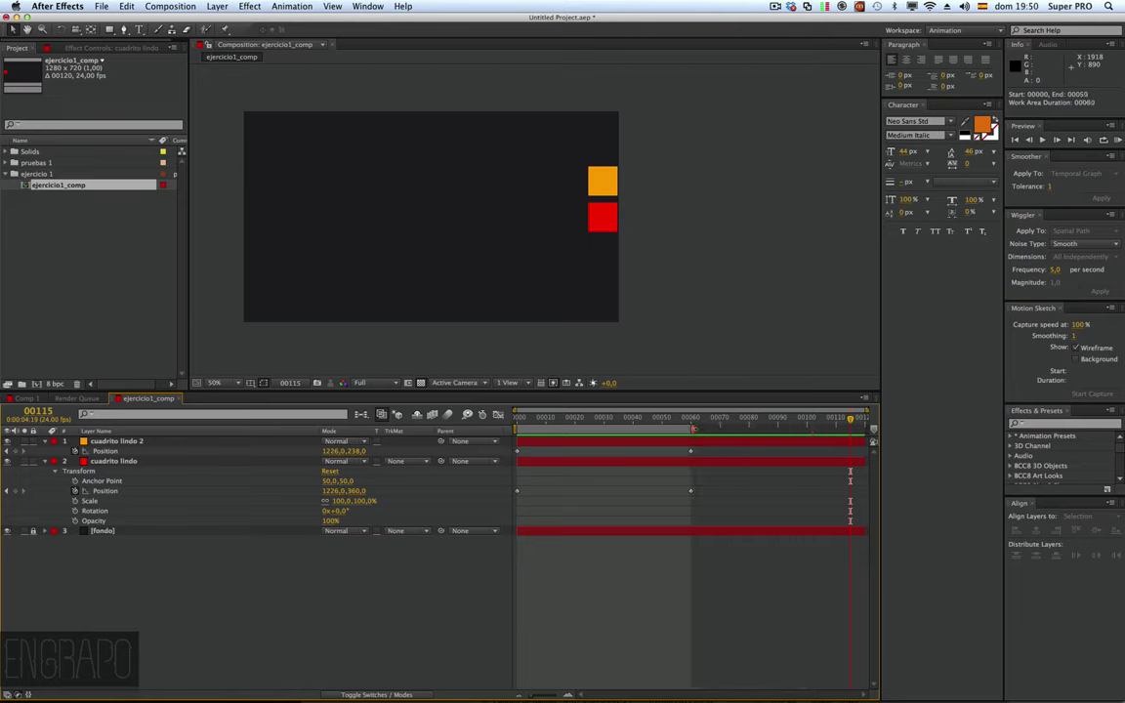
drag(692, 429, 695, 430)
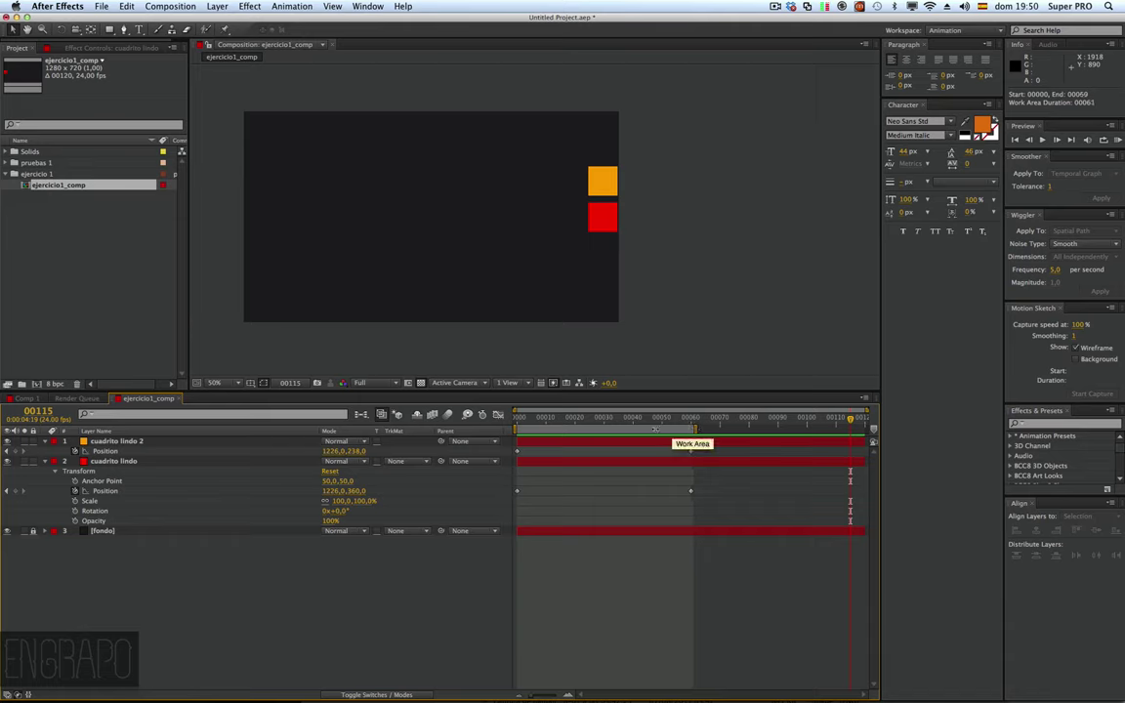
right_click(654, 428)
click(654, 429)
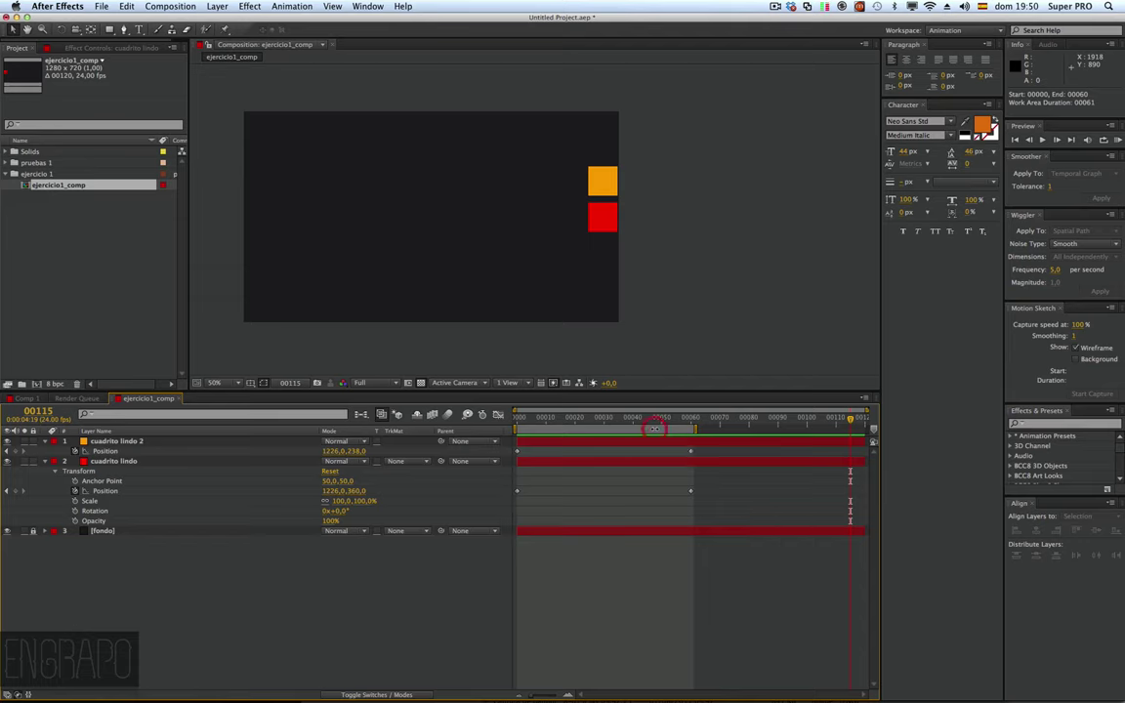
Step: Trim ejercicio1_comp to the work area and preview the squares up to frame 60
click(645, 420)
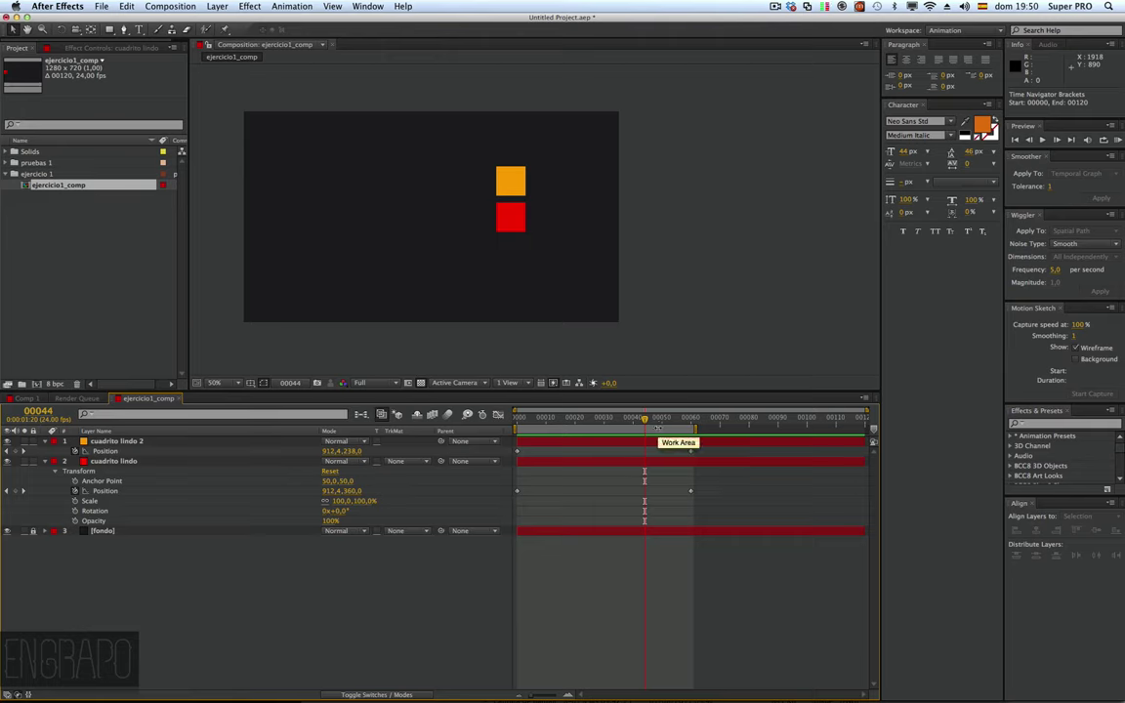
right_click(658, 427)
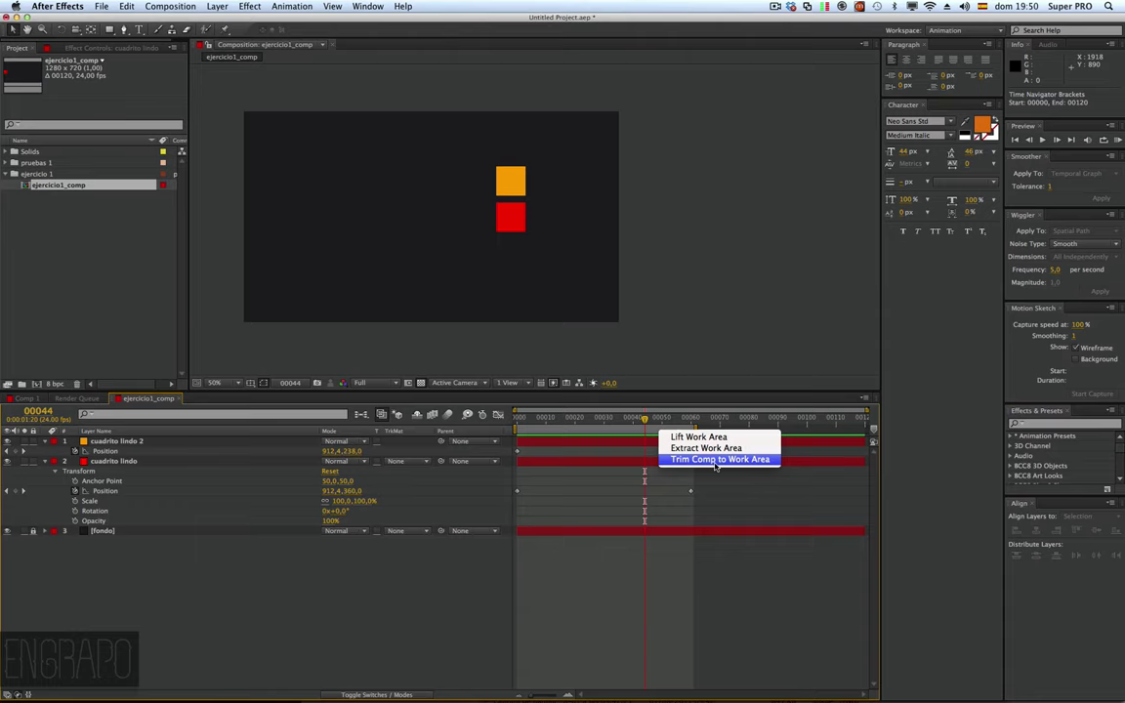
click(714, 459)
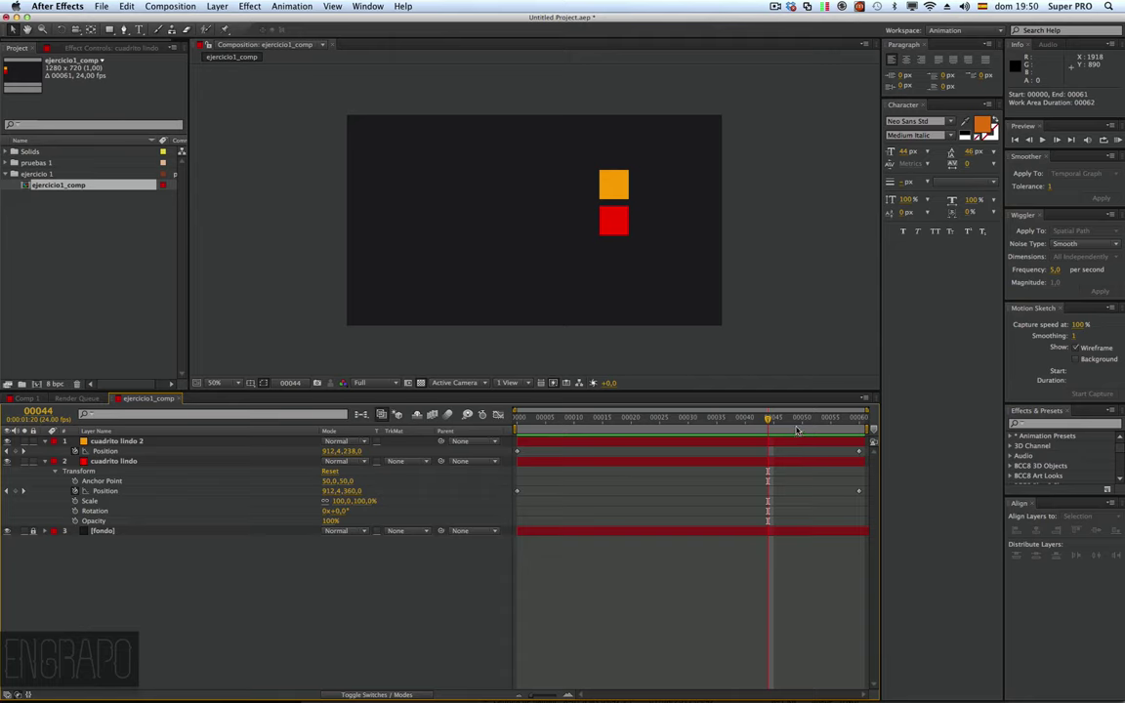
drag(796, 430, 891, 420)
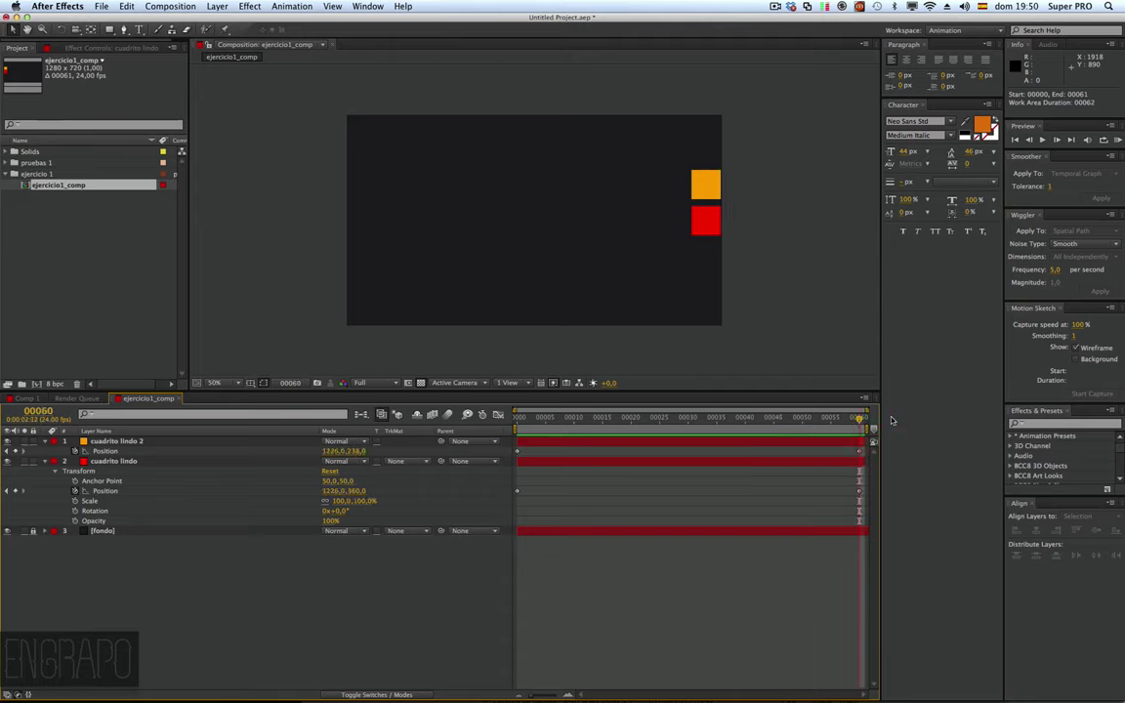
key(space)
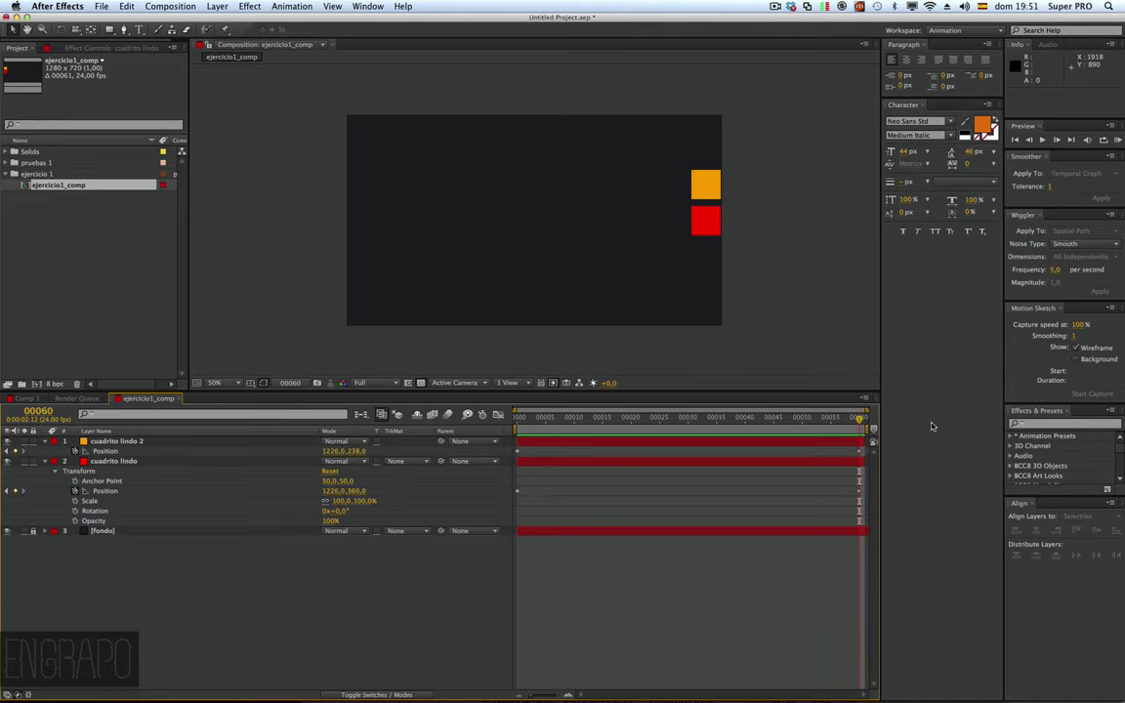
Step: At frame 10, drag cuadrito lindo's red square right to 422,0,360,0
click(516, 414)
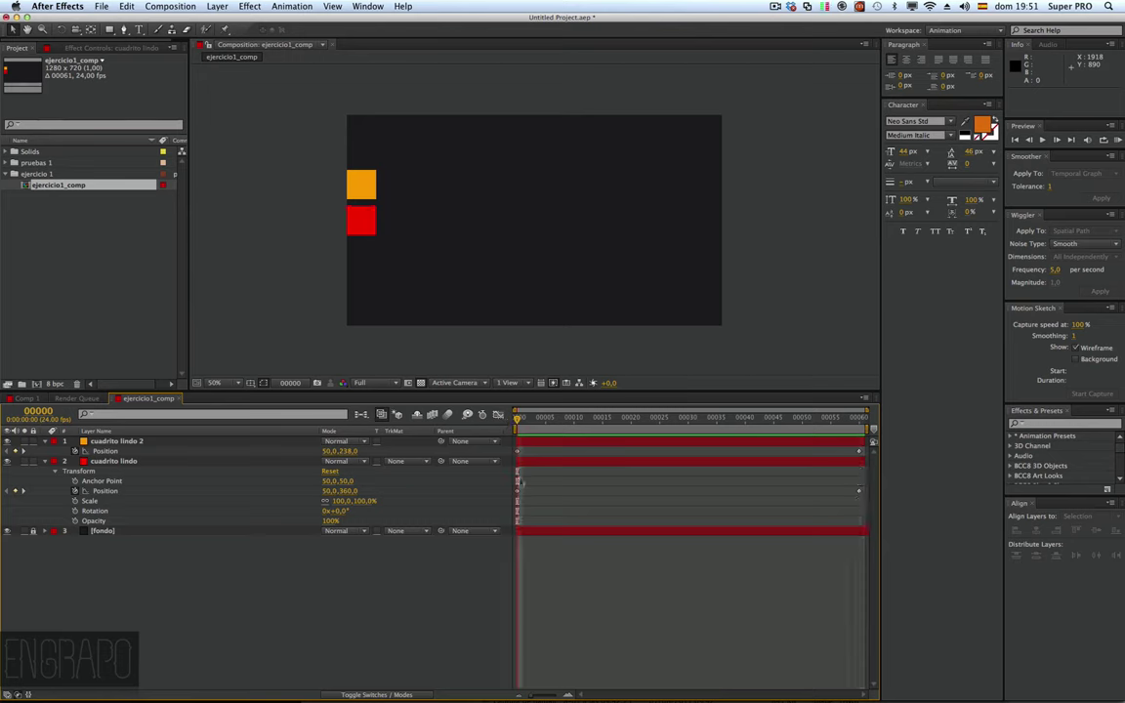
click(125, 462)
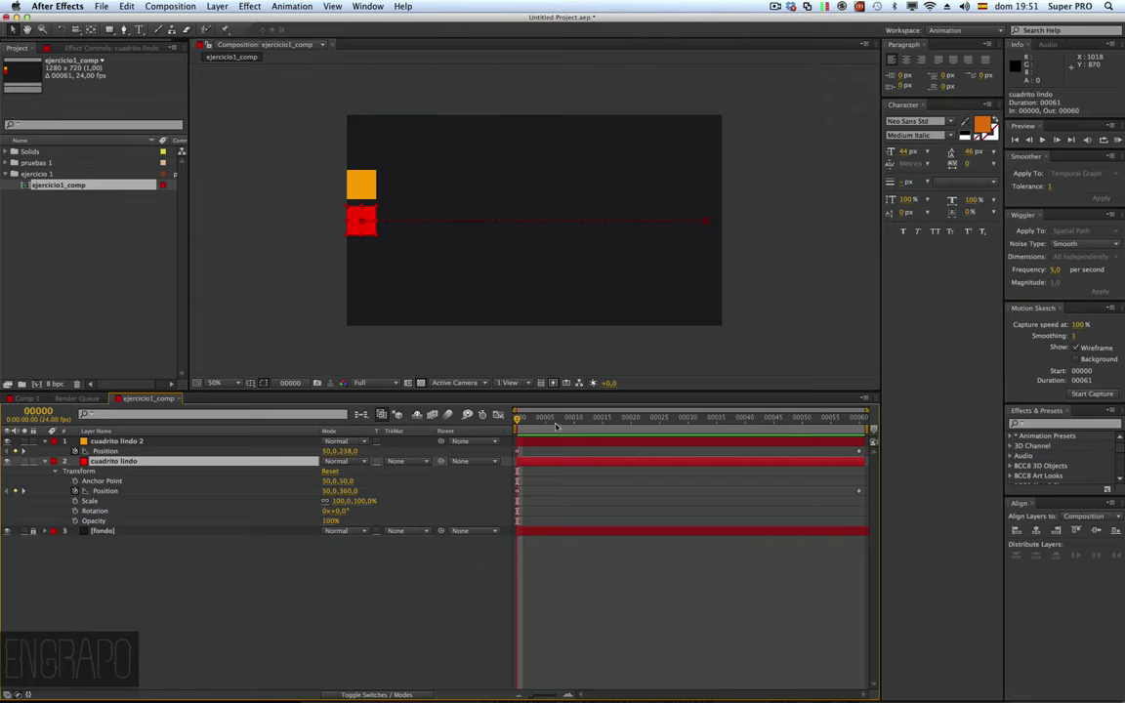
drag(556, 426, 573, 420)
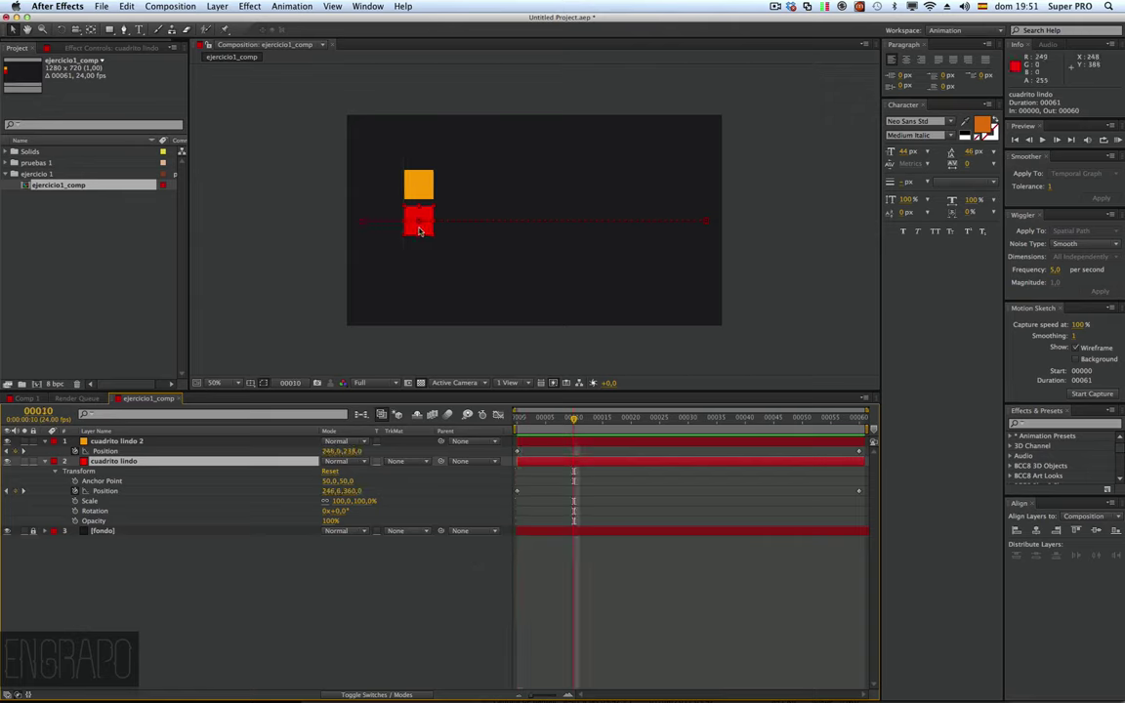
drag(415, 231, 468, 232)
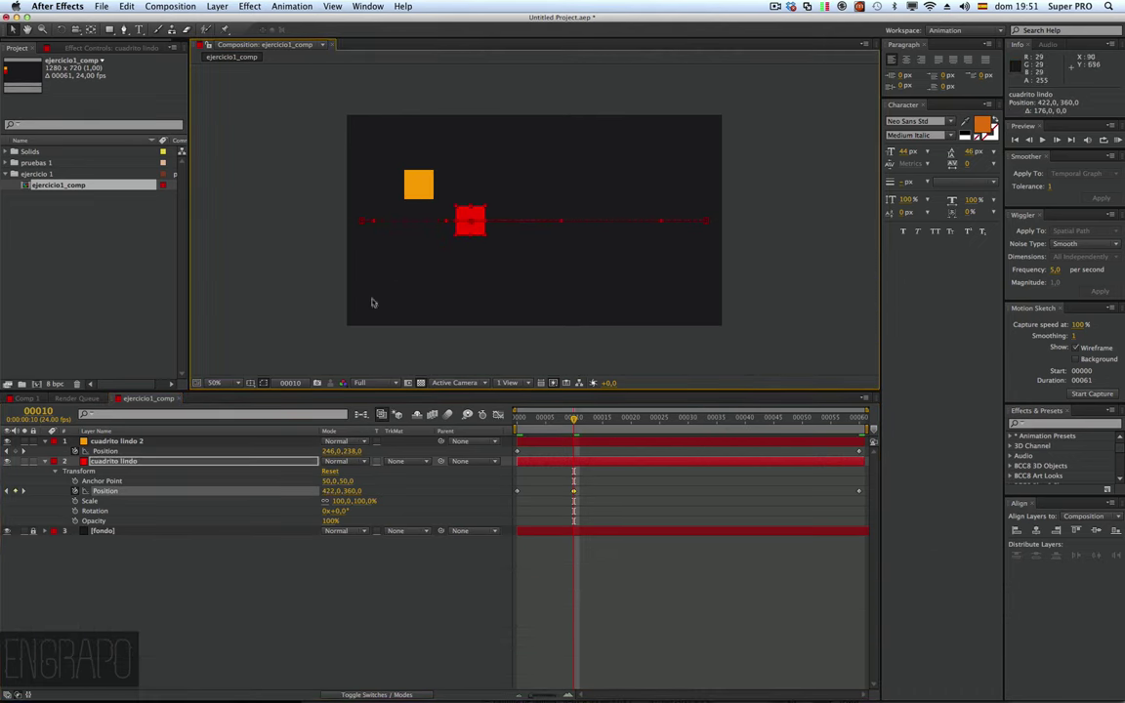
Step: Zoom the composition view to 100%, pan it left, and reselect the red square
key(z)
click(381, 239)
key(h)
drag(589, 206, 330, 213)
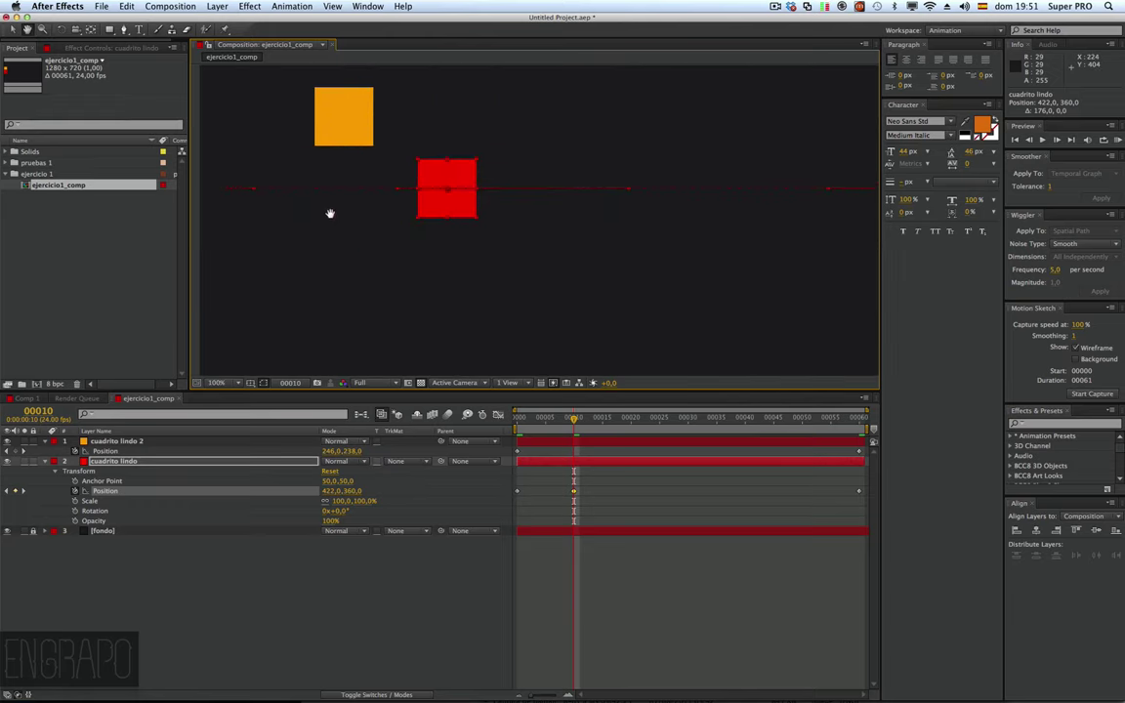
key(v)
click(314, 269)
click(457, 196)
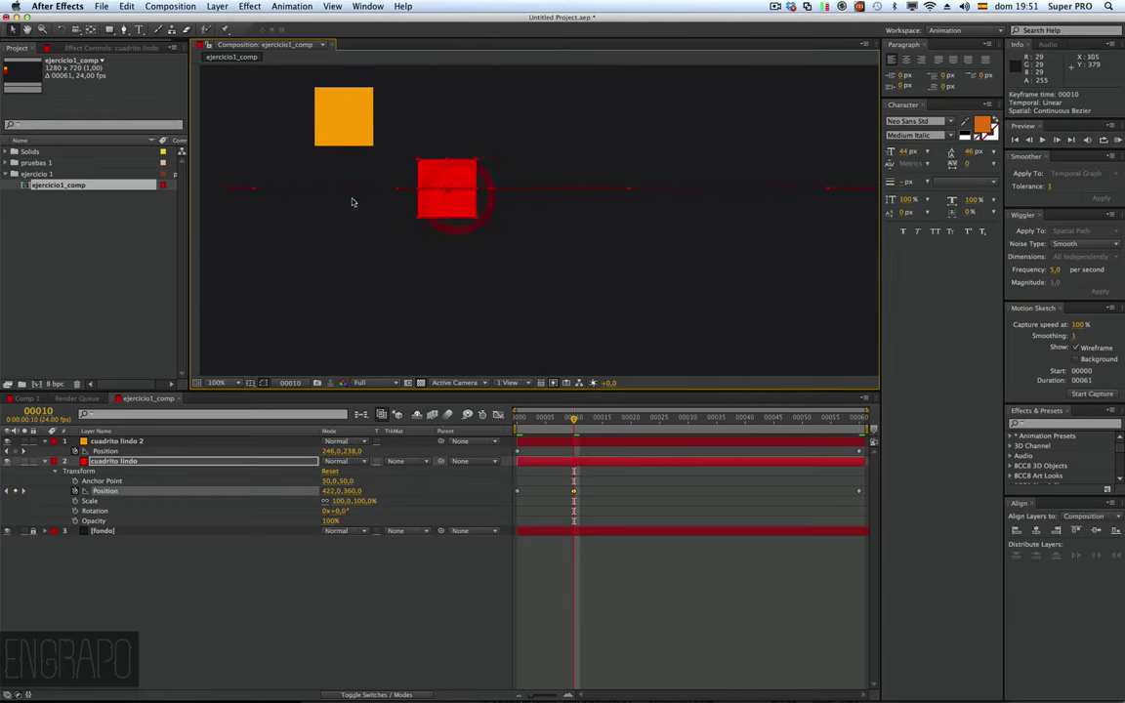
Step: At frame 48, pull the red square back to 896,0,360,0 and preview at 25%
mouse_move(528, 420)
mouse_down()
mouse_move(508, 416)
mouse_move(637, 418)
mouse_move(576, 434)
mouse_move(763, 434)
mouse_up()
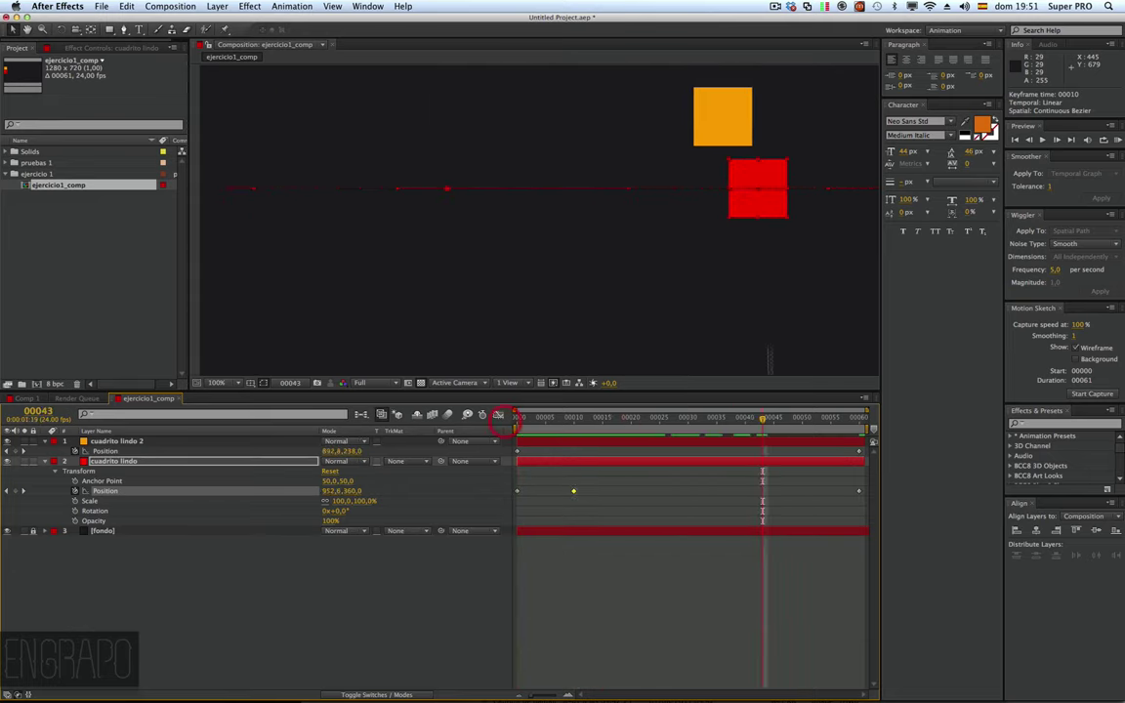
drag(773, 233, 626, 228)
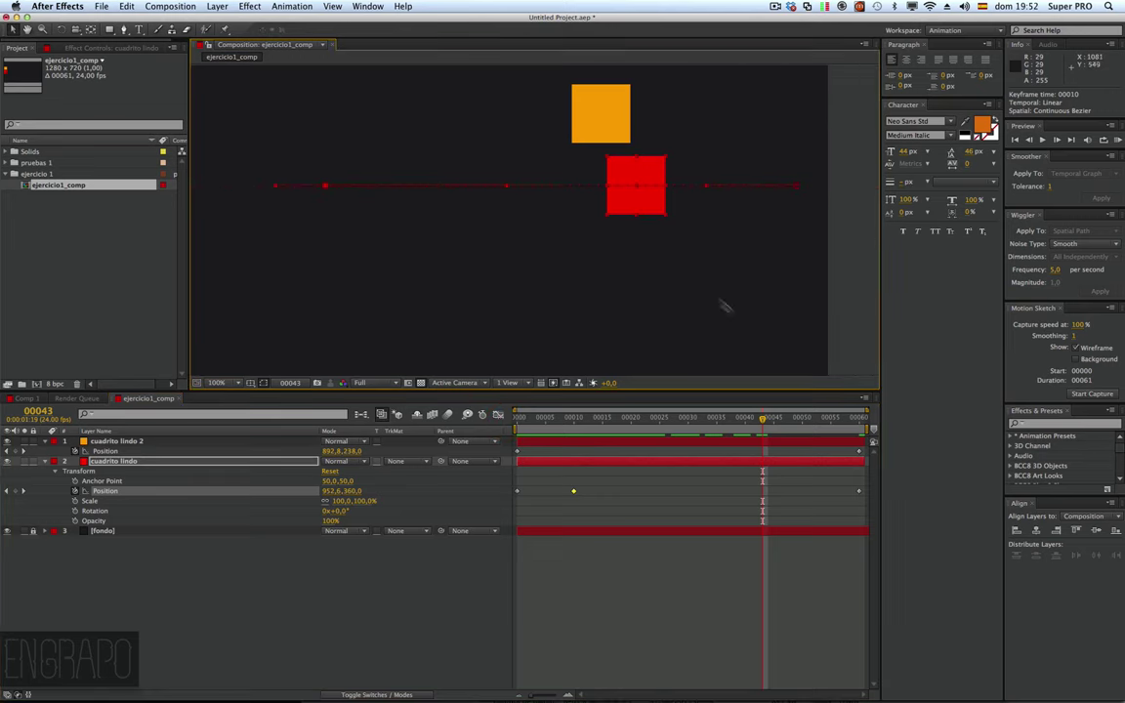
click(790, 421)
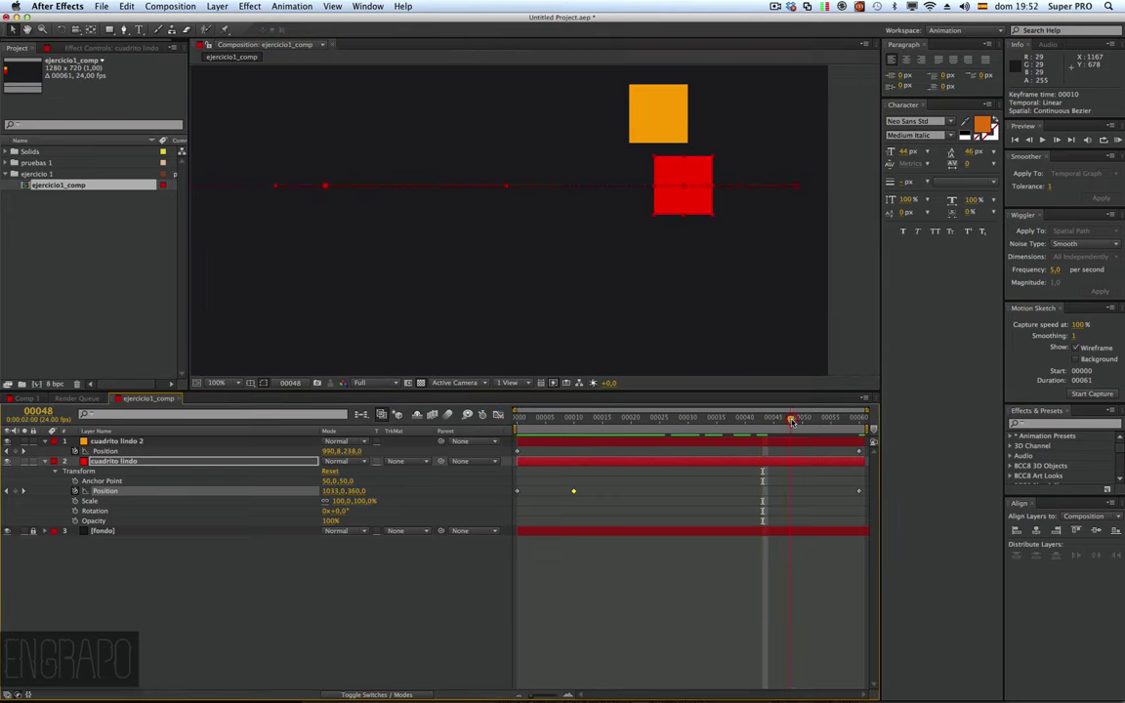
drag(681, 201, 599, 203)
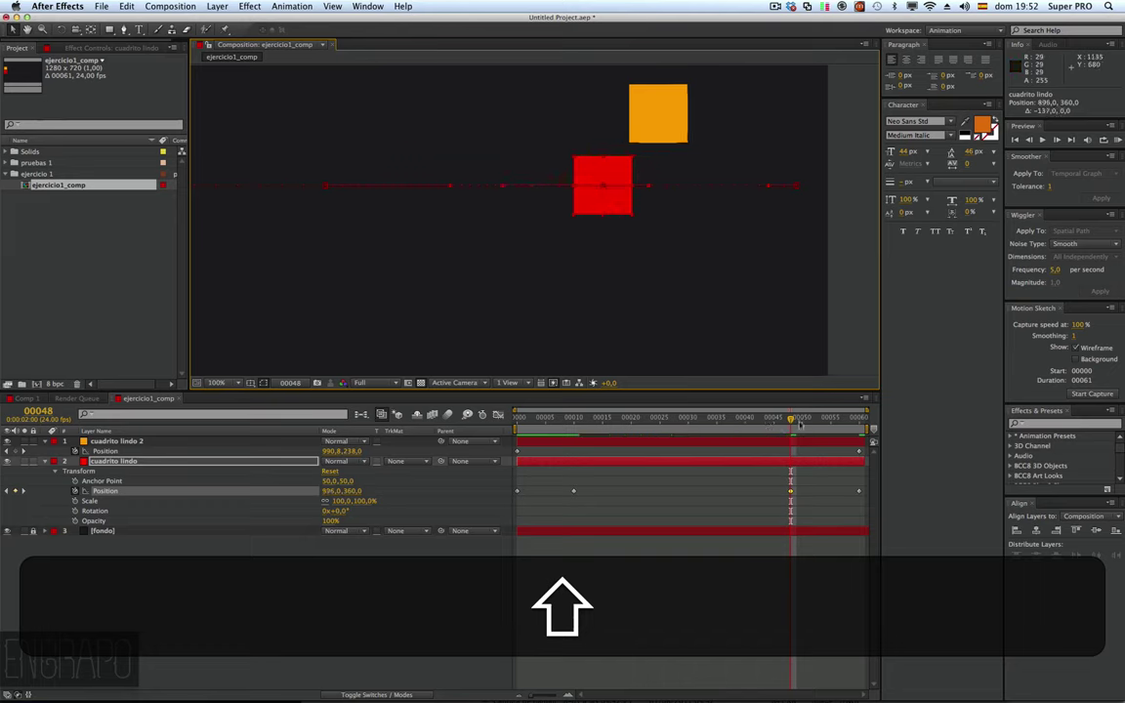
key(space)
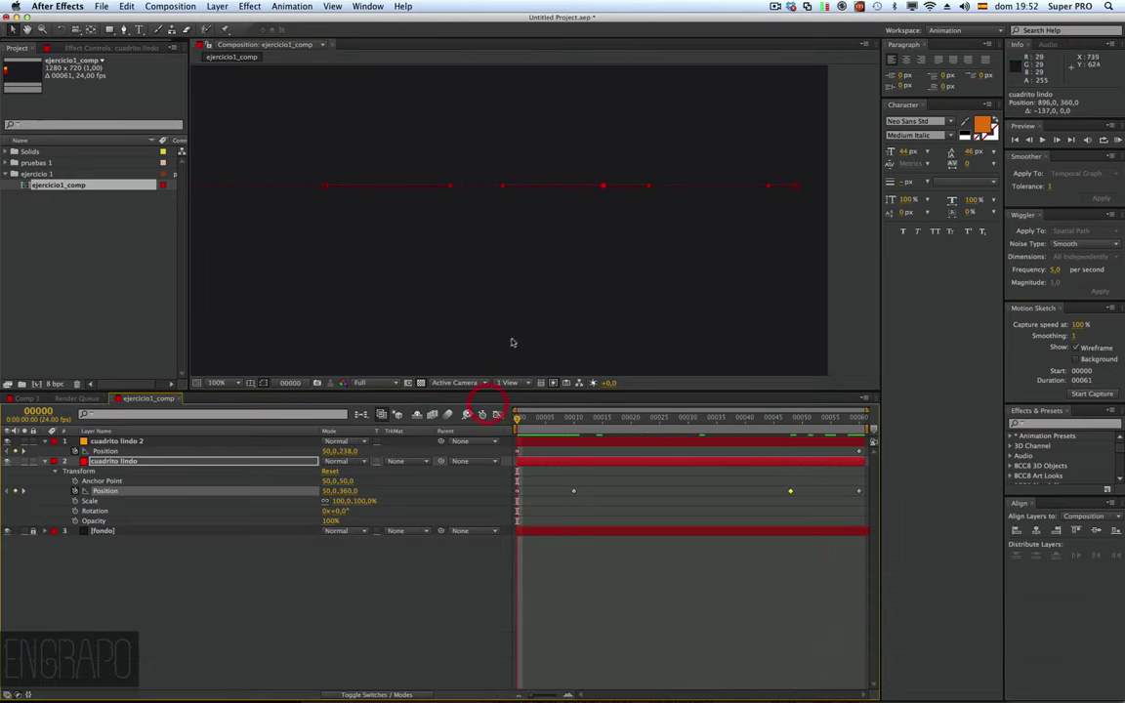
key(comma)
key(comma)
key(comma)
click(457, 276)
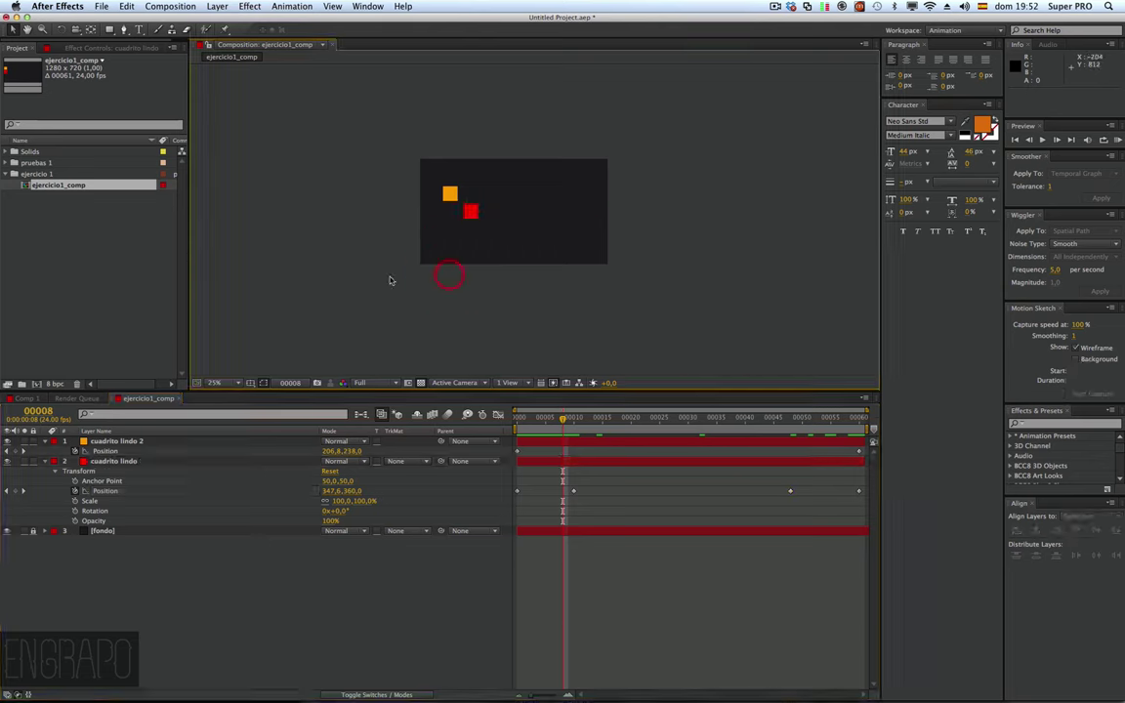
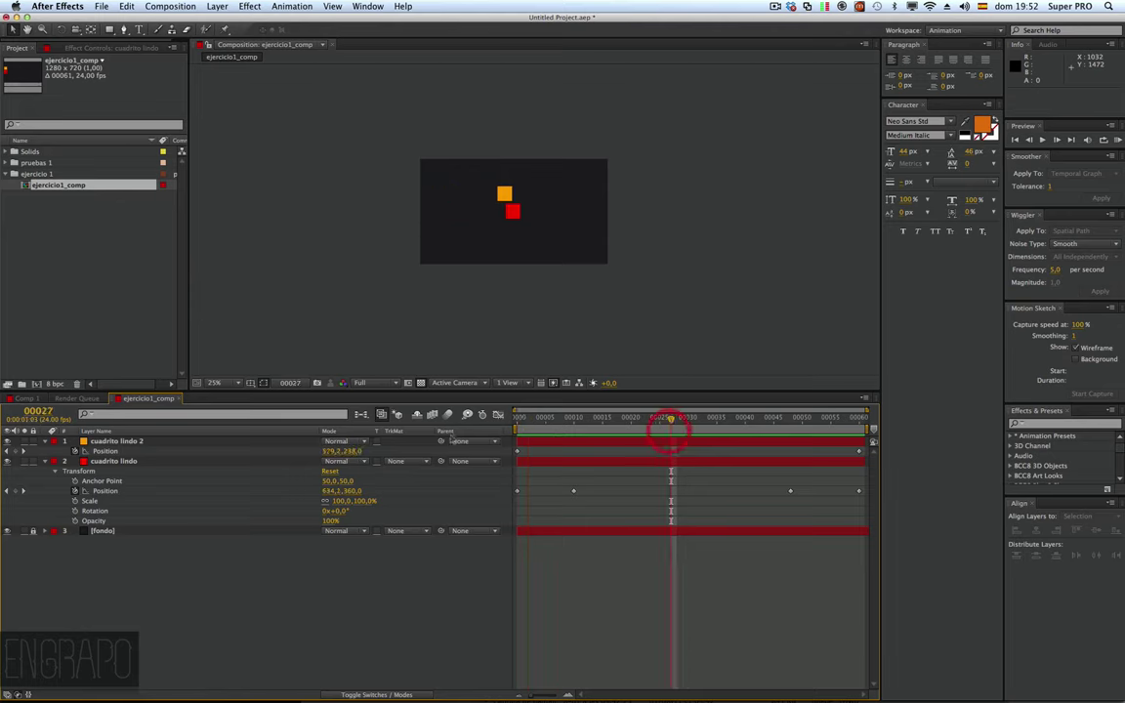
Step: Duplicate the cuadrito lindo layer
click(131, 461)
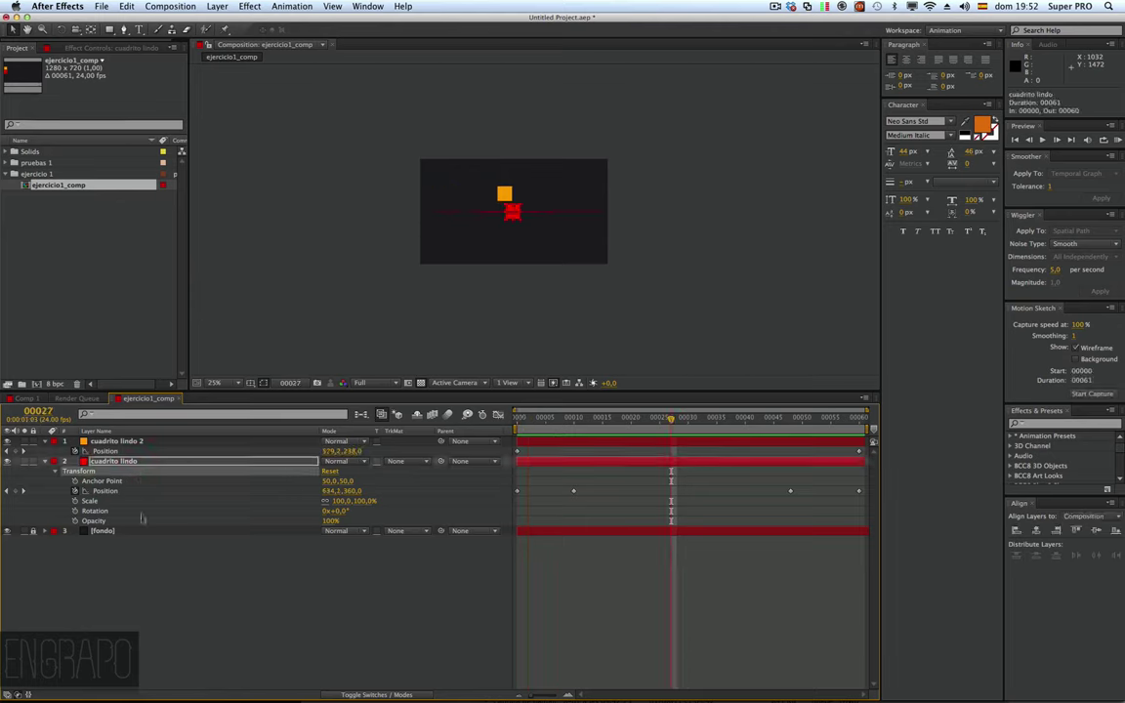
click(137, 543)
click(120, 459)
key(super+d)
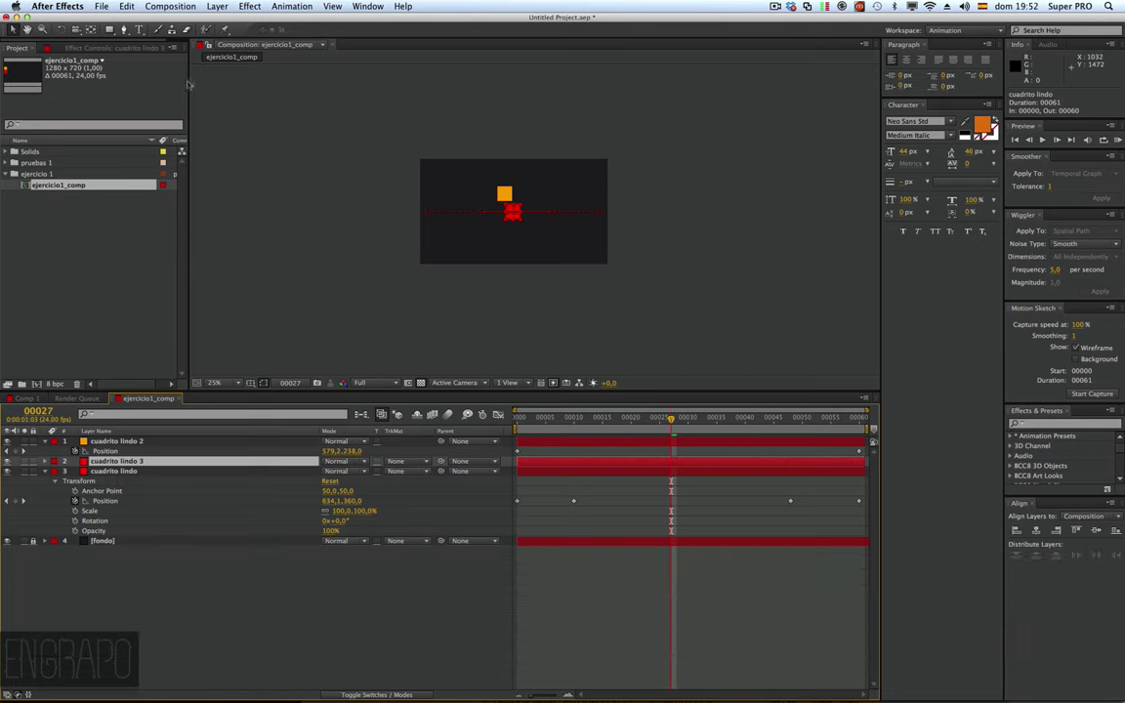
Step: Change the duplicate's solid colour to a deep royal blue
click(209, 6)
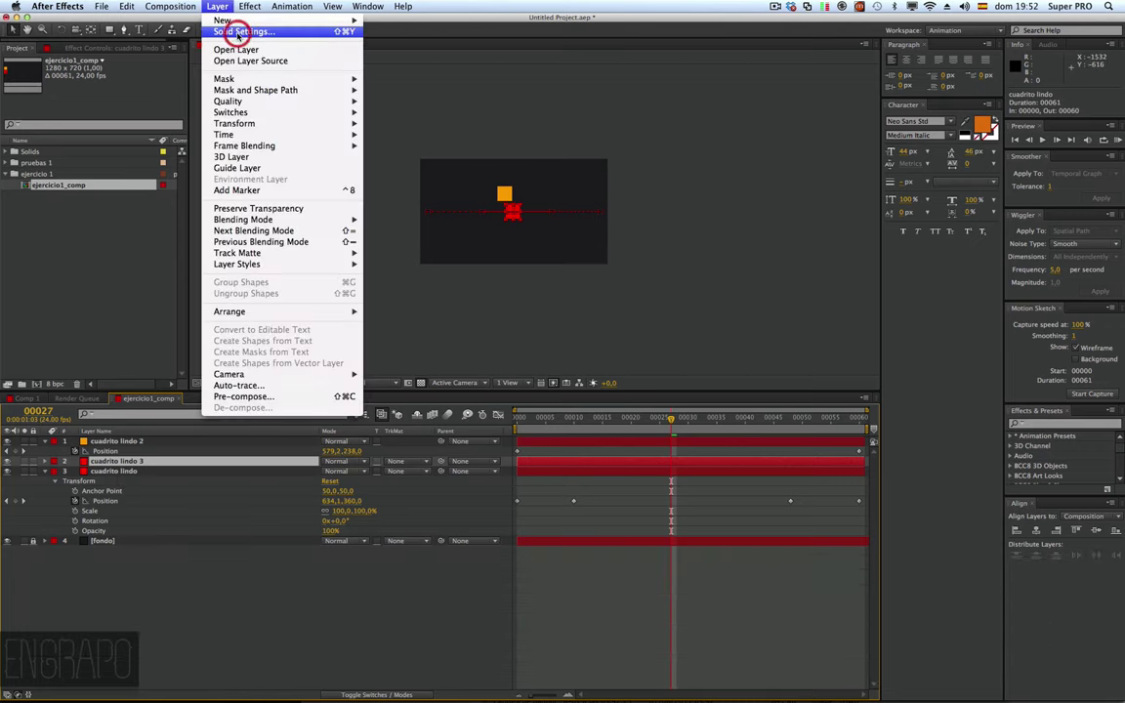
click(237, 33)
click(838, 406)
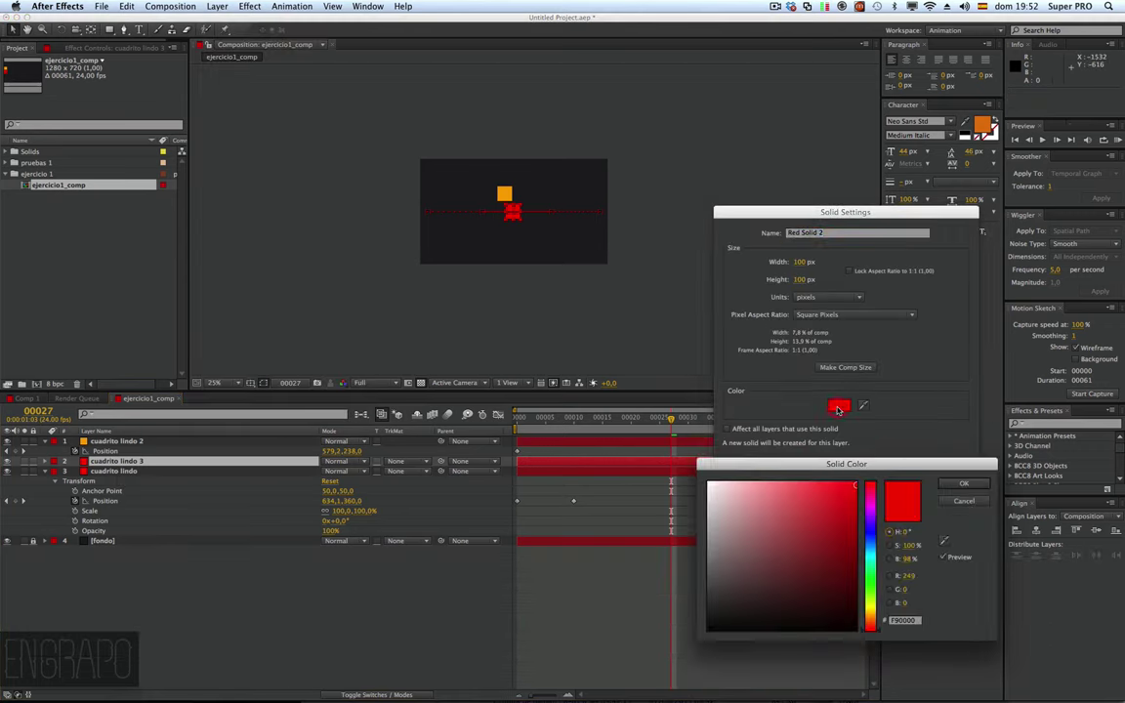
click(872, 547)
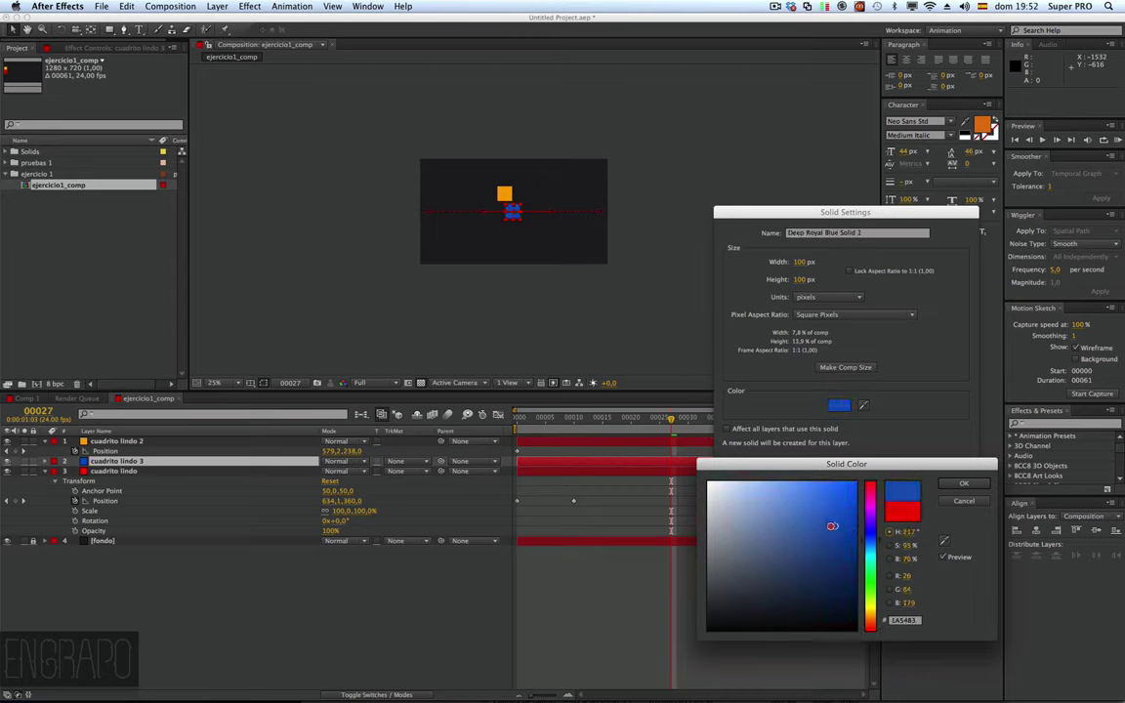
click(799, 479)
key(Return)
key(Return)
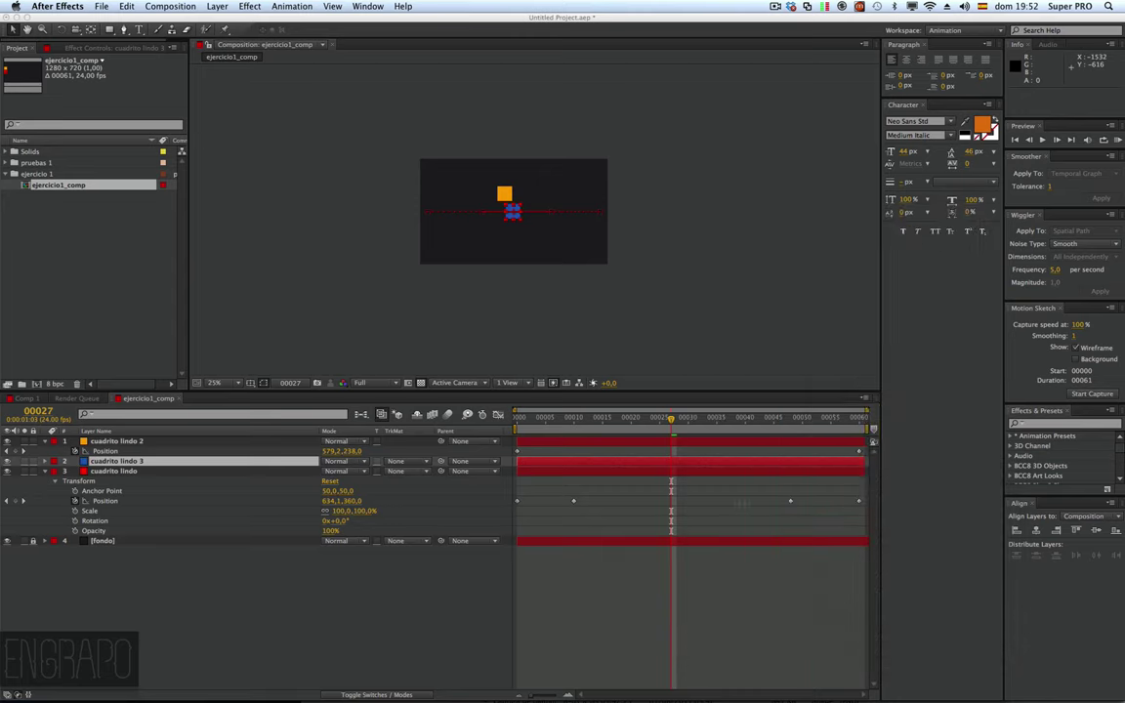
key(p)
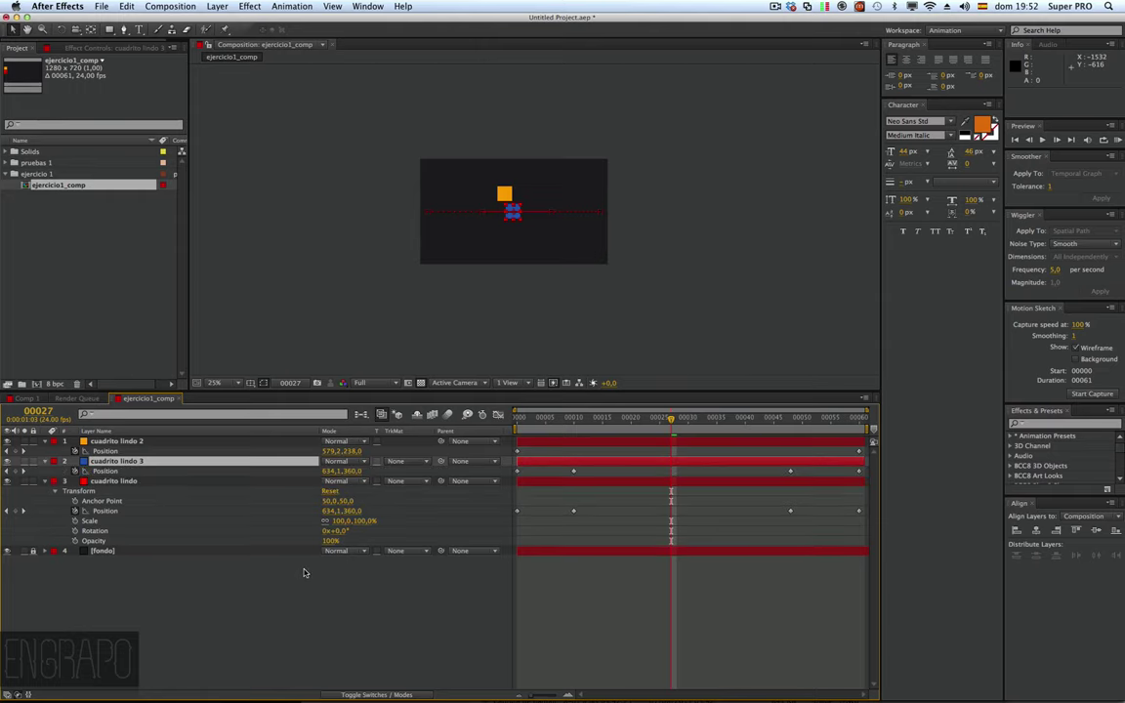
key(p)
key(p)
click(111, 471)
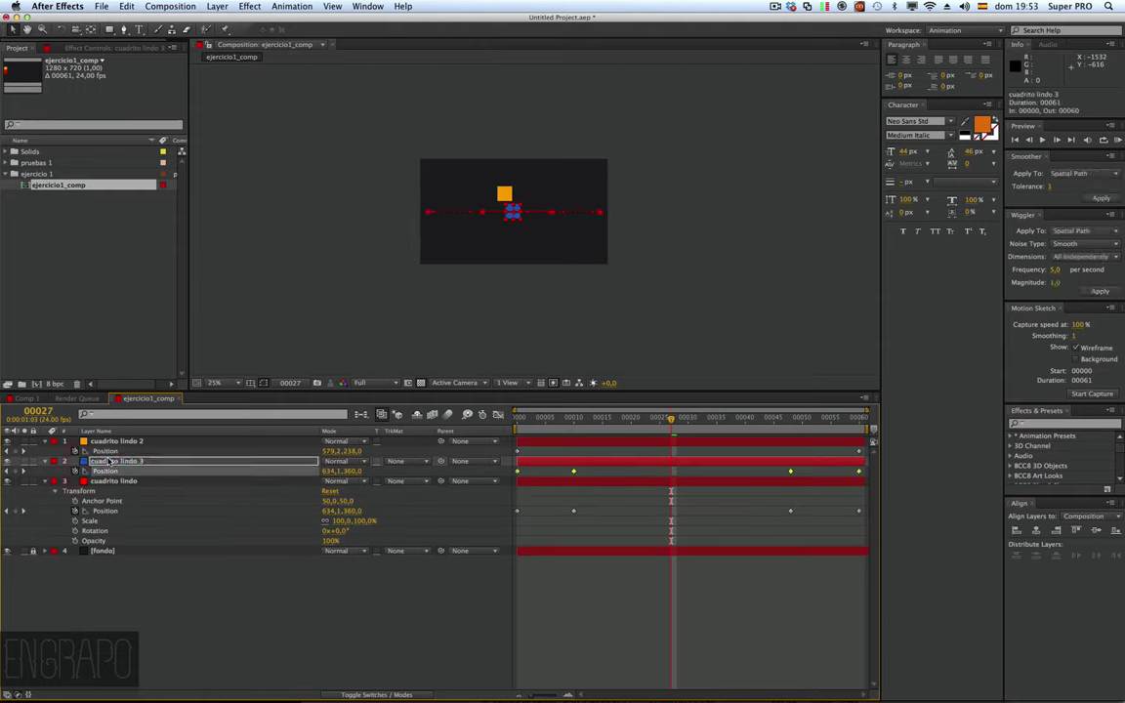
click(114, 481)
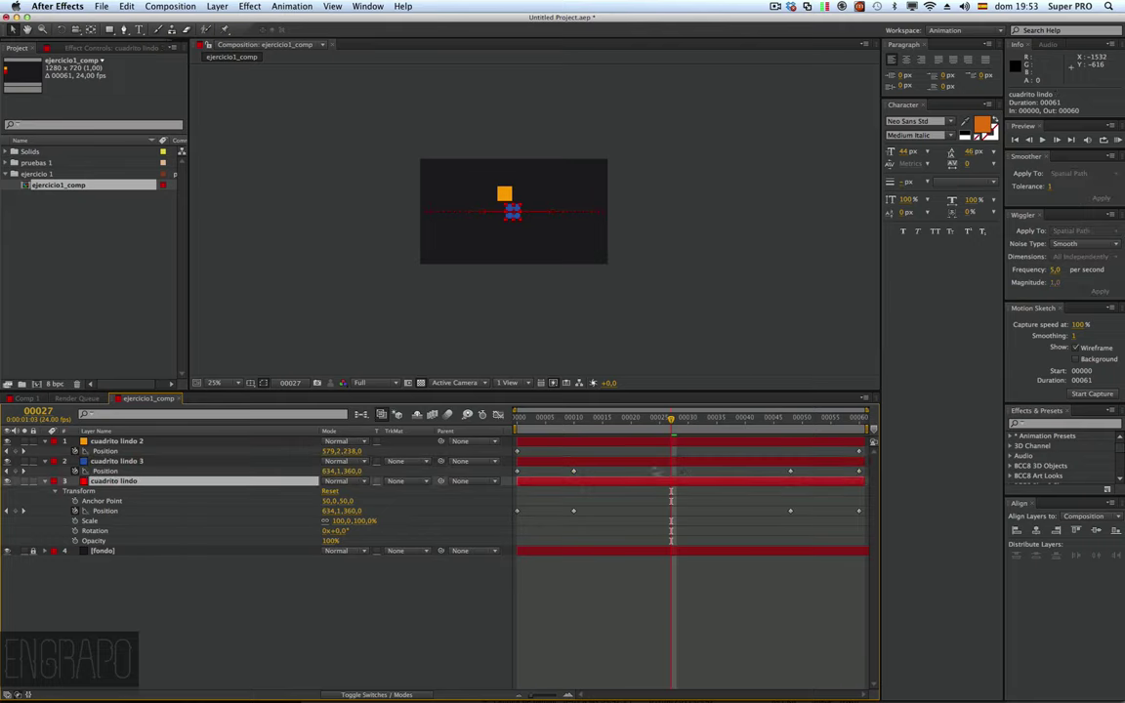
drag(865, 473, 516, 474)
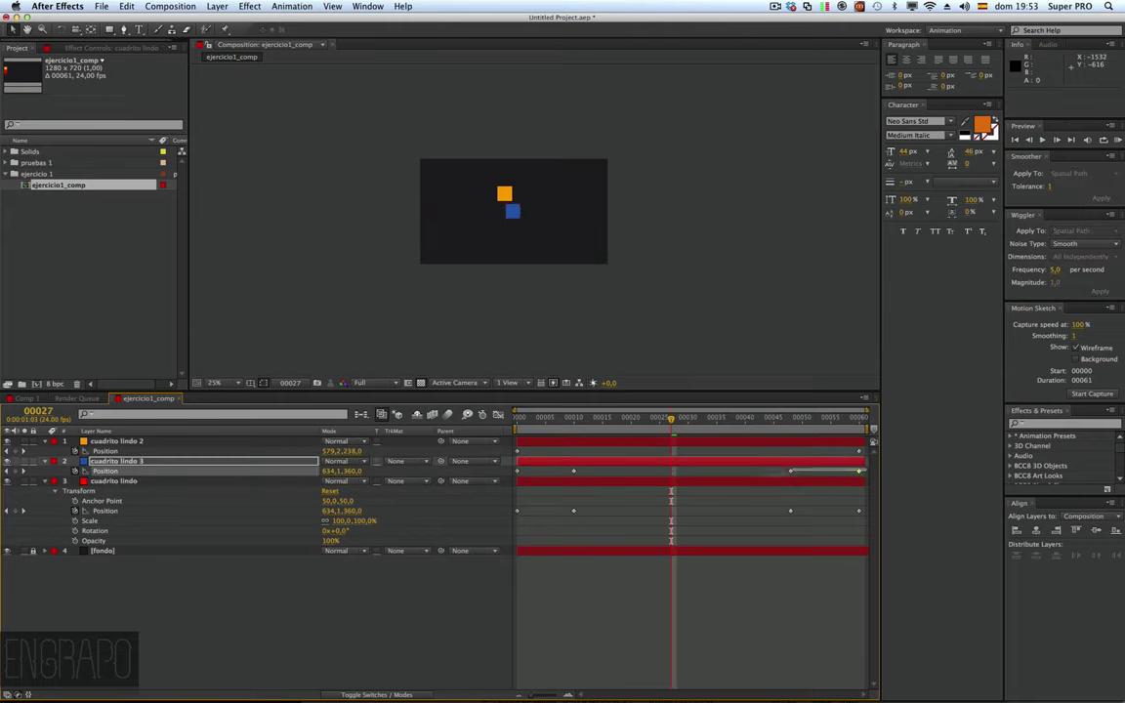
key(F12)
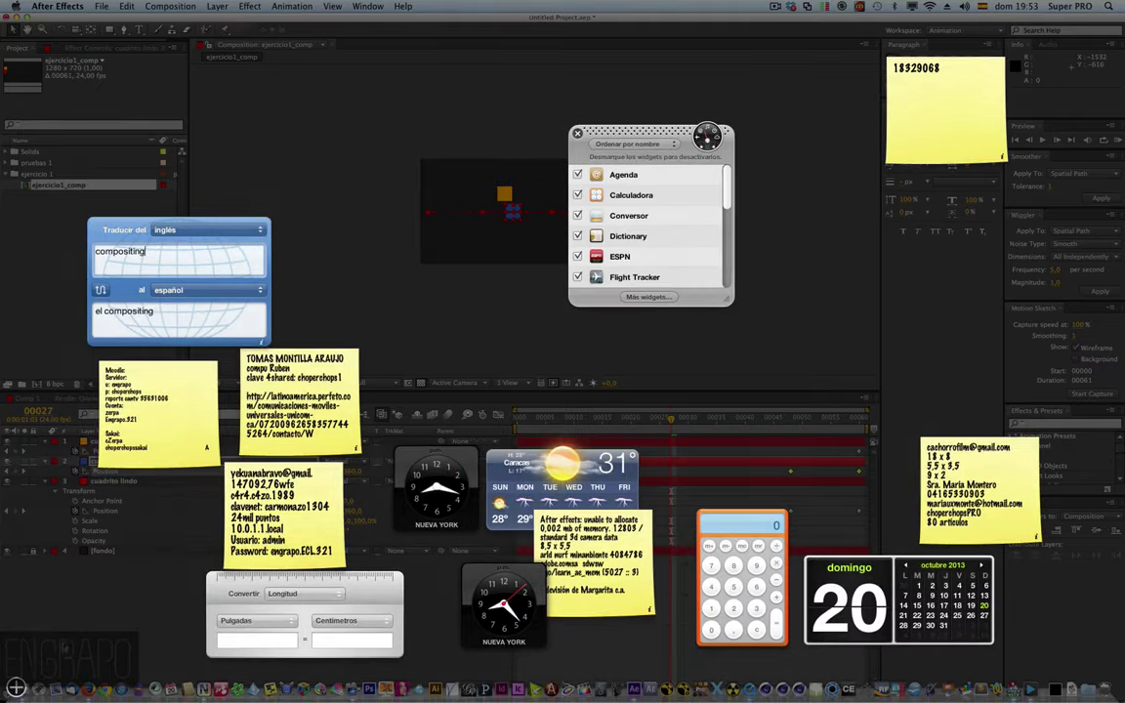
key(F12)
key(period)
click(141, 591)
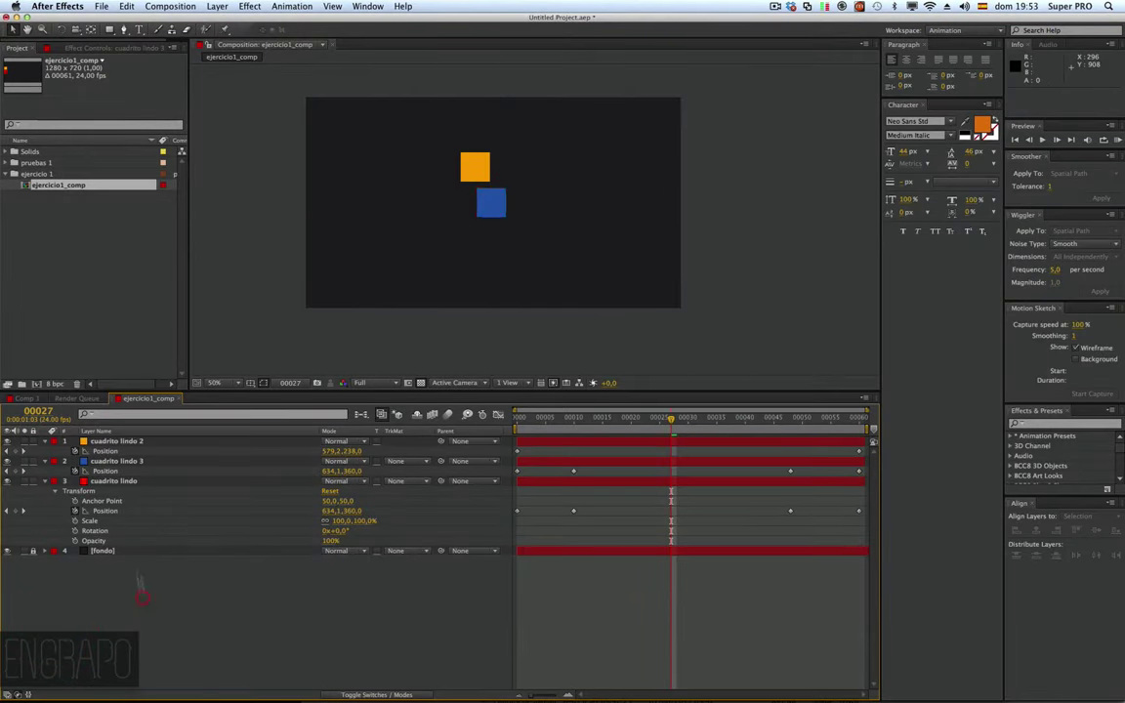
click(112, 471)
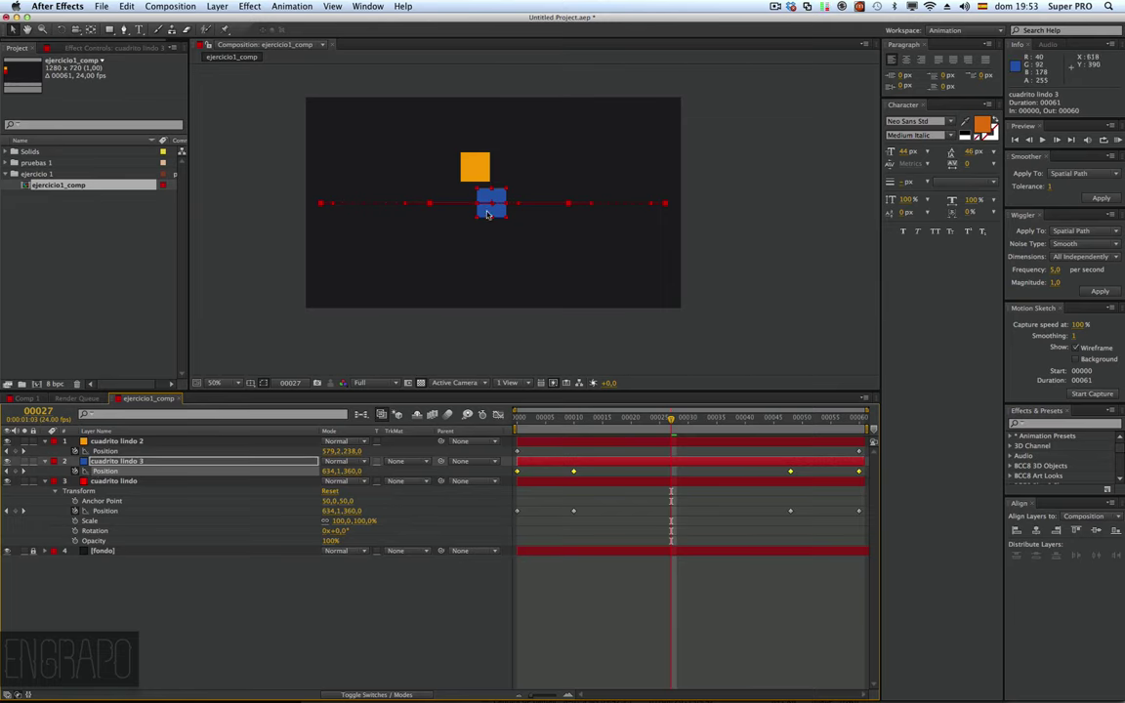
Step: At frame 0, move the blue square down below the red one
click(515, 418)
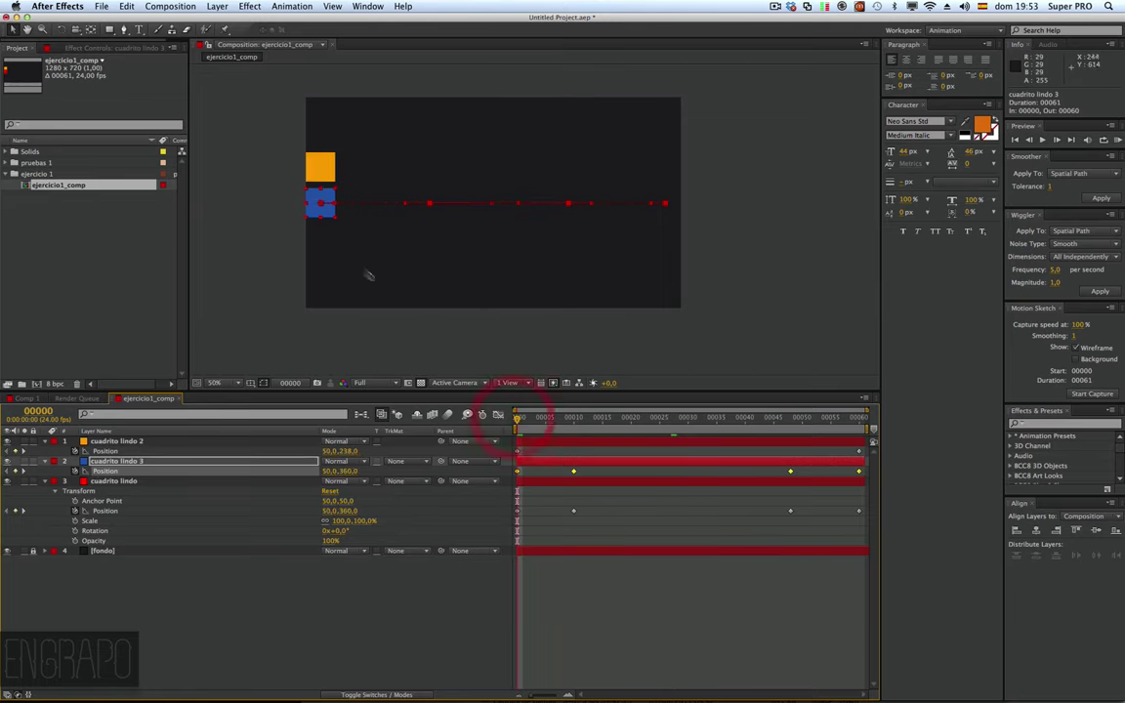
drag(325, 210, 330, 249)
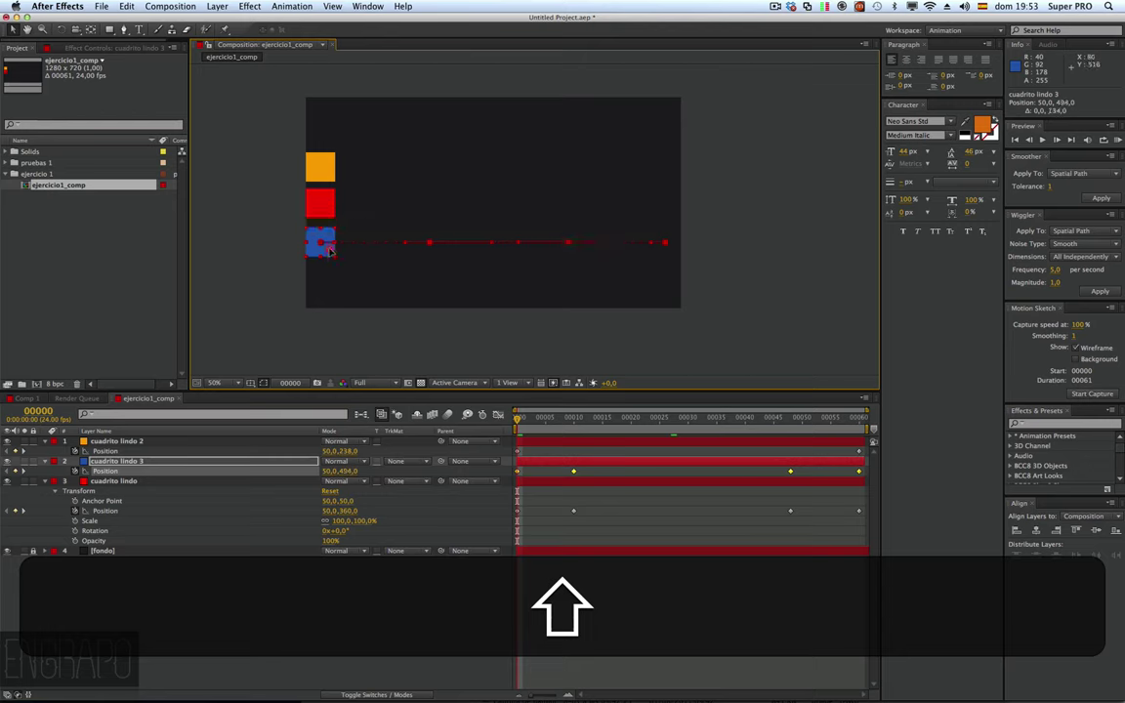
click(364, 352)
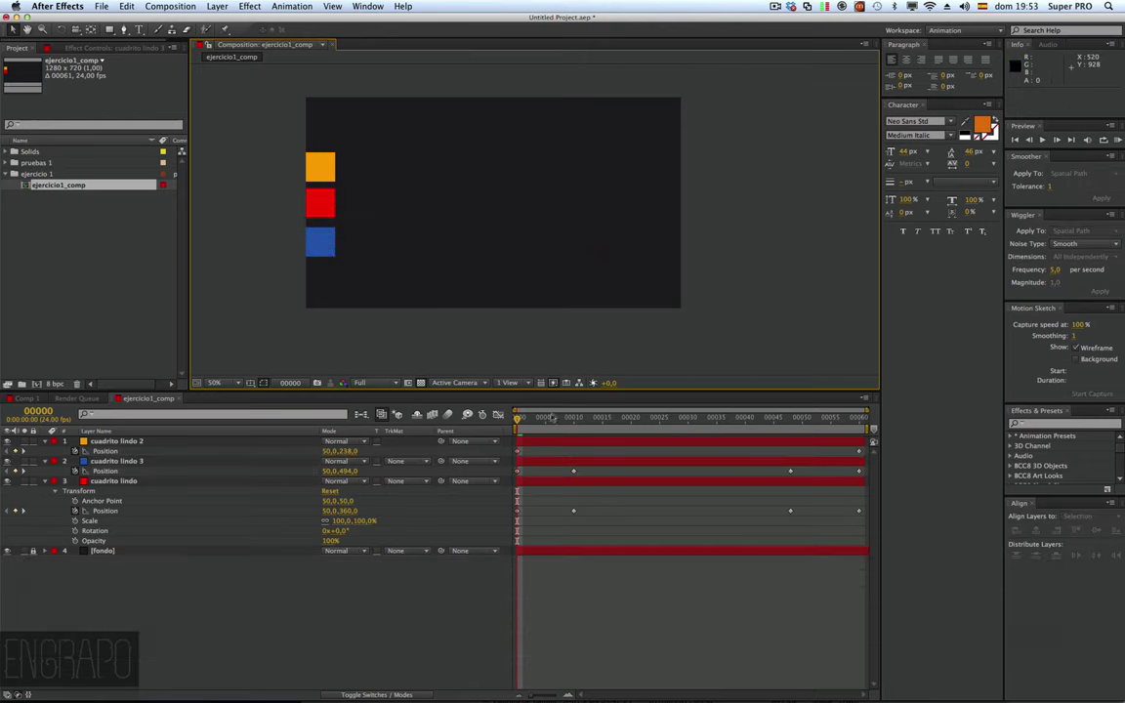
Step: Shift the blue square left at frame 10 and right at frame 48, then preview the motion
click(573, 420)
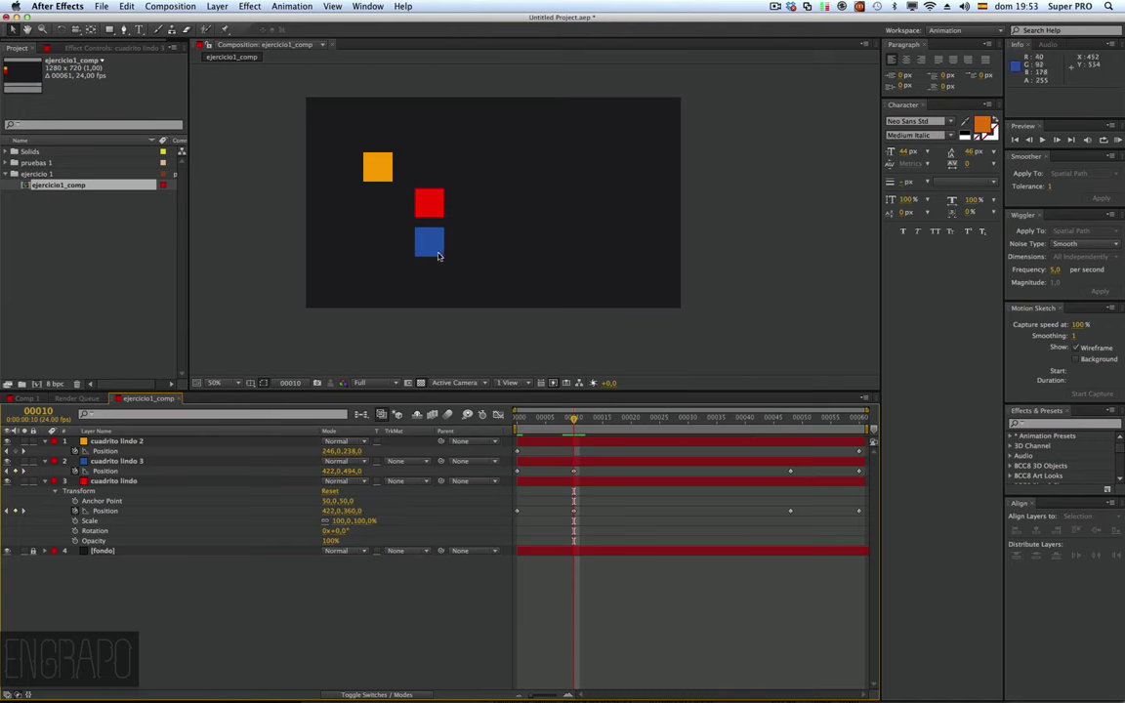
click(439, 256)
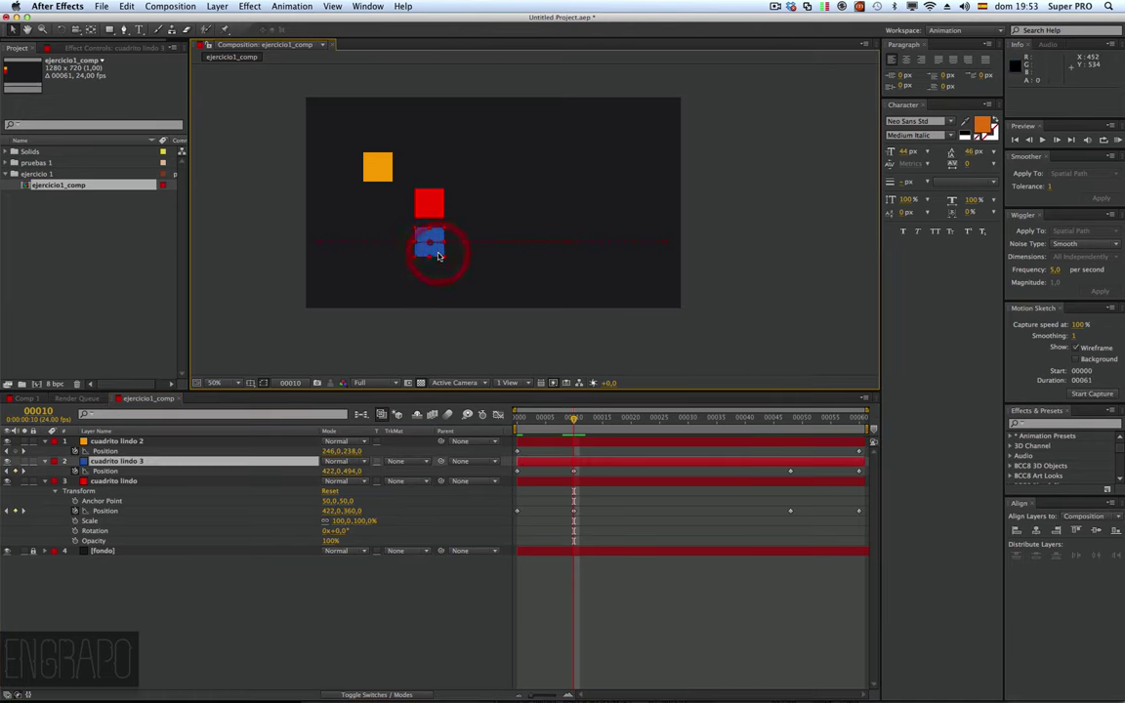
drag(439, 256, 368, 256)
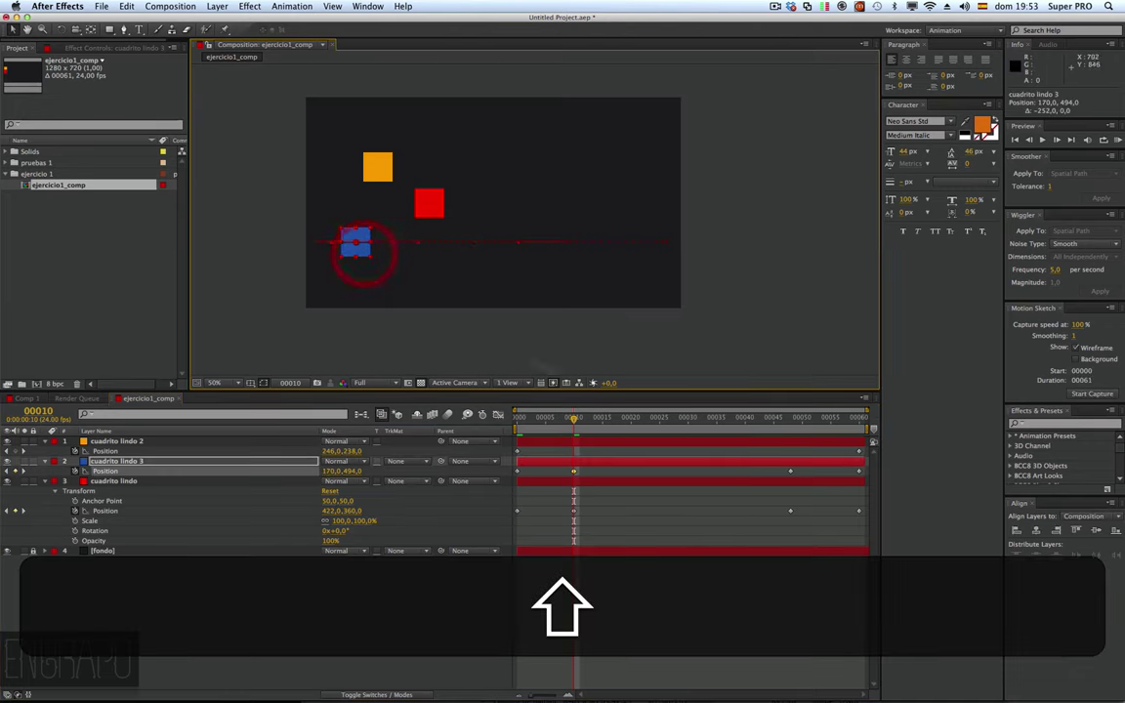
drag(730, 418, 791, 424)
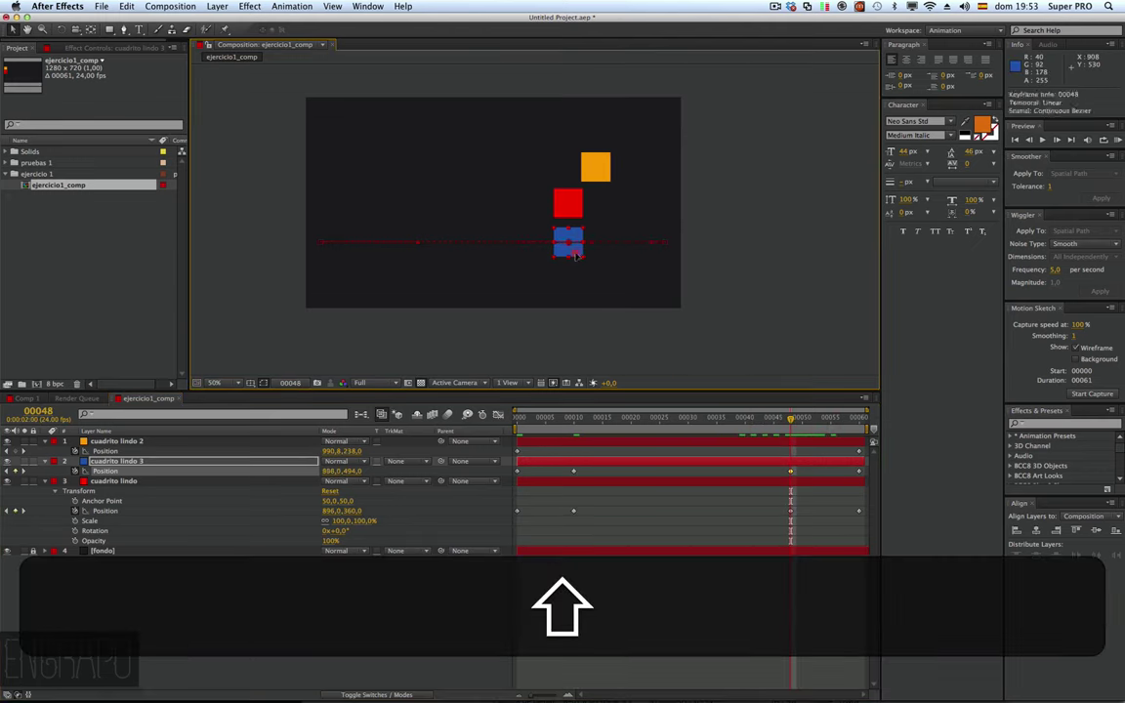
drag(576, 254, 628, 256)
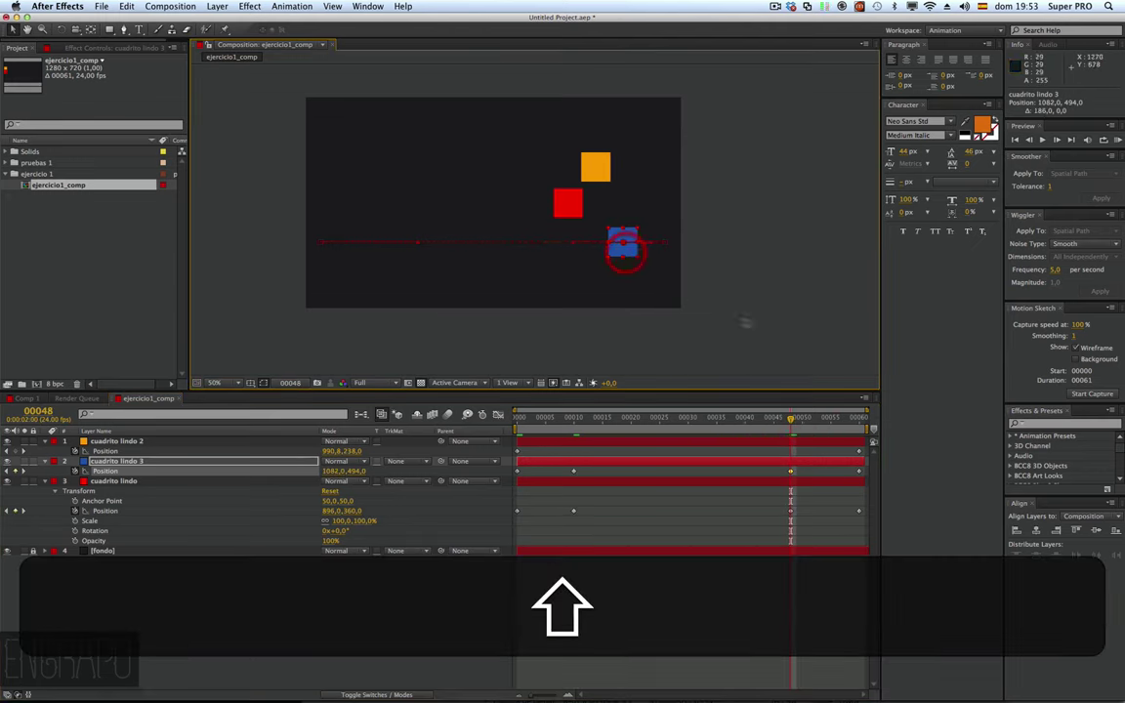
click(808, 360)
key(KP_0)
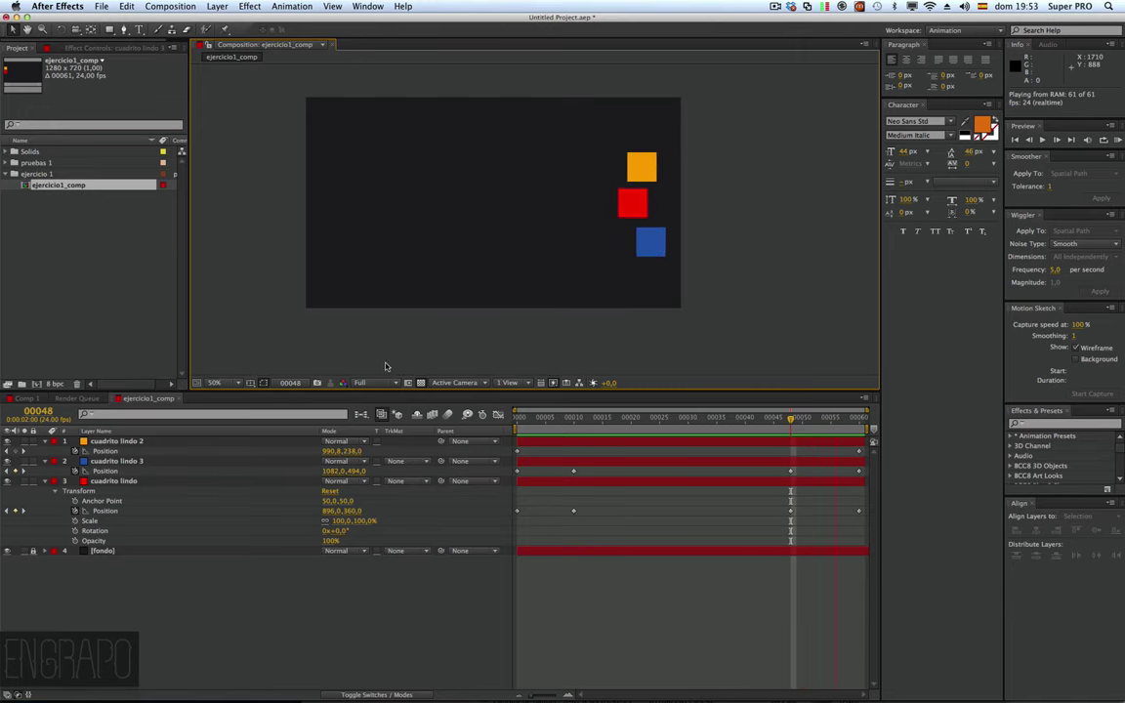
click(574, 473)
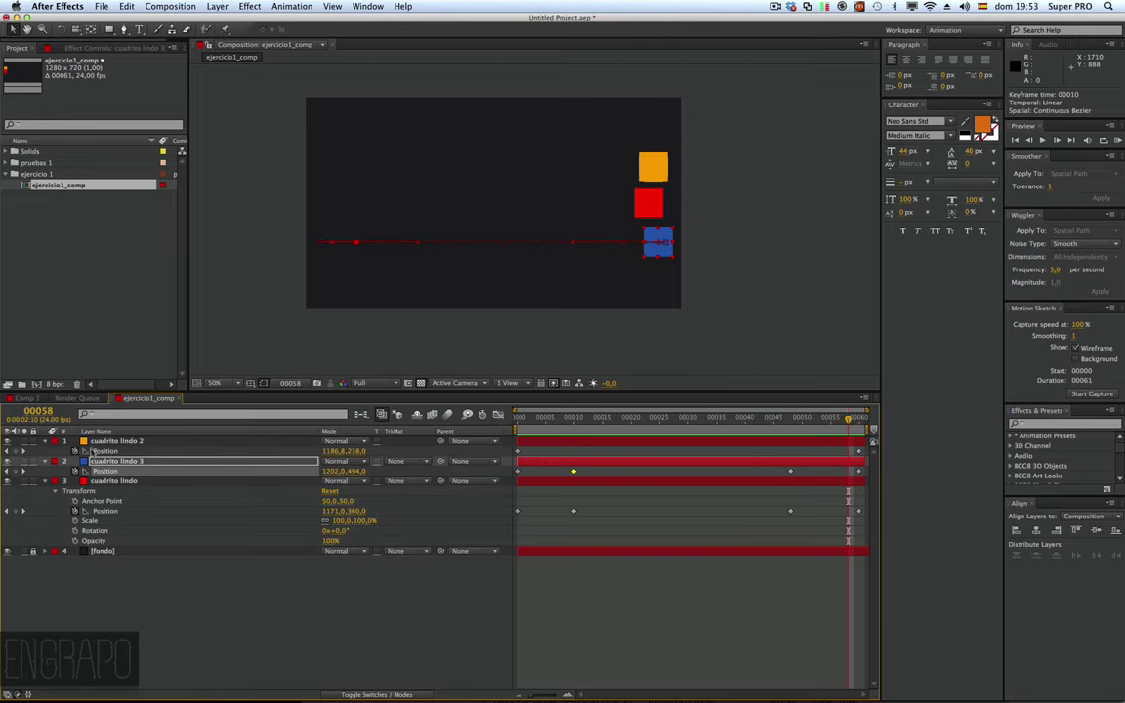
Step: Nudge the blue square slightly left at frame 10 and slightly right at frame 48
click(573, 418)
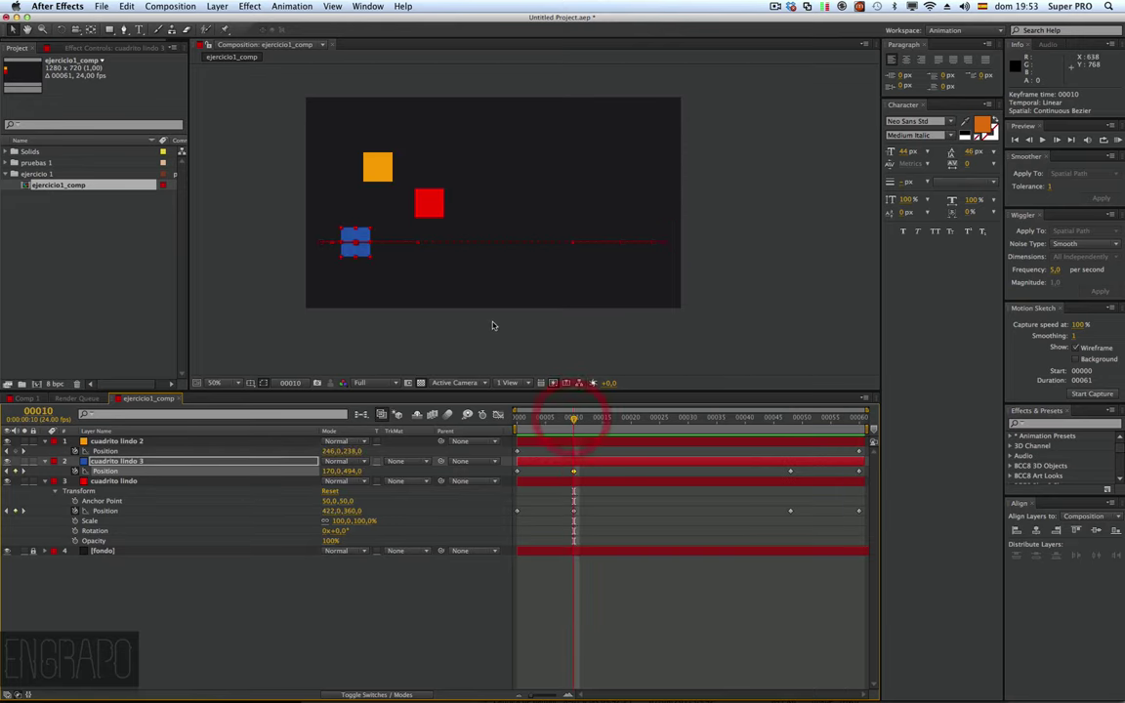
drag(359, 250, 353, 253)
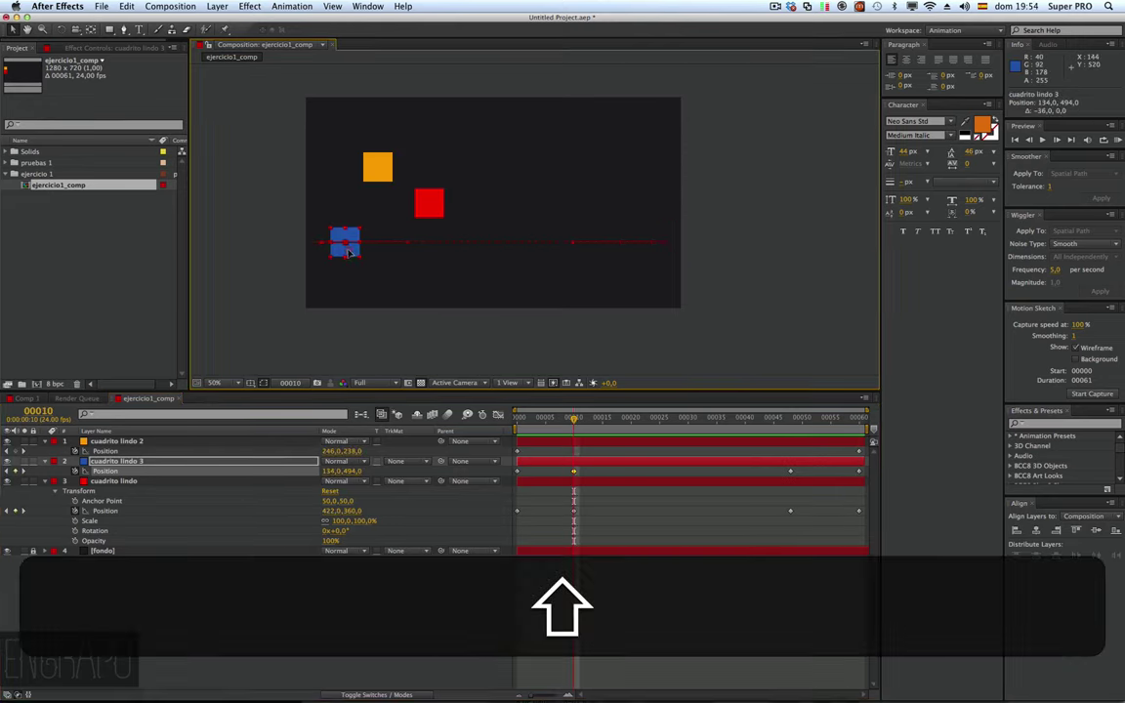
click(791, 418)
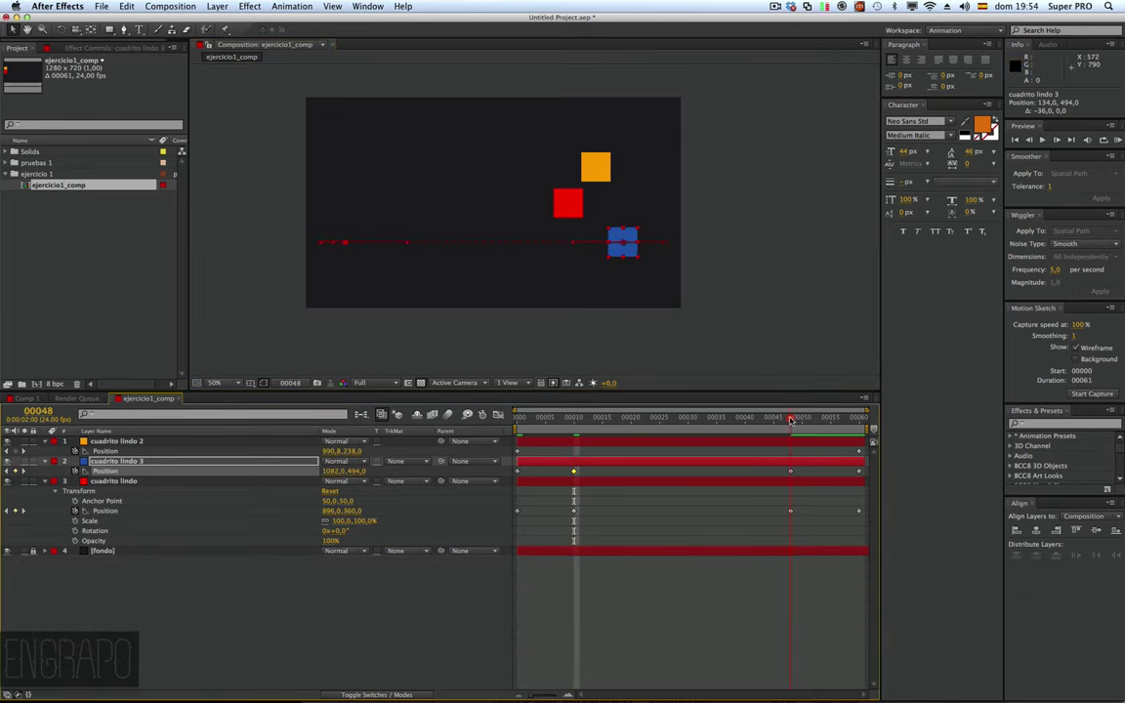
drag(620, 255, 634, 254)
click(711, 259)
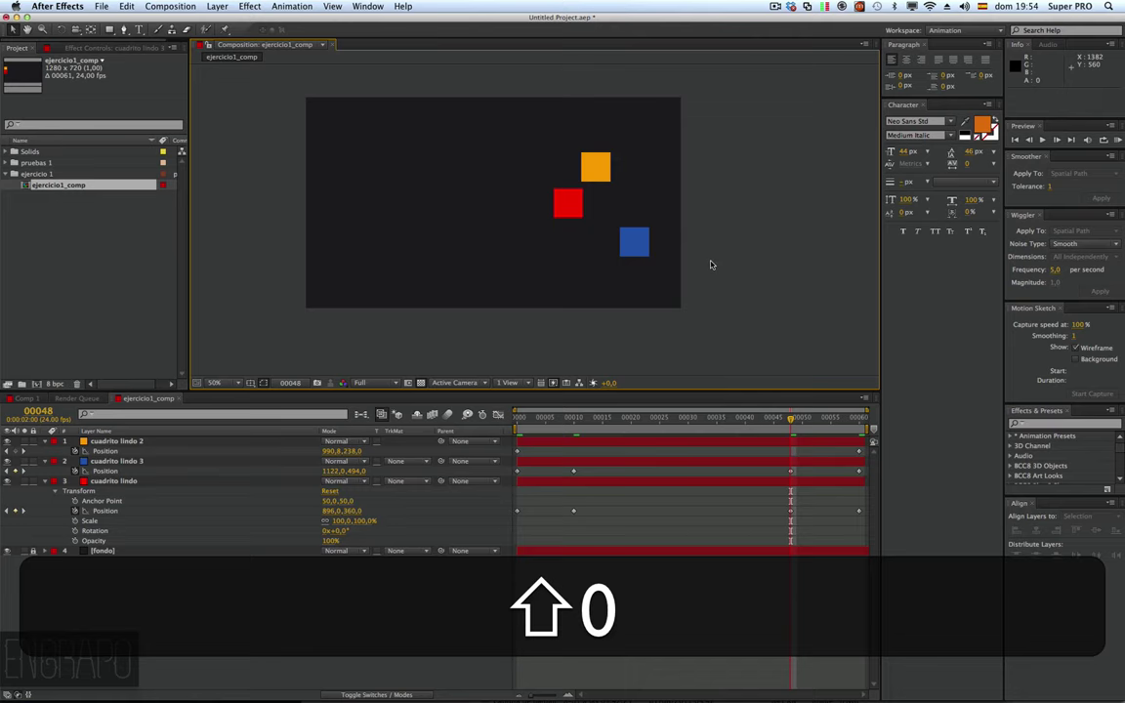
Step: Preview the revised animation and scrub to the end to check the stacked squares
key(shift+KP_0)
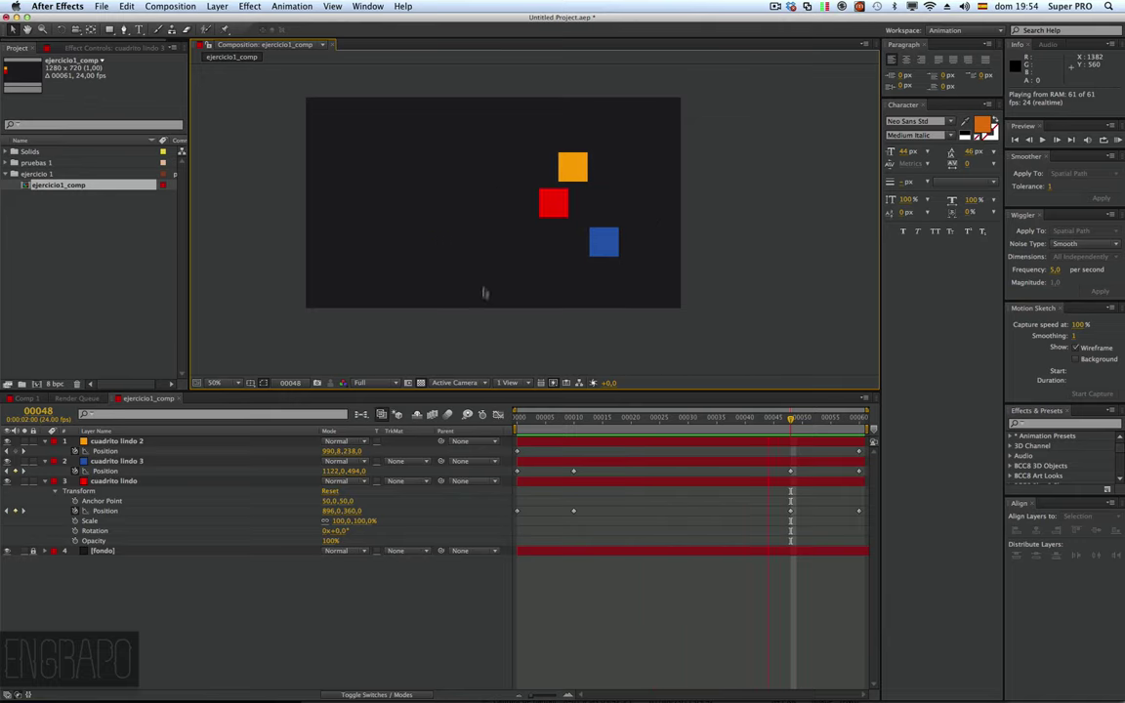
click(559, 427)
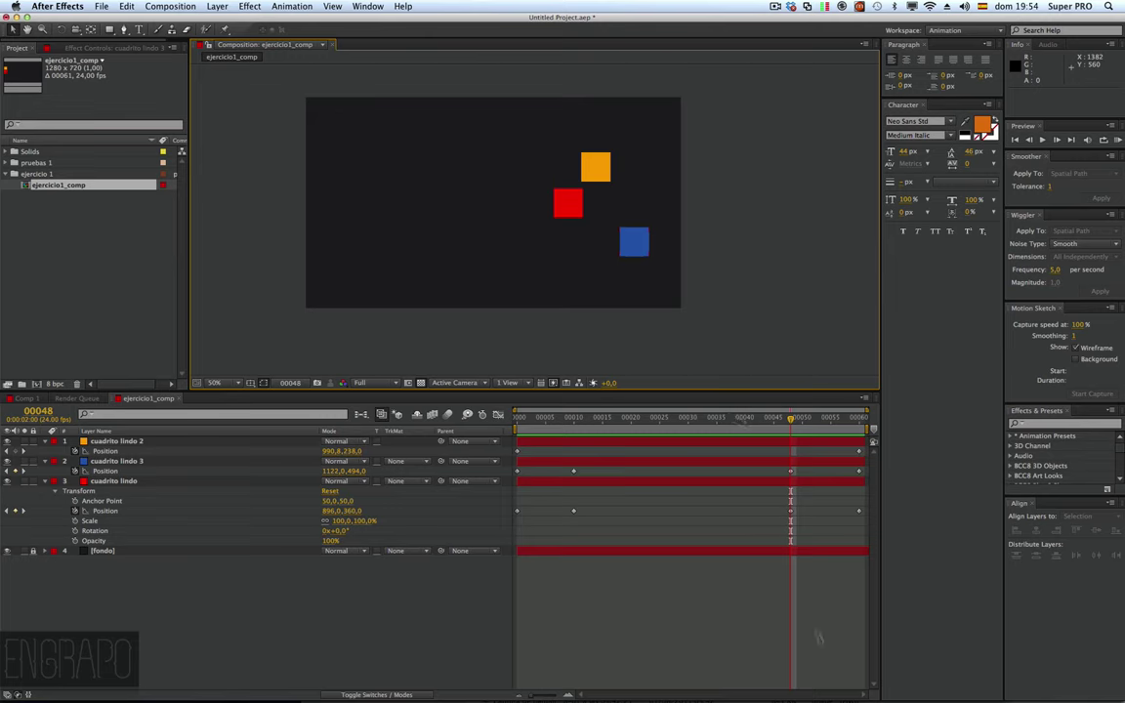
click(709, 606)
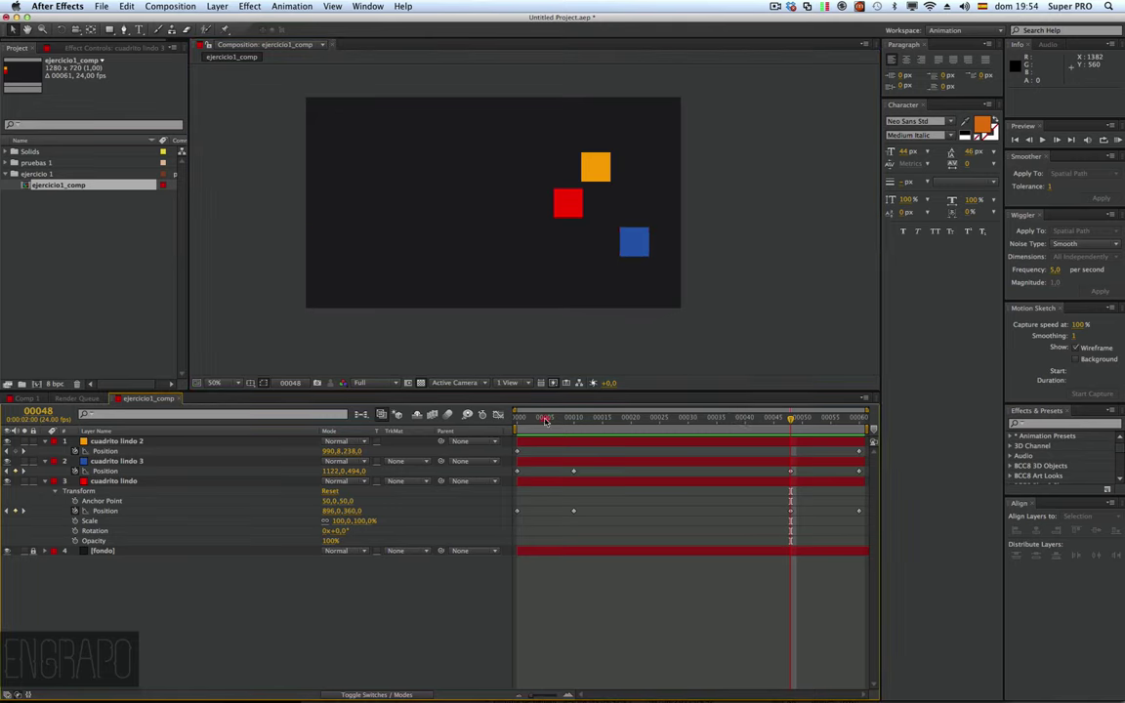
drag(546, 419, 860, 417)
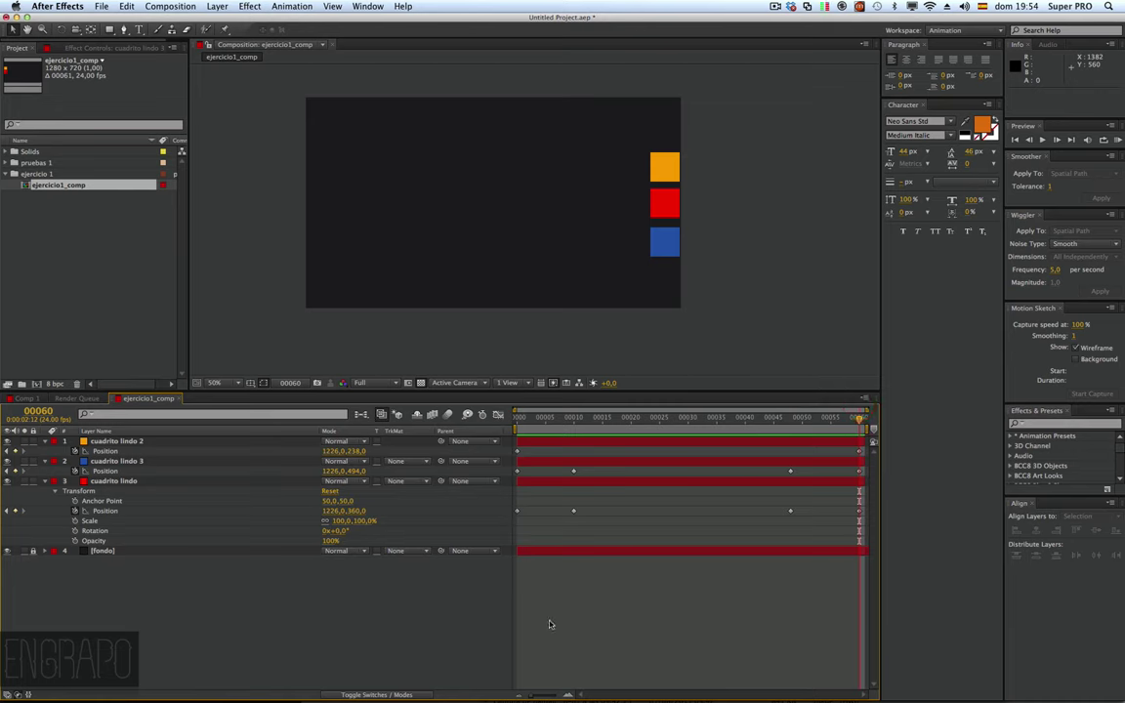
click(118, 284)
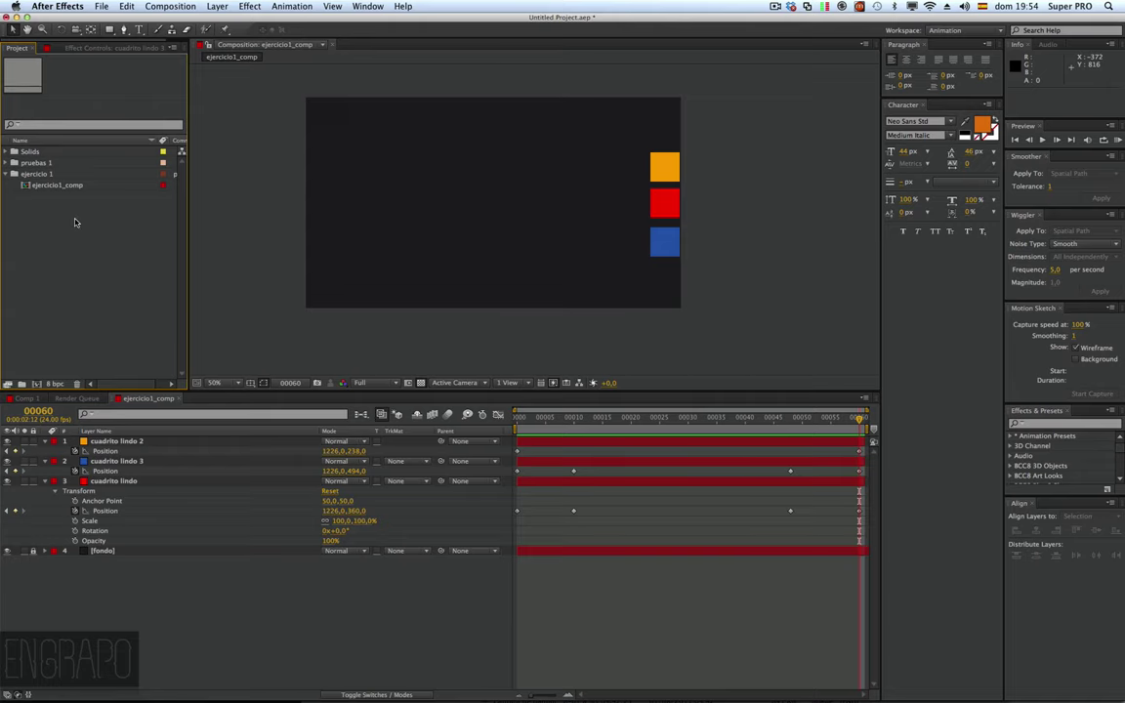
Step: Create a new project folder named 'ejercicio 2' and select it
key(super)
click(21, 384)
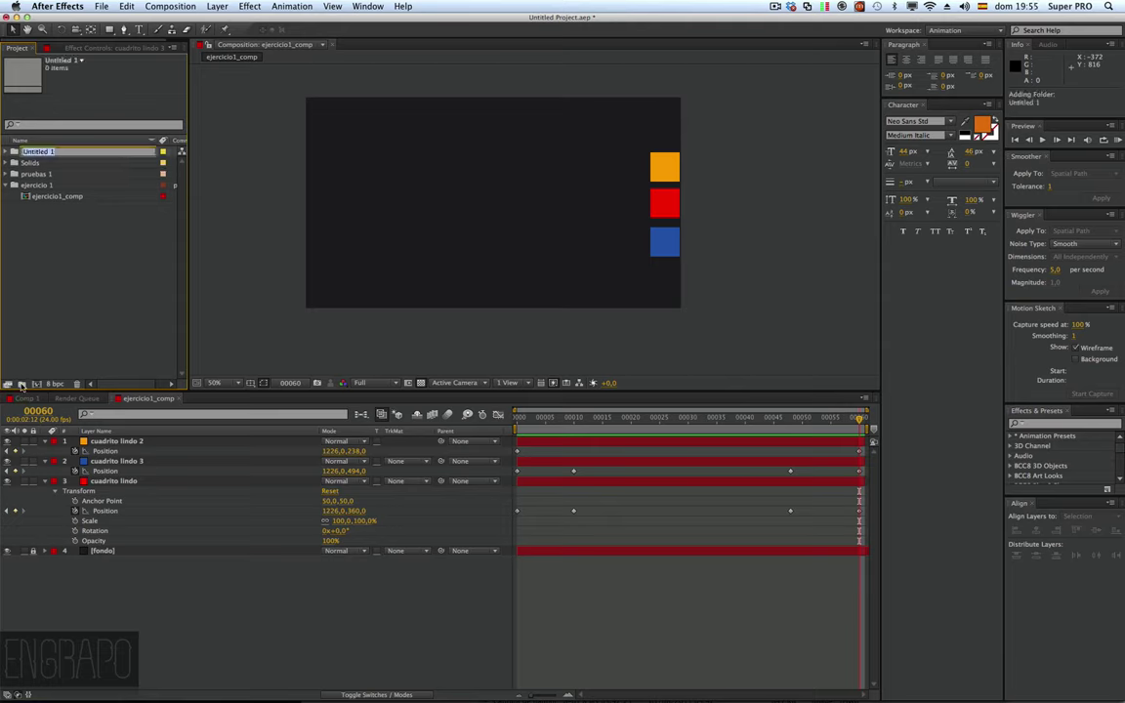
key(BackSpace)
text(ejercicio 2)
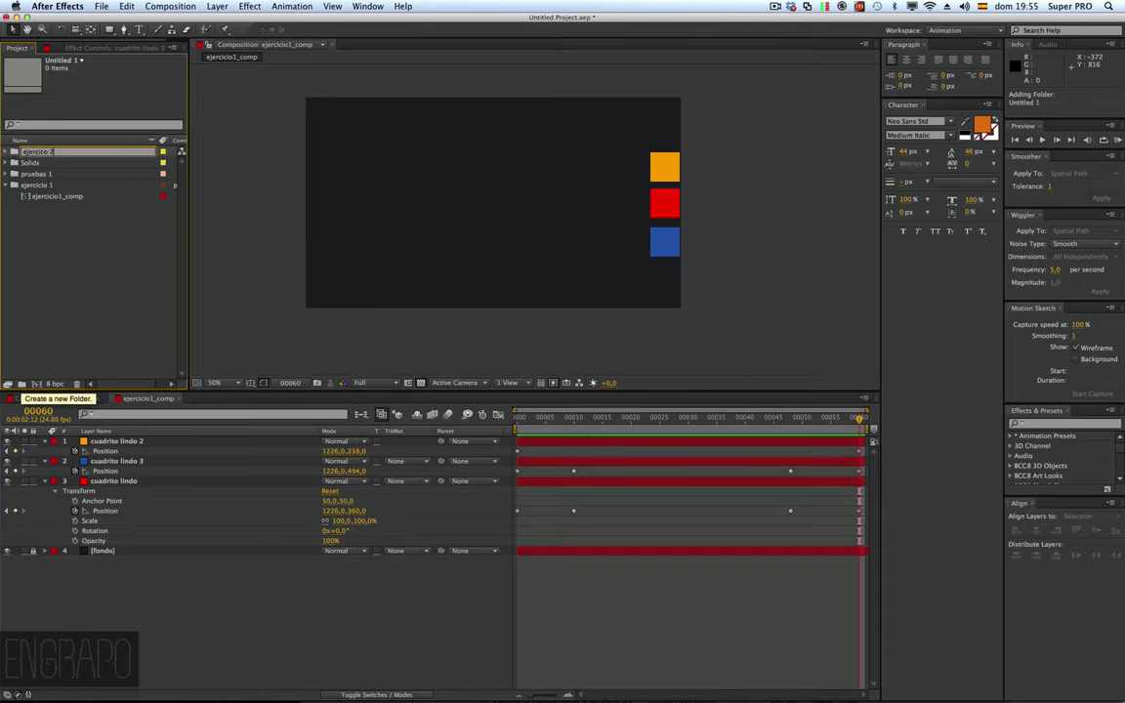
key(shift+Left)
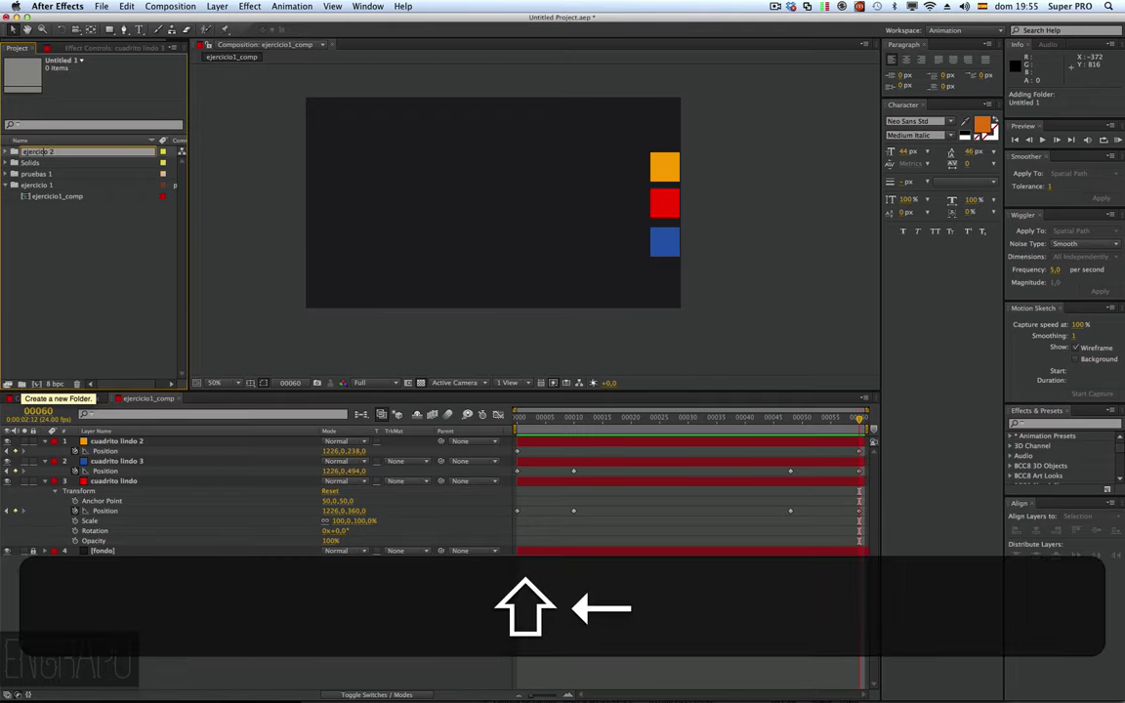
key(shift+Left)
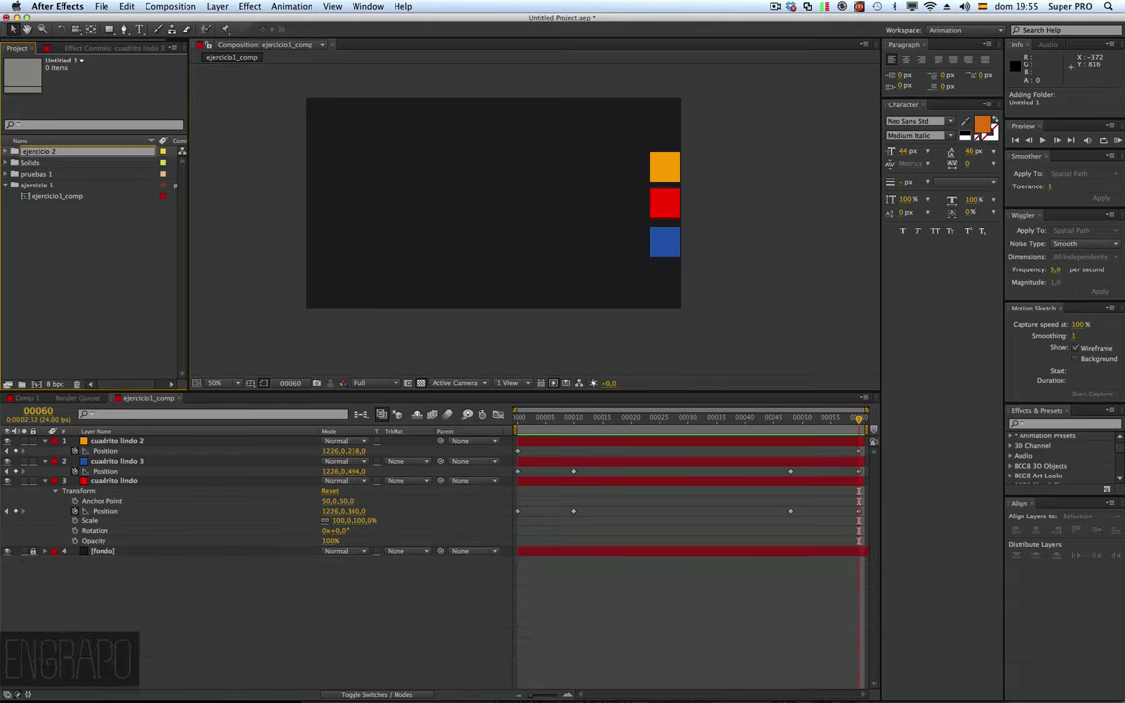
click(44, 349)
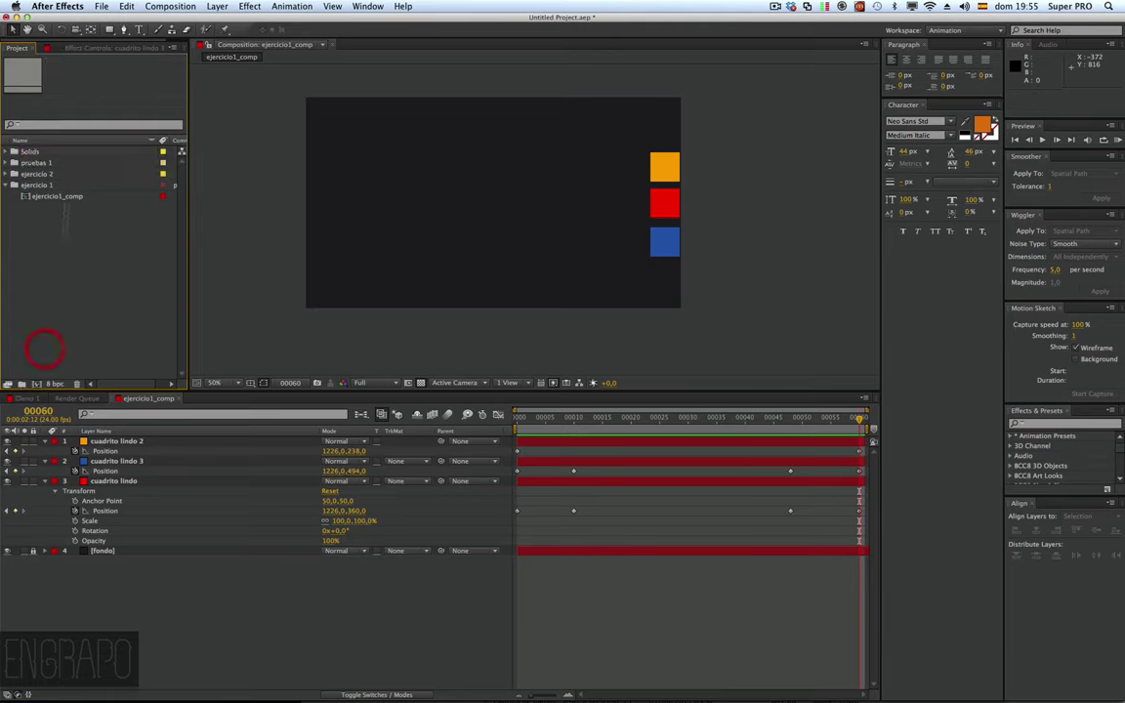
click(19, 183)
click(23, 175)
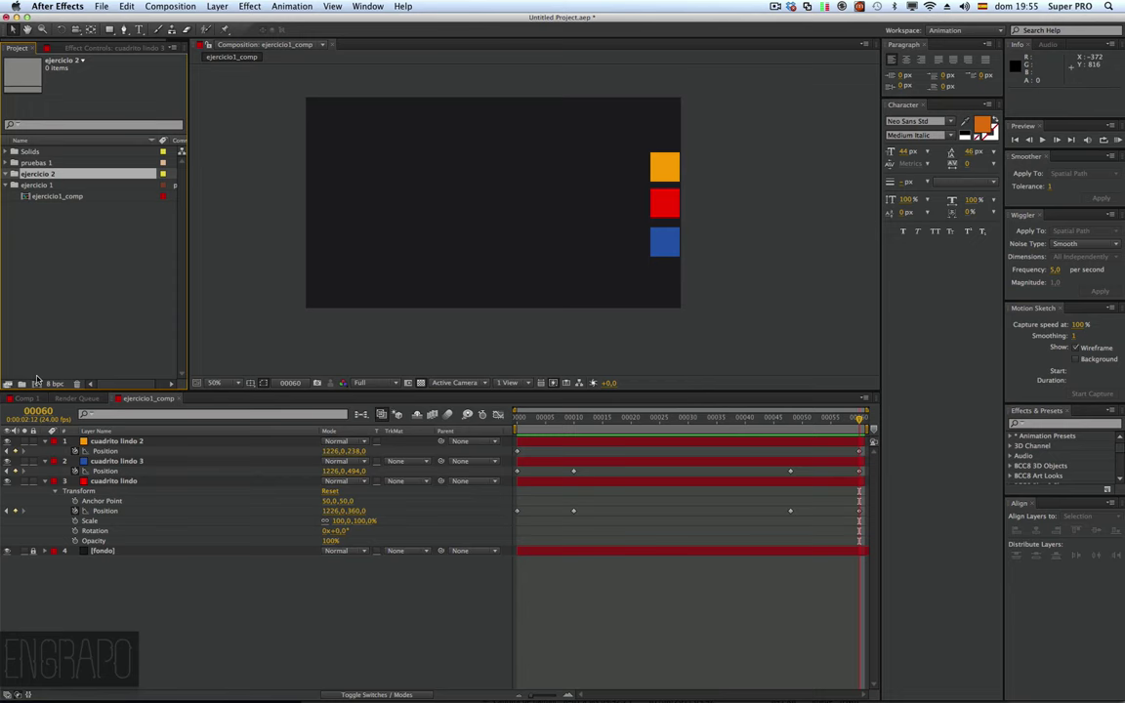
click(36, 382)
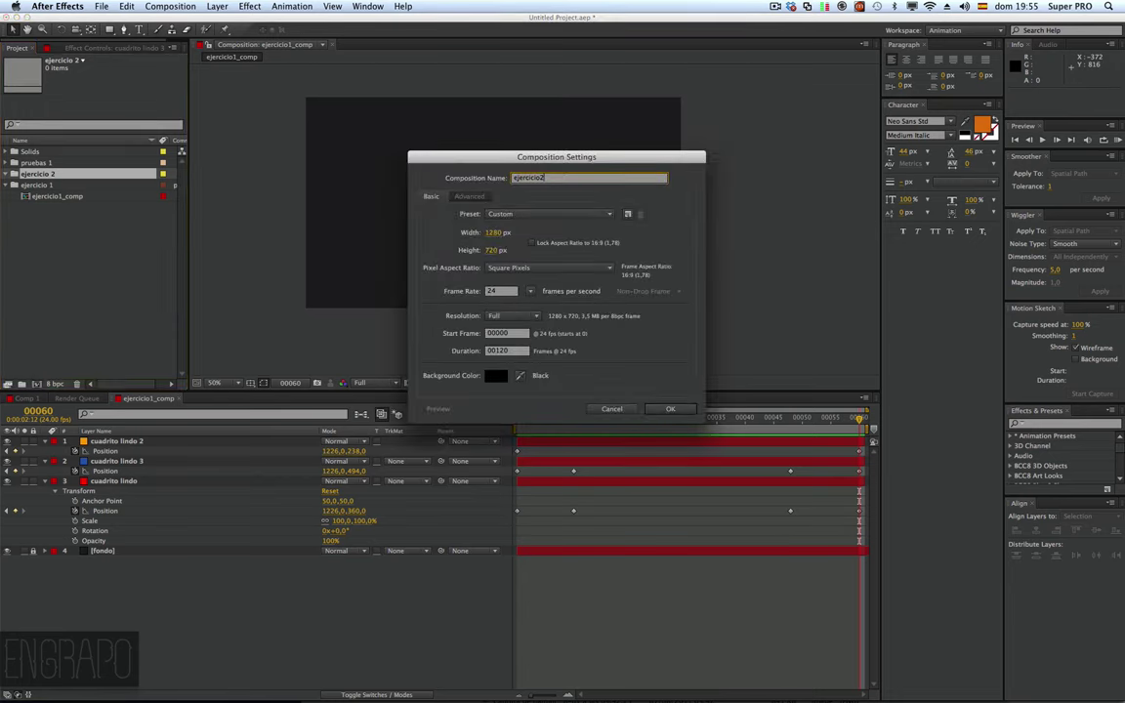
Step: Name the new composition ejercicio2_comp and create it
text(_comp)
click(521, 352)
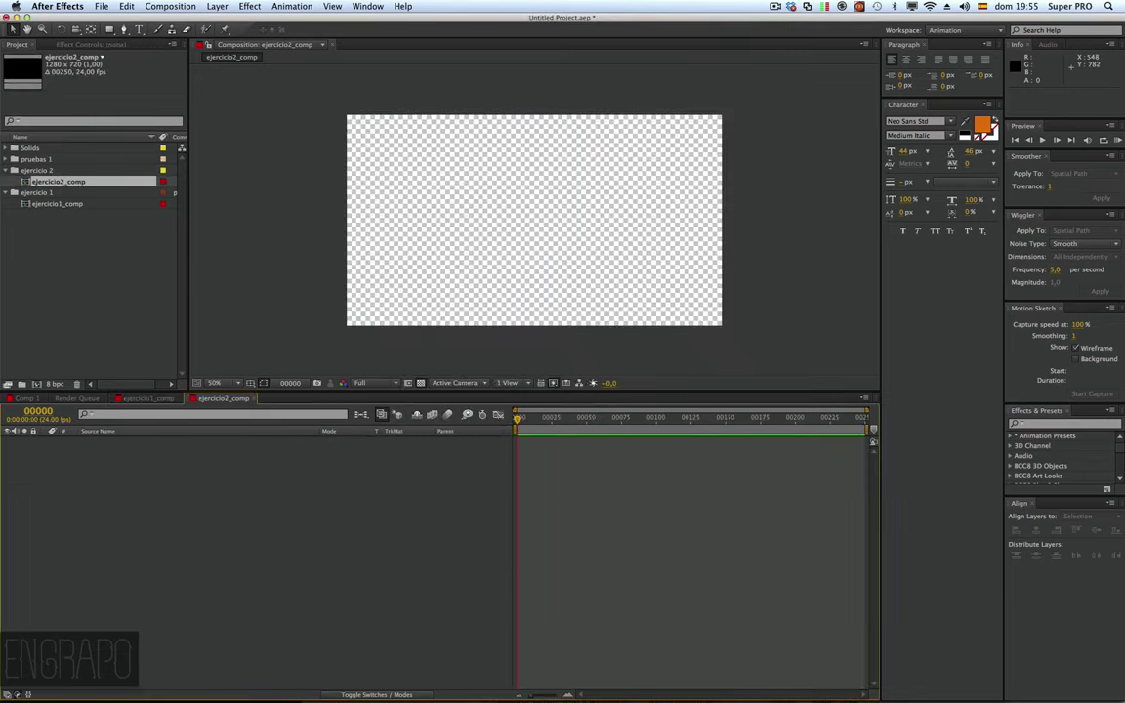
click(584, 418)
click(865, 418)
click(401, 462)
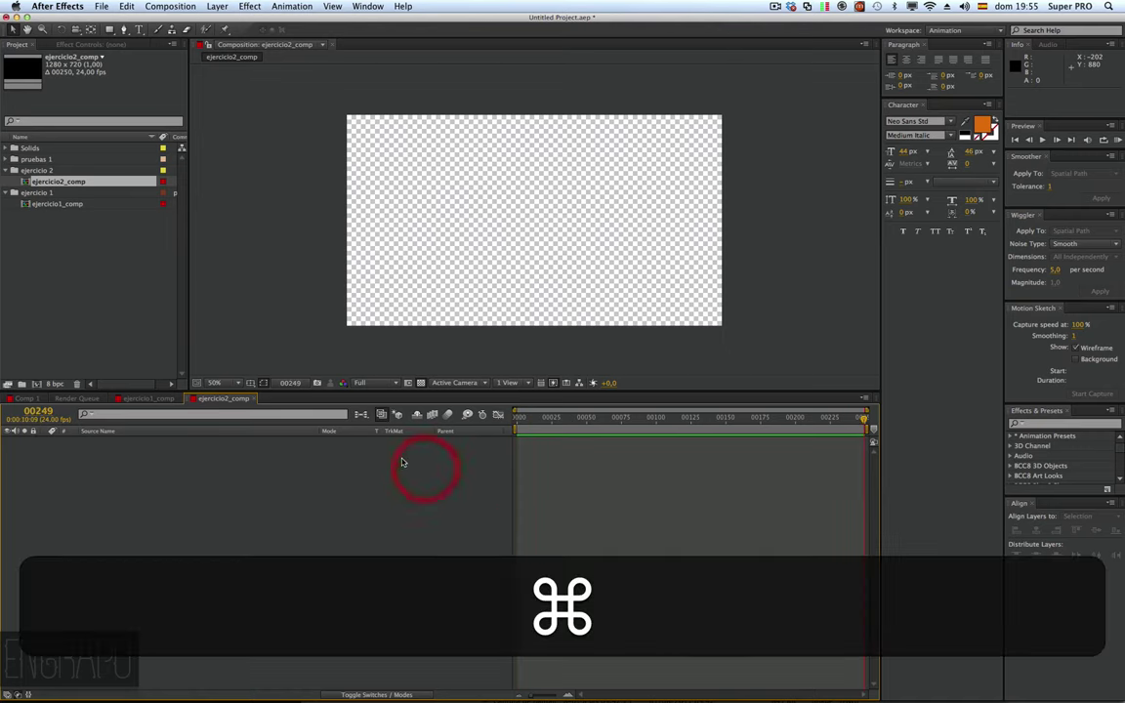
Step: Change ejercicio2_comp's duration to 120 frames in Composition Settings
key(super+k)
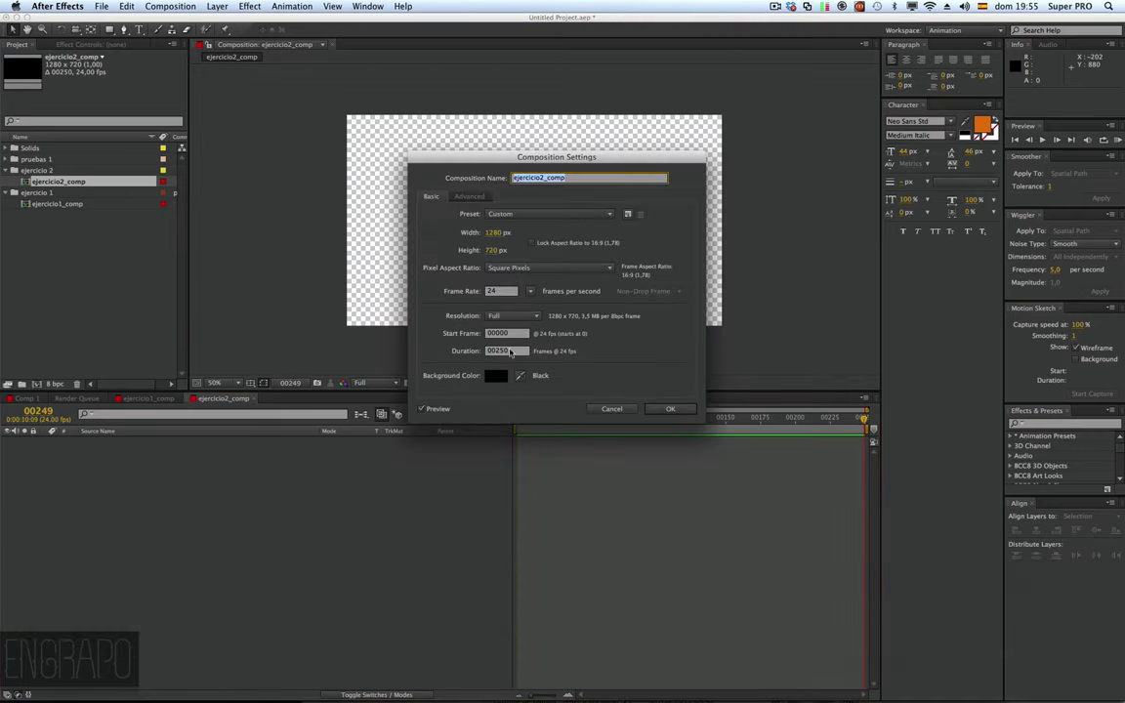
click(508, 350)
text(/2)
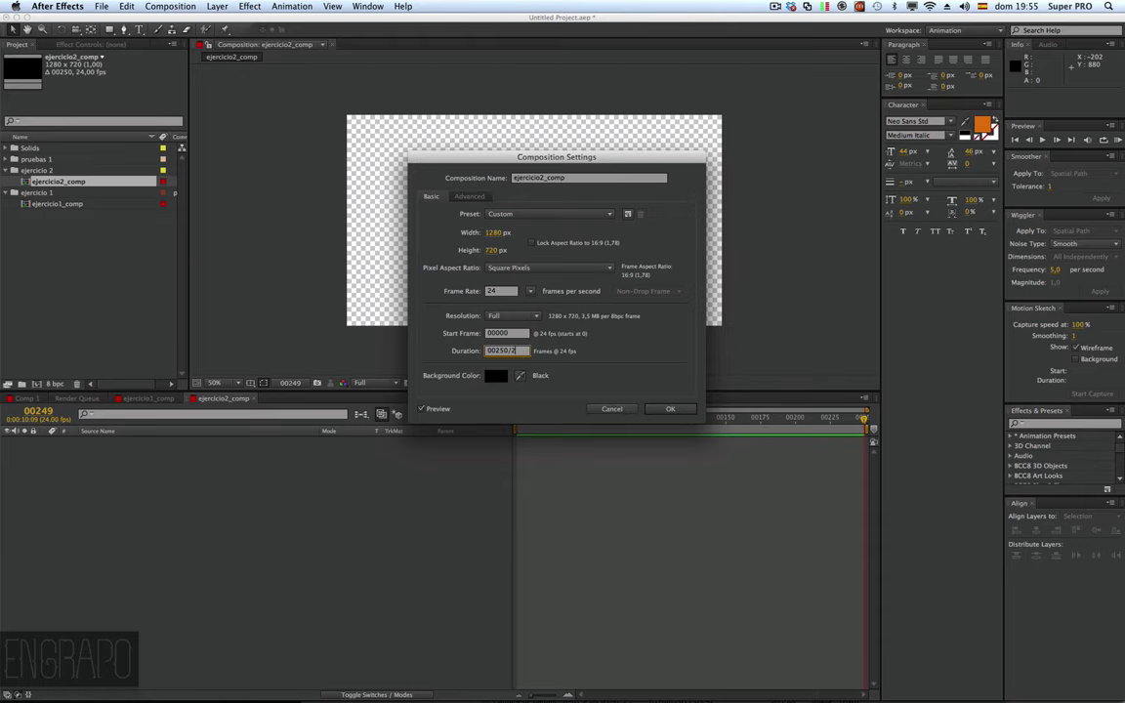
key(Return)
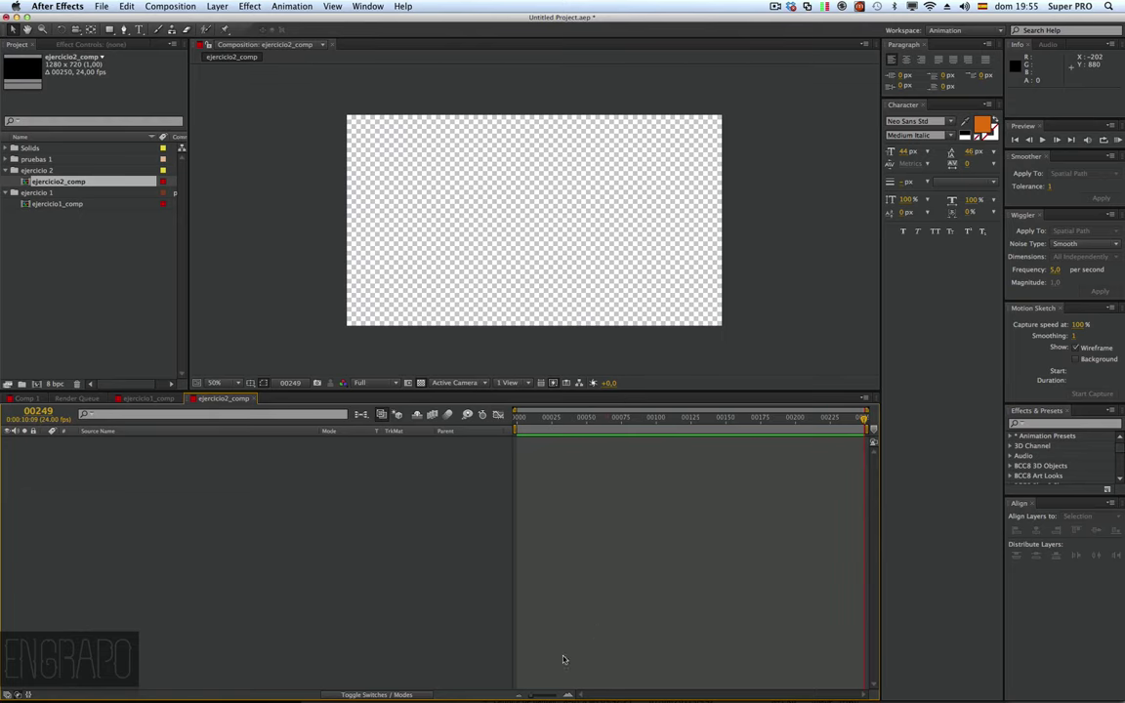
key(super)
key(super+k)
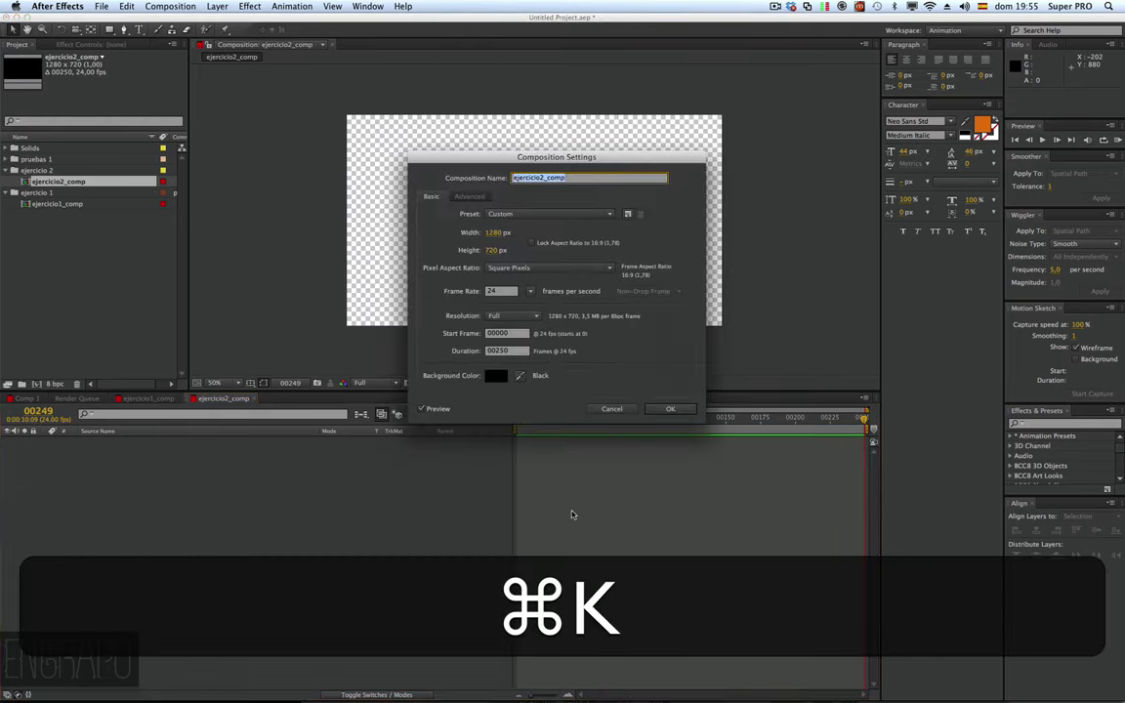
double_click(496, 350)
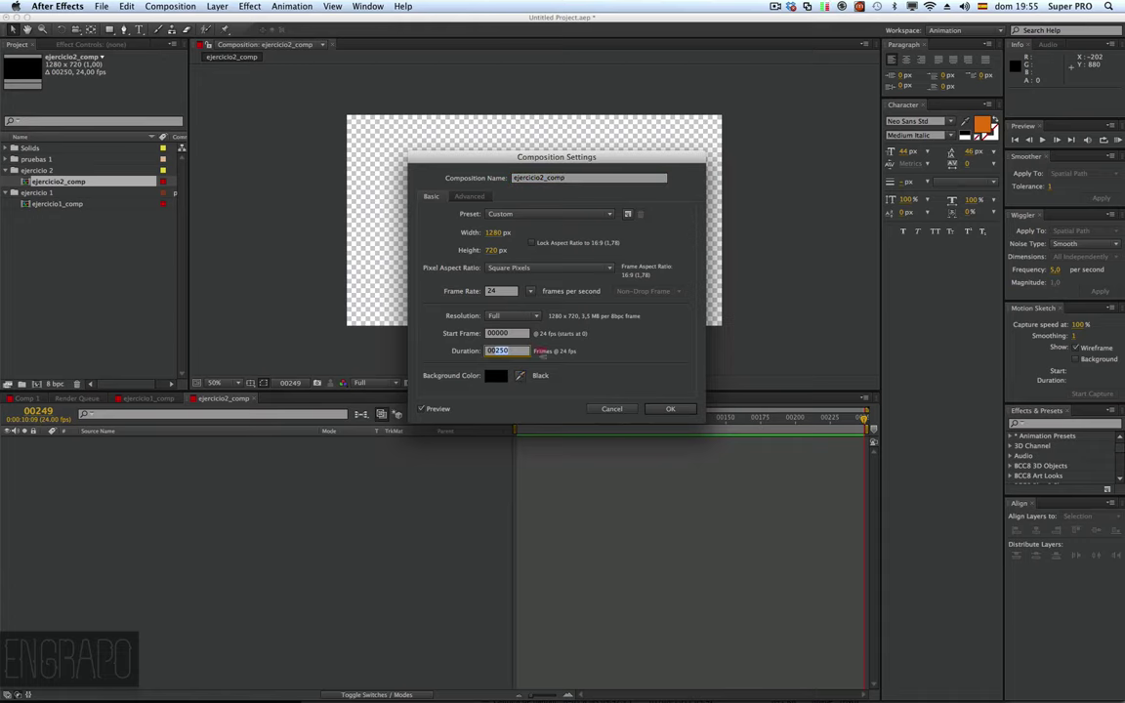
text(0012)
key(Return)
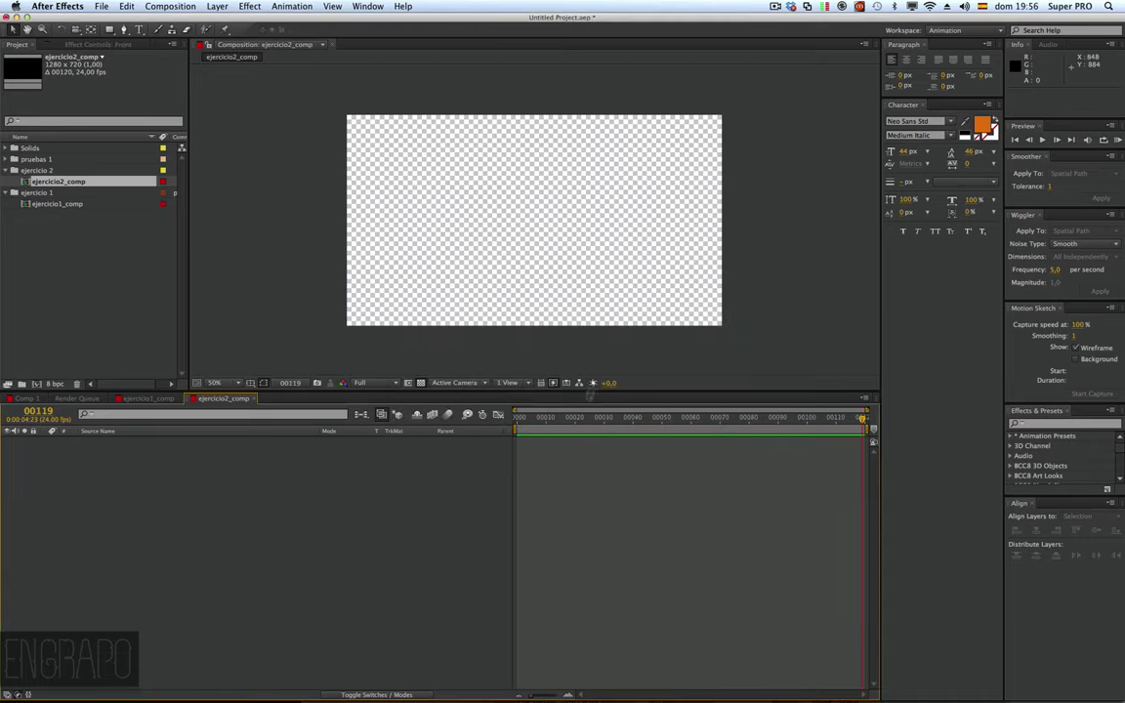
drag(540, 417, 980, 429)
key(super)
Step: Add a new solid and give it a dark green colour
click(217, 7)
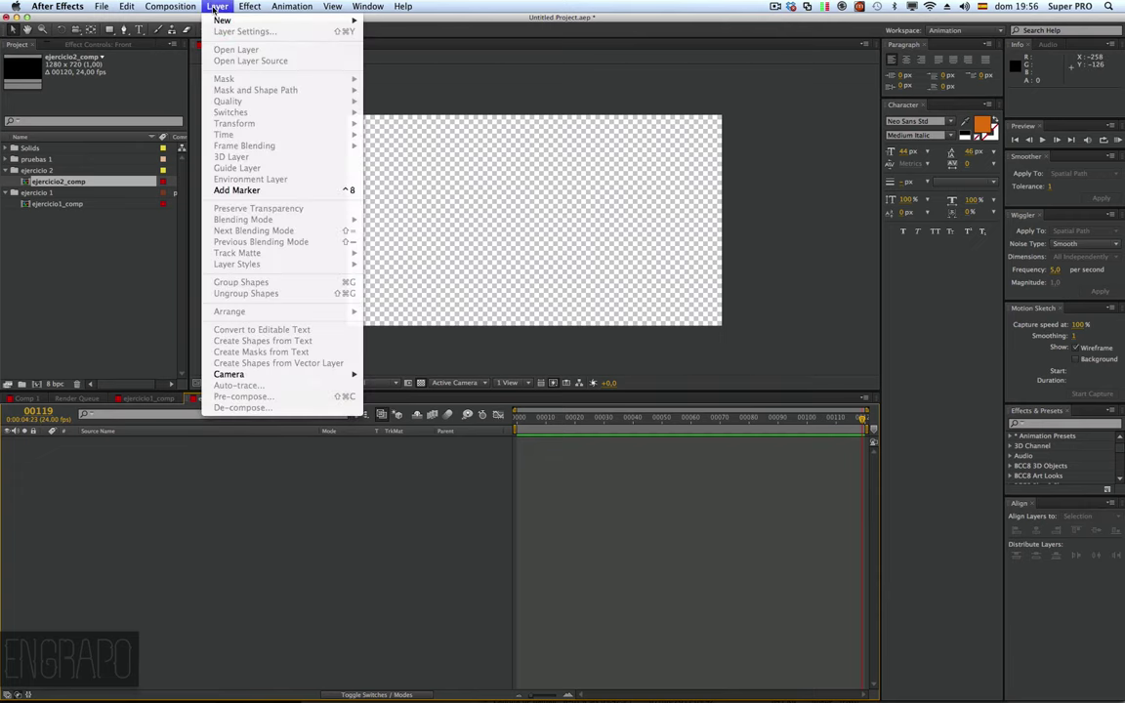
click(217, 7)
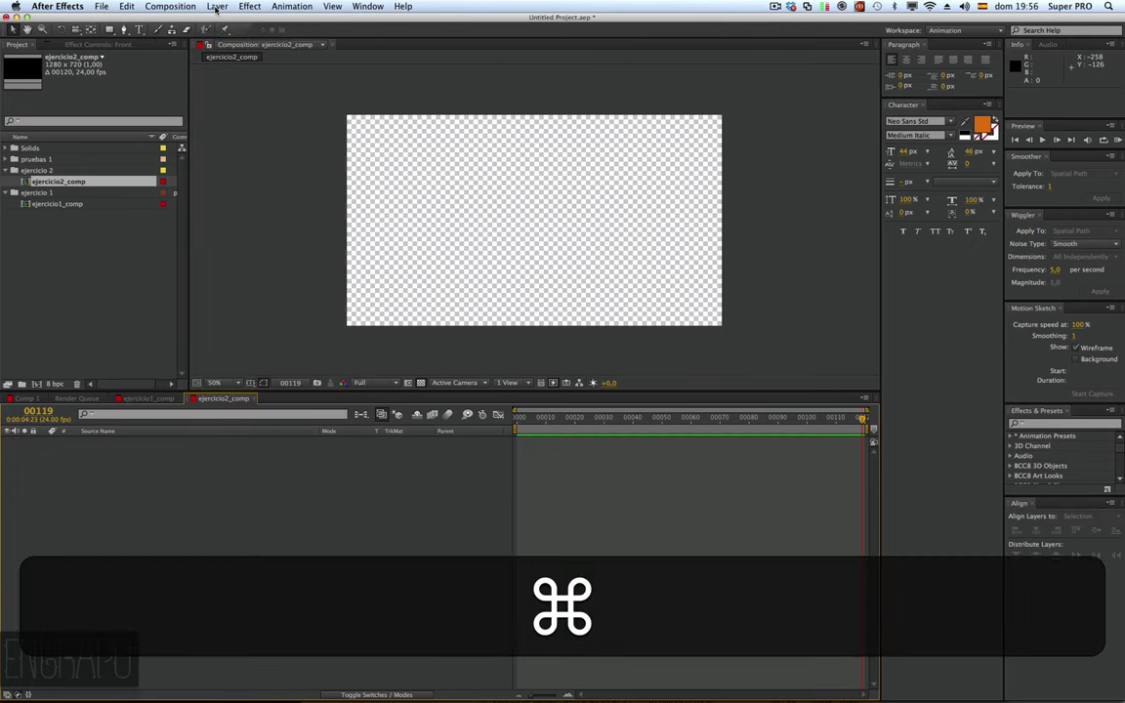
click(217, 8)
mouse_move(225, 19)
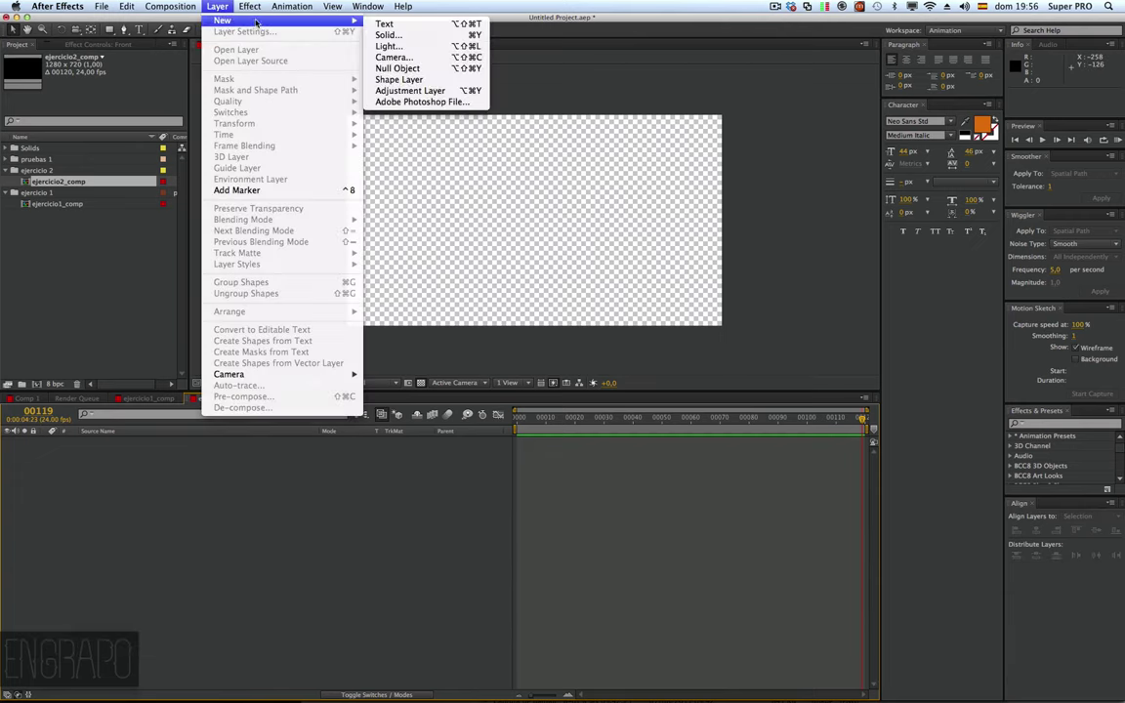
click(381, 35)
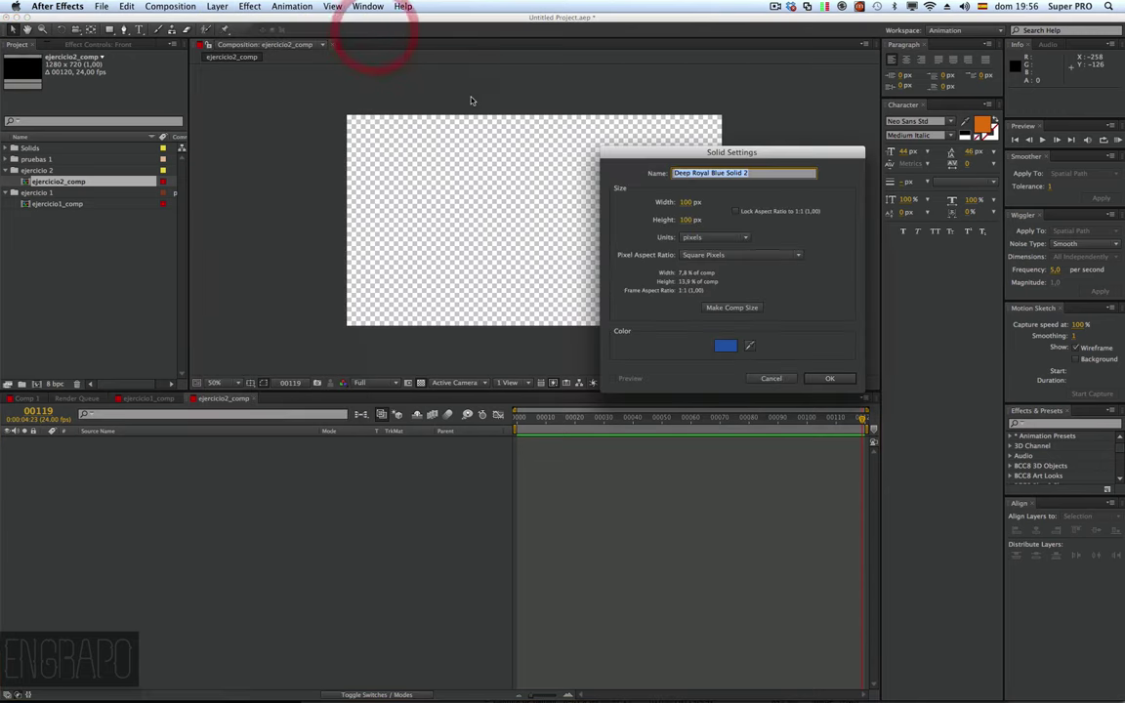
click(725, 345)
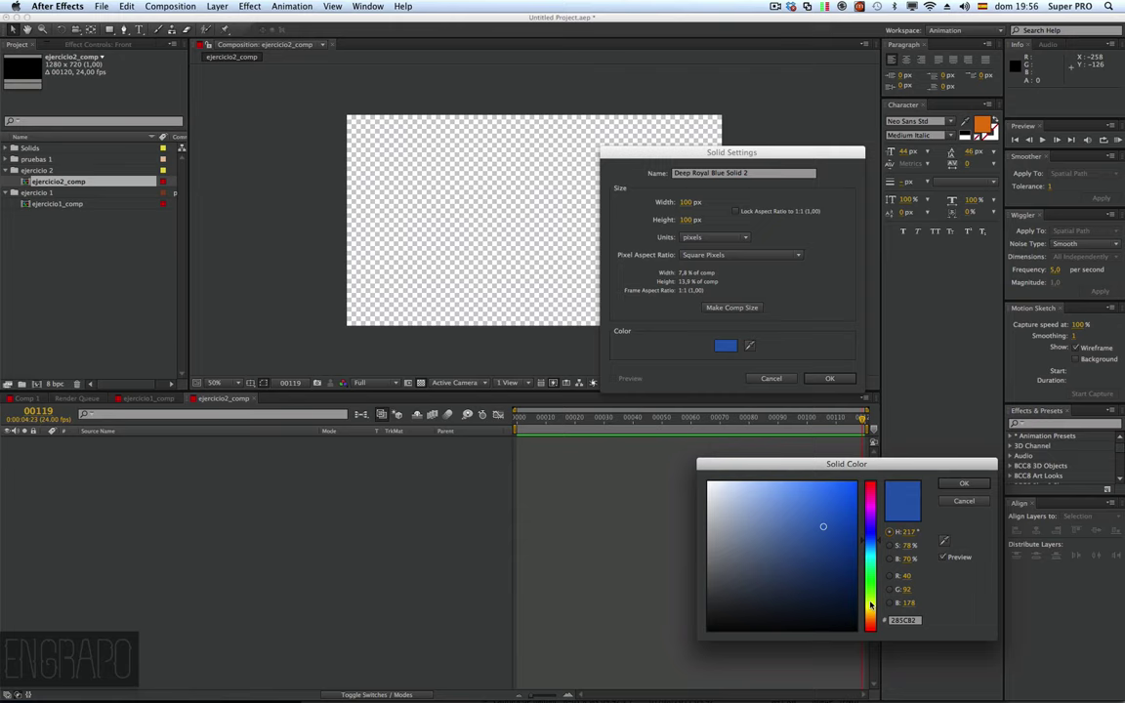
mouse_move(870, 604)
mouse_down()
mouse_move(870, 592)
mouse_move(754, 592)
mouse_up()
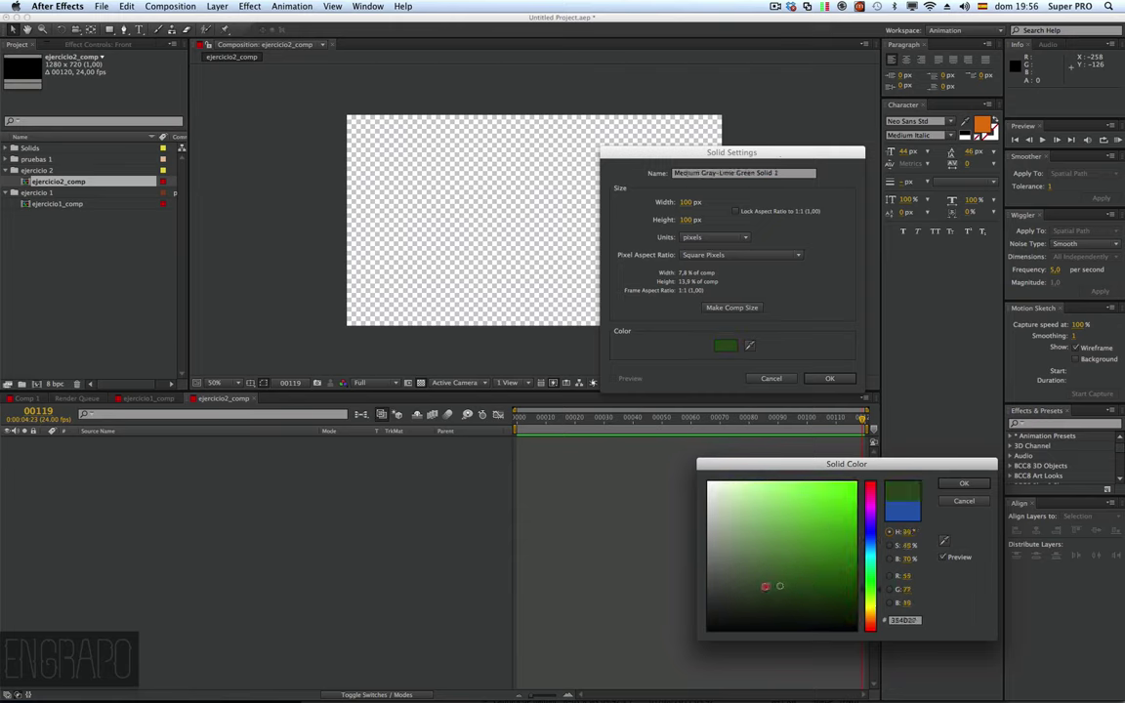
click(964, 484)
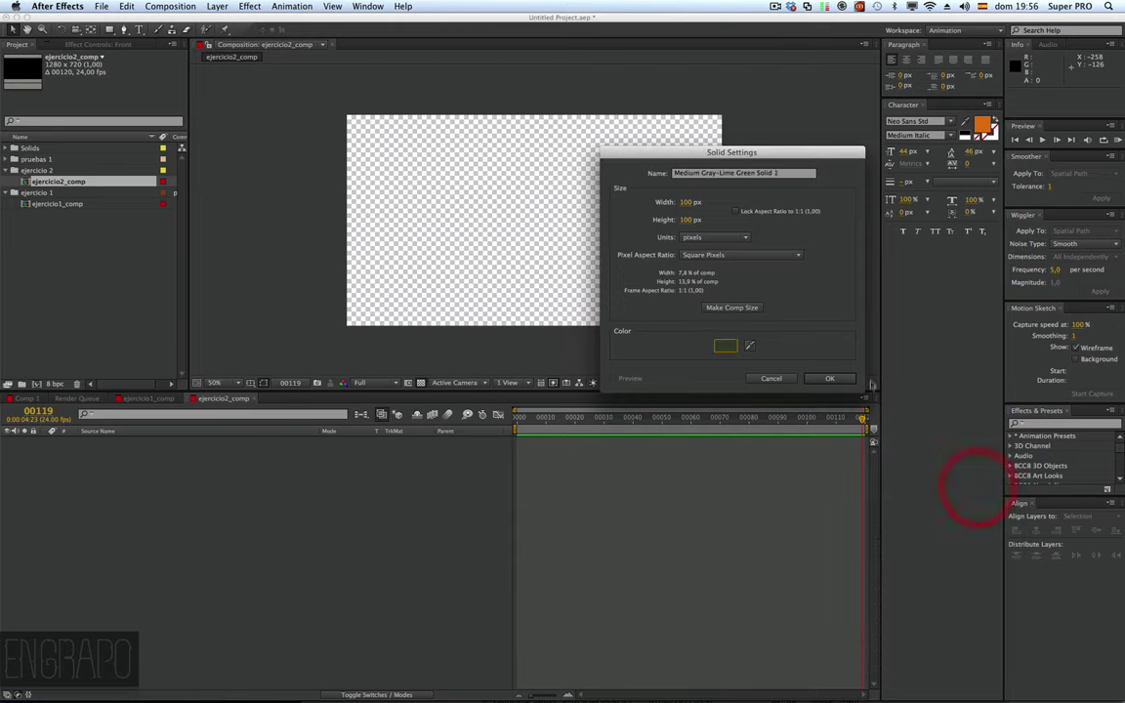
Step: Make the solid comp-sized (1280×720) and name it Fondo
click(738, 311)
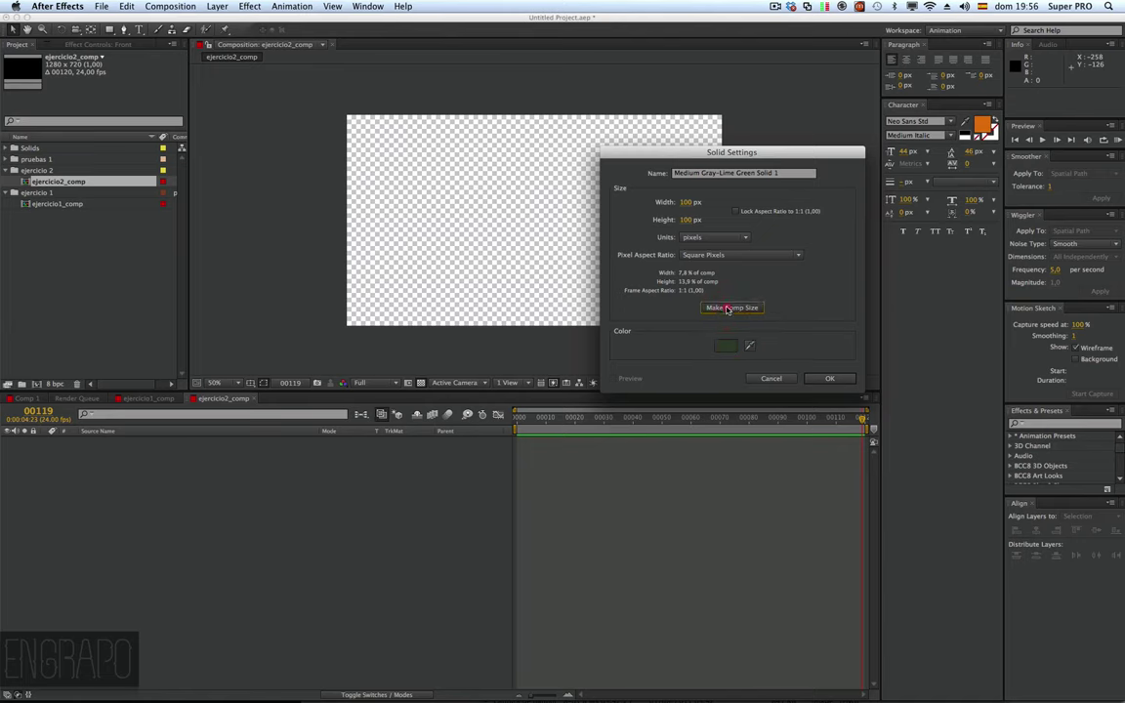
click(745, 178)
key(super+a)
text(Fondo)
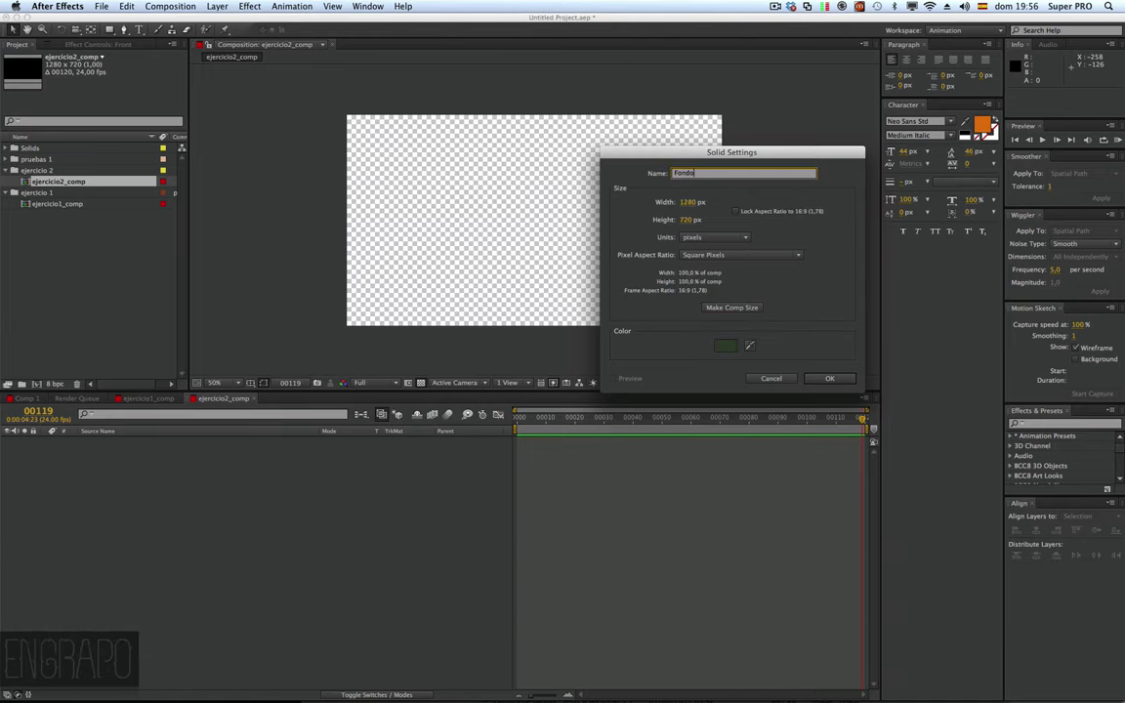
key(Return)
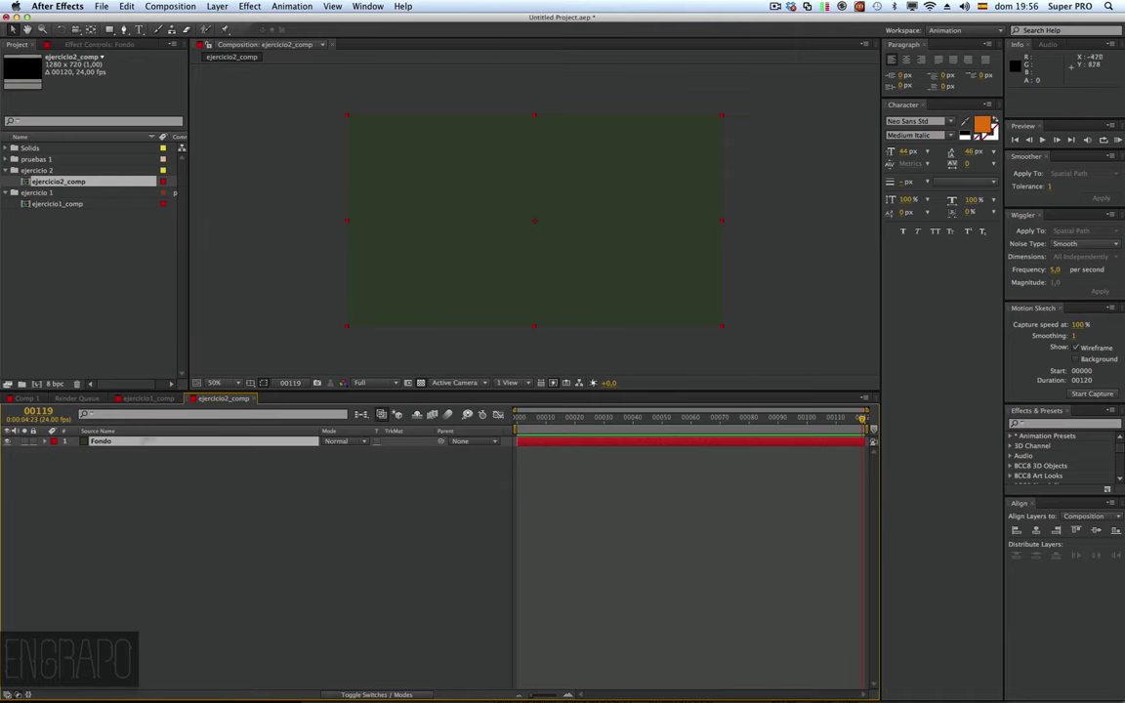
Step: Create a lime green comp-sized solid, Medium Lime Green Solid 1, above Fondo
click(75, 467)
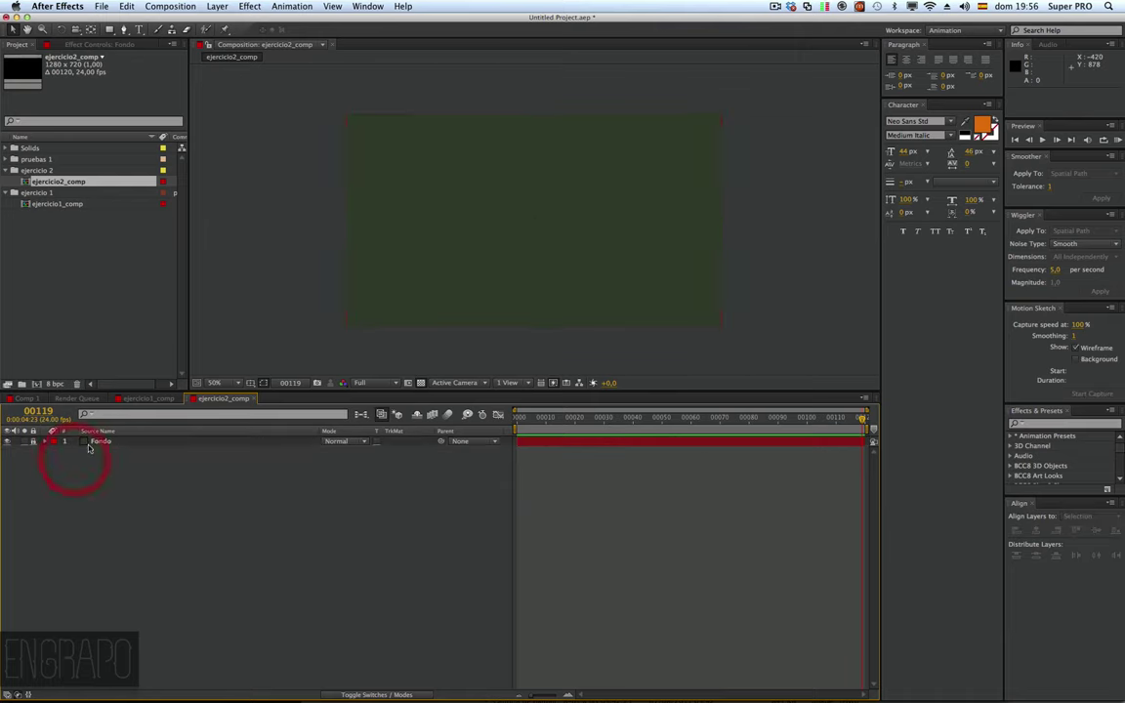
click(244, 6)
click(223, 5)
click(215, 6)
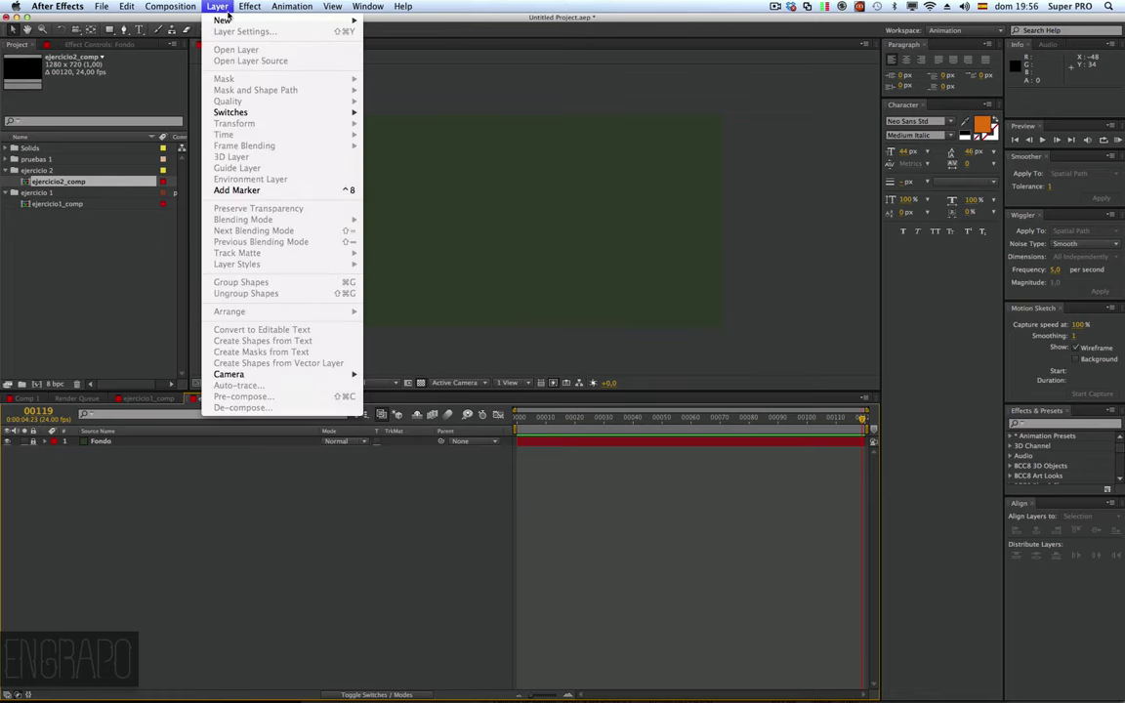
mouse_move(228, 22)
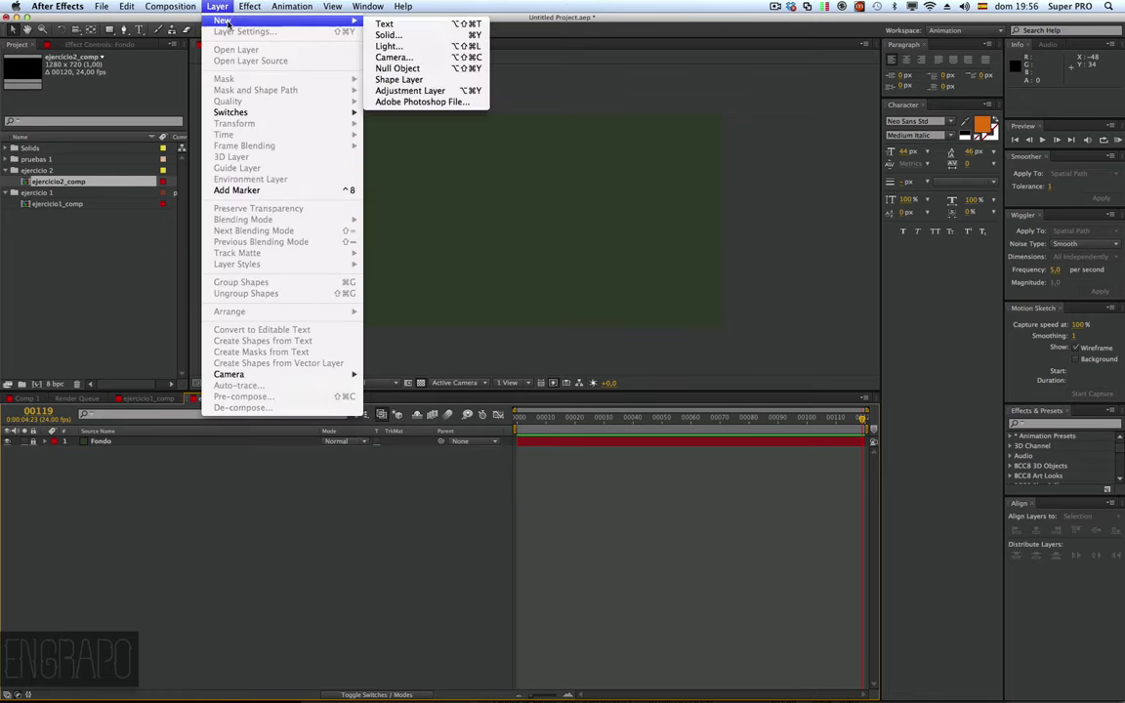
click(386, 34)
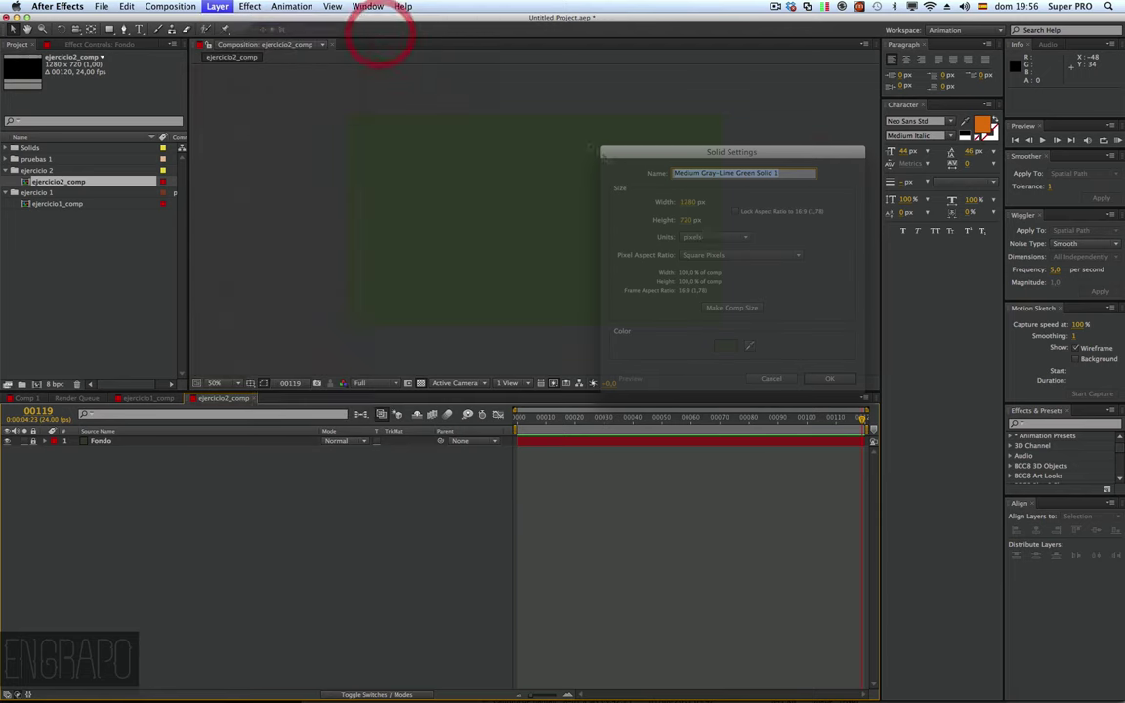
click(724, 346)
click(809, 499)
key(Return)
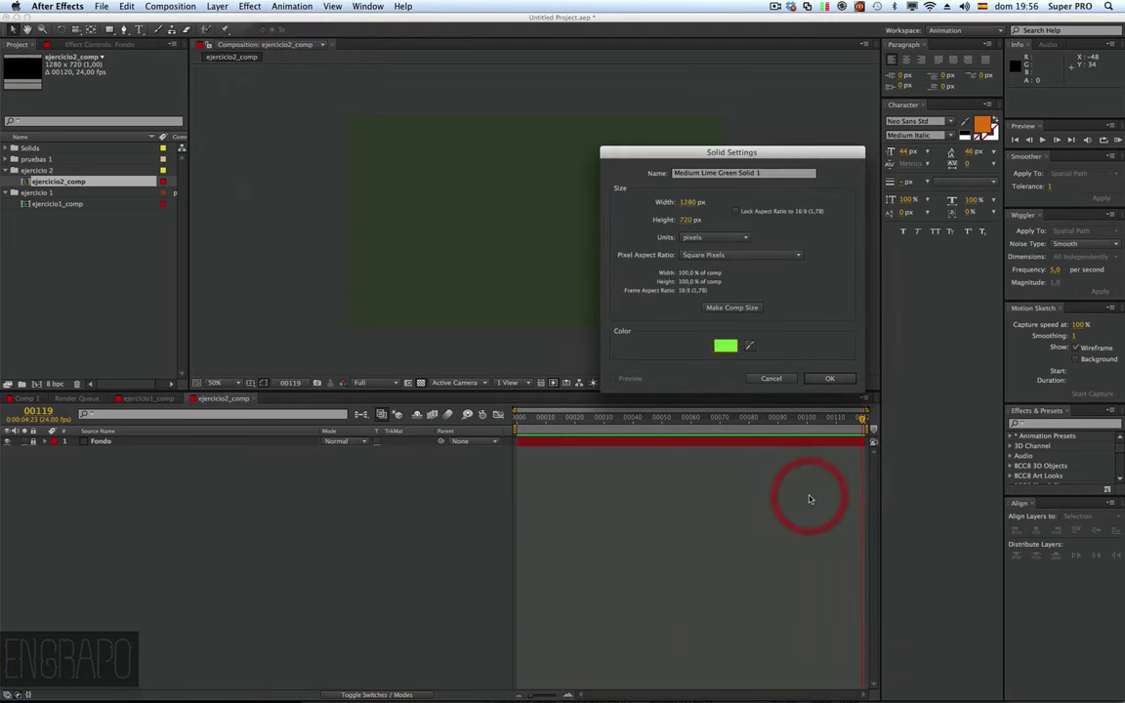
key(Return)
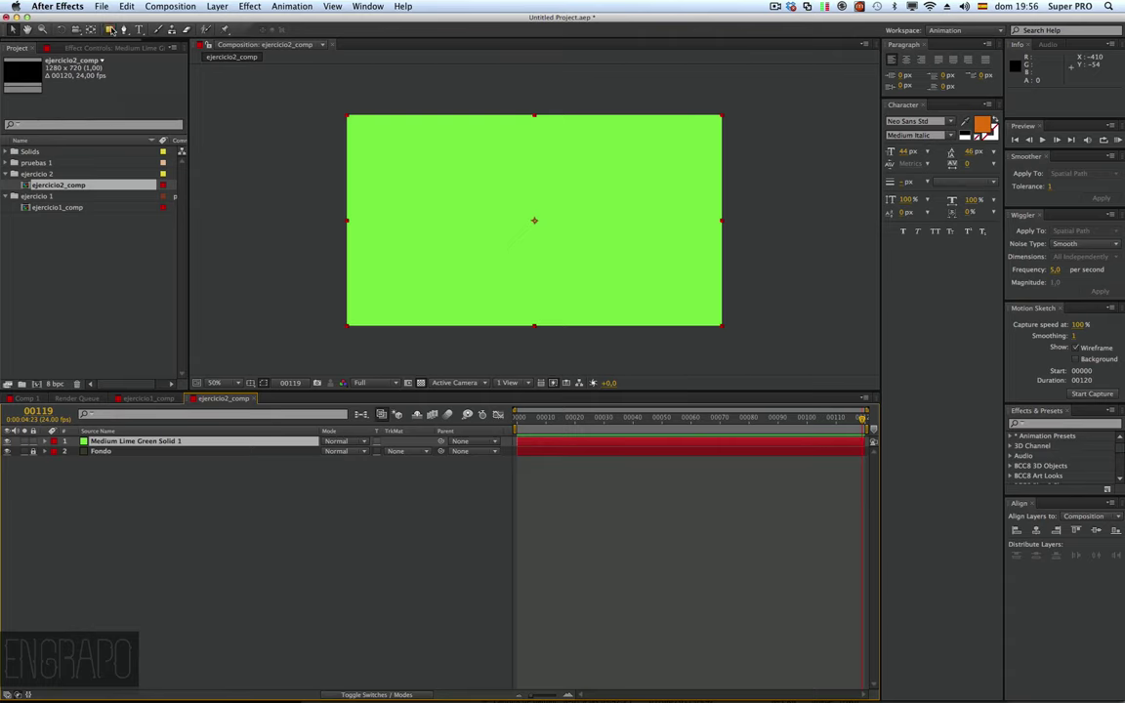
Step: Draw a circular elliptical mask on the lime solid
drag(109, 29, 156, 56)
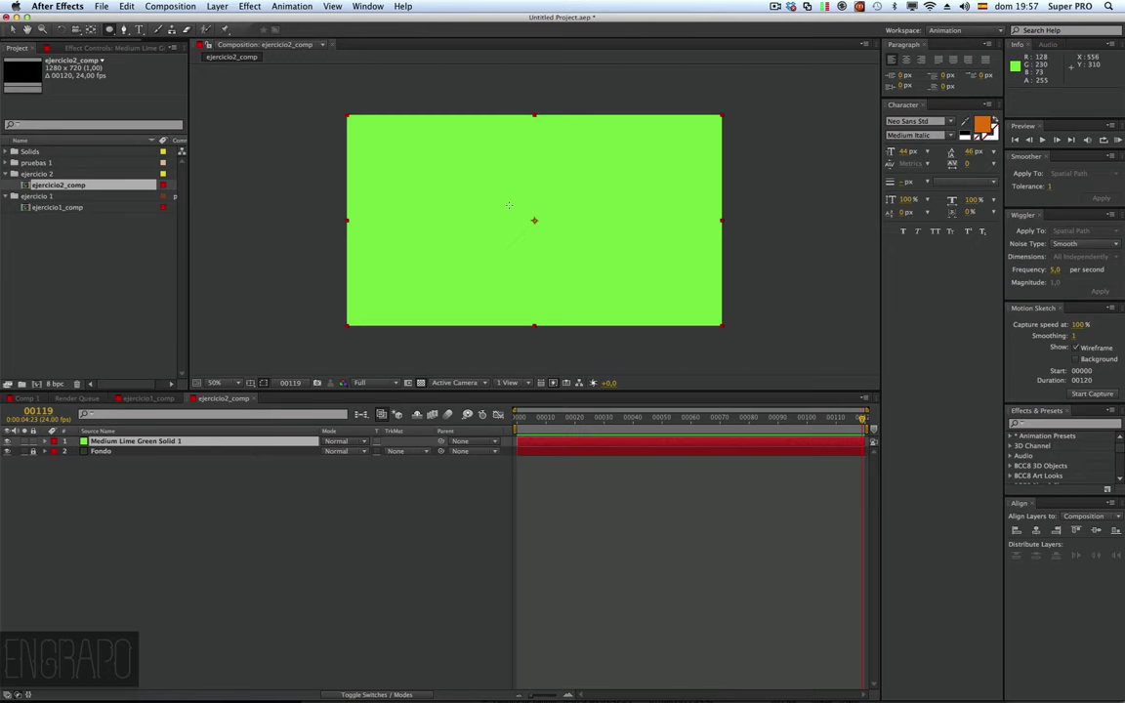
drag(500, 200, 586, 278)
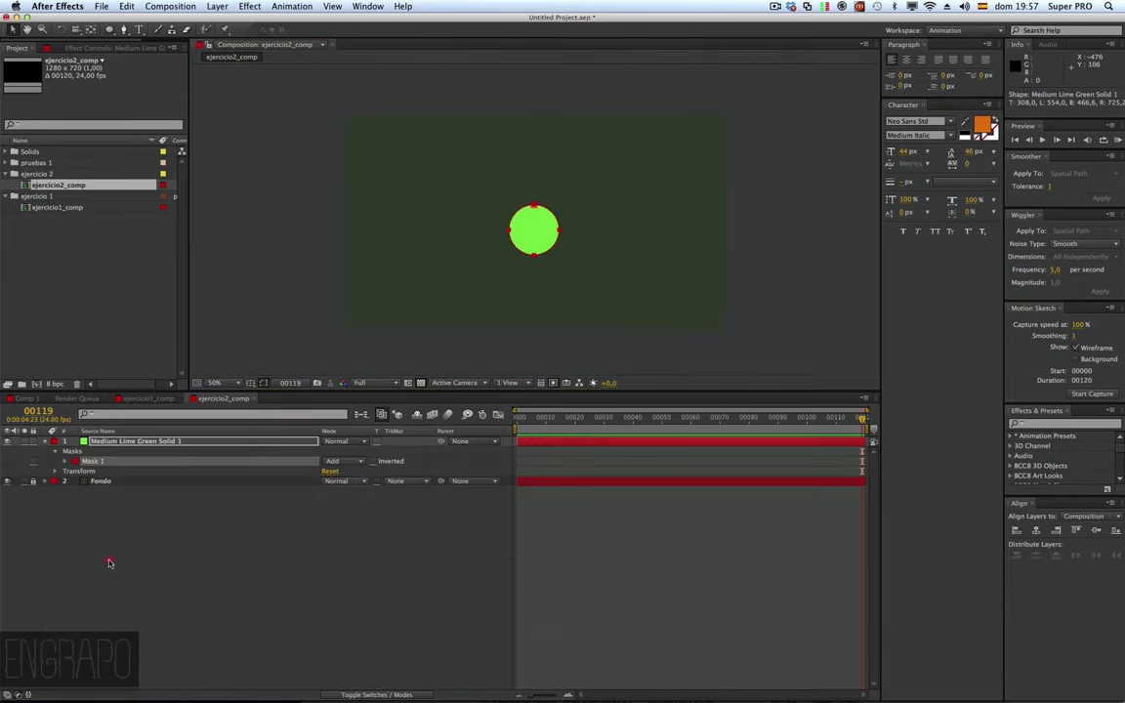
click(104, 554)
click(48, 440)
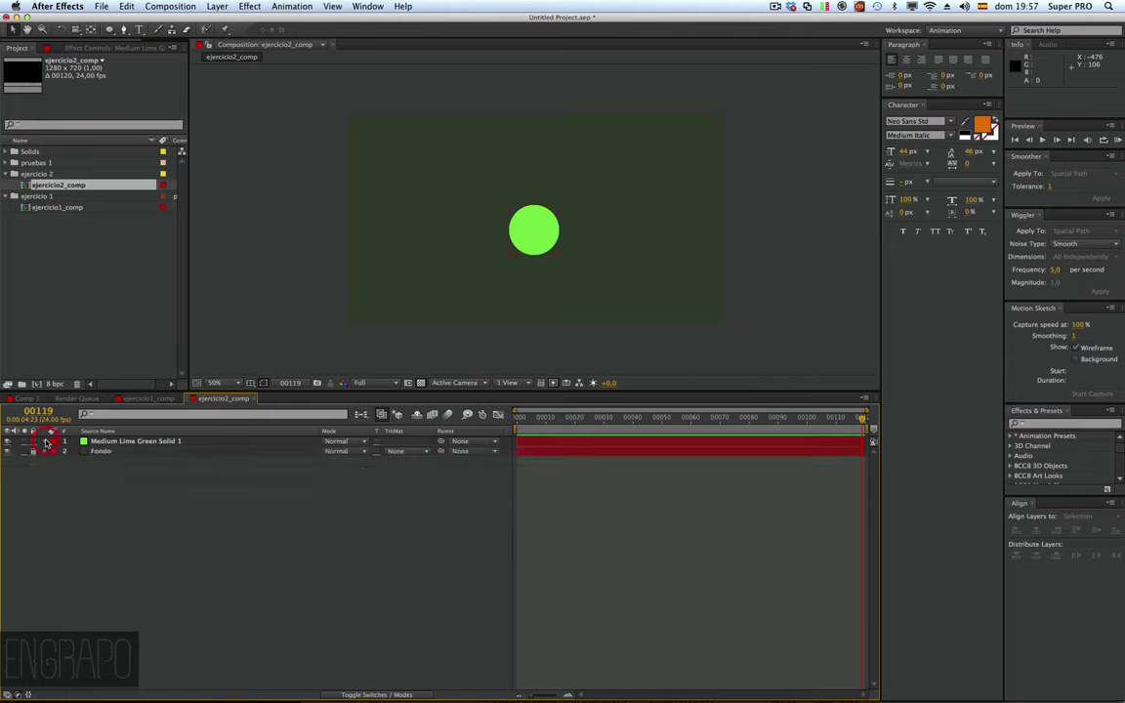
click(48, 440)
click(54, 451)
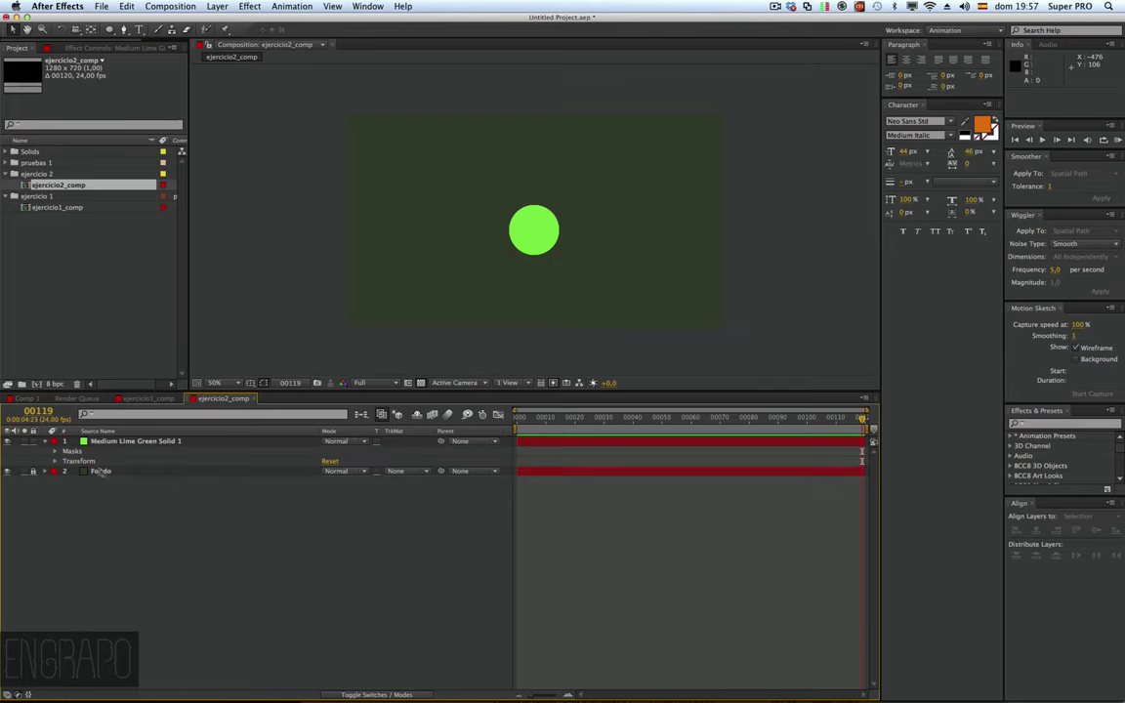
click(73, 461)
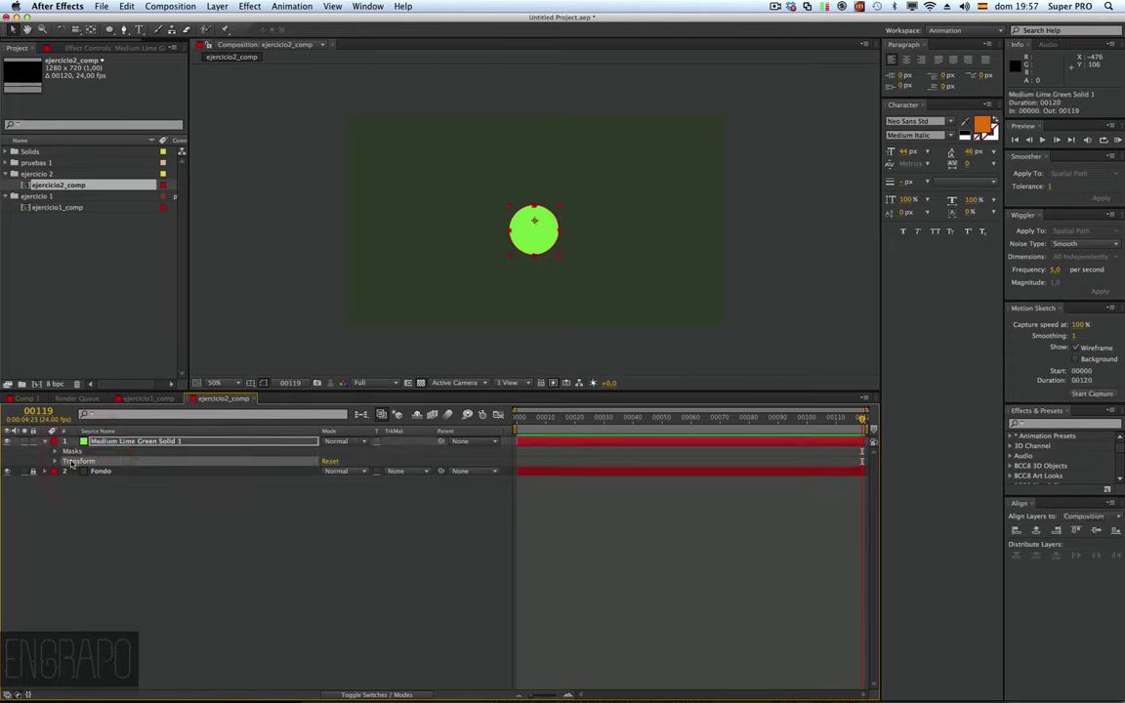
click(76, 451)
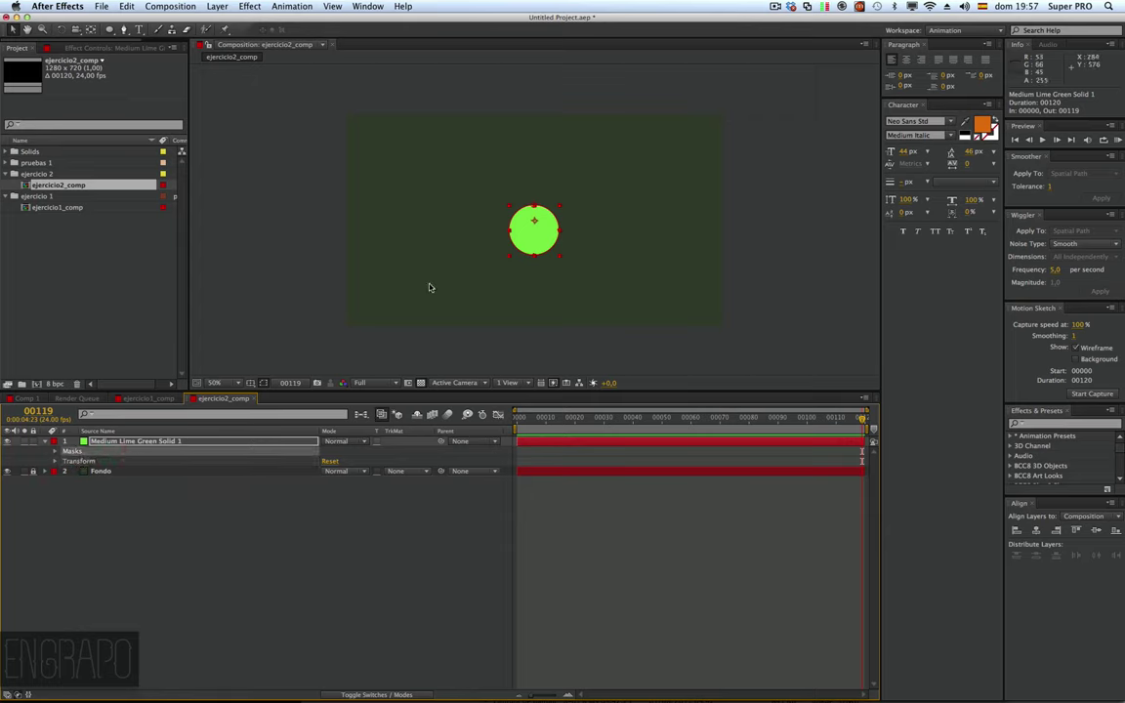
Step: Move the lime circle to sit just left of the frame centre
mouse_move(542, 239)
mouse_down()
mouse_move(425, 214)
mouse_move(493, 217)
mouse_up()
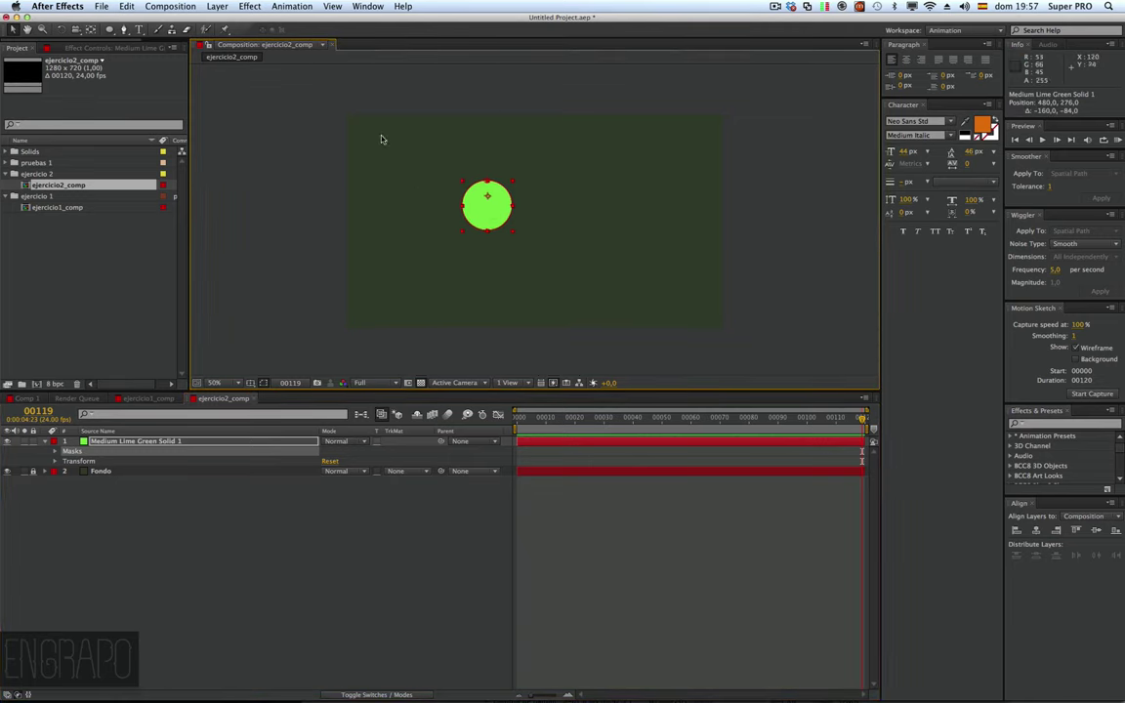
mouse_move(489, 198)
mouse_down()
mouse_move(569, 223)
mouse_move(548, 216)
mouse_move(518, 231)
mouse_up()
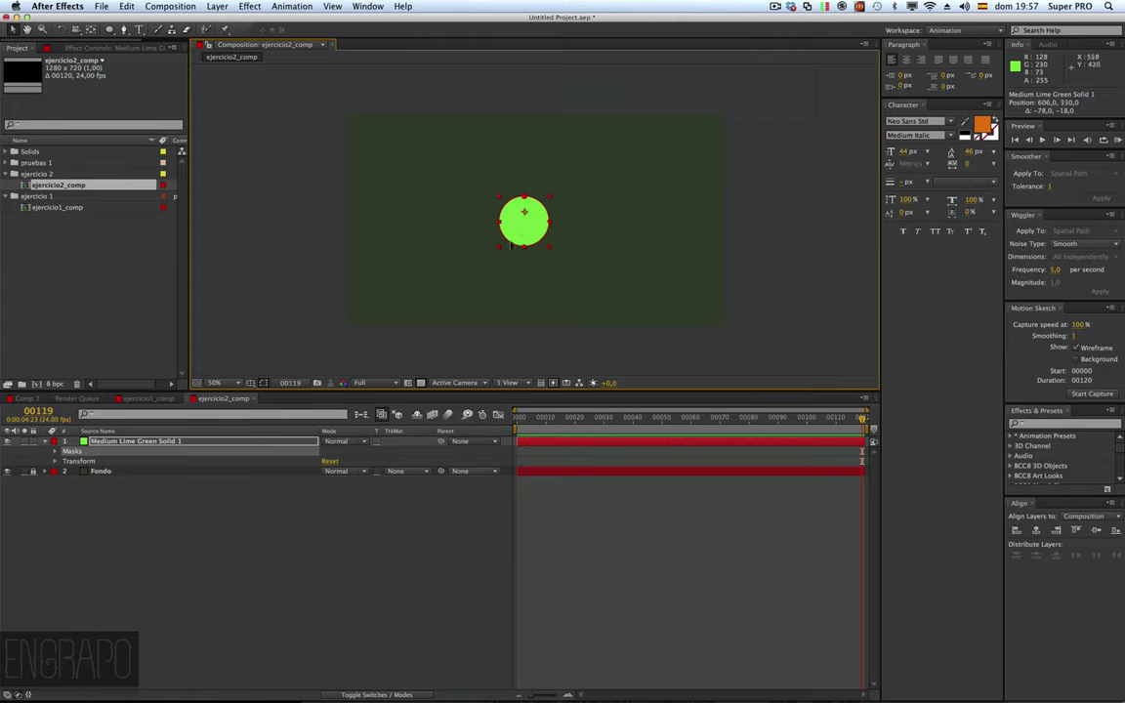
click(189, 541)
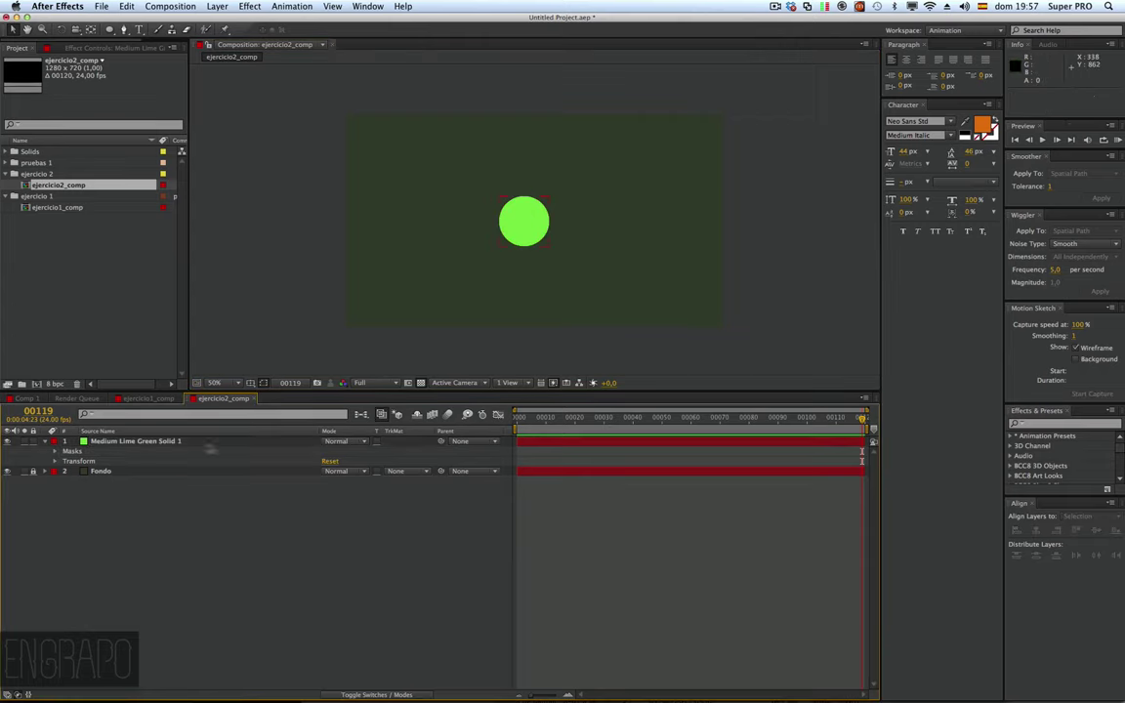
click(523, 209)
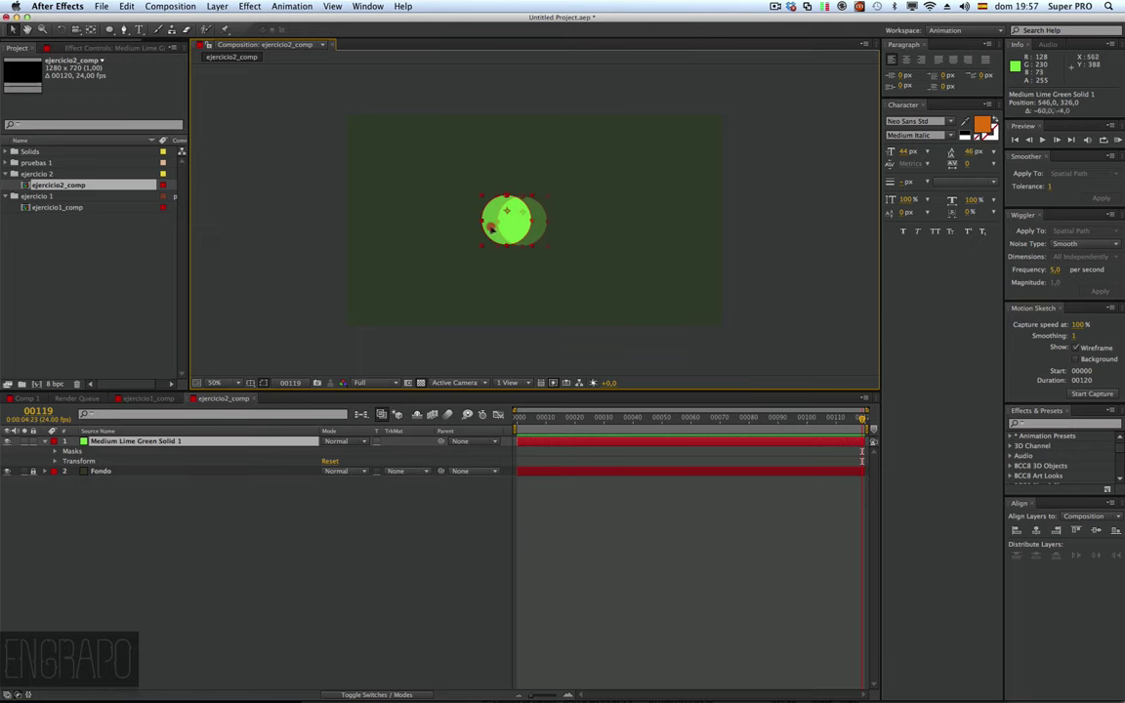
drag(535, 241, 493, 236)
click(173, 604)
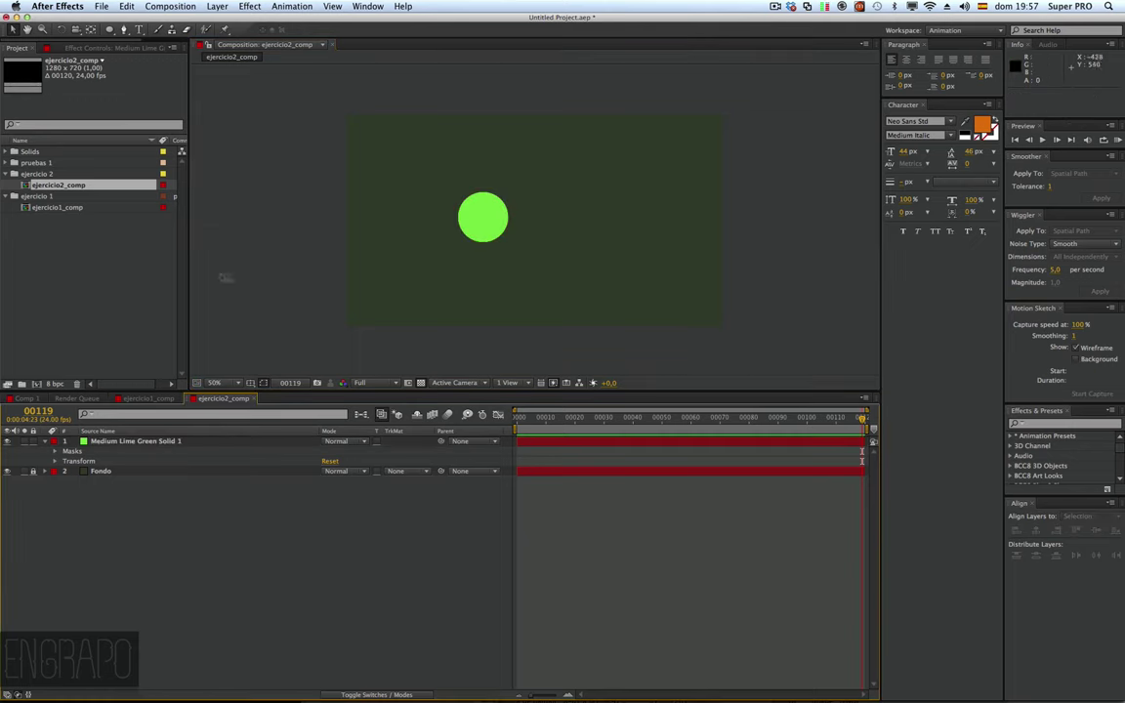
click(109, 31)
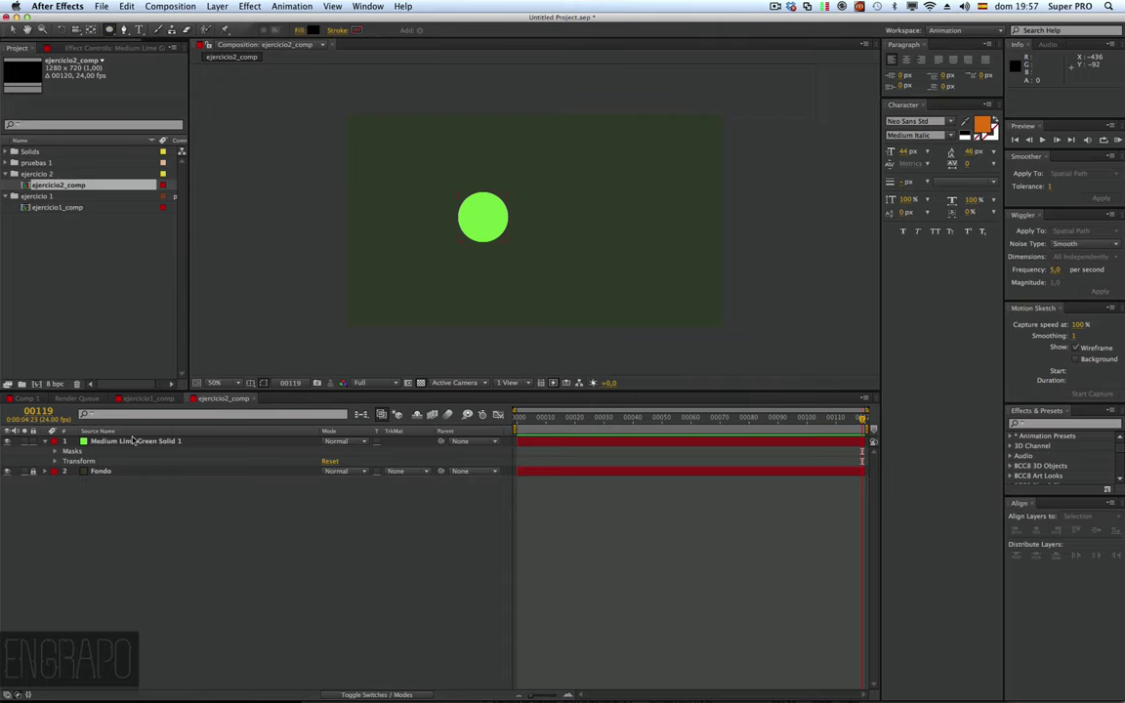
drag(552, 201, 584, 234)
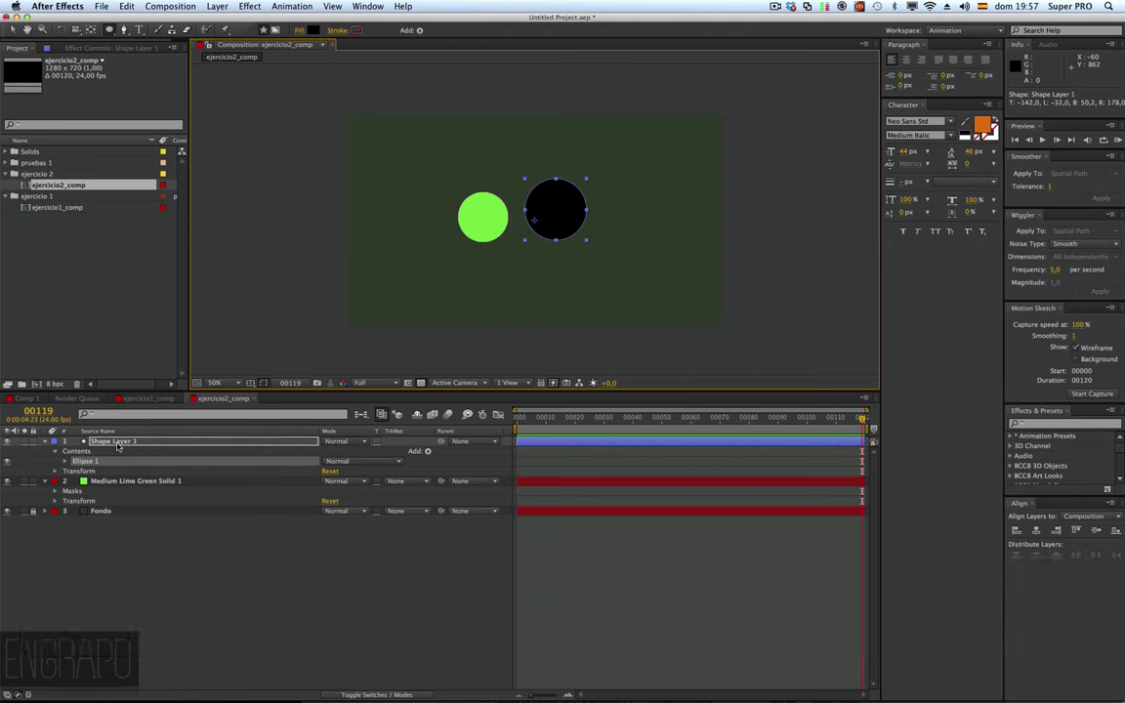
click(114, 441)
key(v)
click(148, 500)
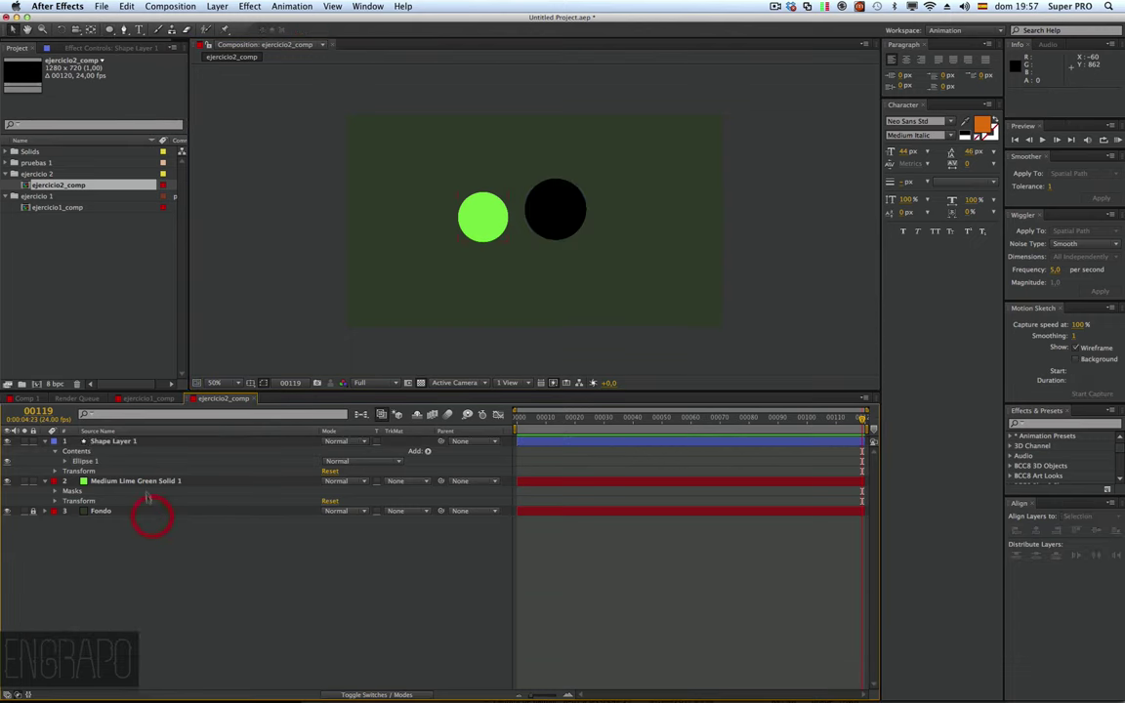
click(107, 441)
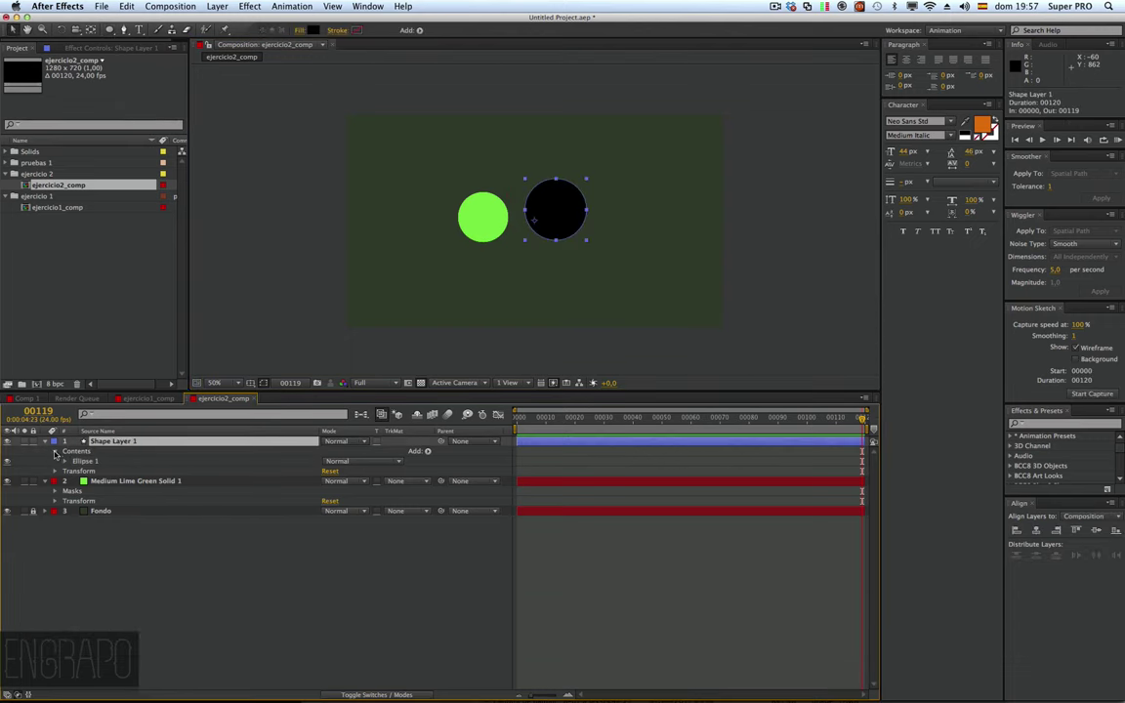
click(55, 452)
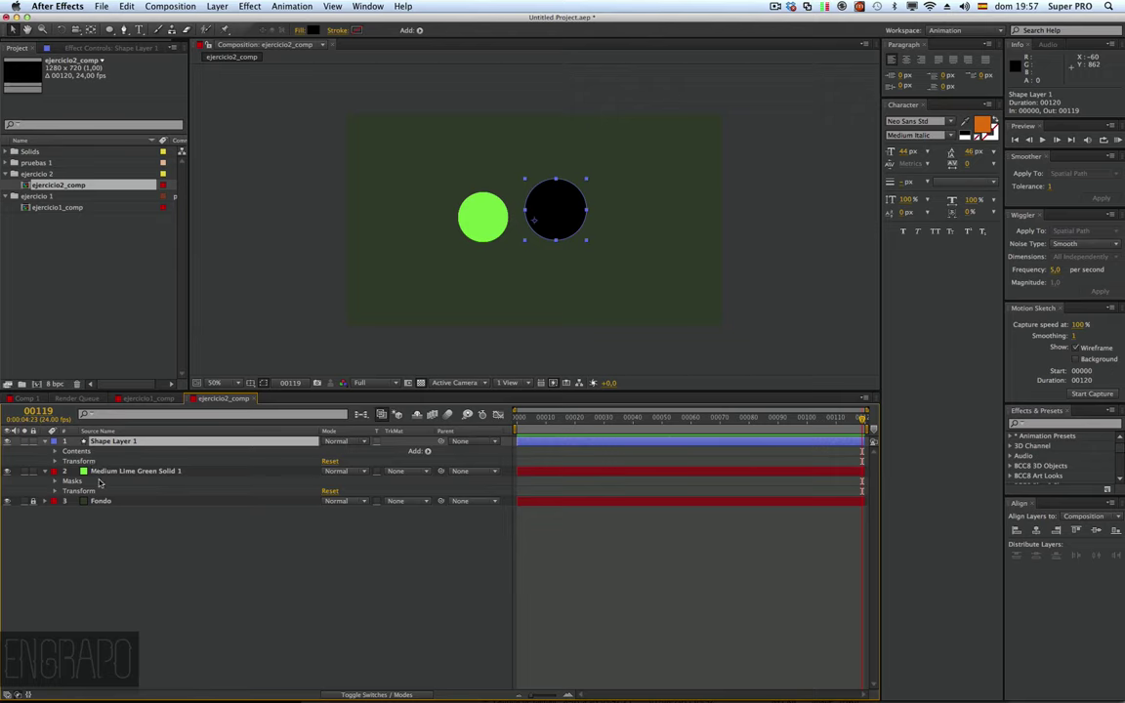
click(103, 471)
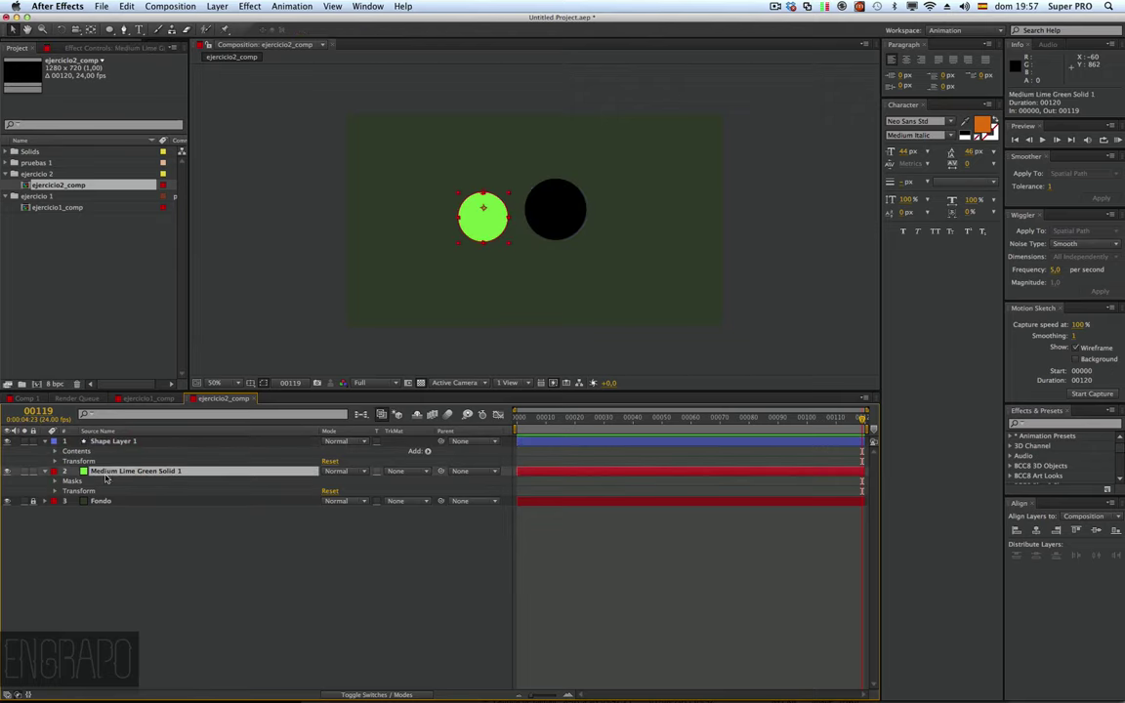
click(73, 459)
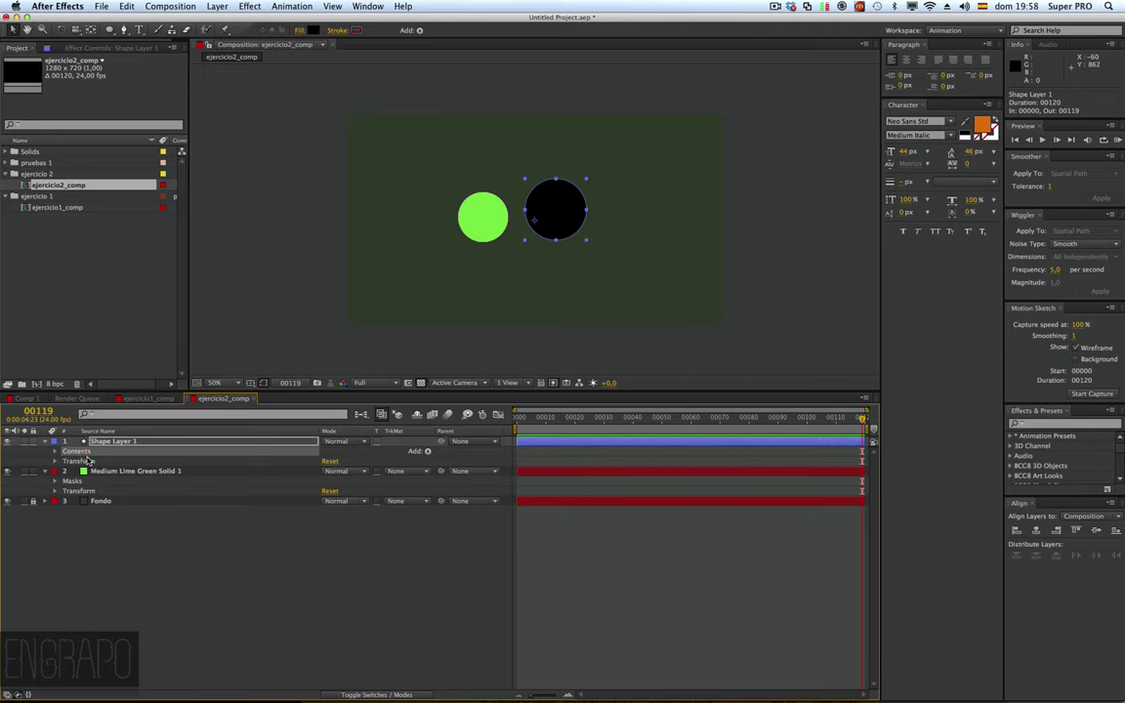
click(121, 472)
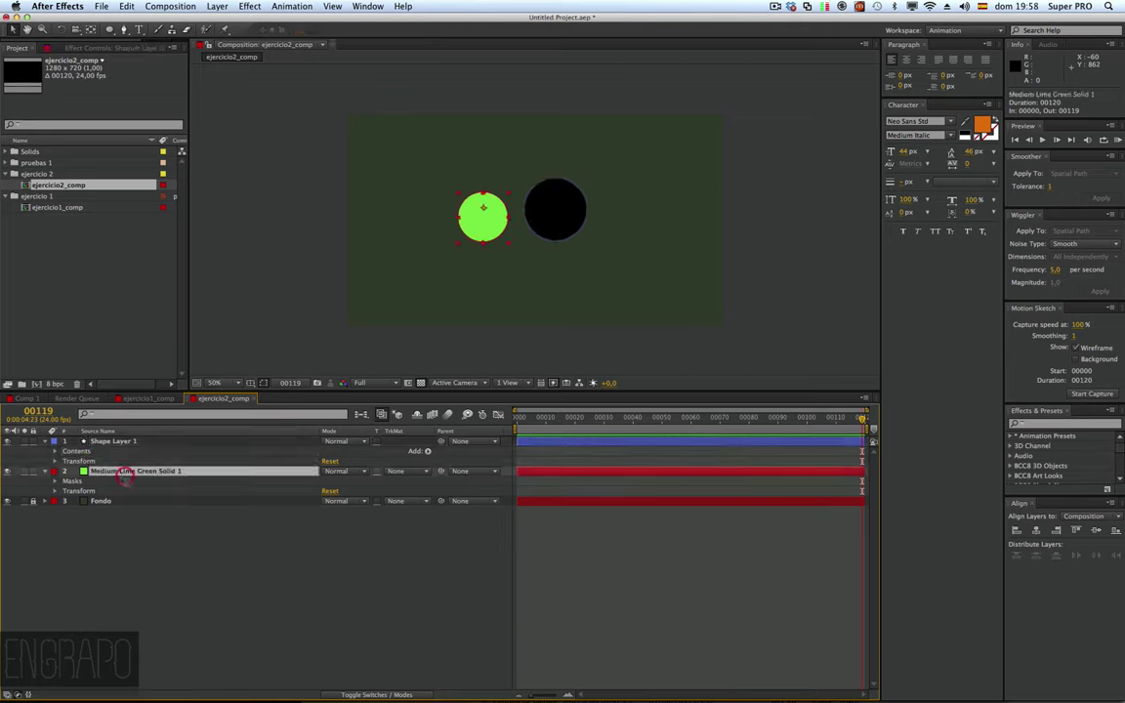
click(76, 490)
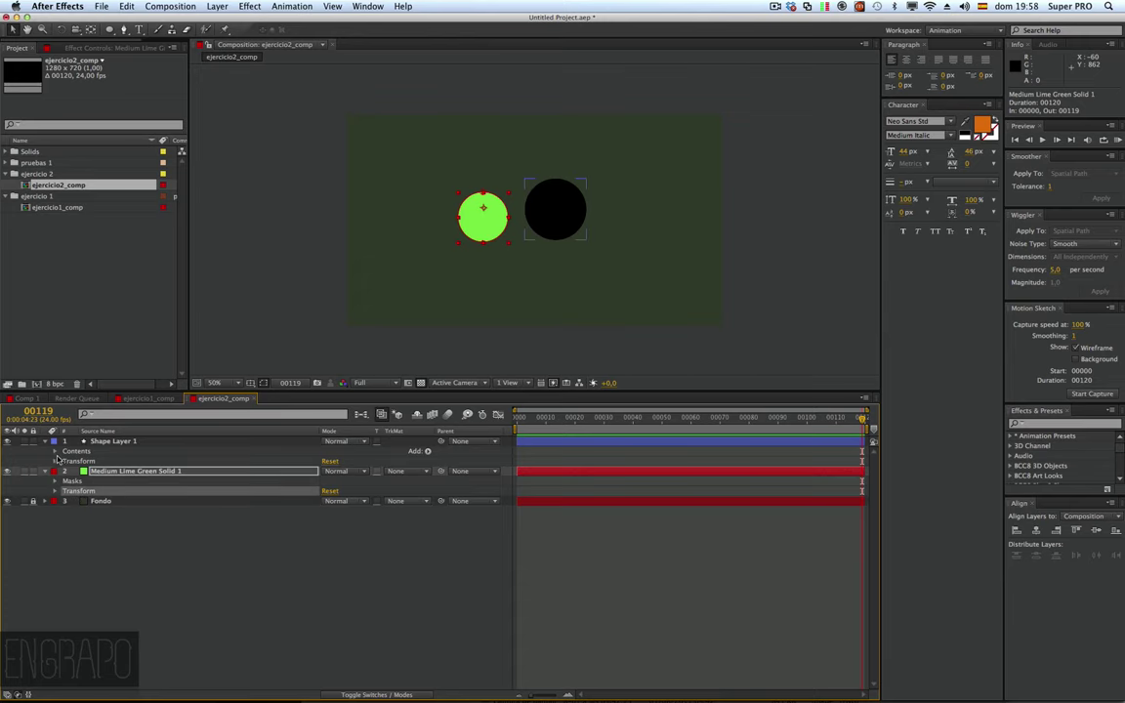
click(54, 451)
click(55, 451)
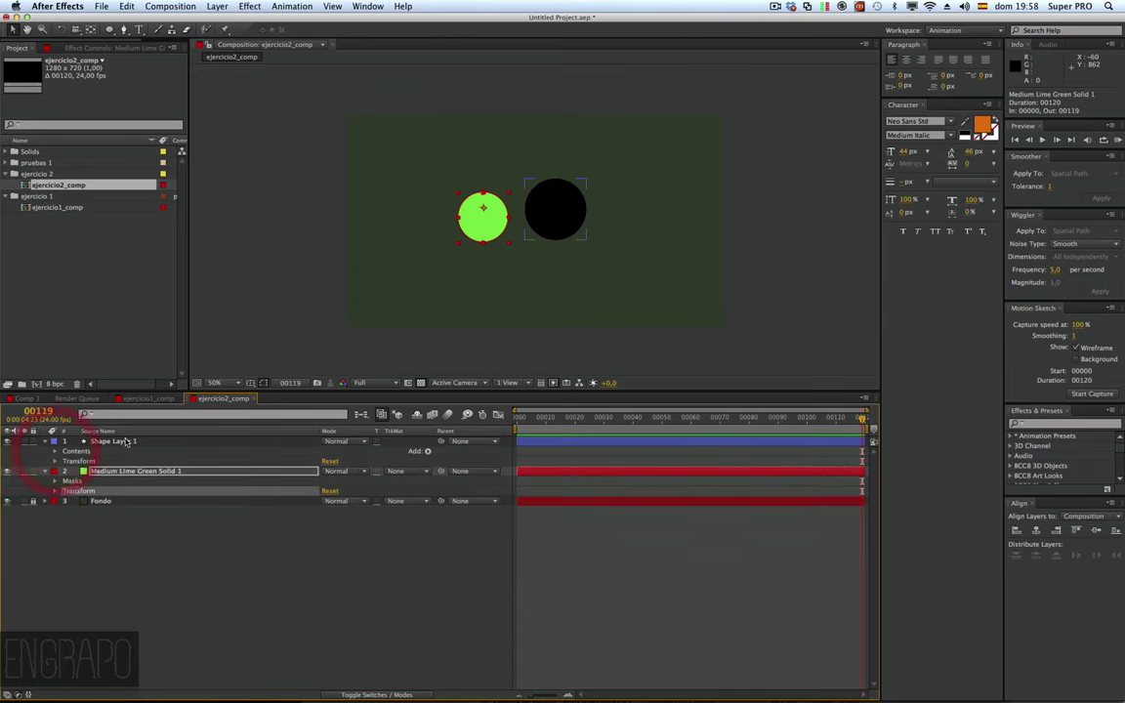
click(125, 441)
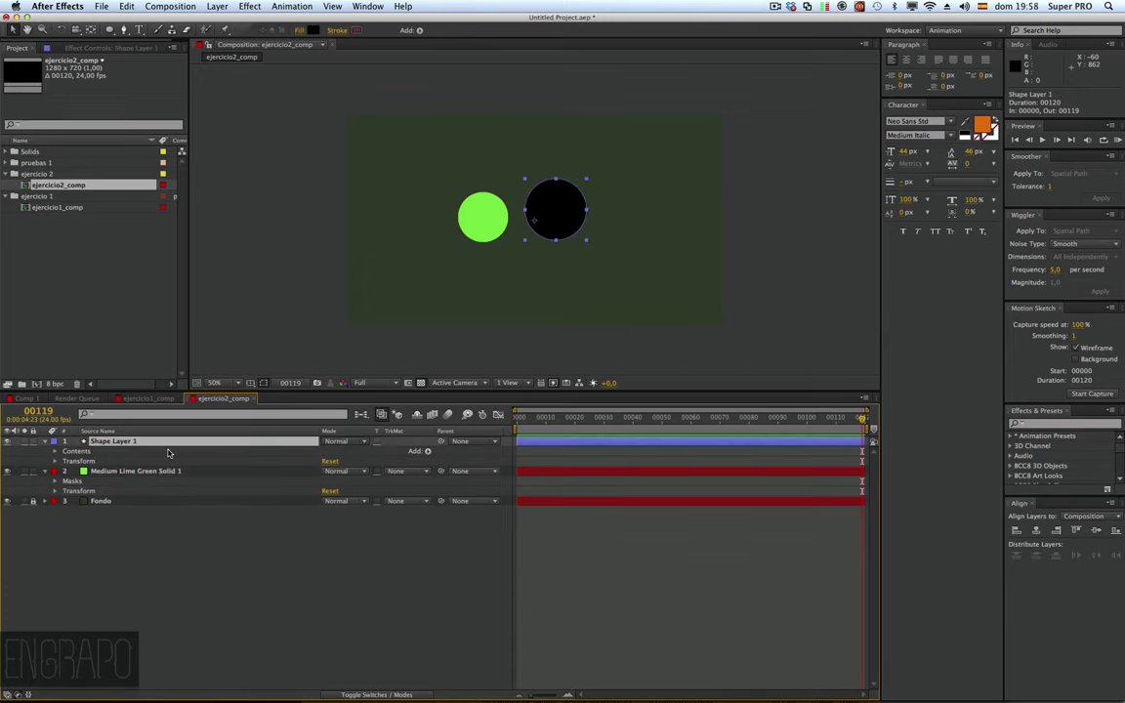
key(Delete)
click(147, 441)
Step: Reposition the lime circle and scale it up proportionally from its corner
click(218, 6)
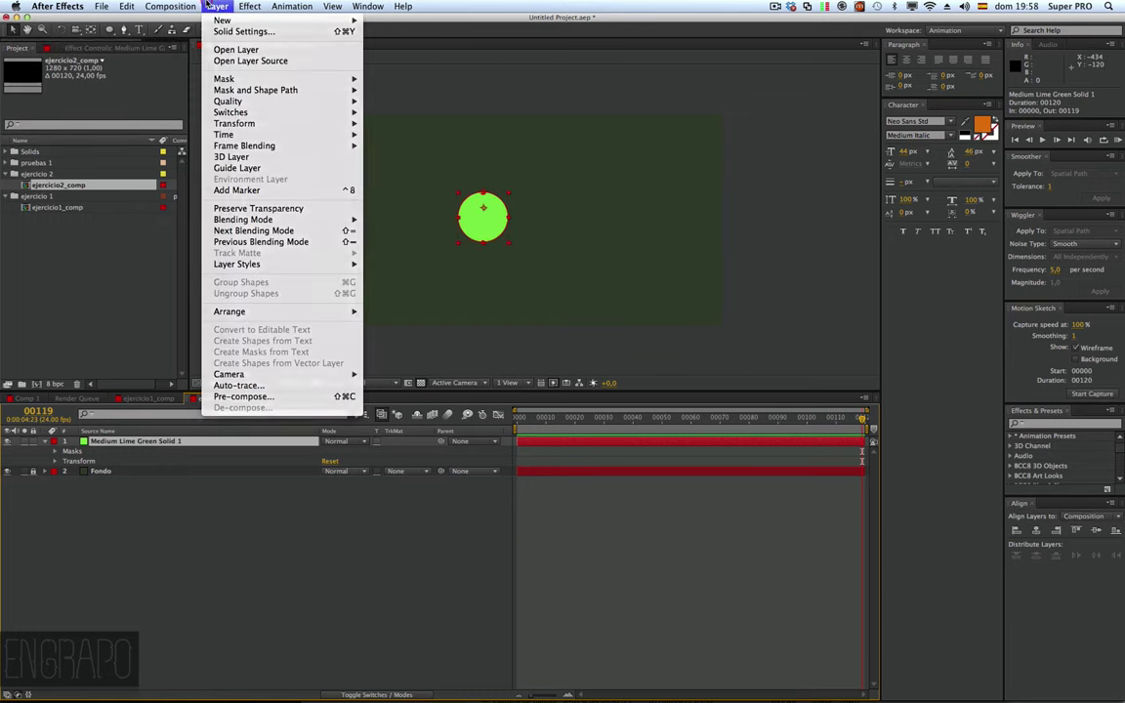
click(208, 6)
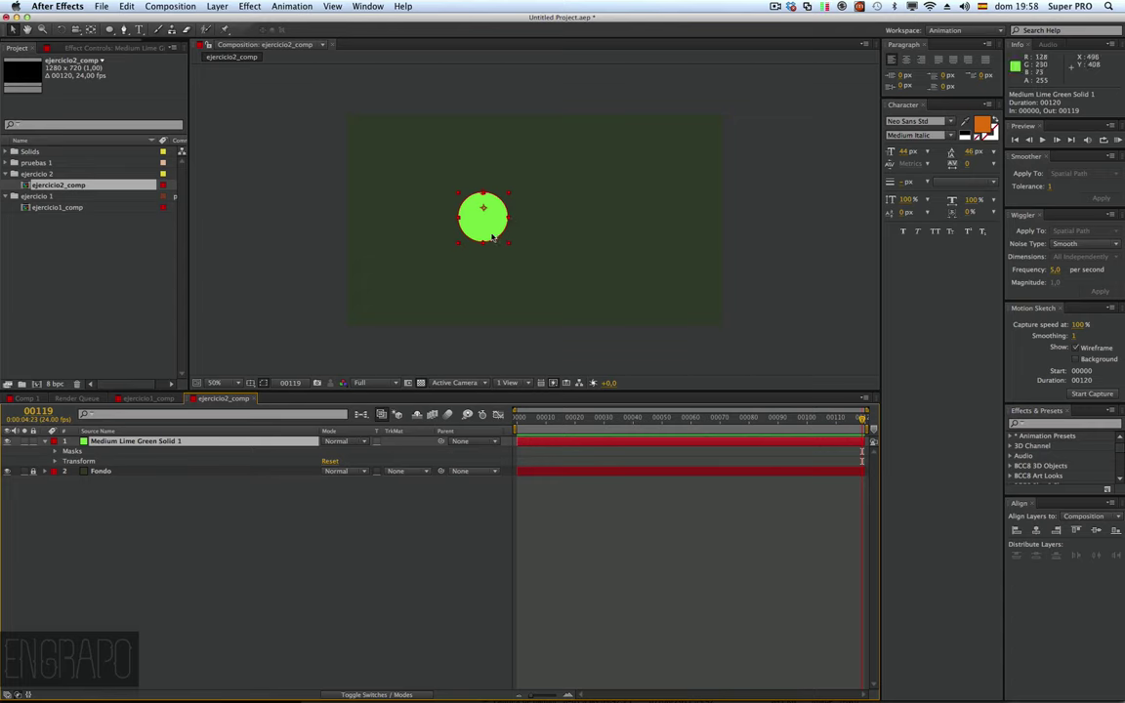
mouse_move(492, 235)
mouse_down()
mouse_move(476, 221)
mouse_move(492, 205)
mouse_up()
scroll(488, 210, up, 2)
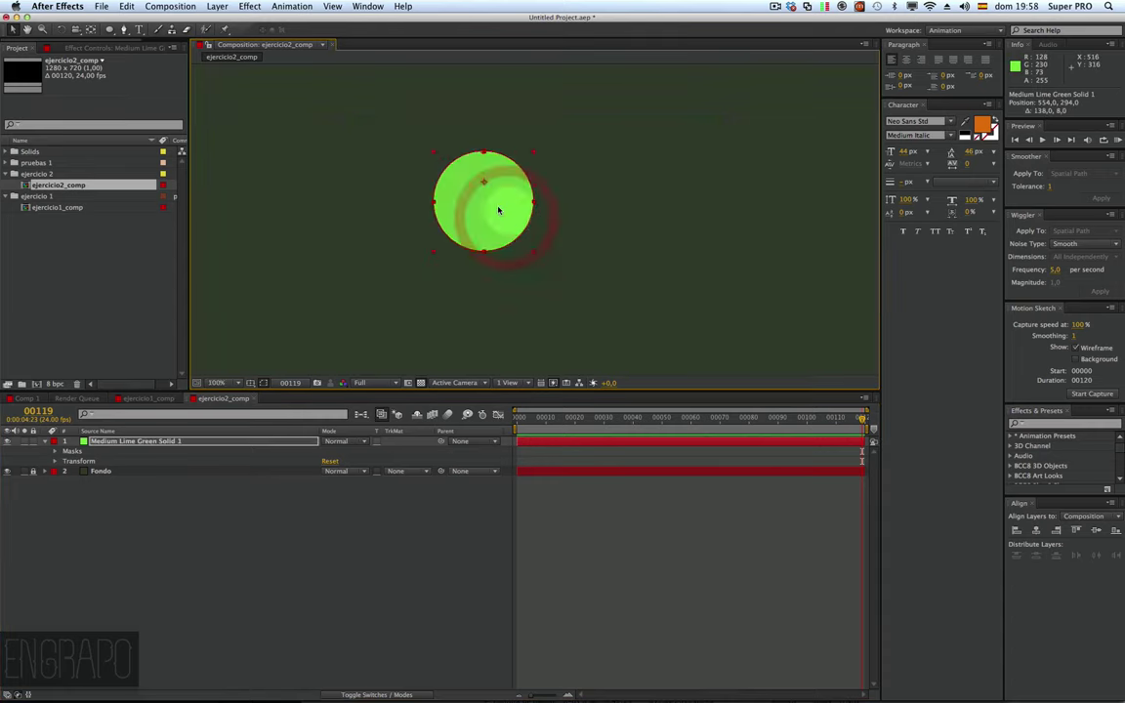
scroll(493, 205, up, 2)
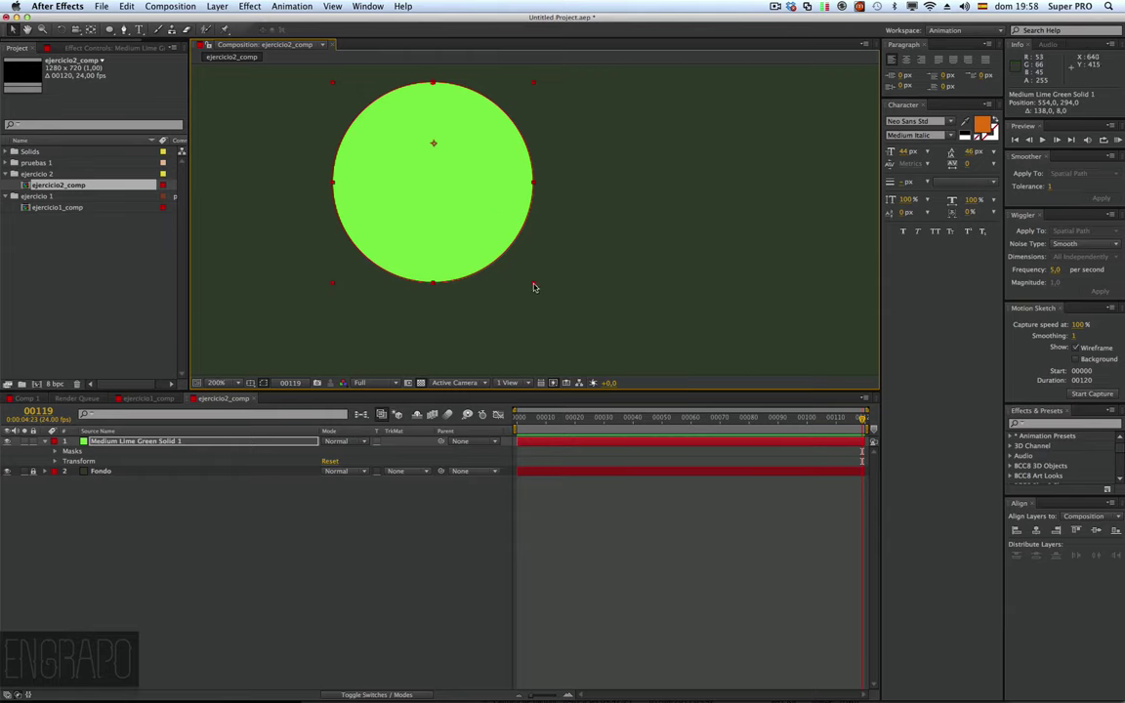
drag(534, 287, 492, 254)
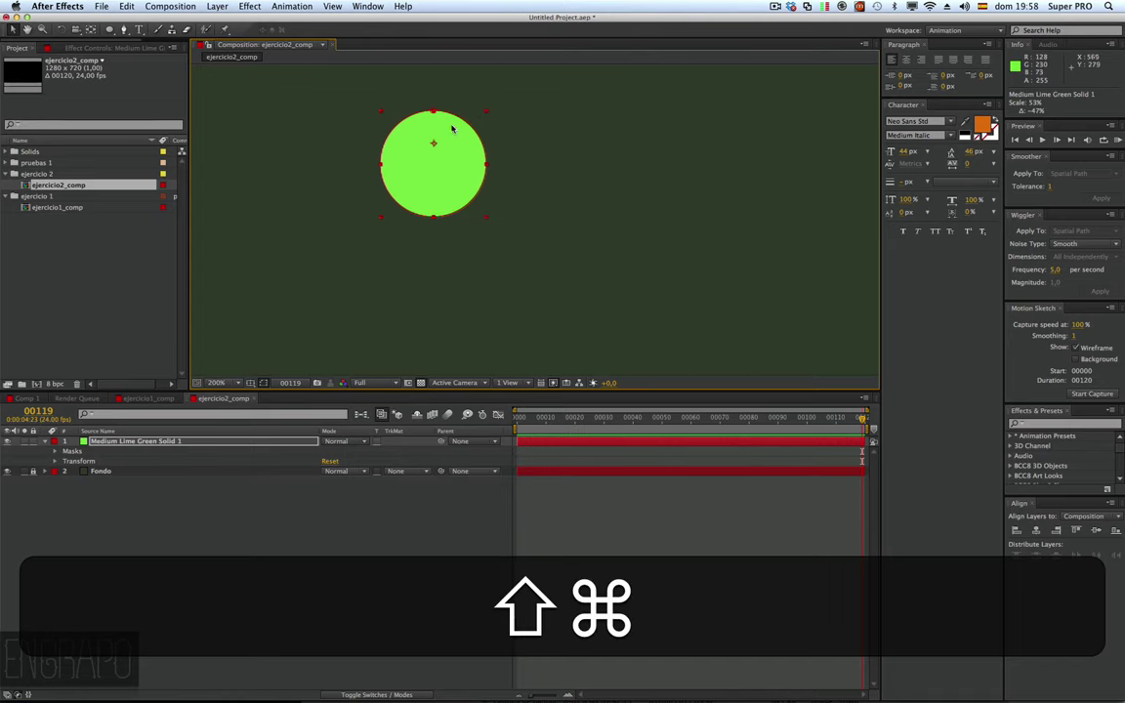
key(.)
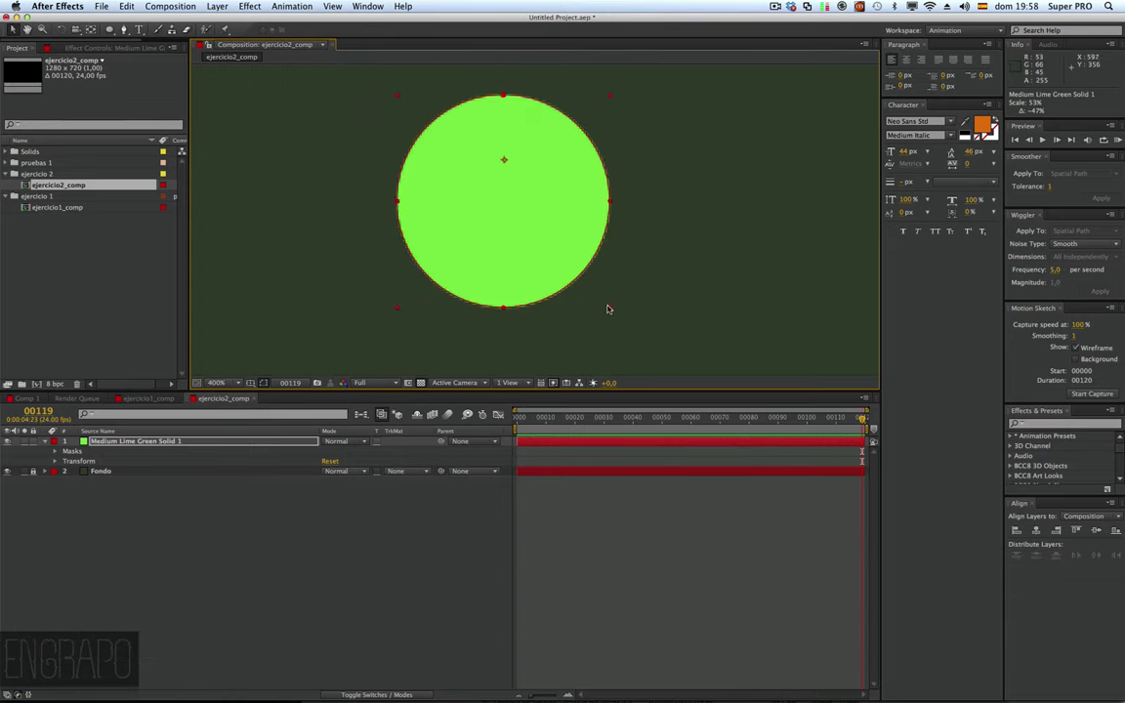
drag(606, 309, 647, 333)
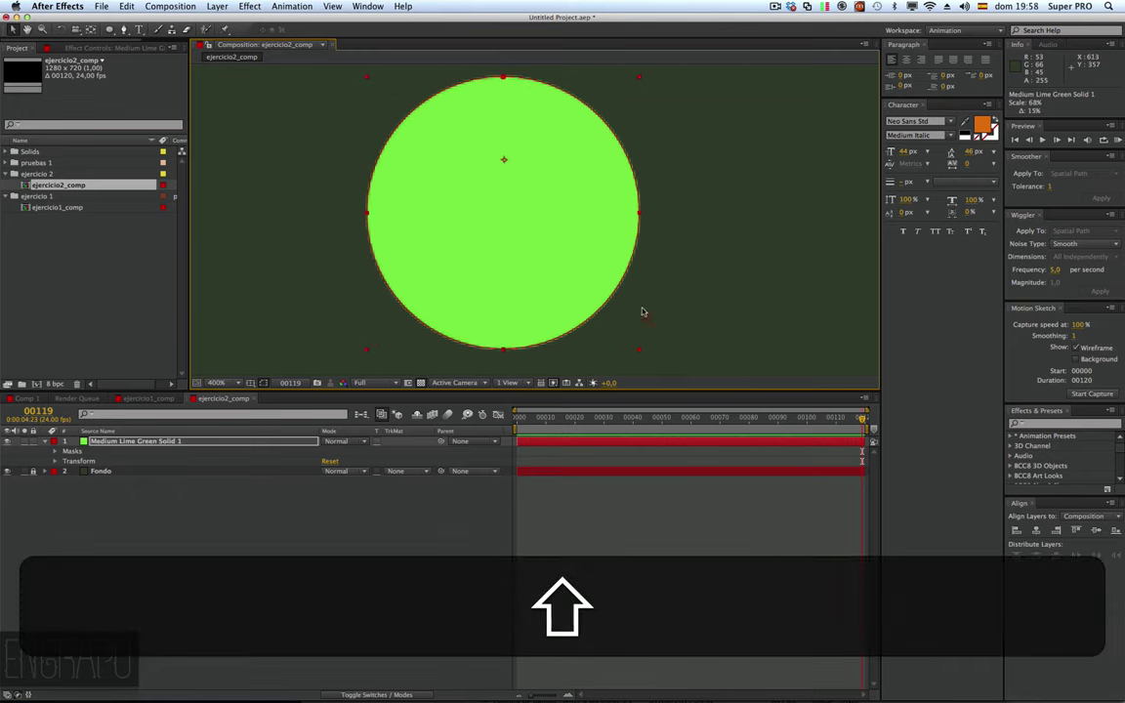
Step: Zoom the viewer out to 50% and turn on the composition rulers
key(comma)
key(comma)
key(period)
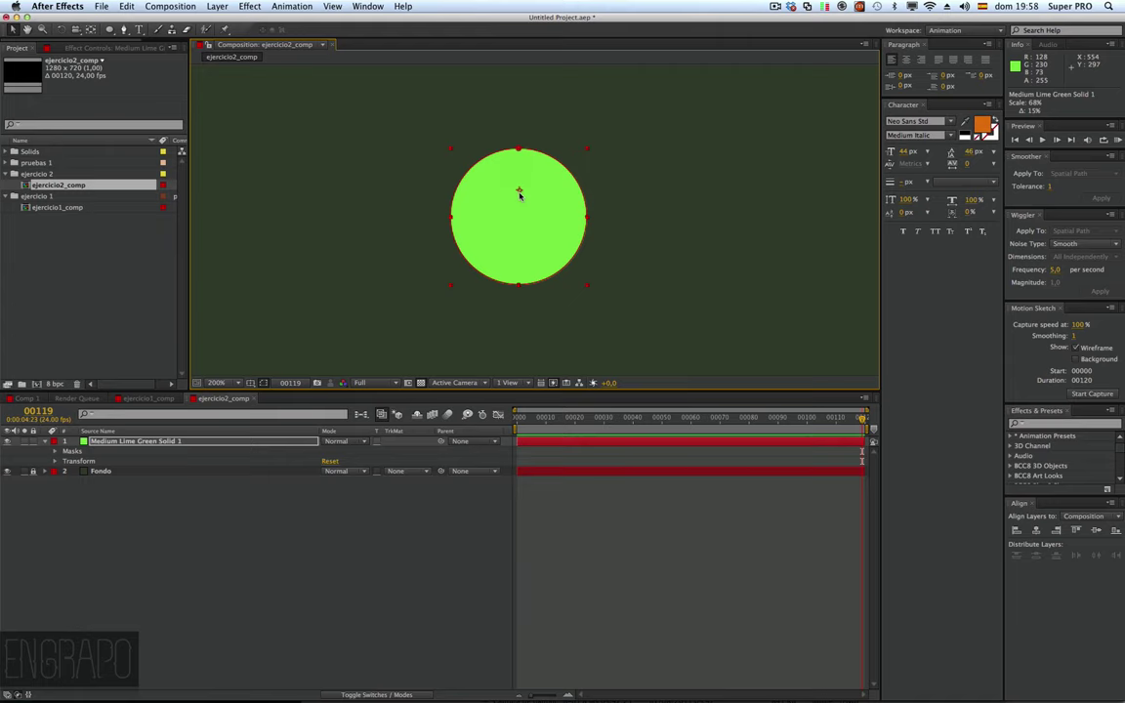
key(comma)
key(comma)
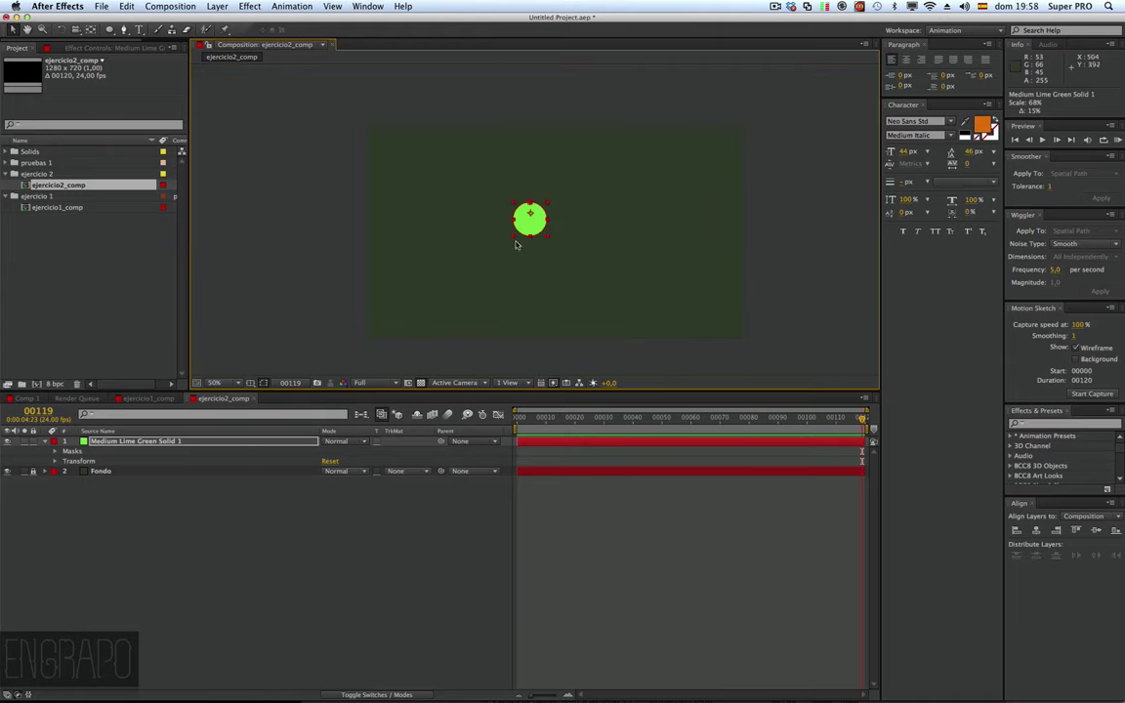
key(period)
key(period)
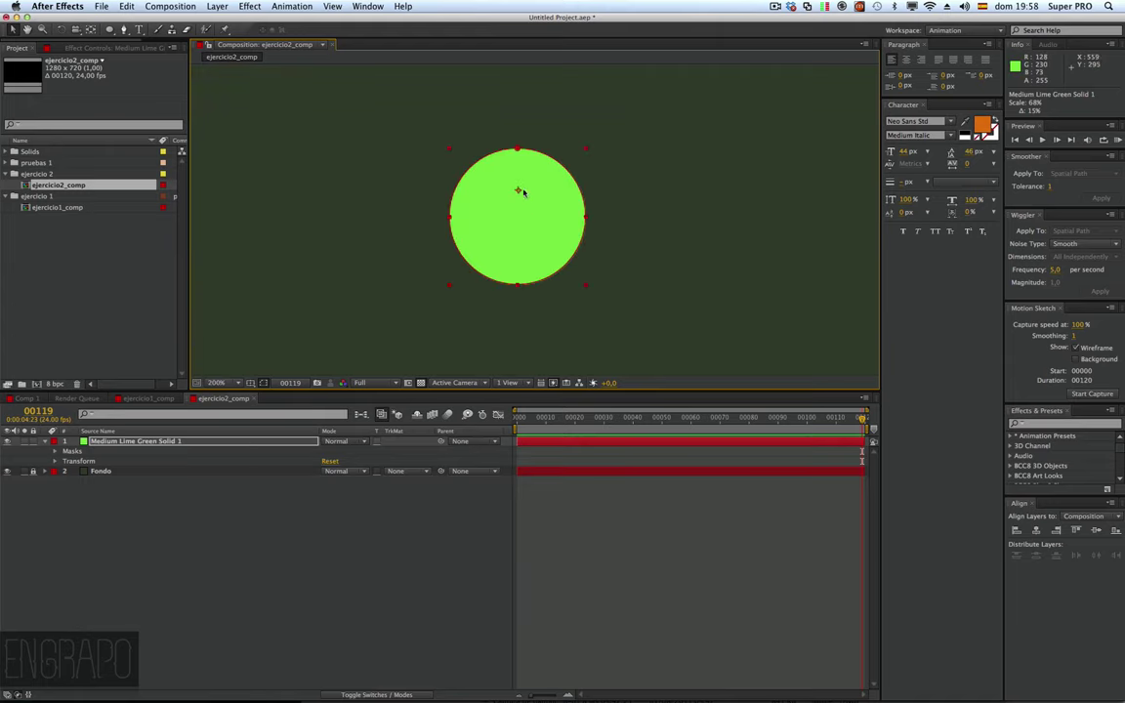
key(comma)
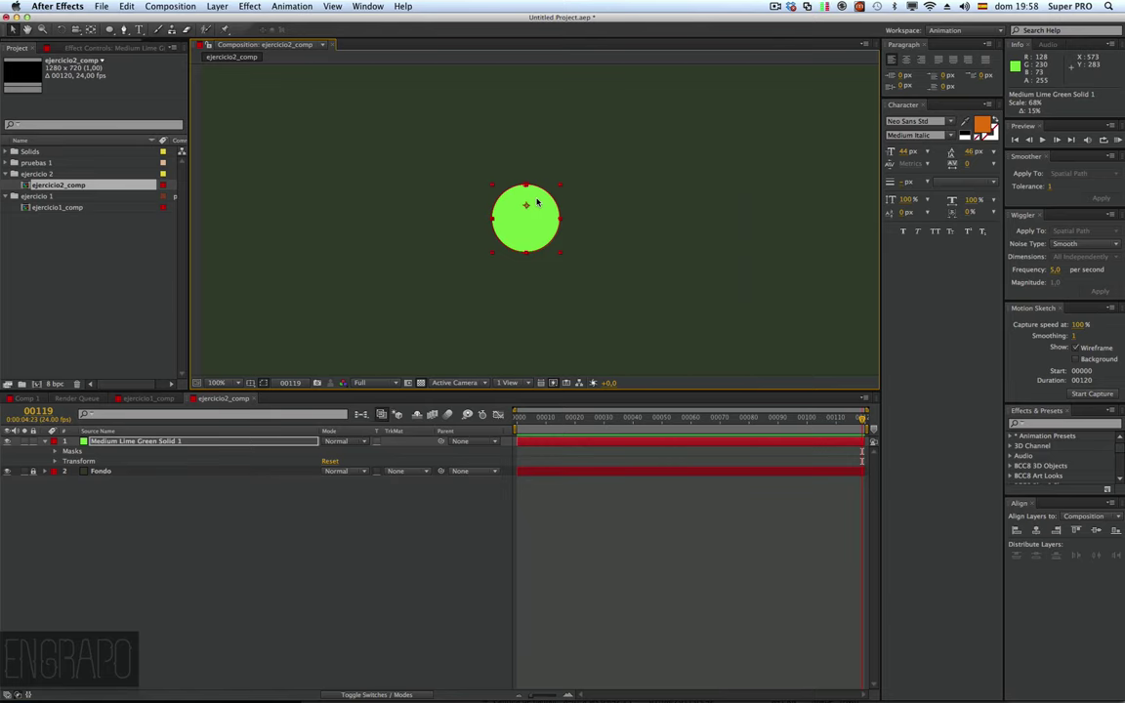
key(comma)
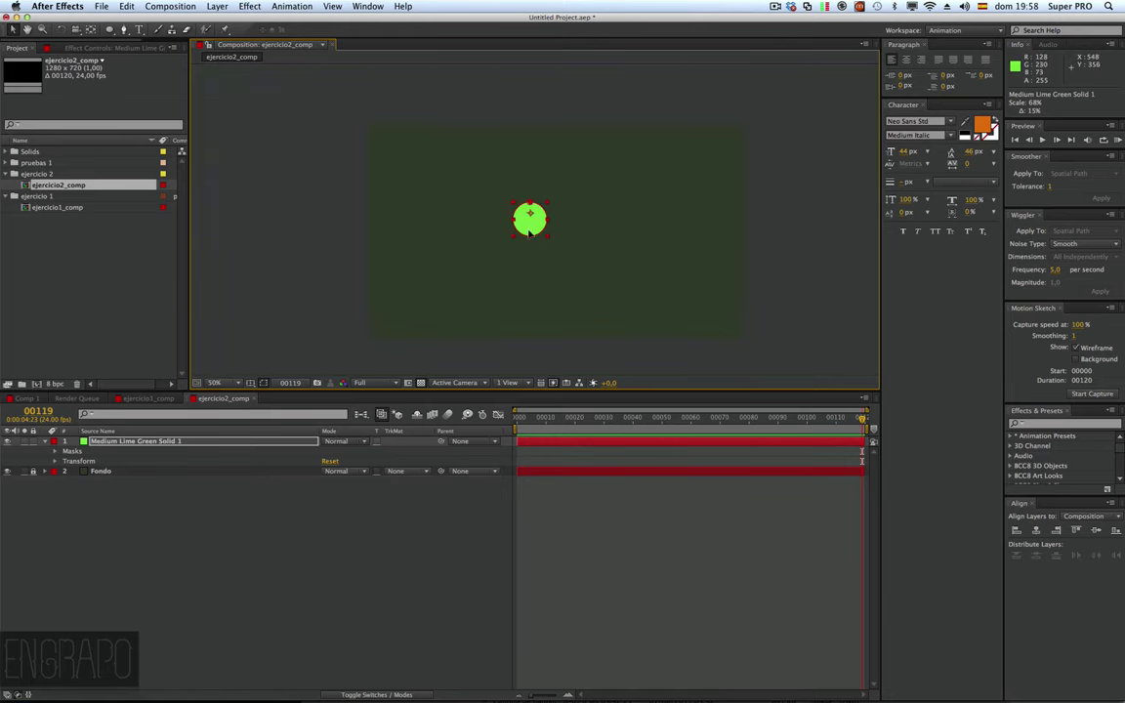
key(super+r)
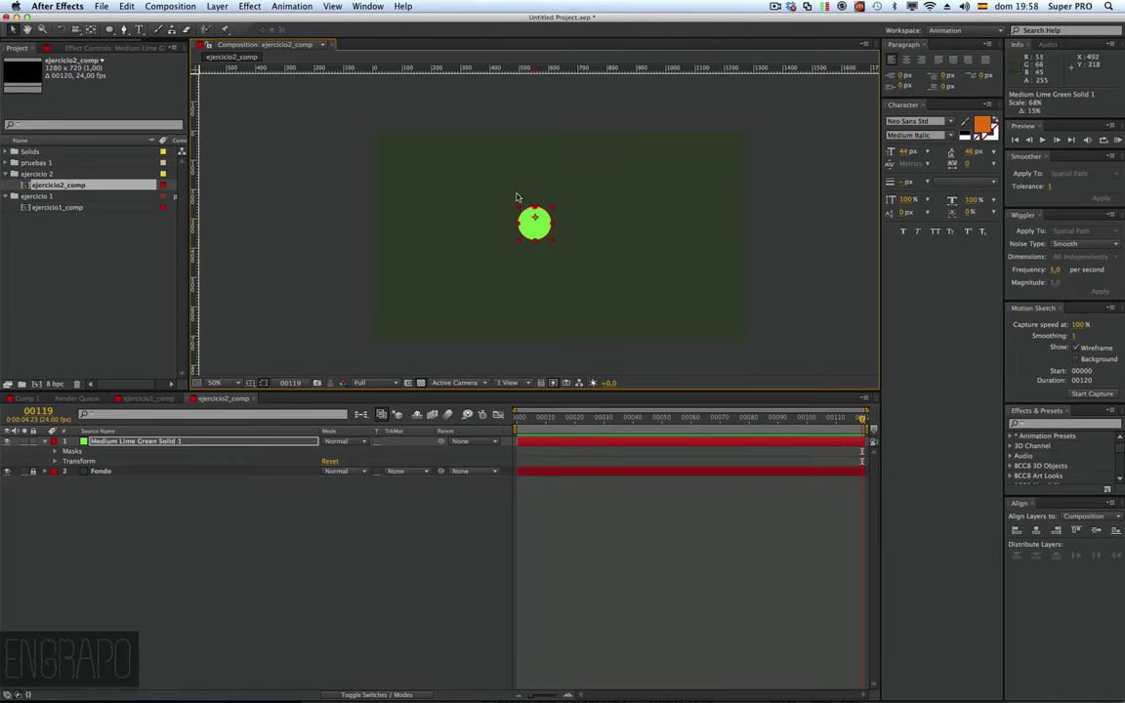
Step: Set the lime circle's Position to 0,0
scroll(518, 197, up, 3)
scroll(527, 225, down, 1)
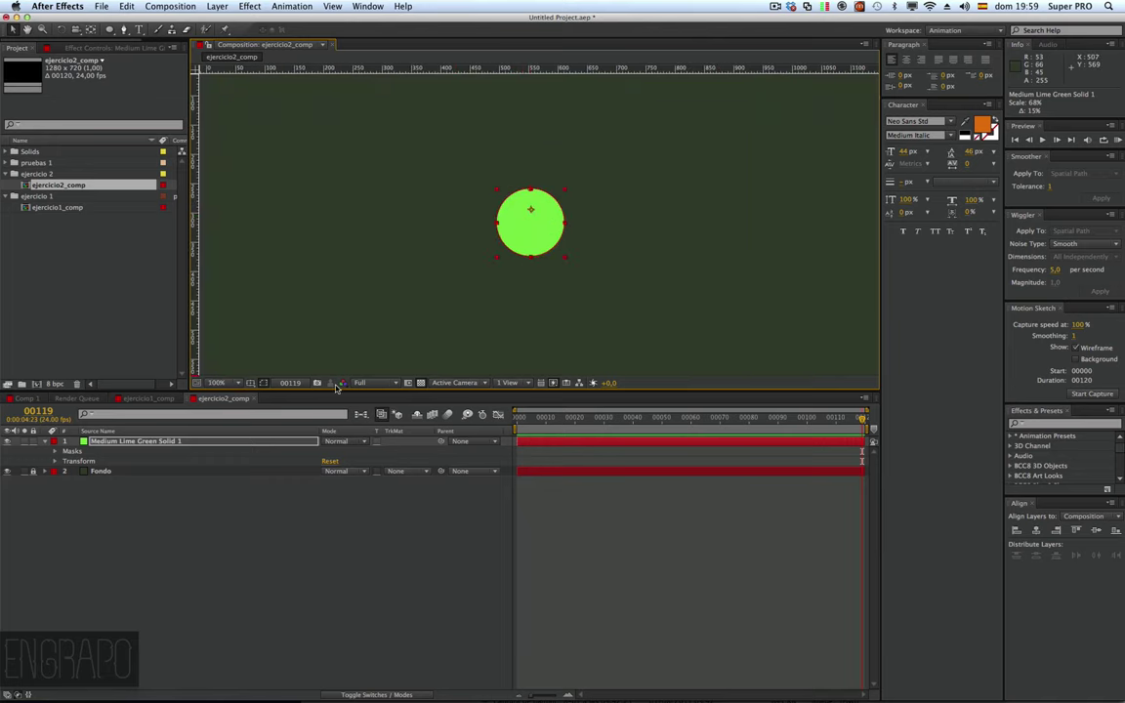
key(p)
key(comma)
key(comma)
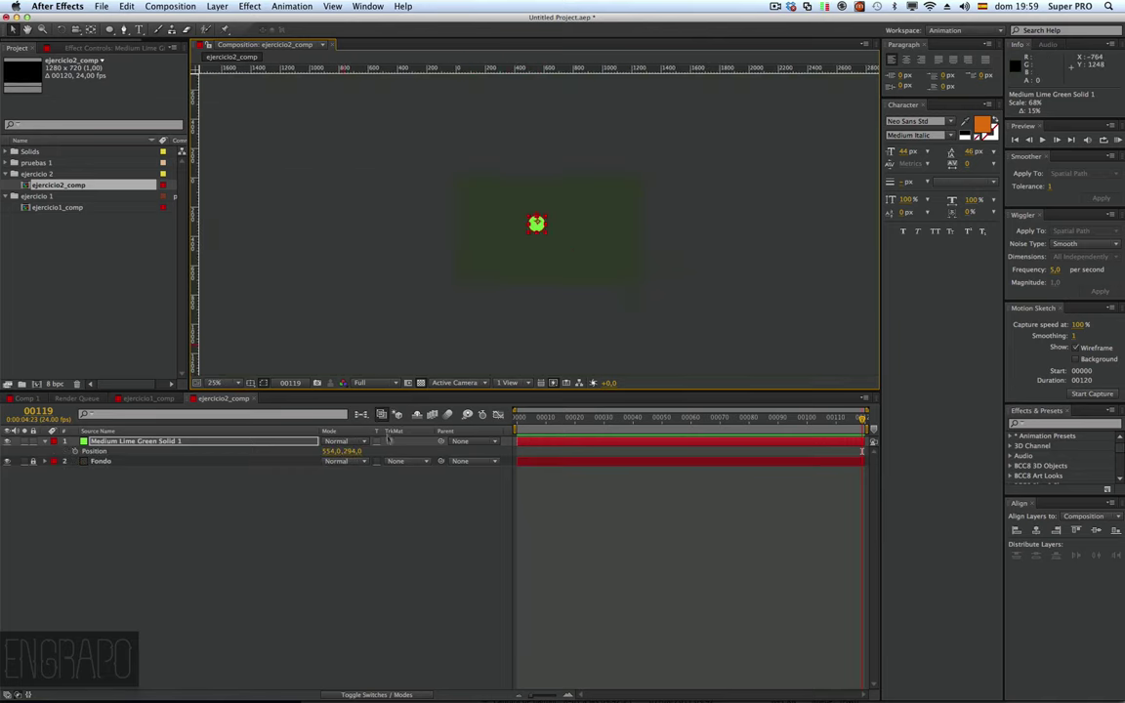
click(334, 453)
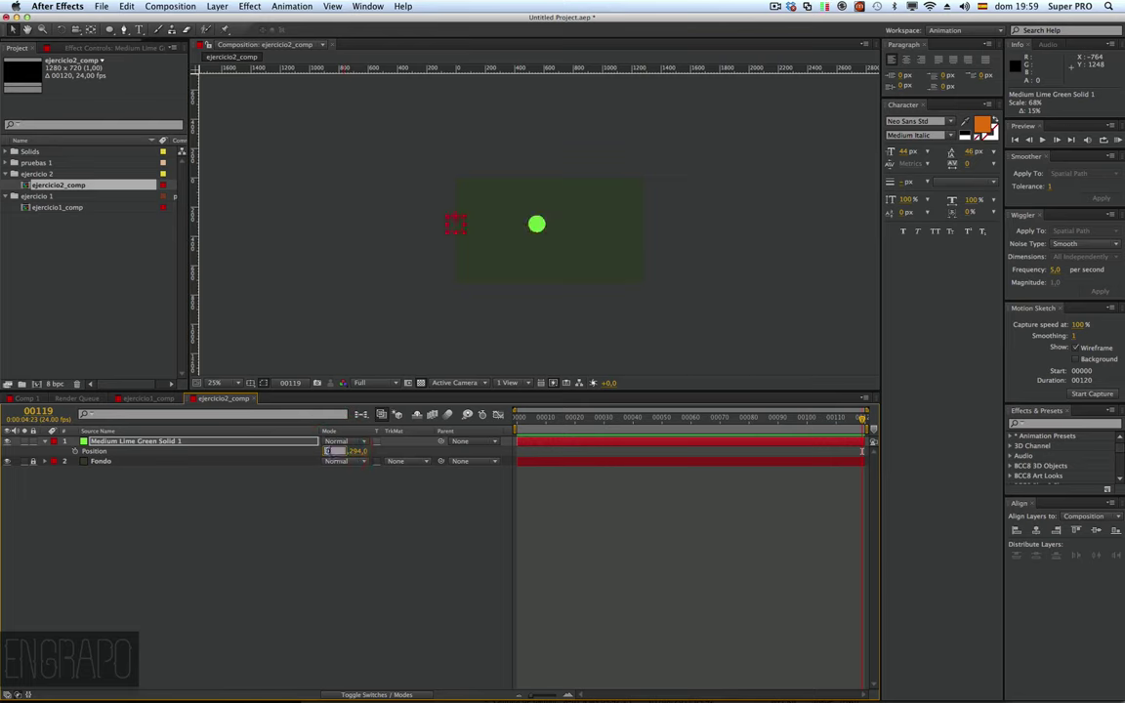
text(0)
key(Tab)
text(0)
key(Return)
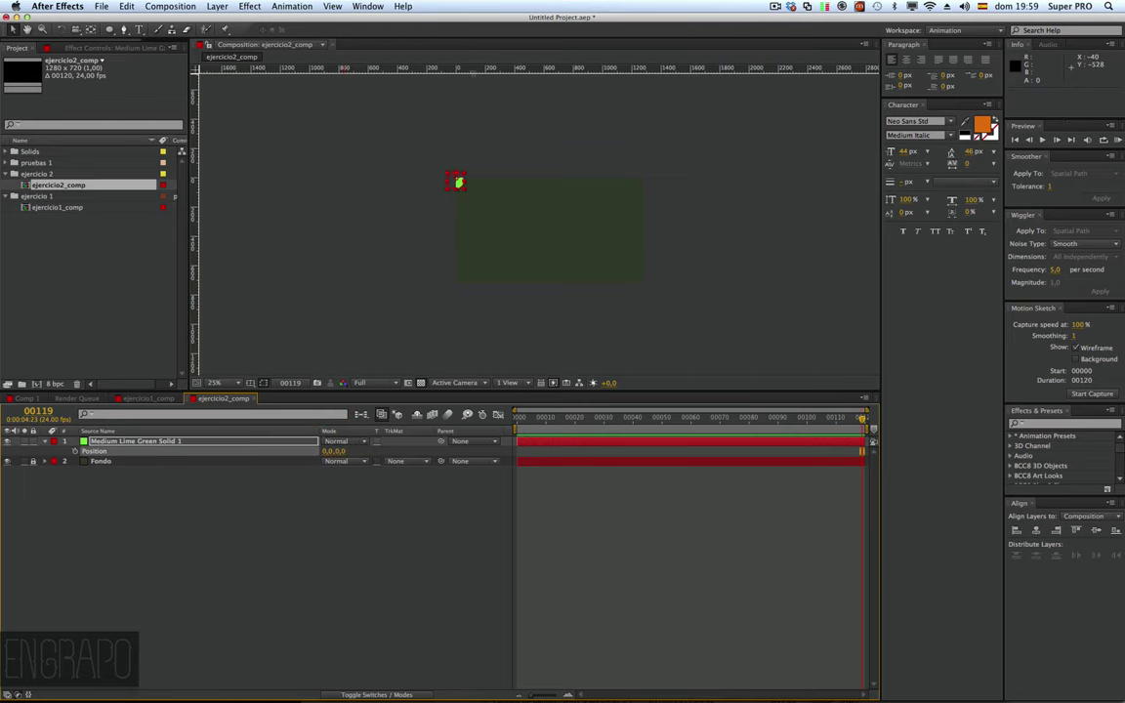
Step: Frame the composition's top-left corner and reveal the lime layer's Anchor Point property
scroll(459, 109, up, 5)
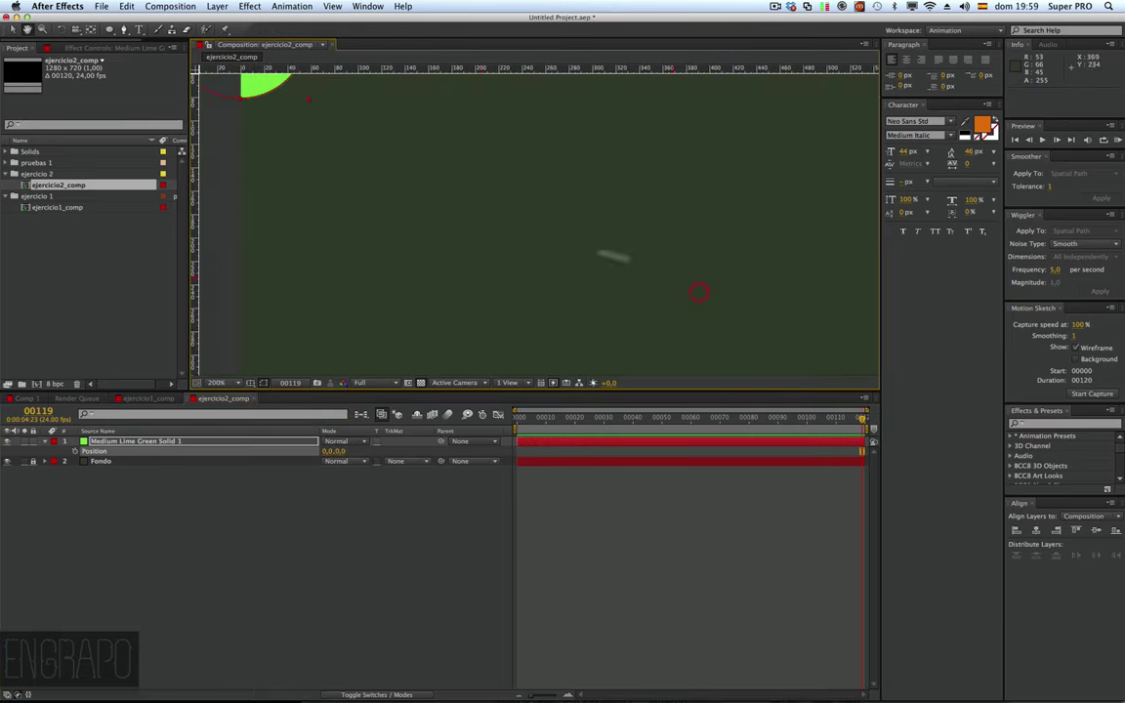
drag(320, 144, 577, 268)
scroll(495, 146, up, 2)
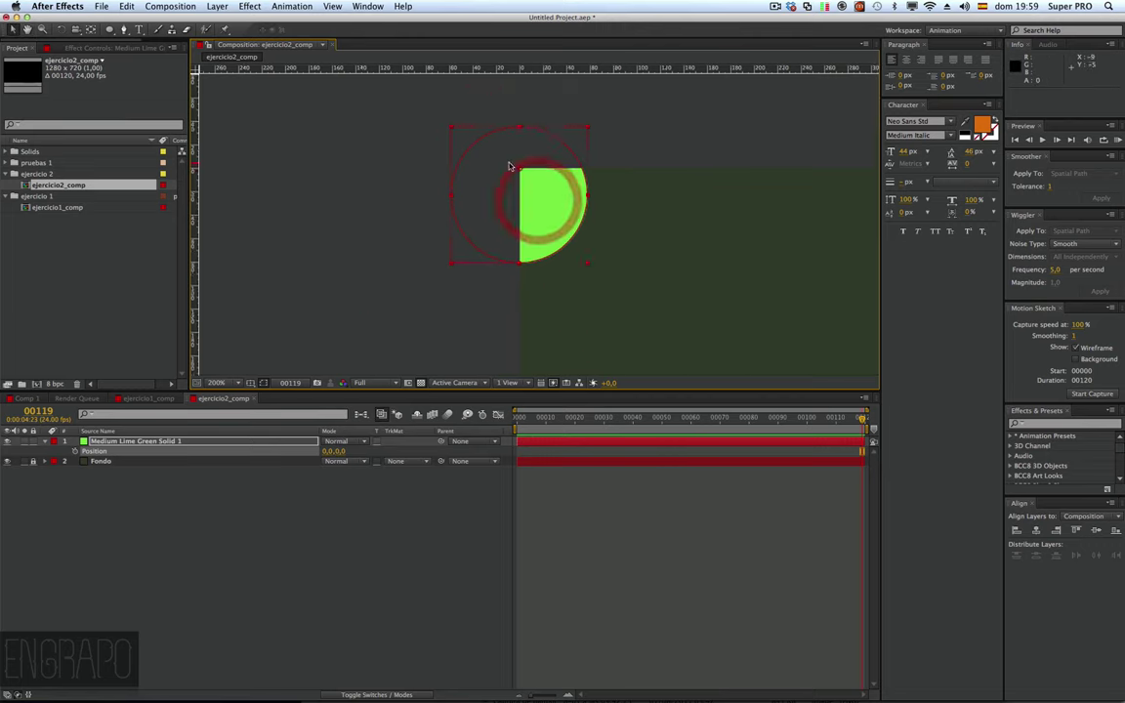
scroll(495, 156, up, 1)
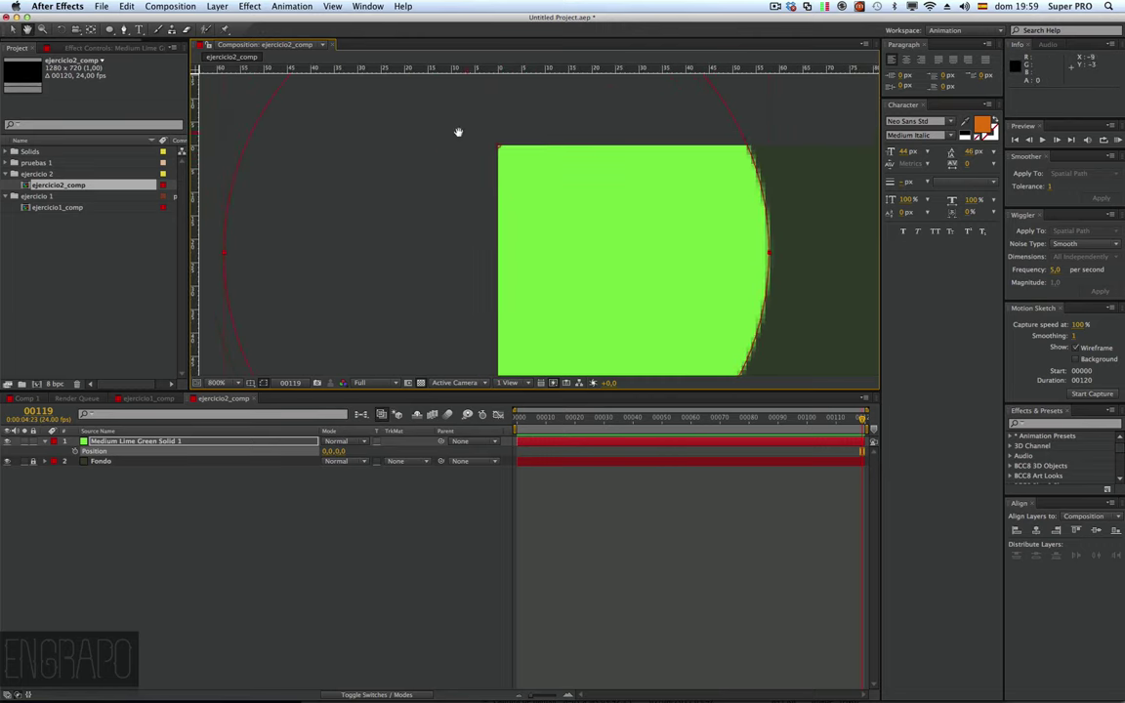
scroll(498, 150, up, 1)
drag(422, 102, 465, 212)
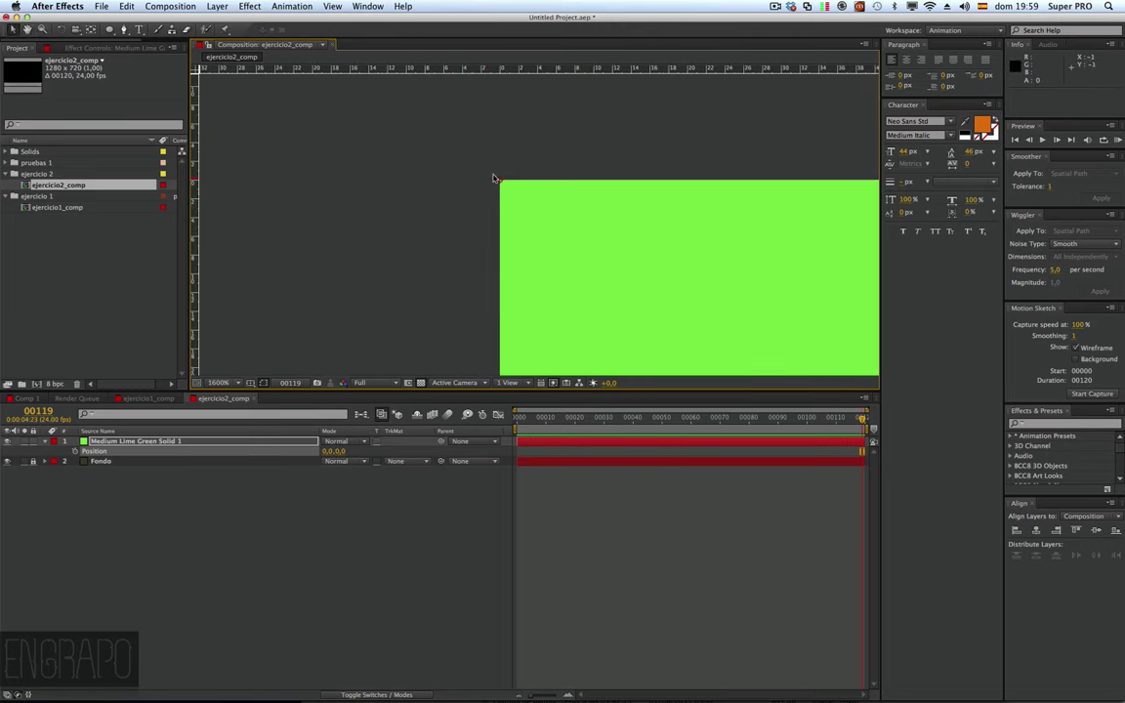
scroll(519, 187, down, 1)
scroll(532, 200, down, 1)
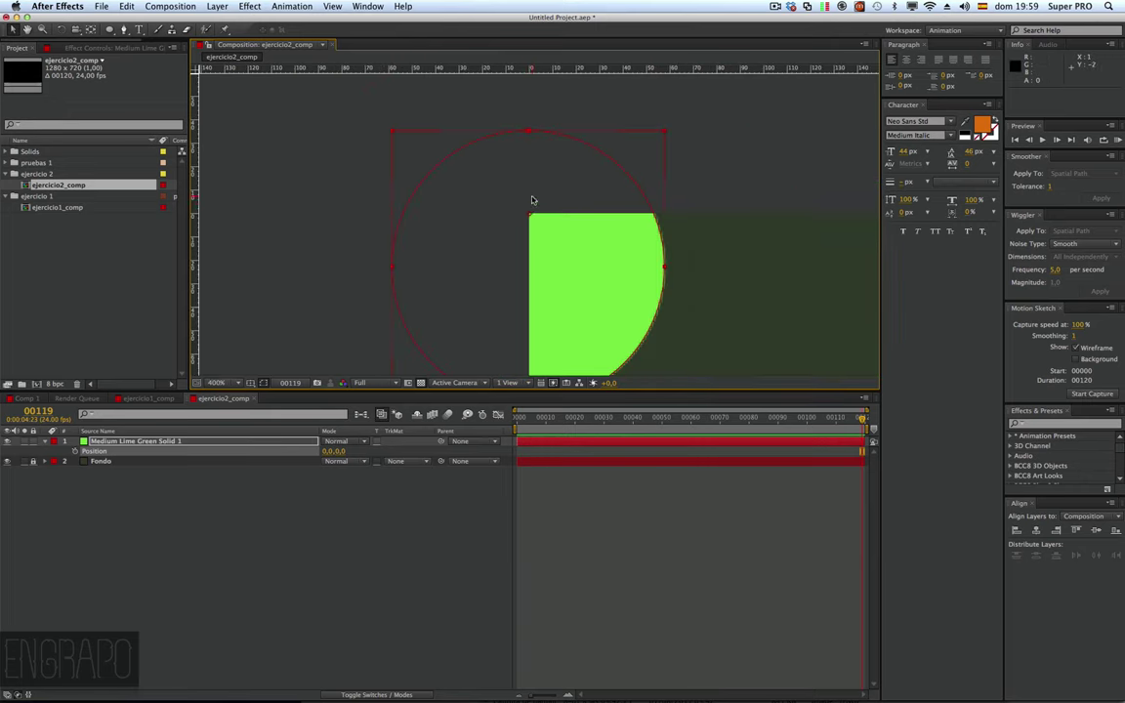
scroll(554, 238, down, 1)
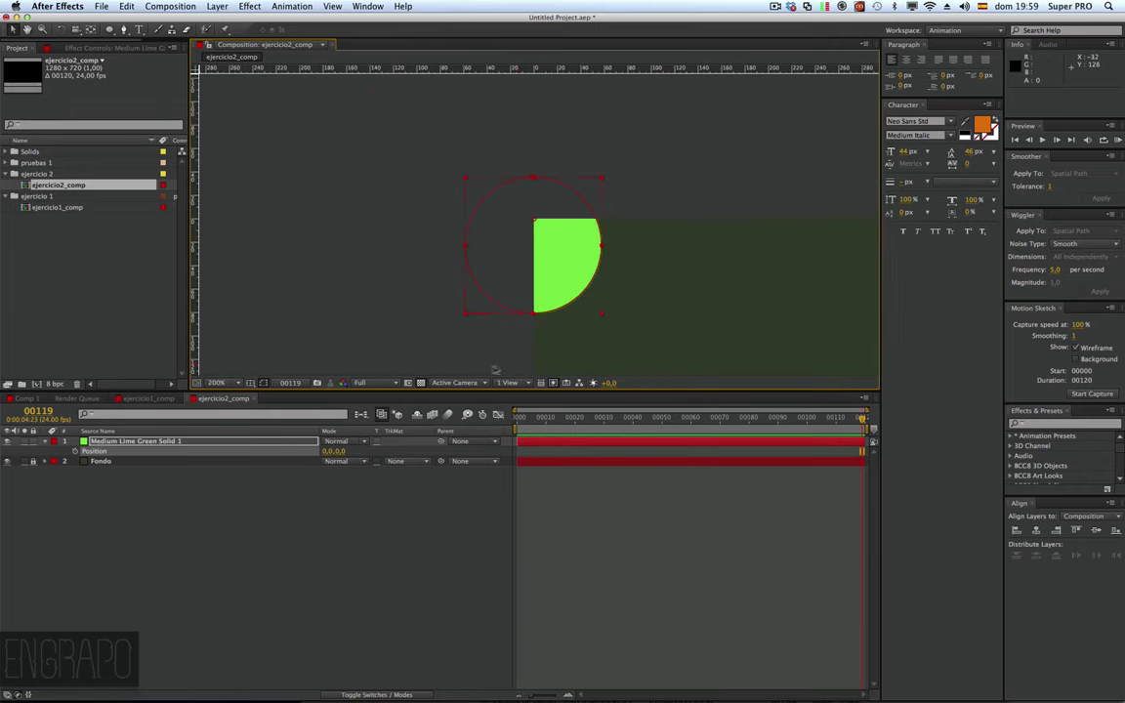
drag(536, 329, 345, 275)
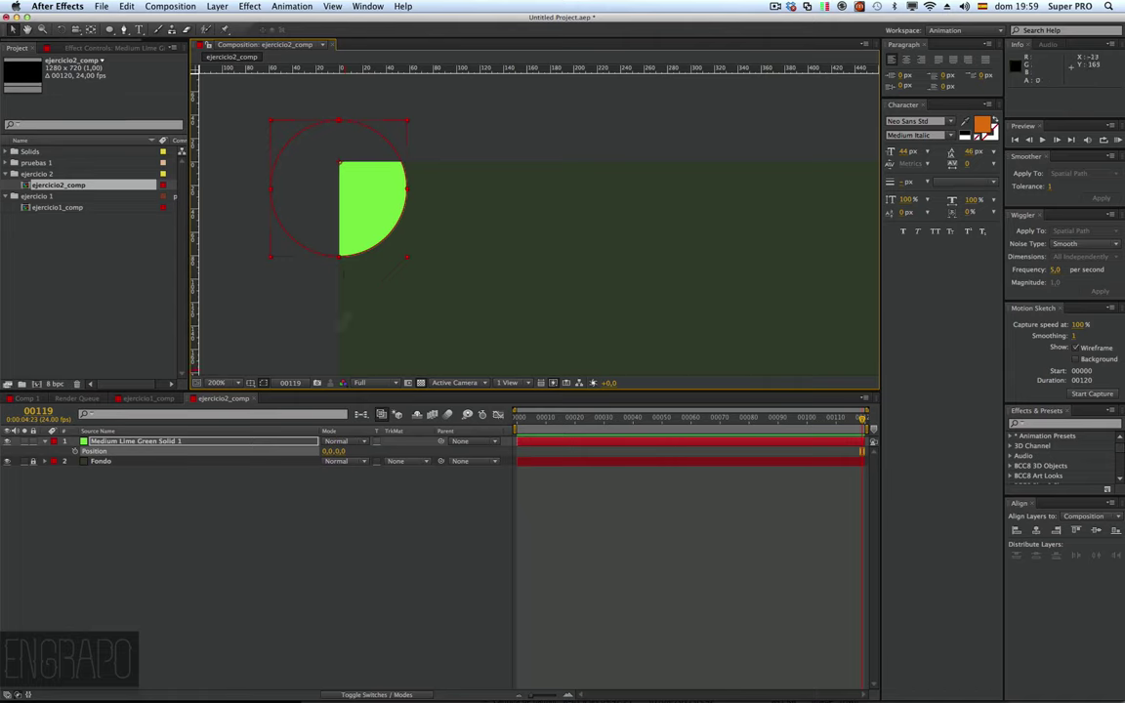
key(comma)
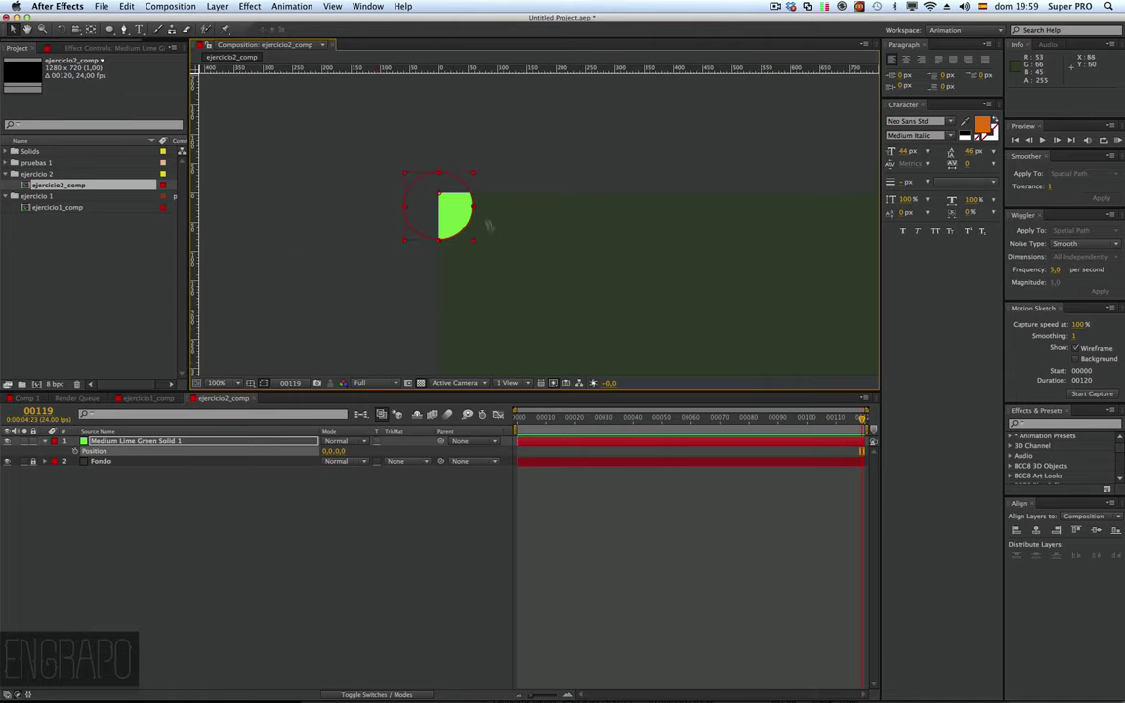
click(137, 441)
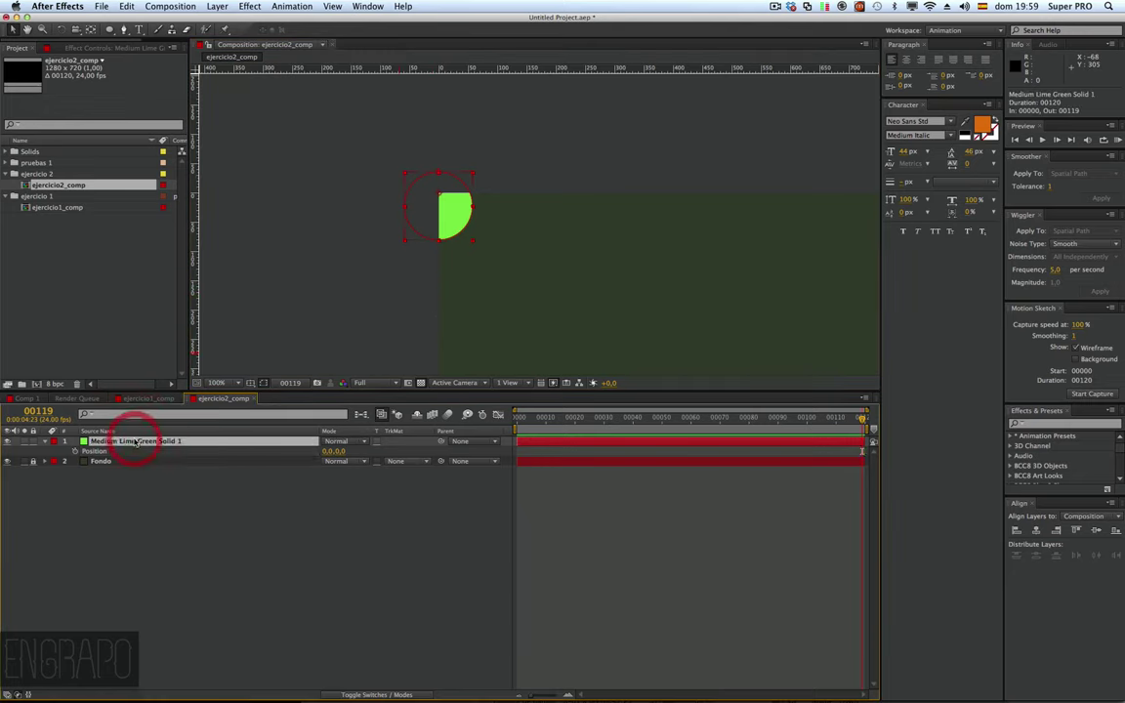
key(a)
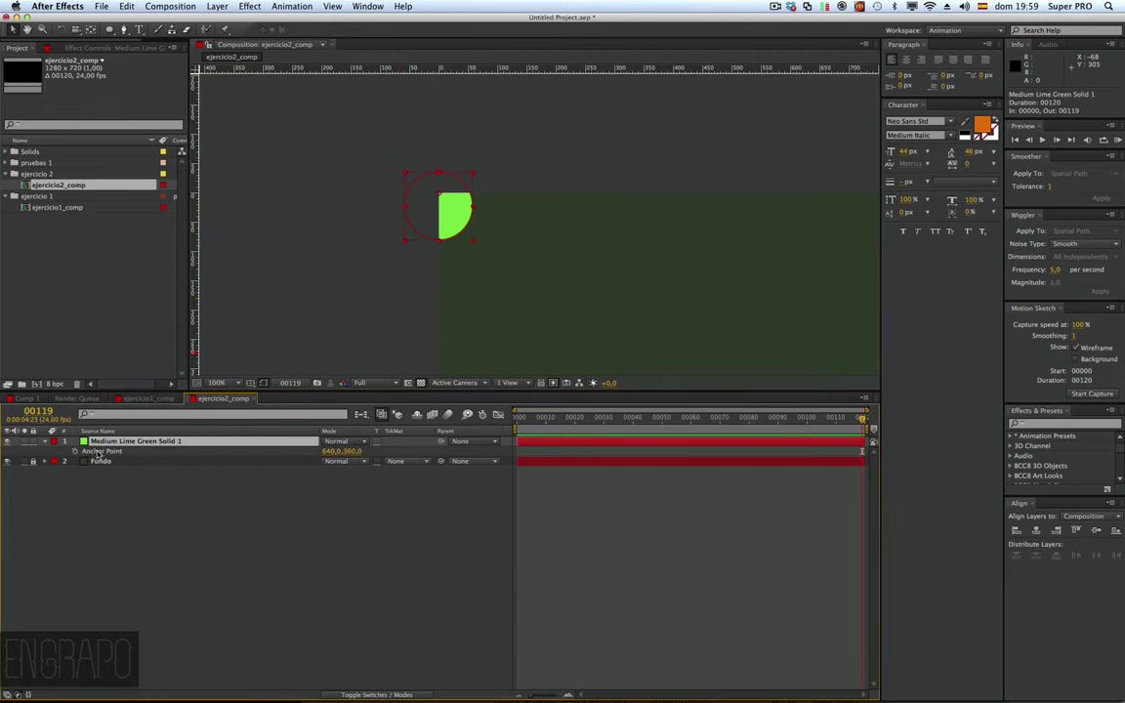
Step: Zoom to 200% and drag the lime layer's anchor point onto the circle's centre (640,391.6)
click(98, 457)
key(period)
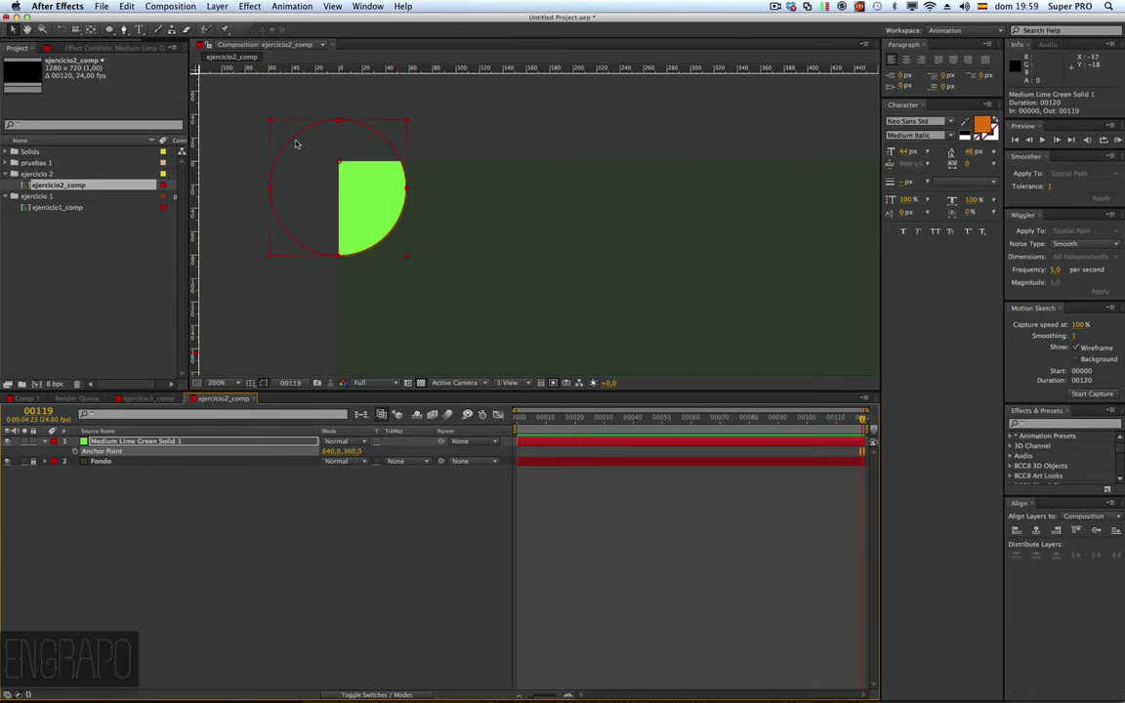
click(88, 33)
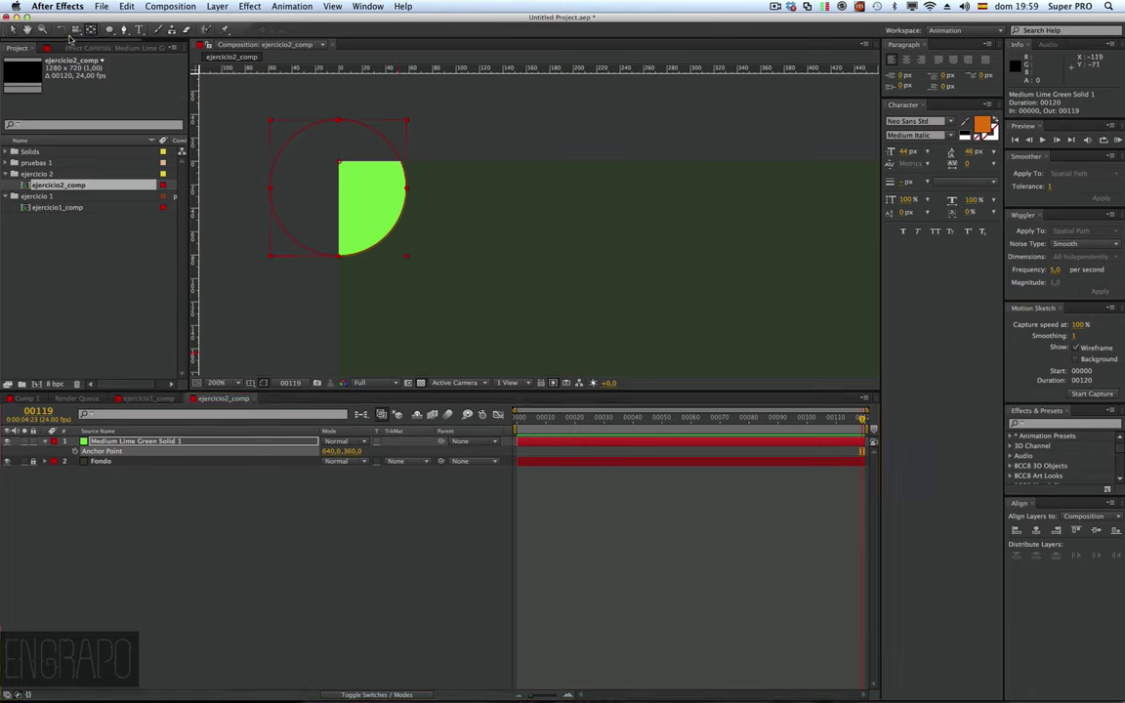
drag(348, 171, 345, 175)
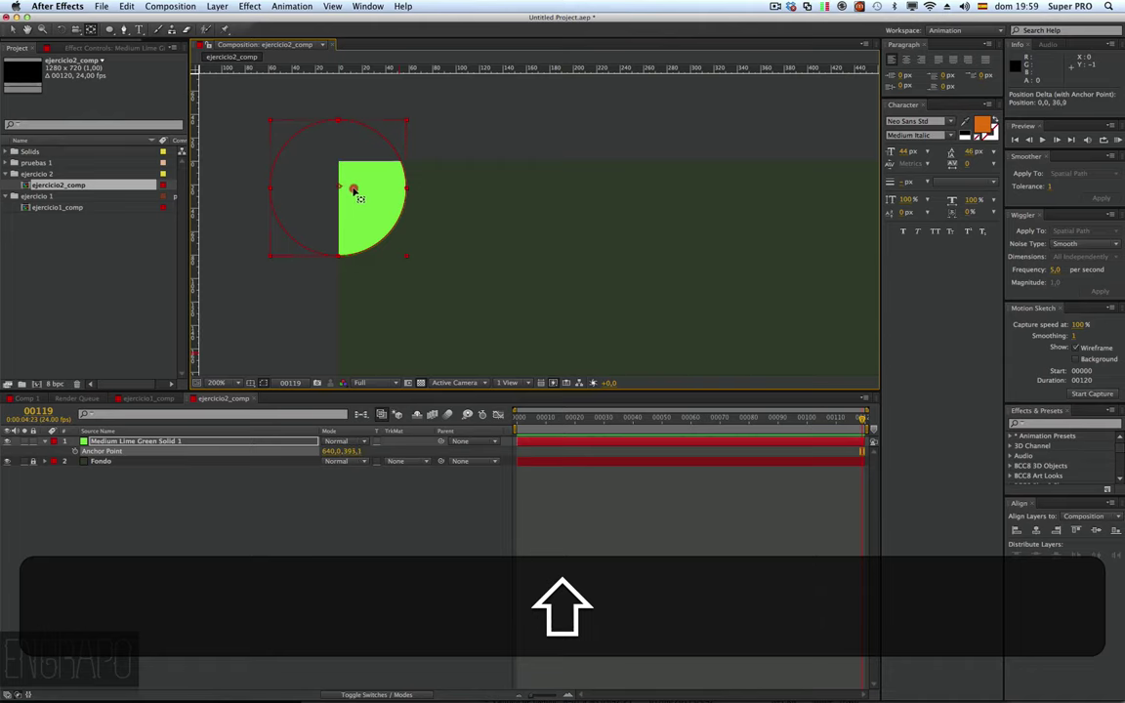
drag(360, 198, 366, 200)
click(332, 451)
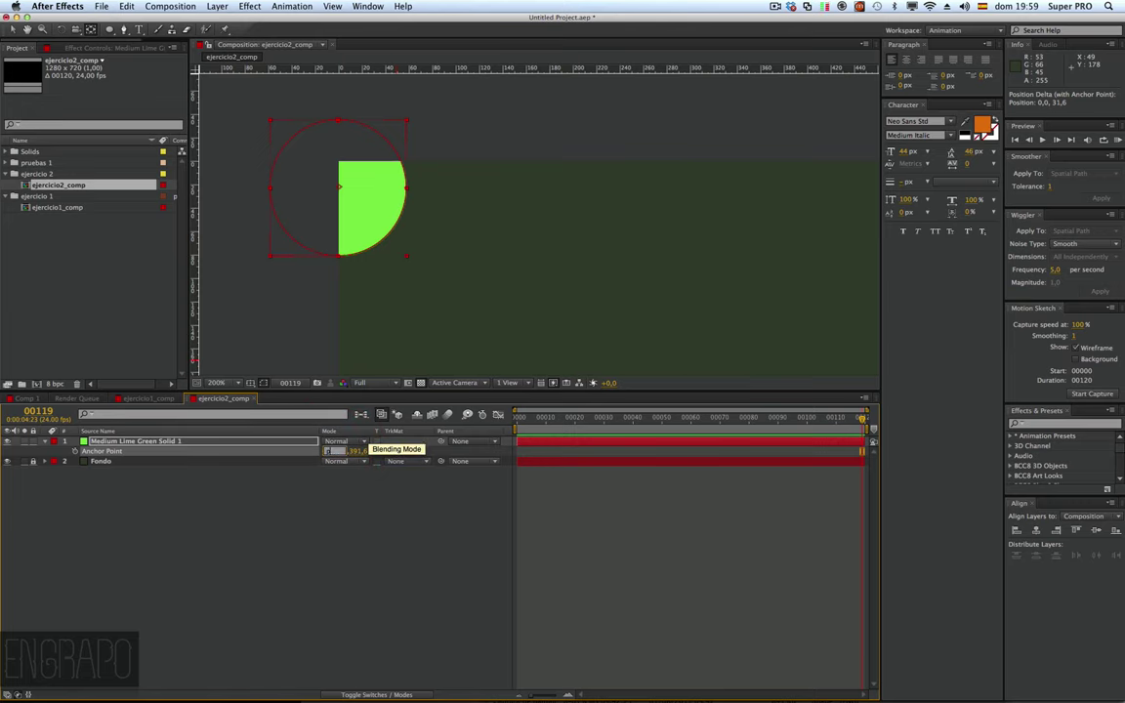
key(super+z)
click(339, 472)
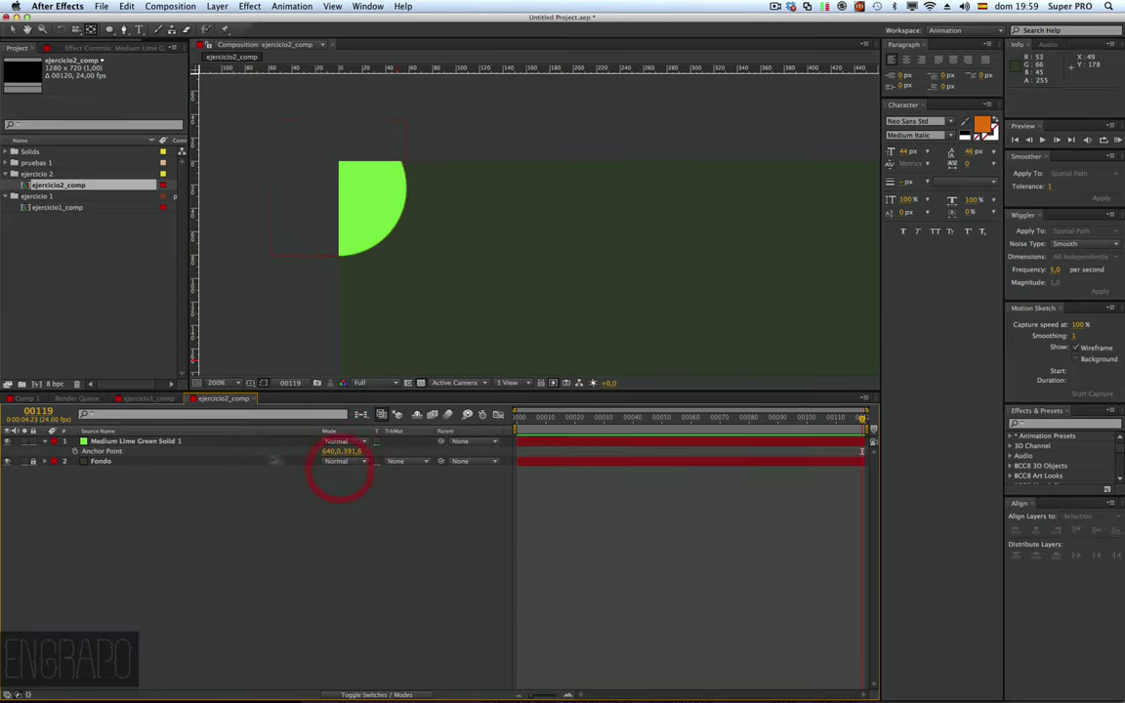
Step: Set the layer's Position Y to 0 so the circle centres on the comp's top-left corner
click(249, 454)
key(p)
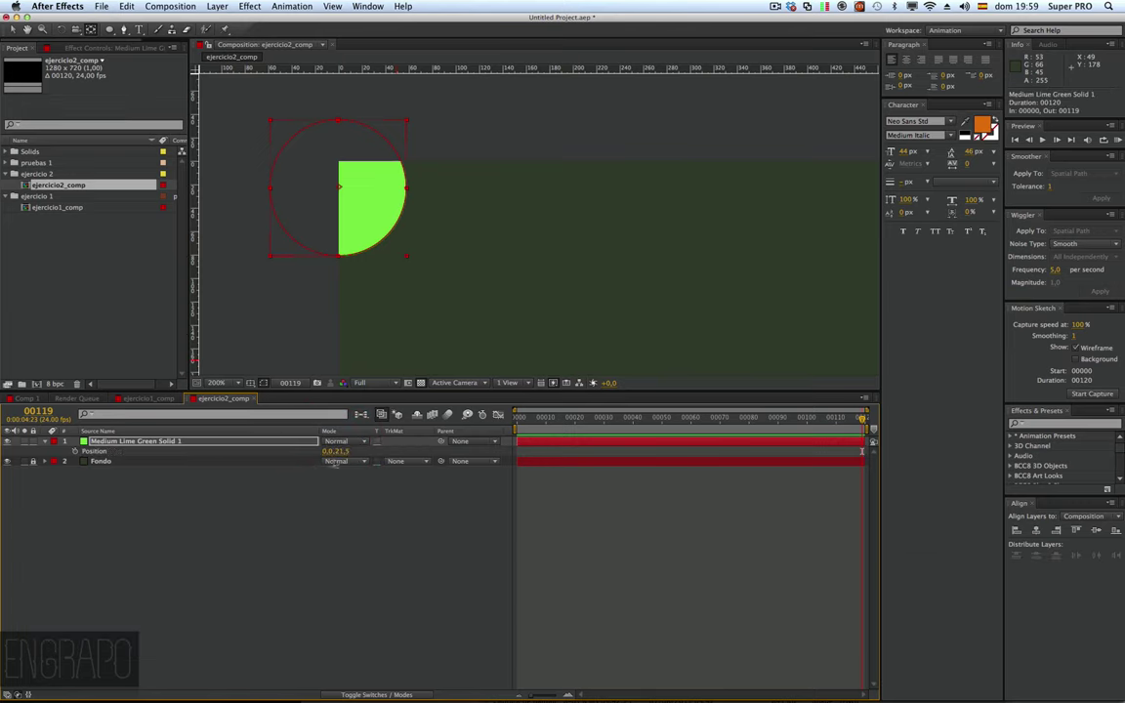
click(335, 452)
text(0)
key(Return)
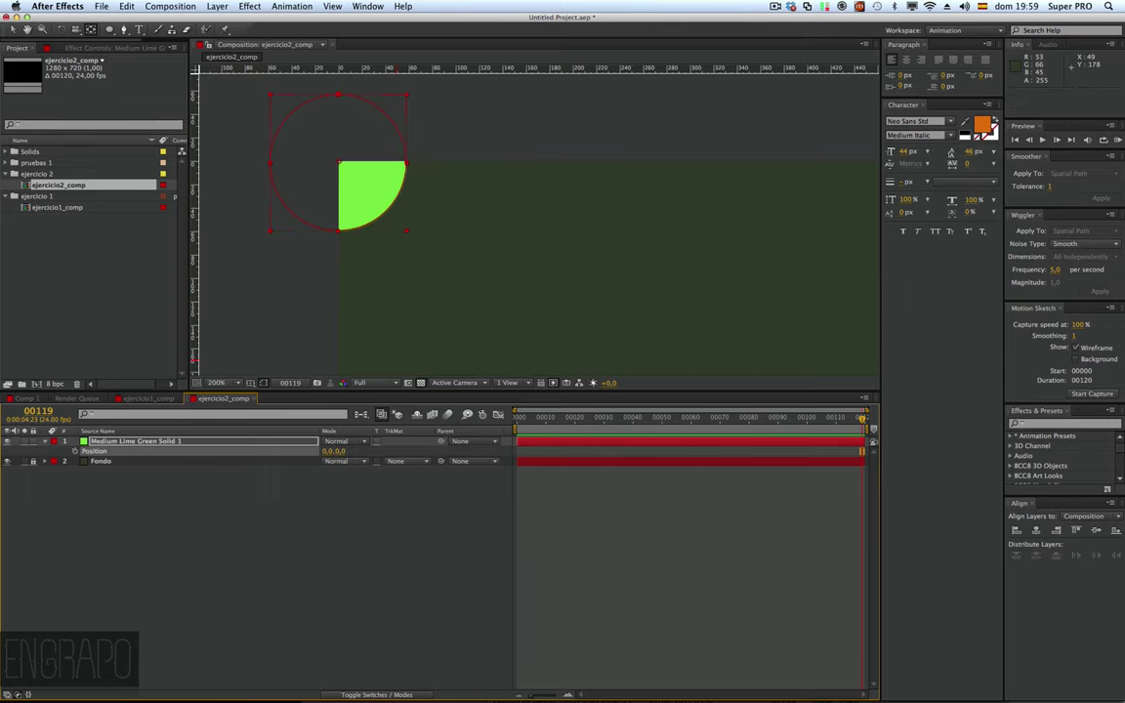
click(27, 29)
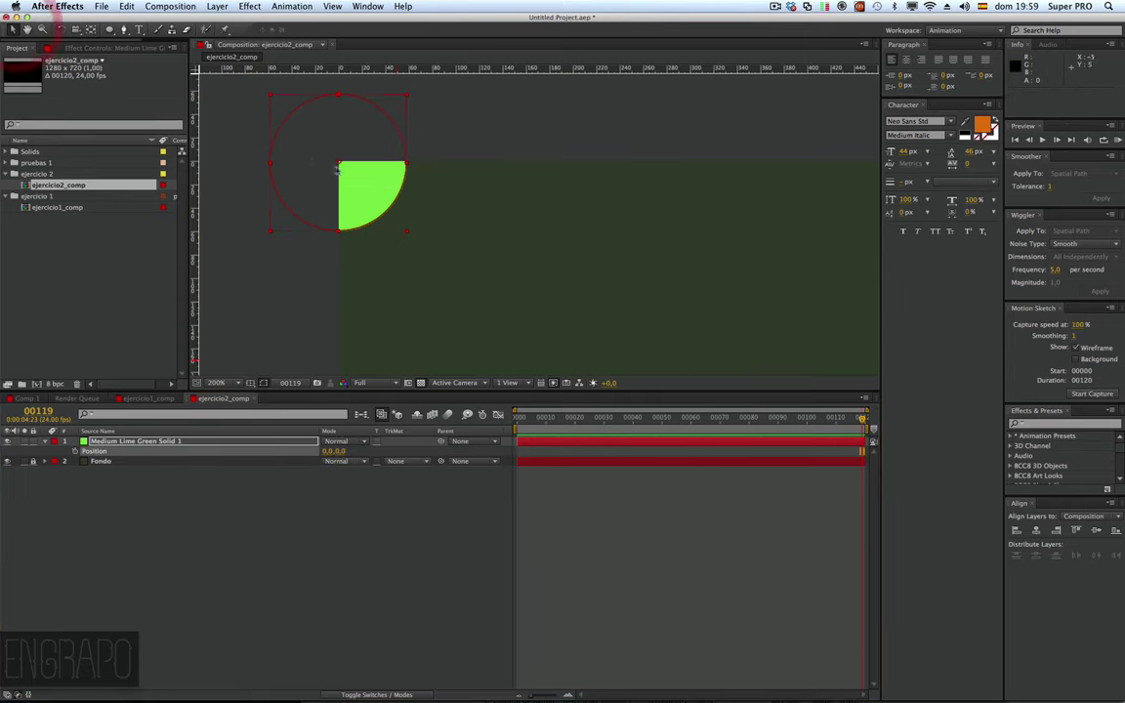
scroll(586, 284, down, 4)
Step: Centre and test-scale the circle, then park it off-frame at Position -82,82 top-left
drag(532, 254, 393, 232)
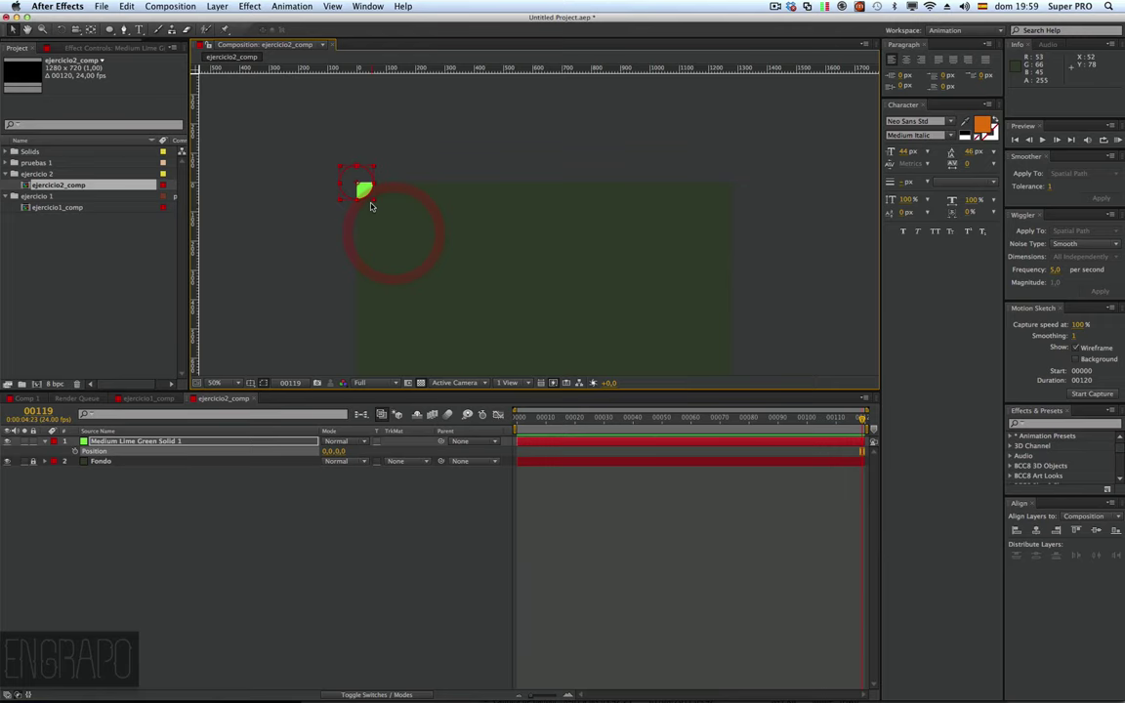
drag(363, 191, 506, 284)
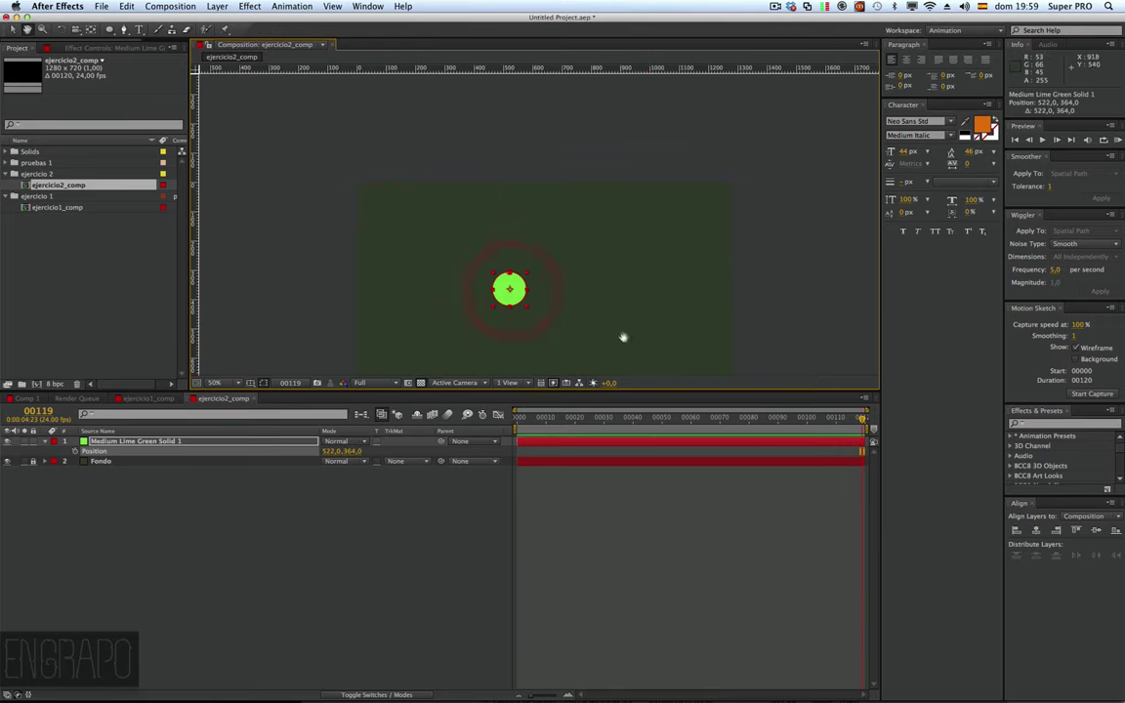
mouse_move(622, 332)
mouse_down()
mouse_move(582, 251)
mouse_move(607, 278)
mouse_up()
scroll(542, 252, up, 3)
scroll(552, 267, down, 3)
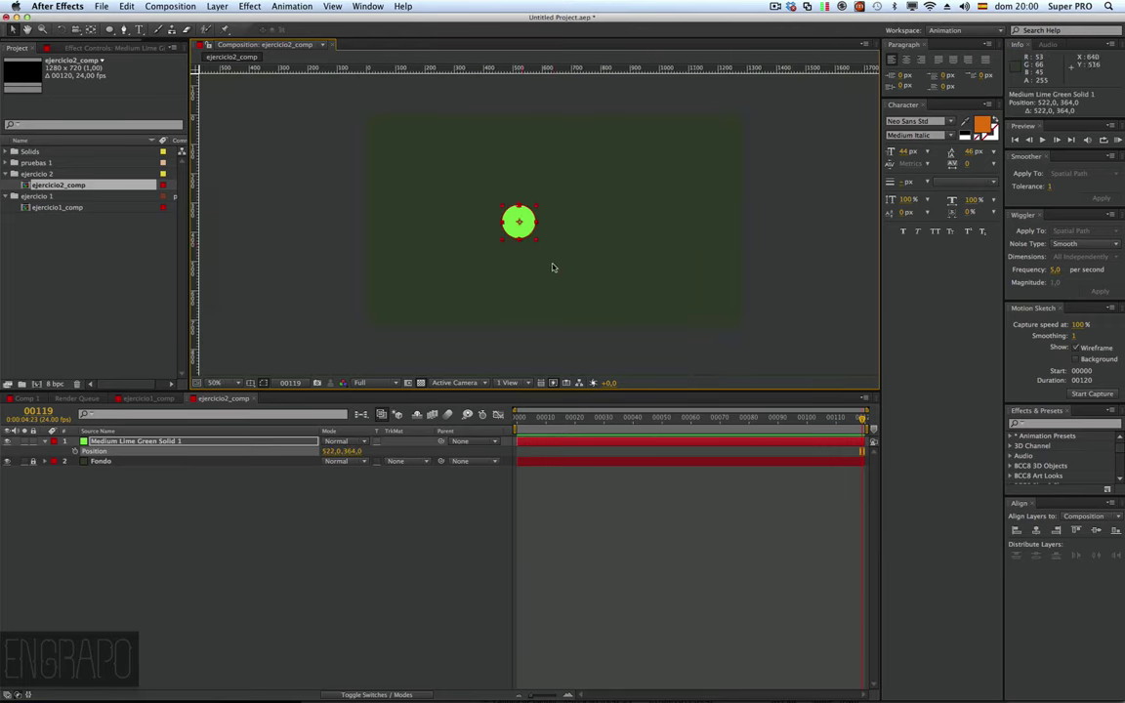
drag(502, 242, 485, 249)
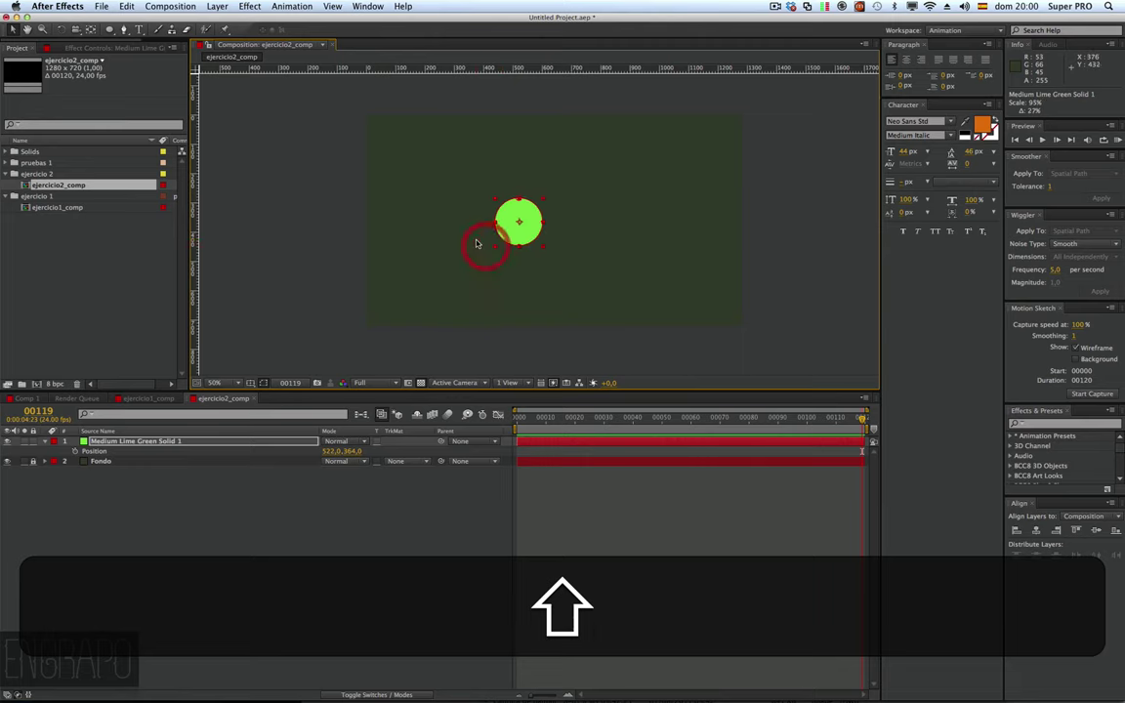
click(558, 240)
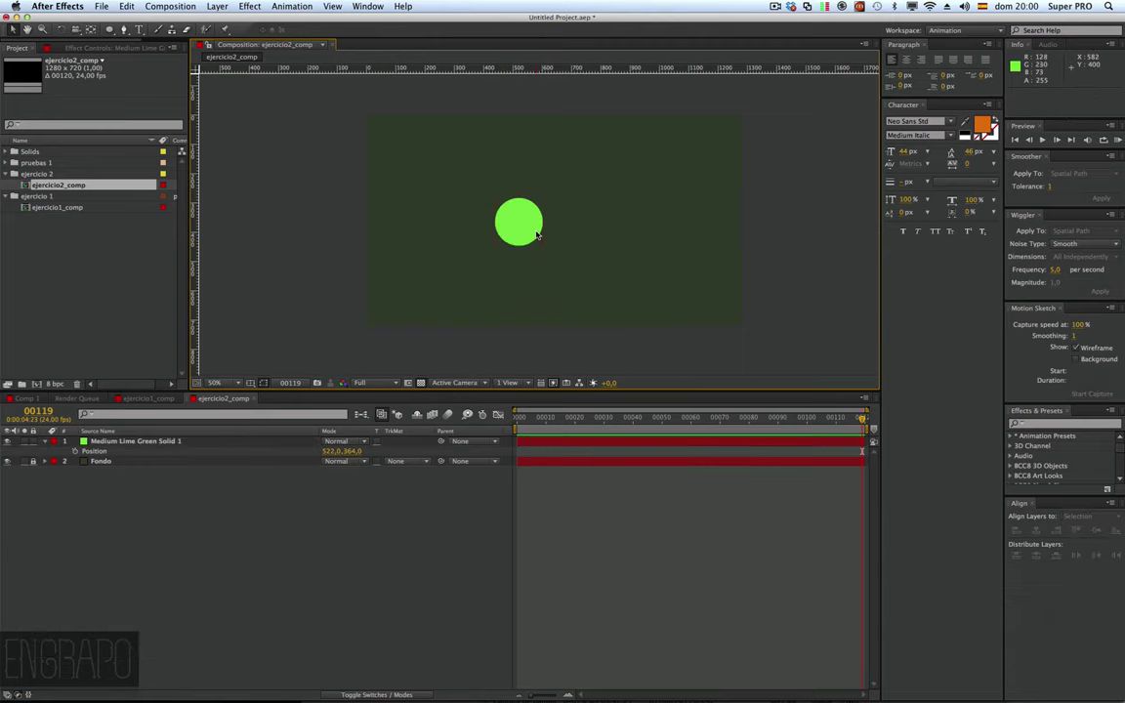
drag(536, 234, 356, 146)
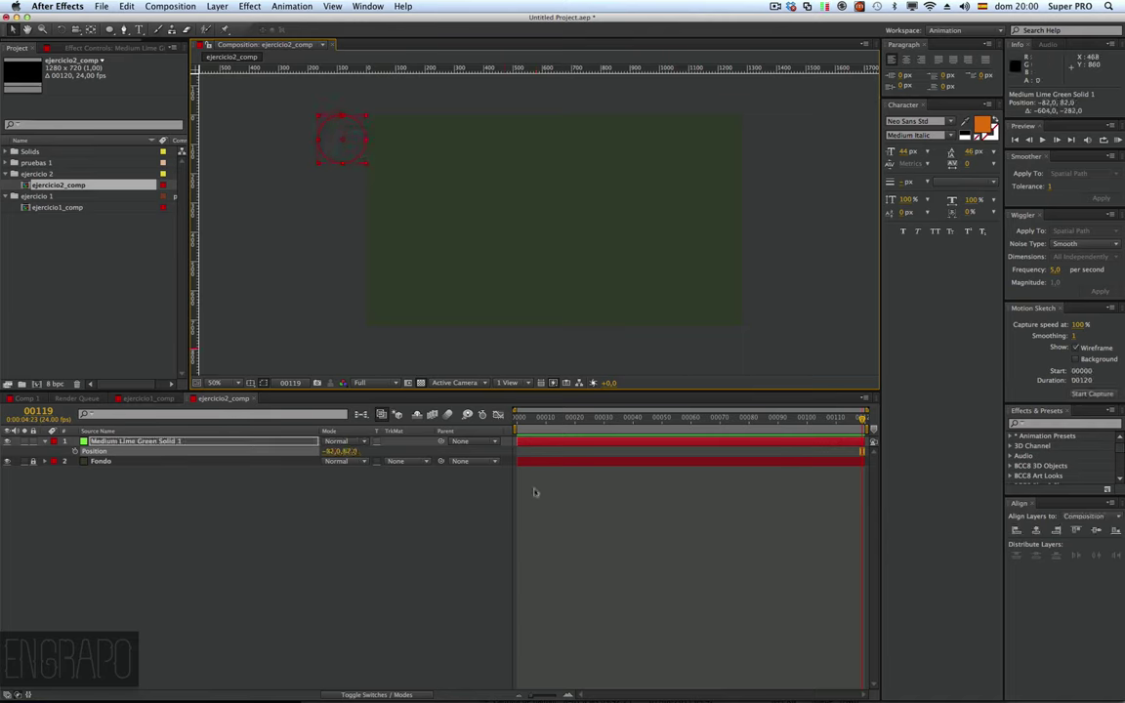
Step: Keyframe the circle's Position from frame 0 along a wavy path, ending at 1166,446 by frame 111
click(518, 426)
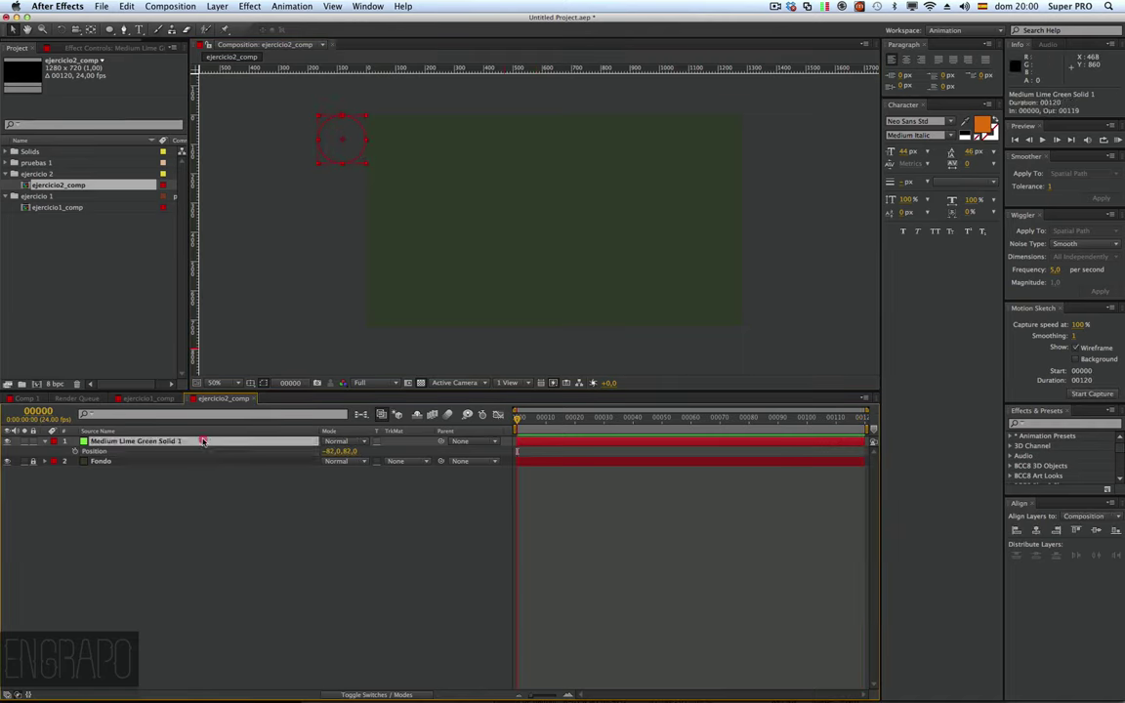
click(163, 440)
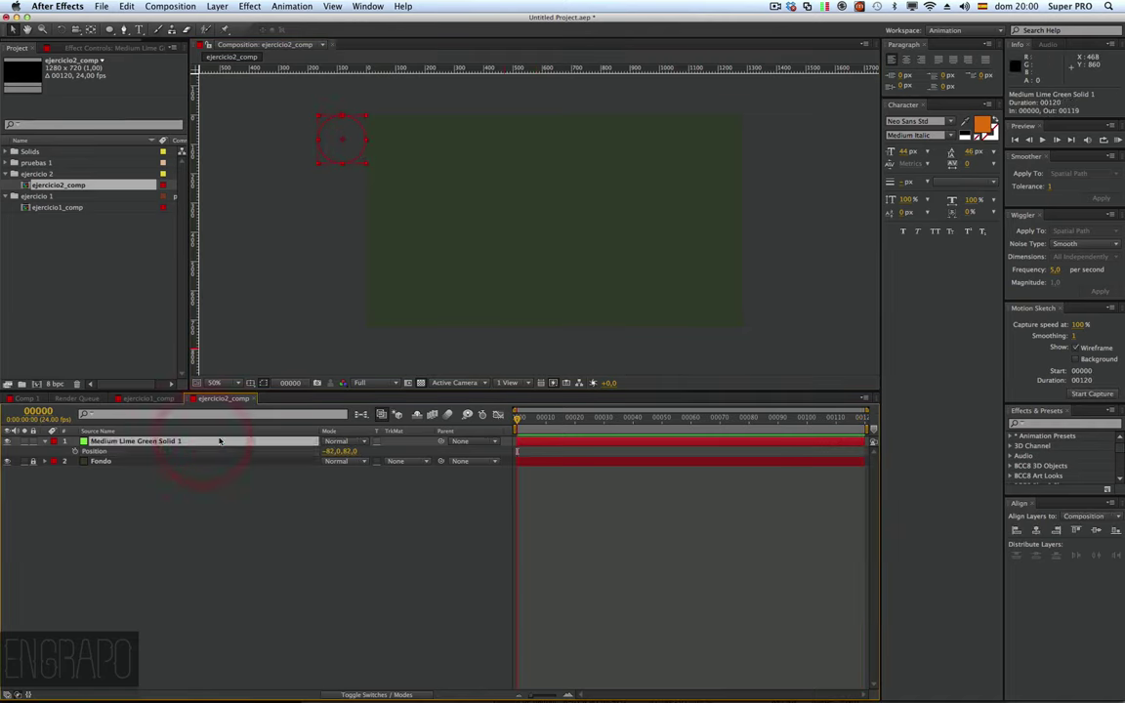
click(94, 450)
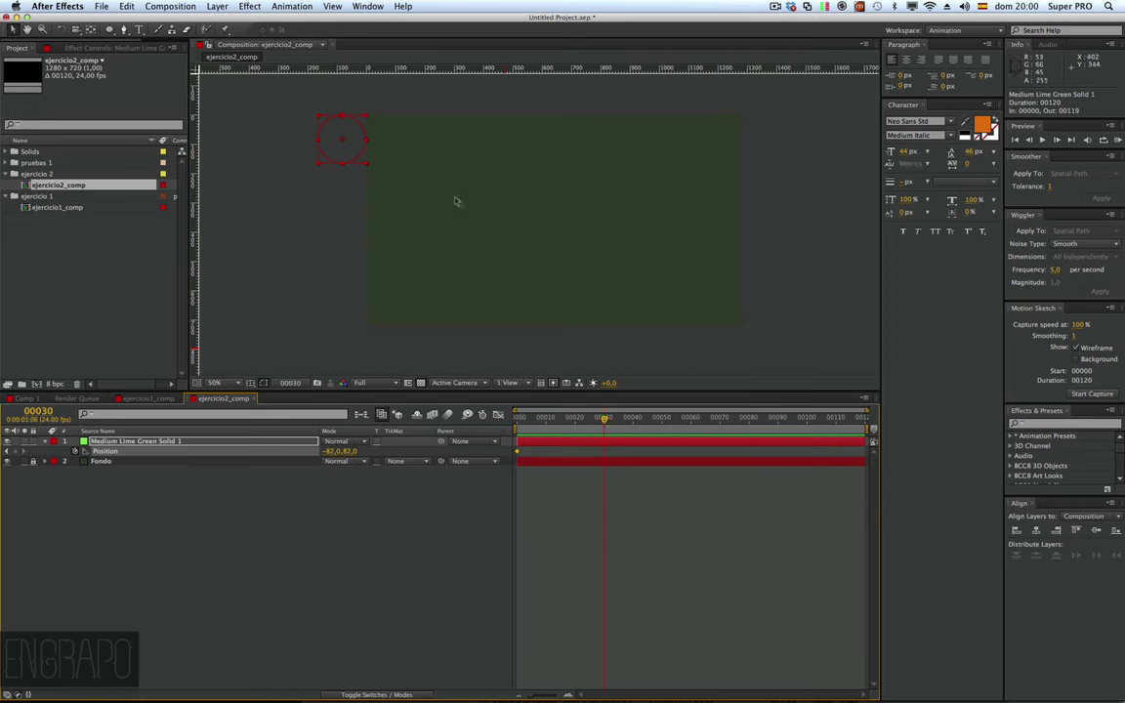
drag(356, 151, 486, 293)
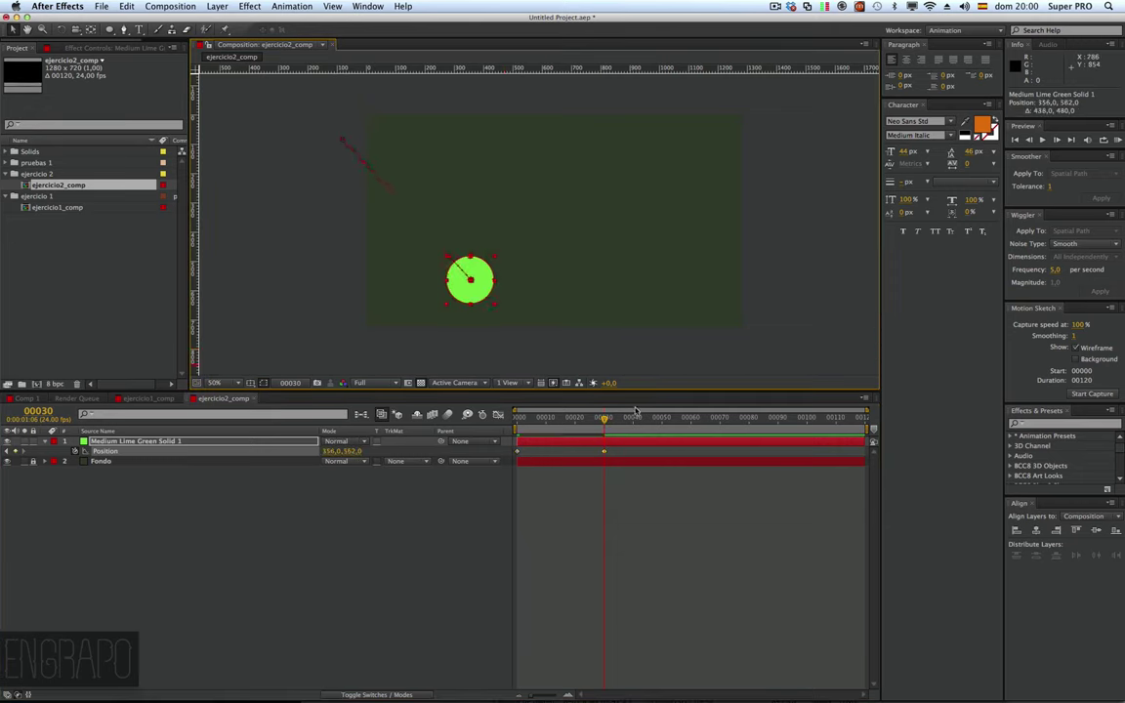
drag(645, 420, 650, 418)
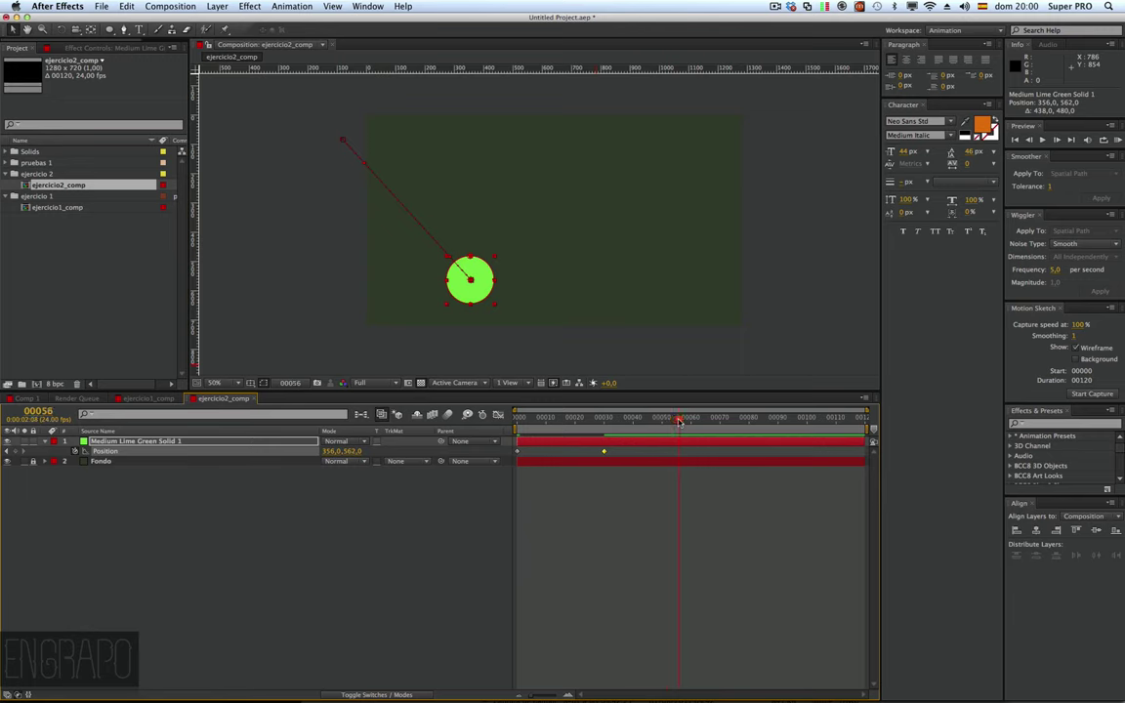
mouse_move(482, 296)
mouse_down()
mouse_move(550, 215)
mouse_move(581, 238)
mouse_move(556, 223)
mouse_up()
click(783, 418)
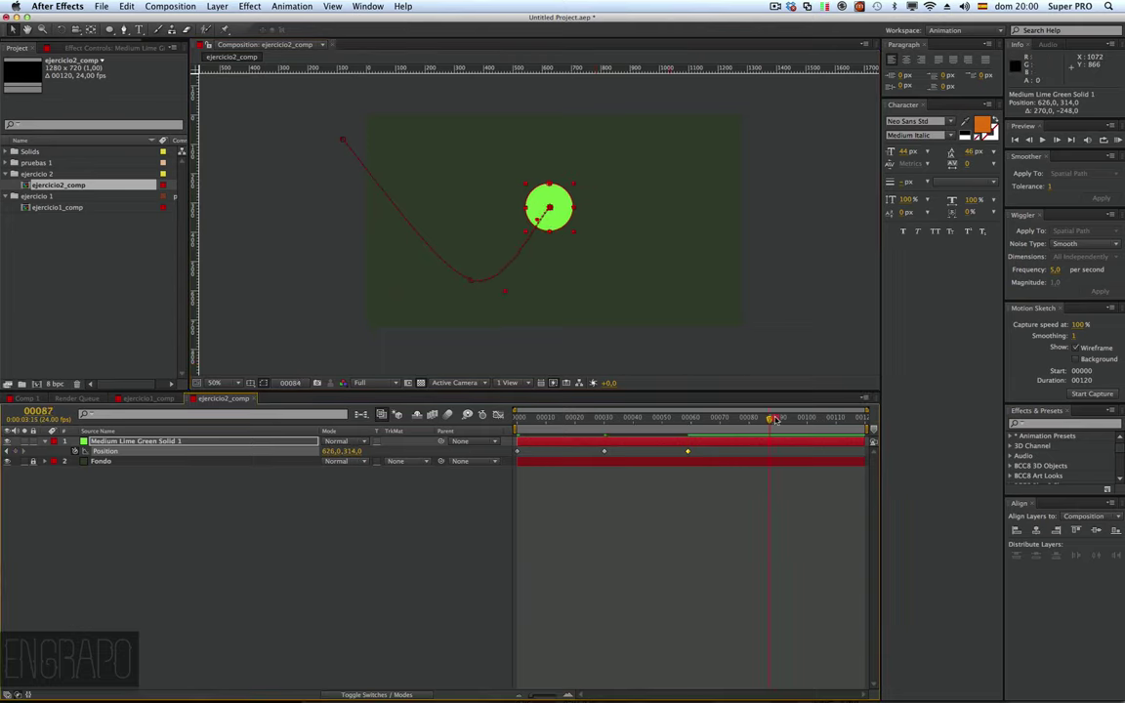
drag(555, 229, 618, 299)
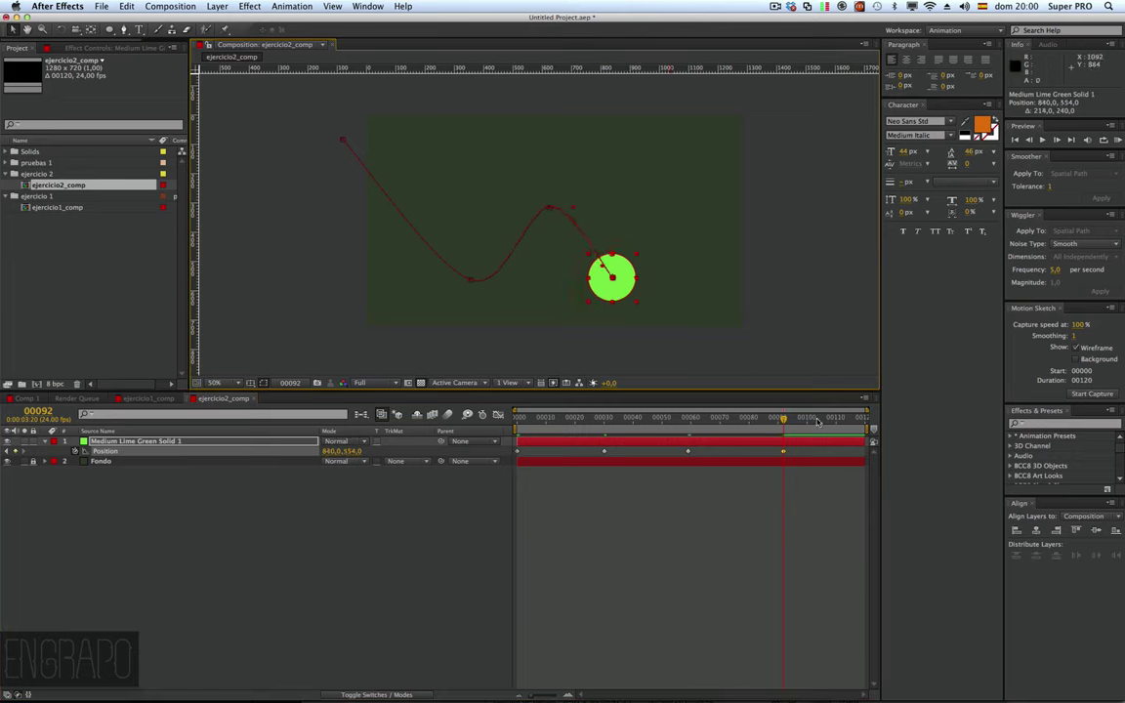
drag(818, 421, 838, 423)
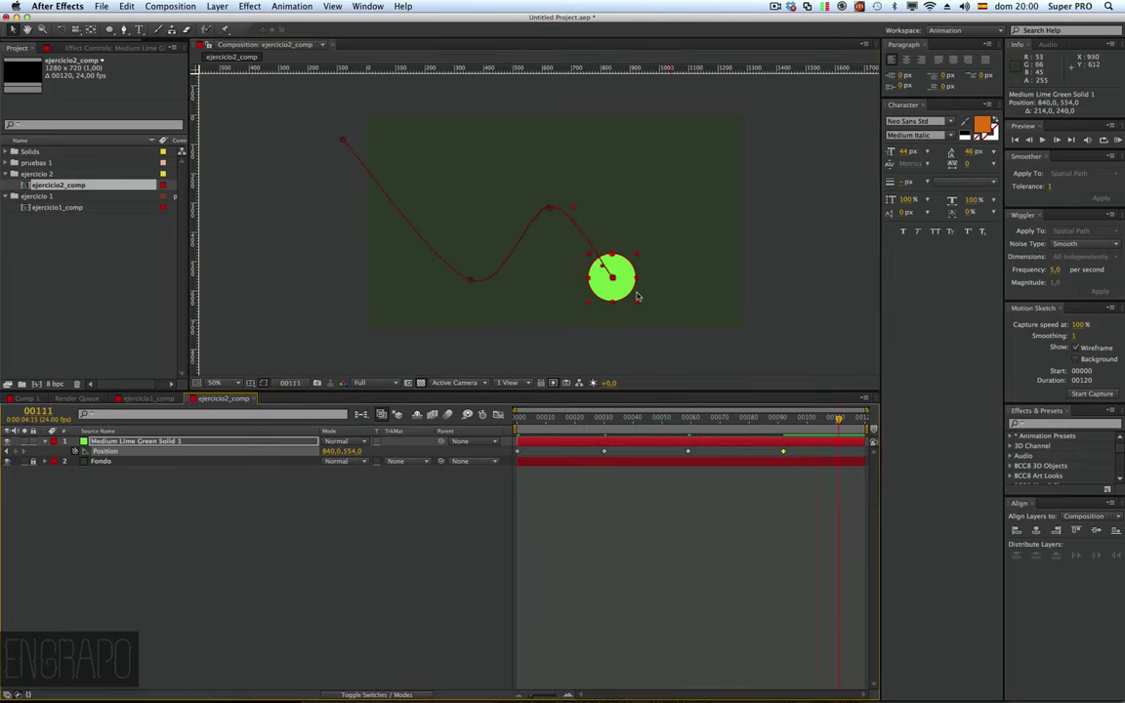
drag(621, 290, 717, 258)
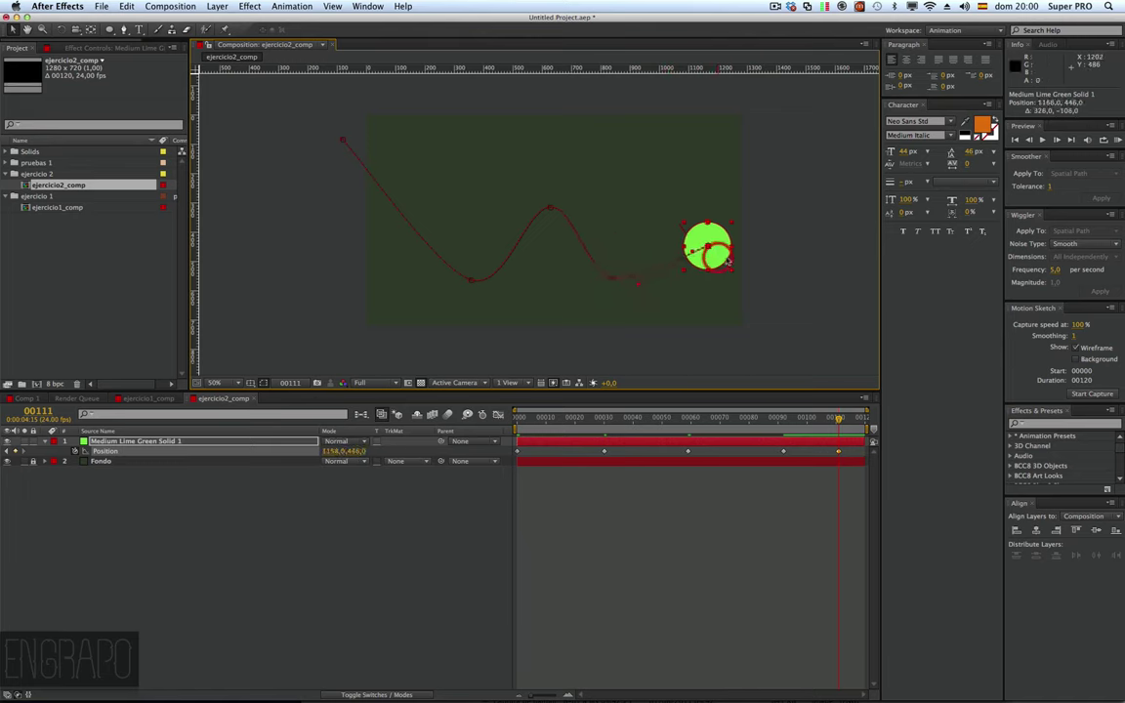
click(782, 282)
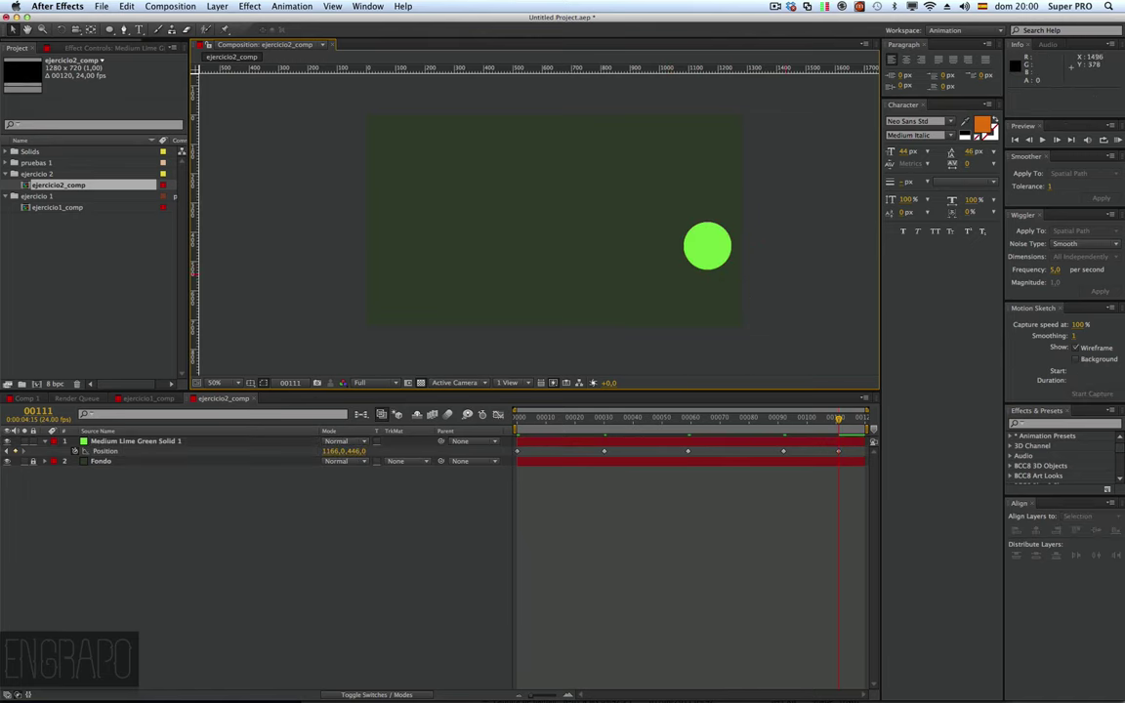
click(1042, 141)
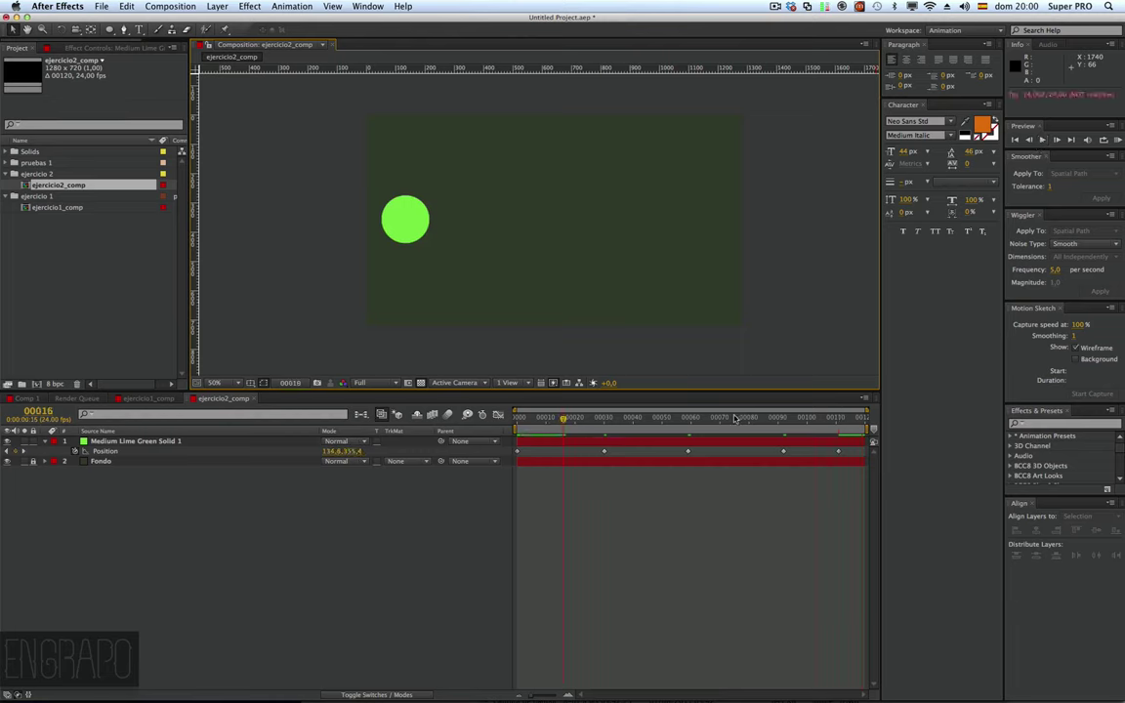
click(1117, 140)
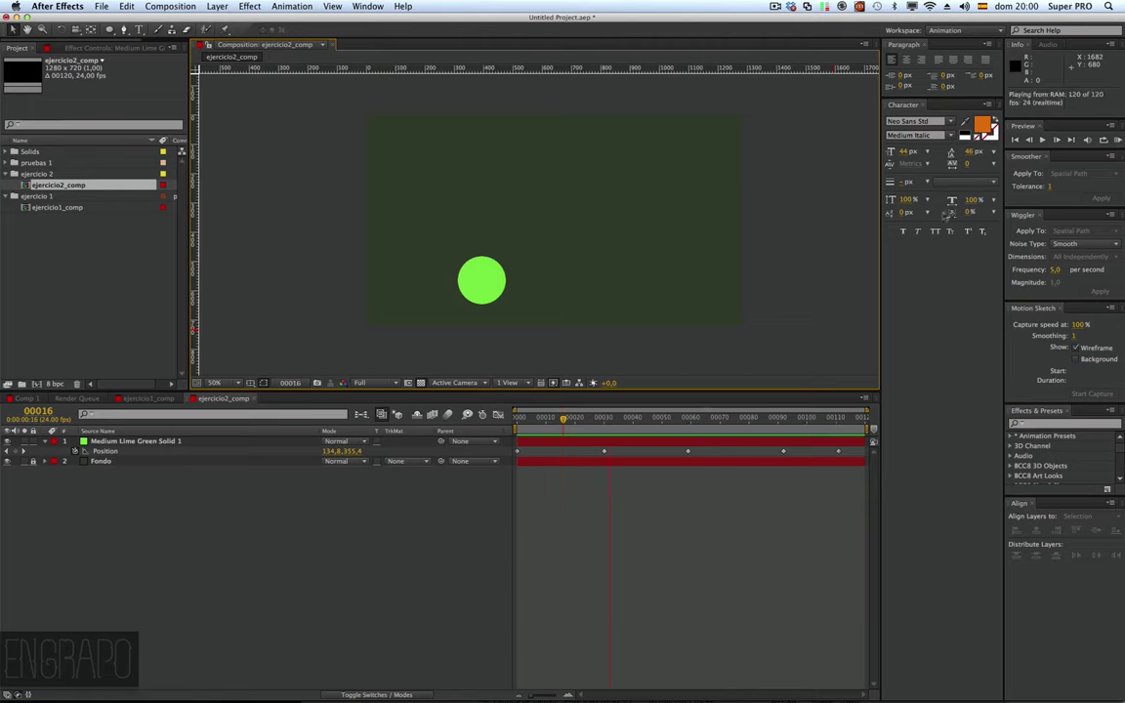
click(729, 361)
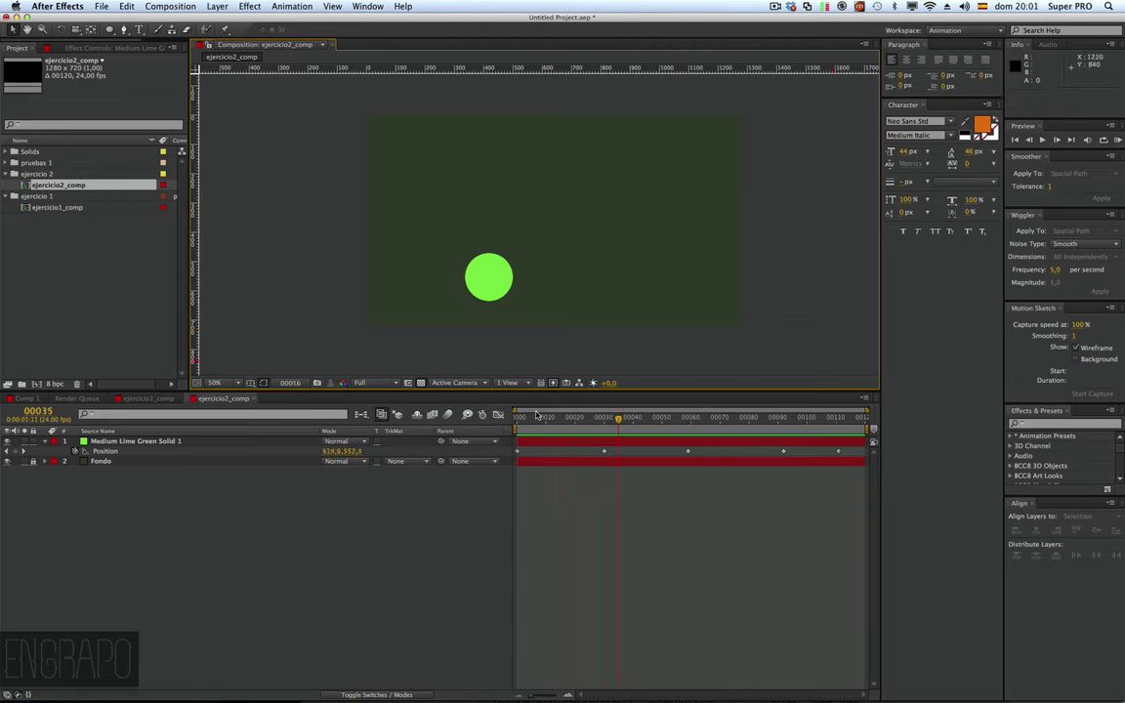
drag(534, 422, 587, 420)
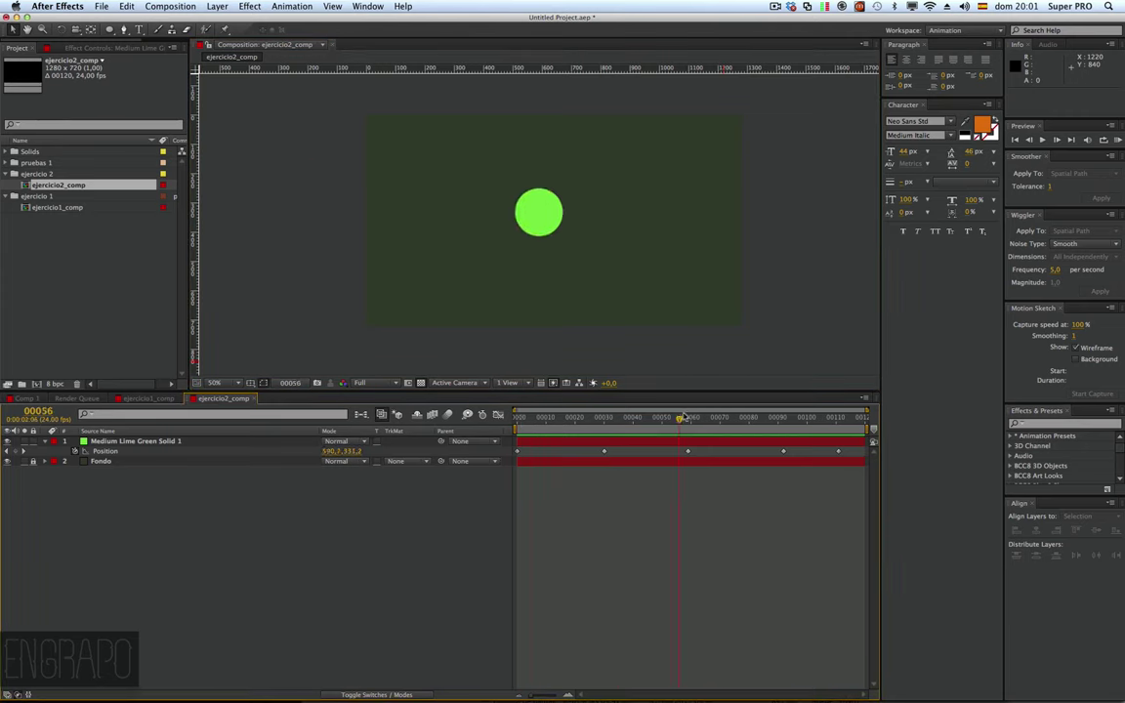
mouse_move(588, 420)
mouse_down()
mouse_move(863, 430)
mouse_move(514, 433)
mouse_up()
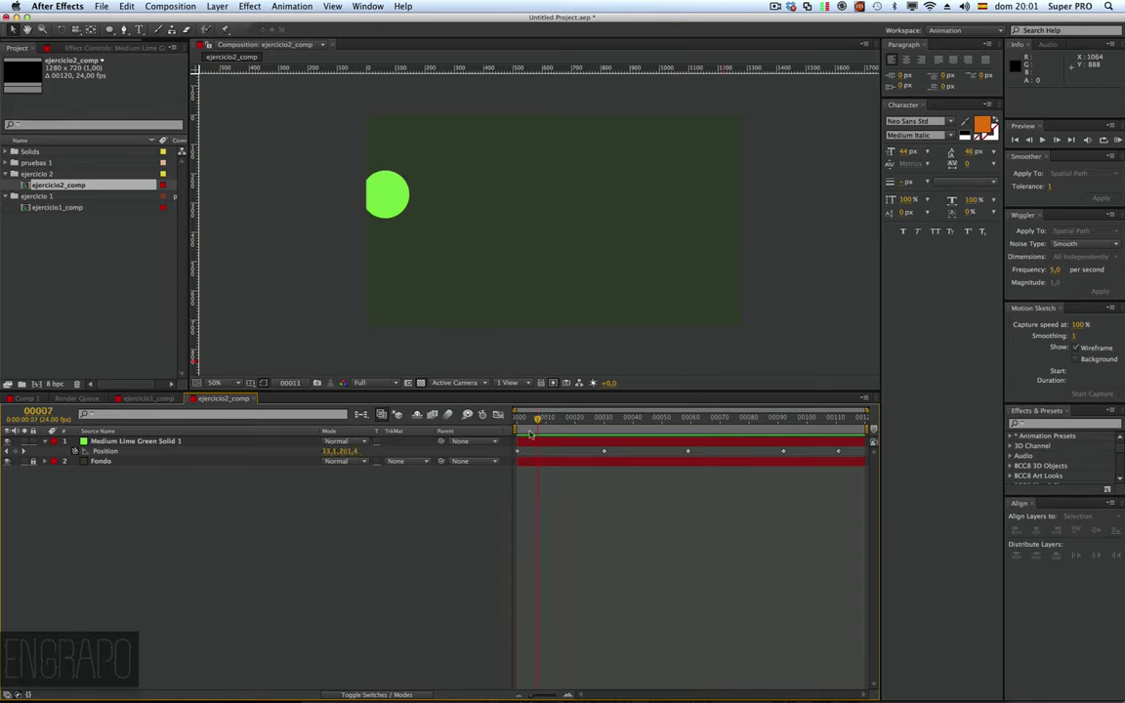
click(561, 448)
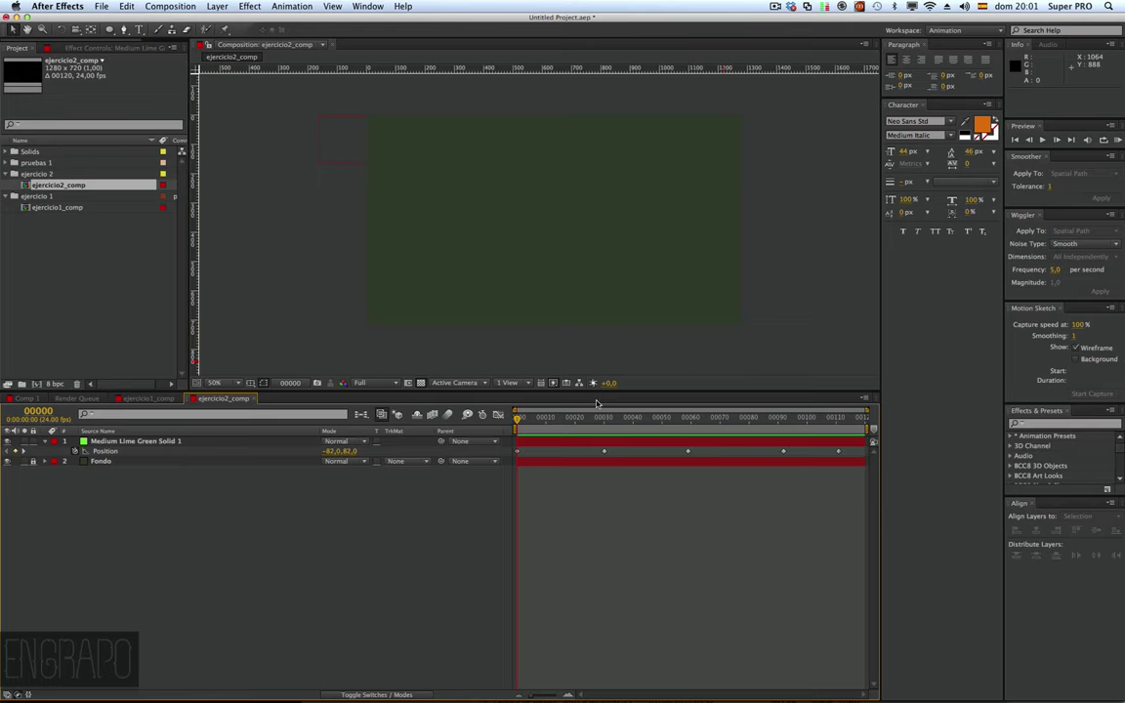
key(space)
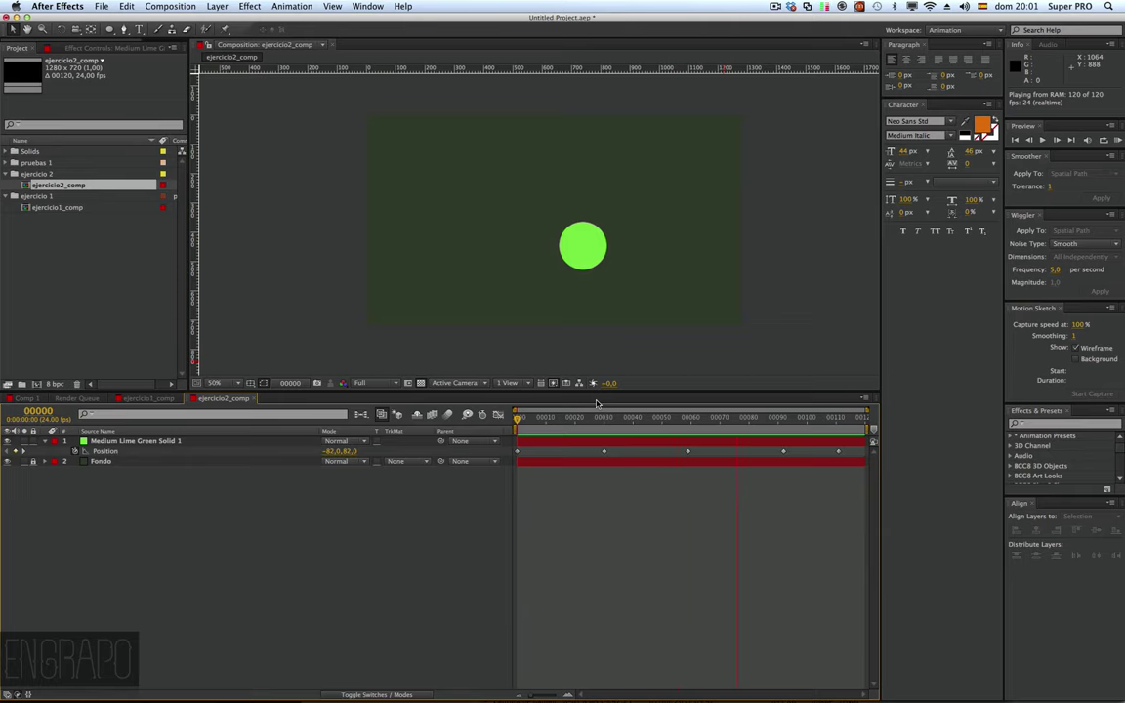
key(space)
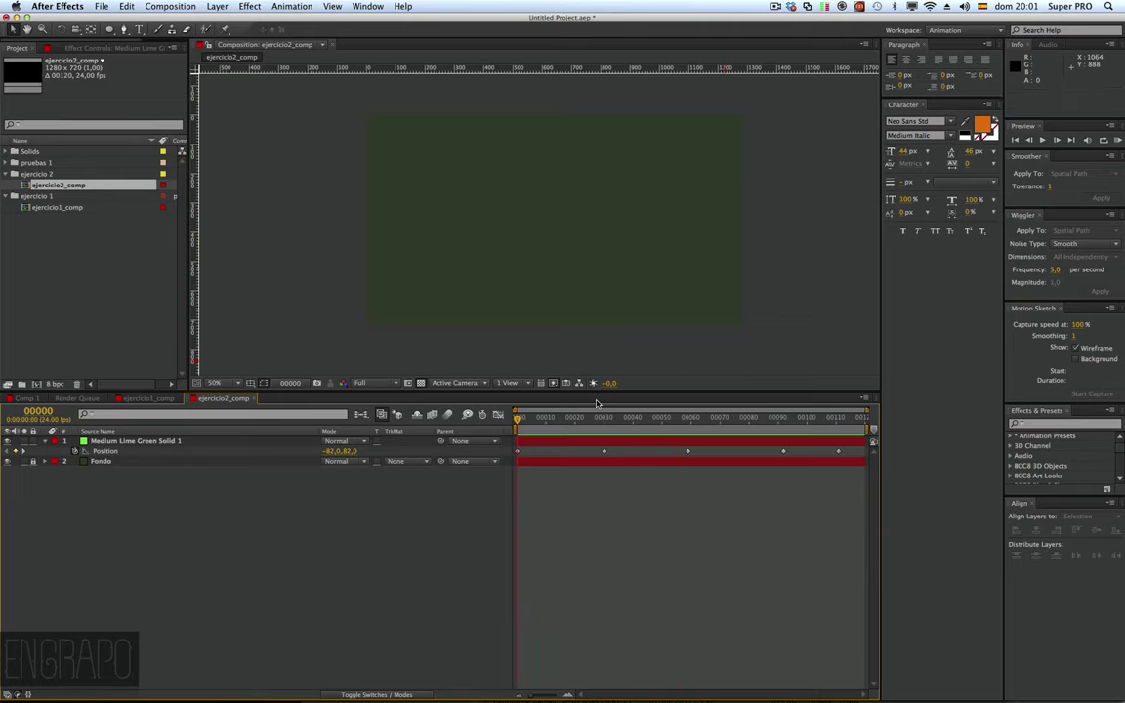
Step: Switch from After Effects to ScreenFlow with Cmd+Tab
key(super)
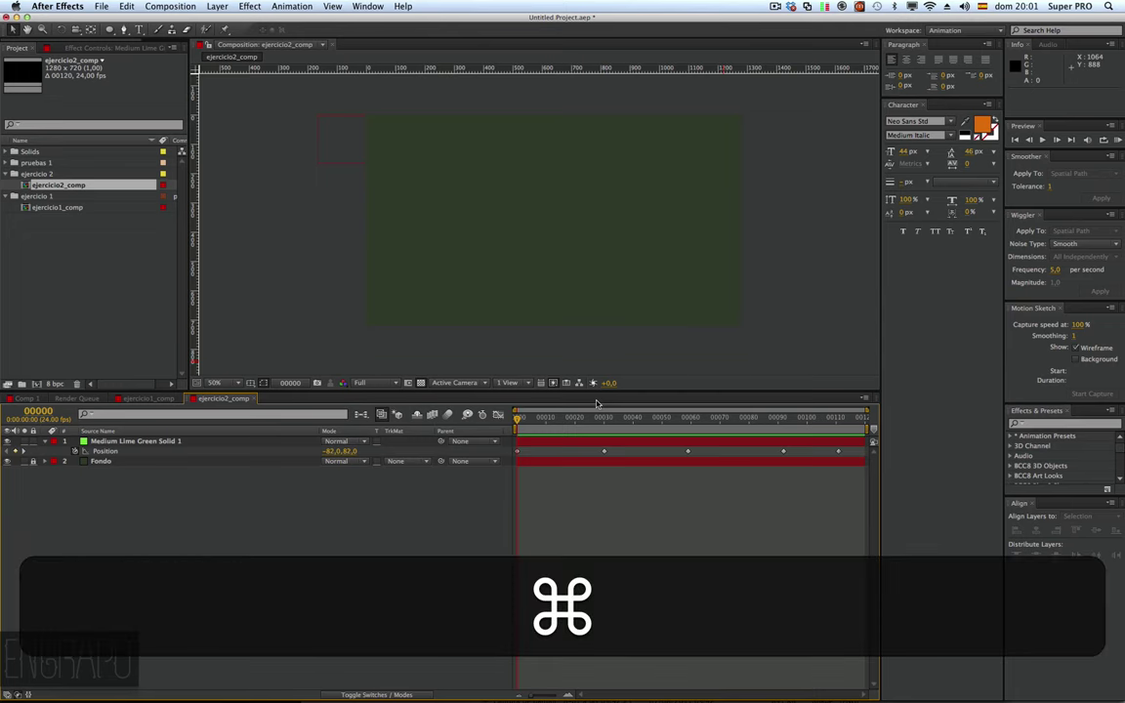
key(super+Tab)
key(super+Tab)
key(super+Tab)
key(super+Tab)
key(super+Tab)
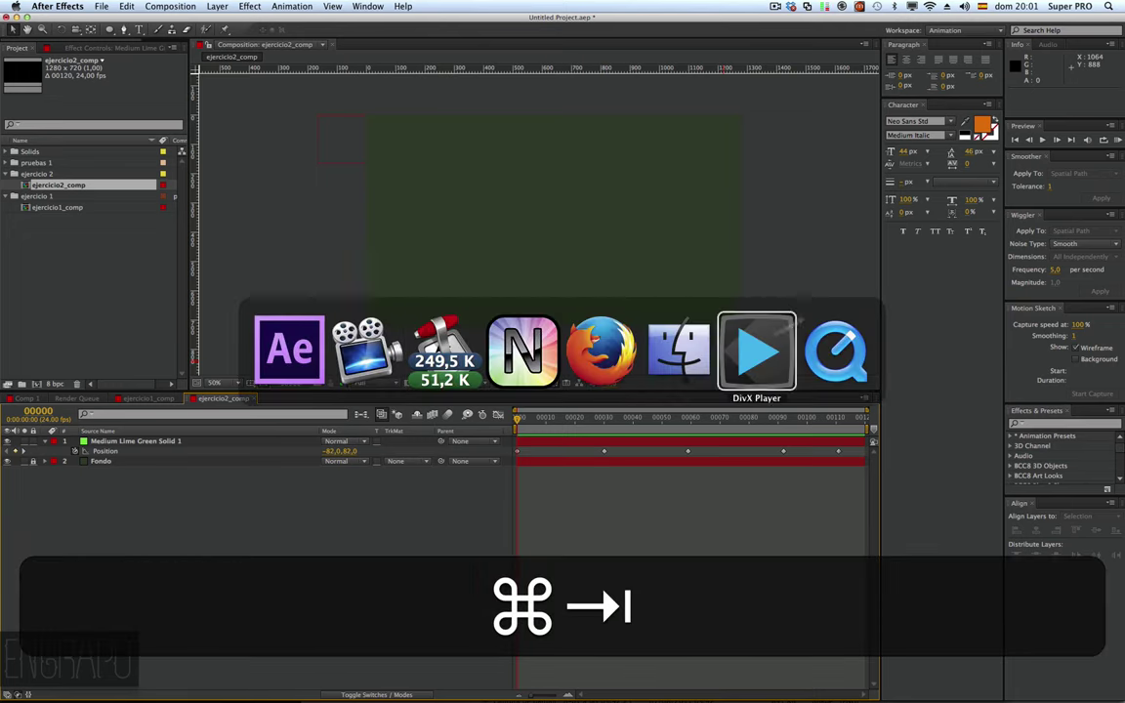
key(super+Tab)
key(super+Tab)
key(super+Tab)
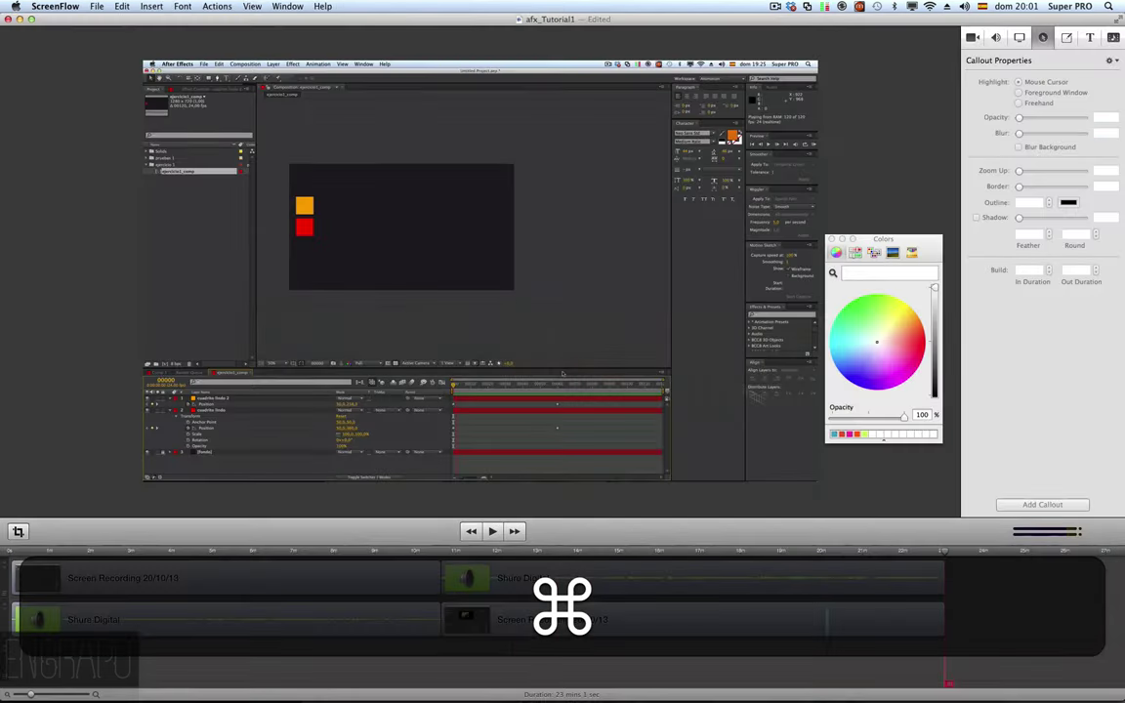